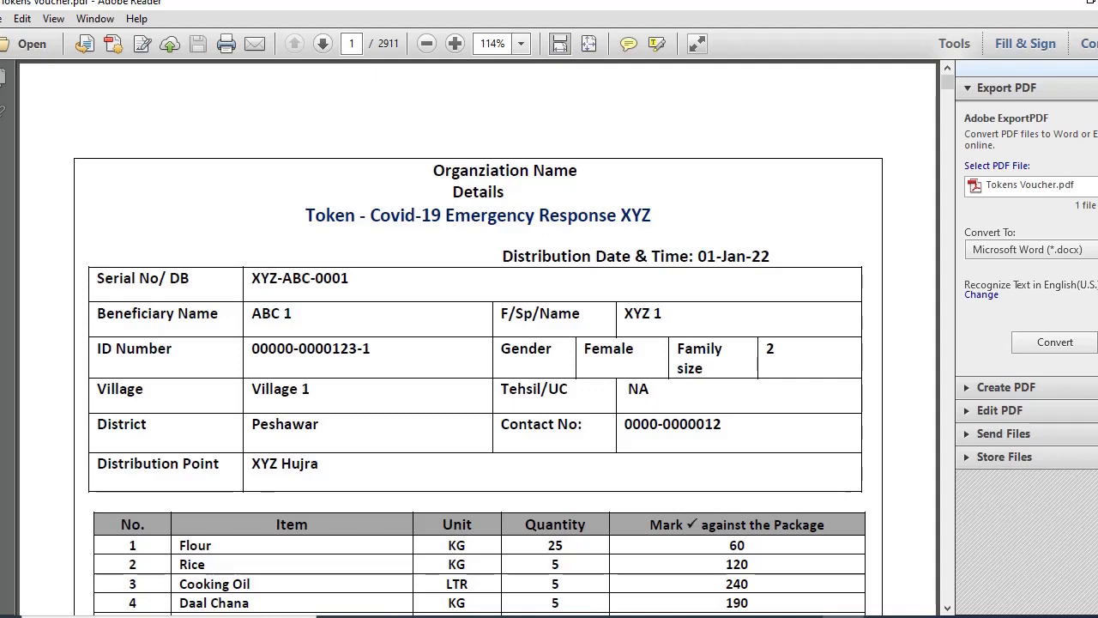
Look through the first six beneficiary vouchers in the Tokens Voucher PDF, checking the personal details and item table on each page
scroll(530, 268, down, 5)
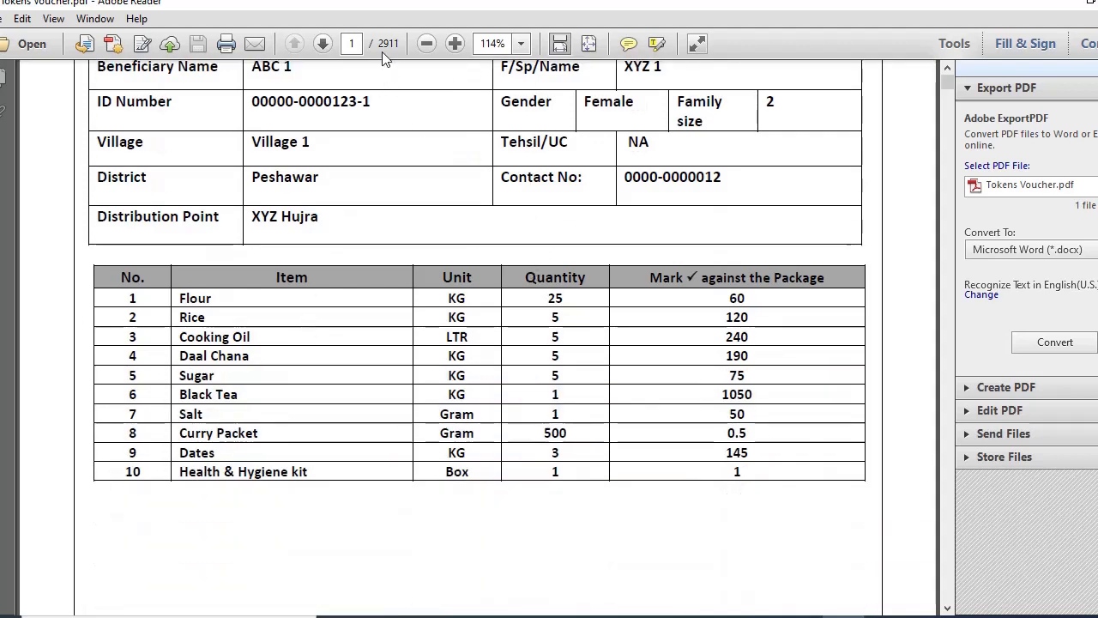
scroll(421, 290, down, 20)
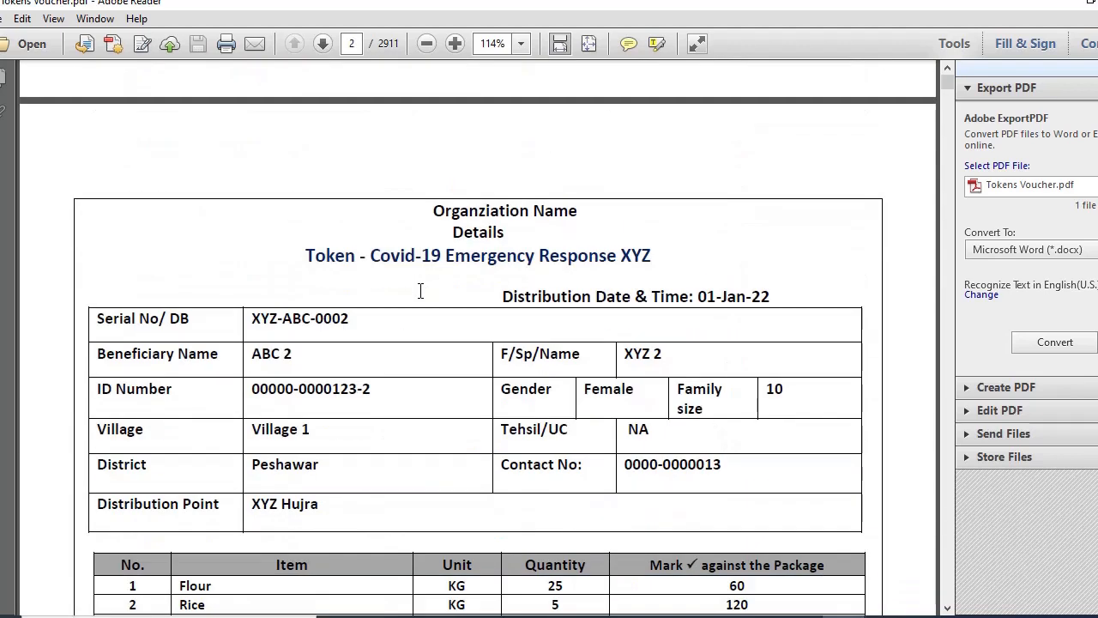
scroll(421, 296, down, 10)
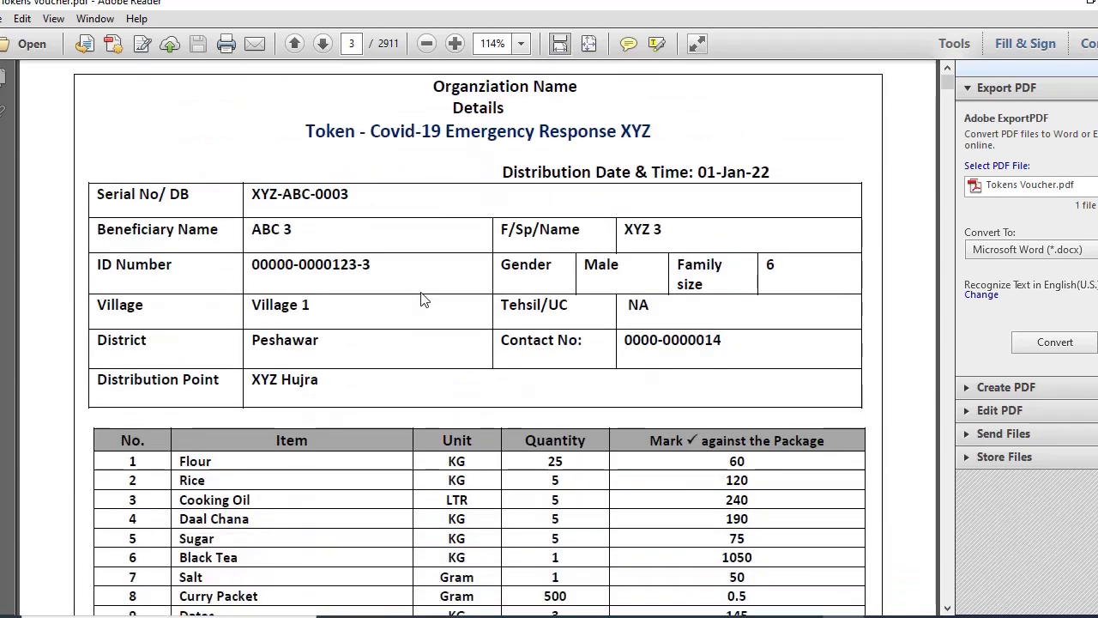
mouse_move(284, 211)
mouse_down()
mouse_move(306, 228)
mouse_move(351, 343)
mouse_move(343, 294)
mouse_up()
scroll(339, 275, down, 6)
scroll(335, 251, down, 20)
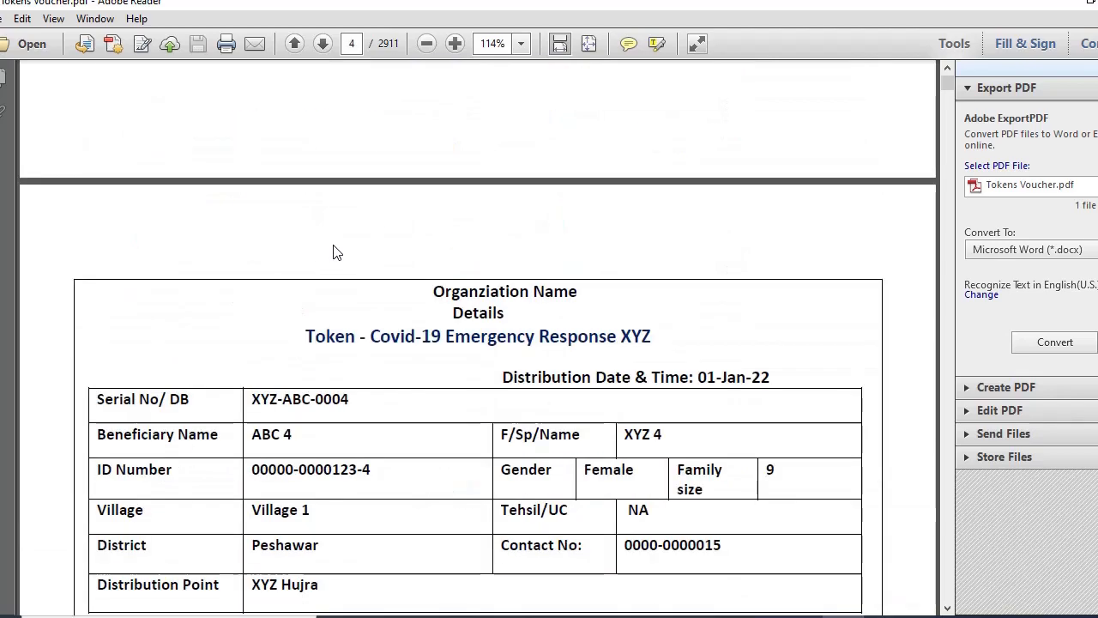
scroll(335, 250, down, 20)
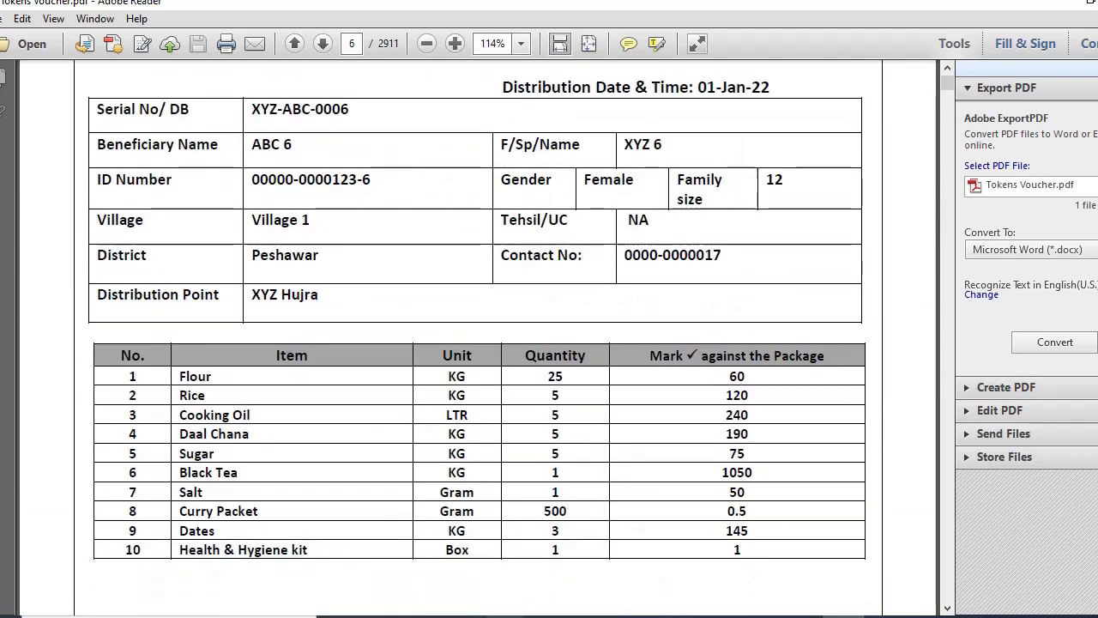
Switch to the Database for Households workbook in Excel and review the first record blocks on the Staff and Students sheets
mouse_move(507, 616)
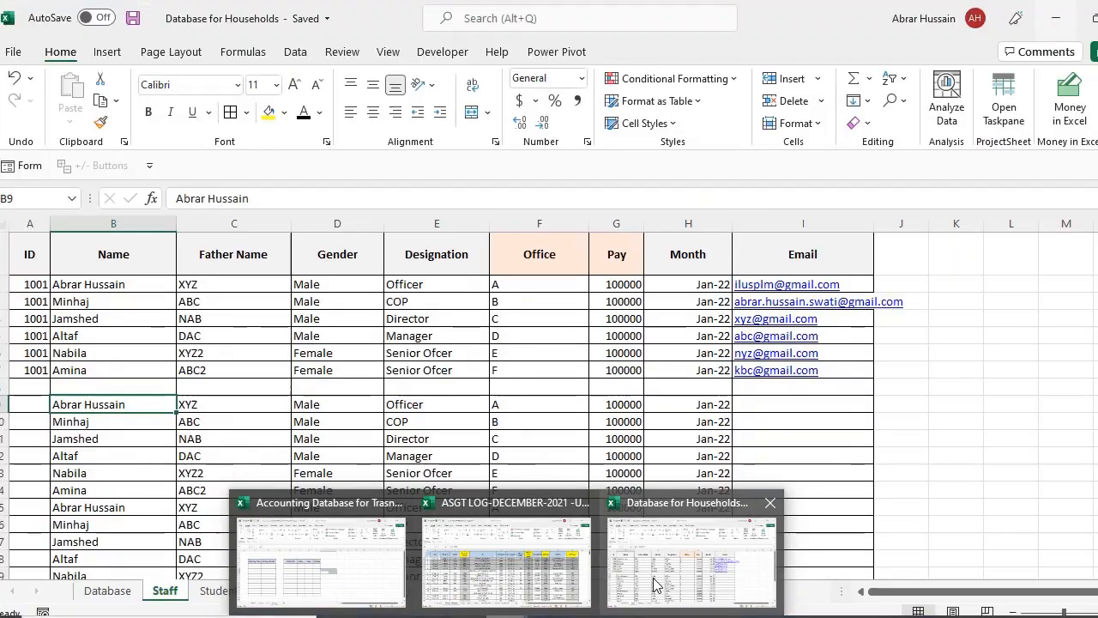
click(690, 557)
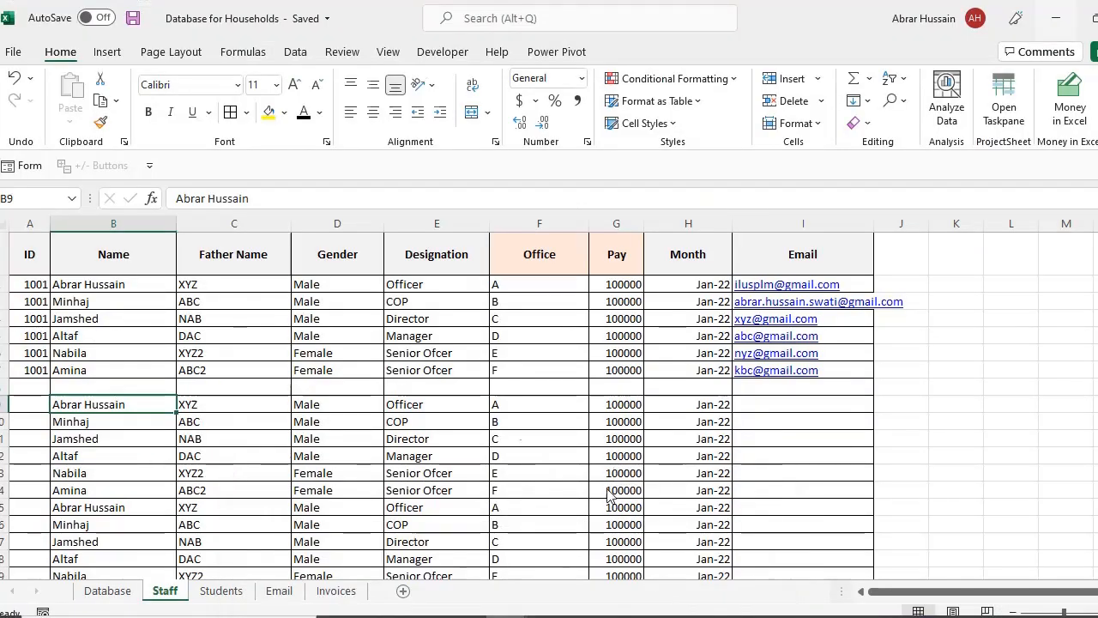
click(91, 255)
drag(22, 249, 788, 364)
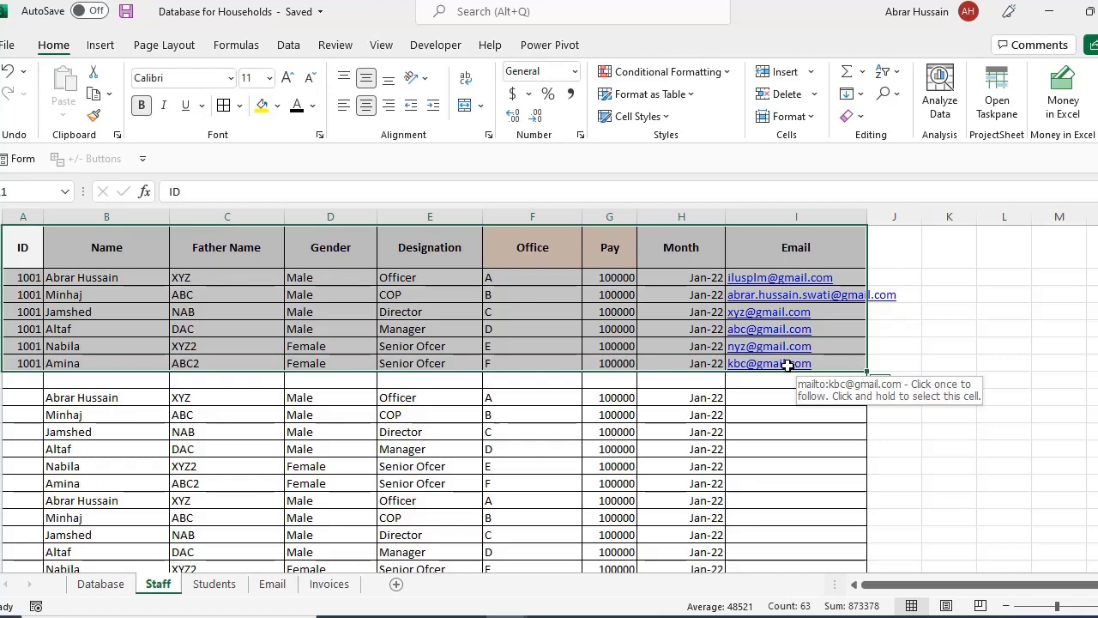
click(214, 583)
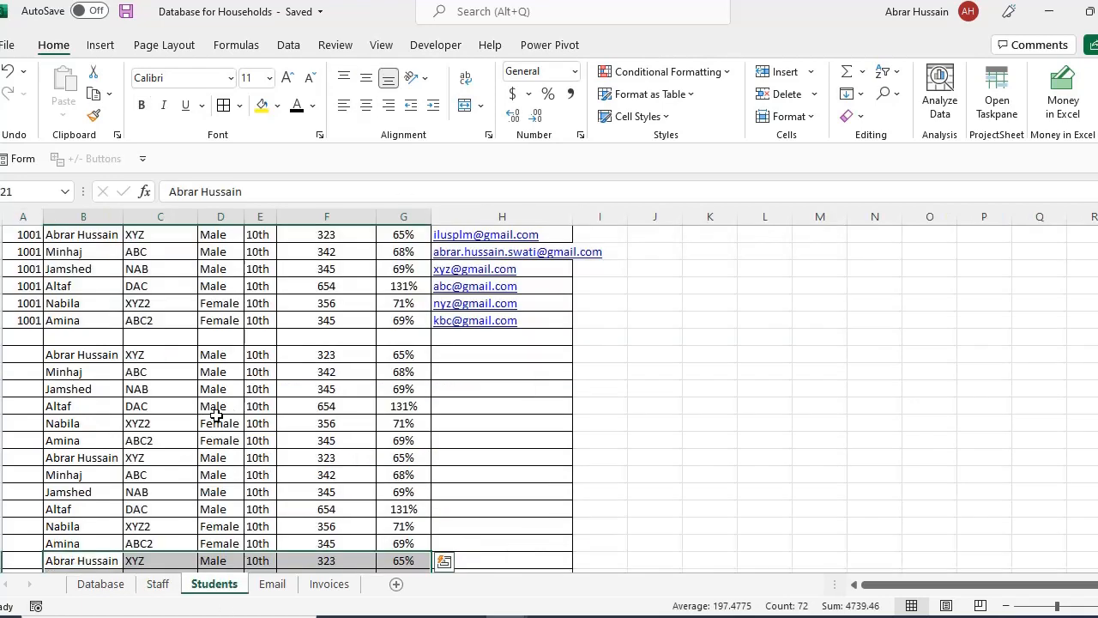
drag(24, 242, 513, 363)
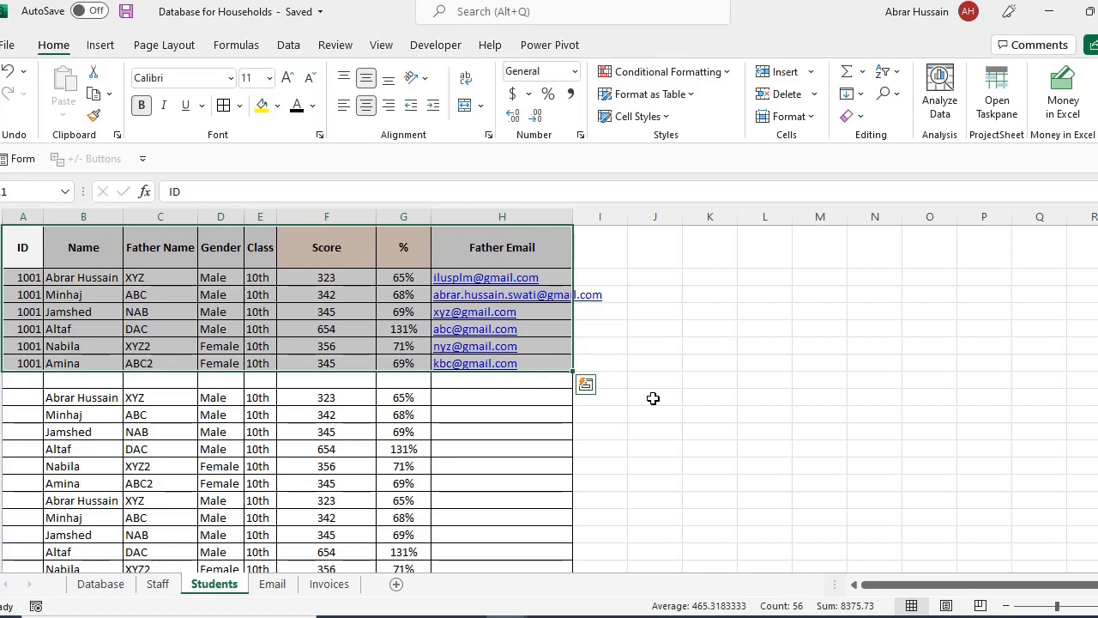
Review the dues, deadlines and remarks on the Email and Invoices sheets
click(272, 584)
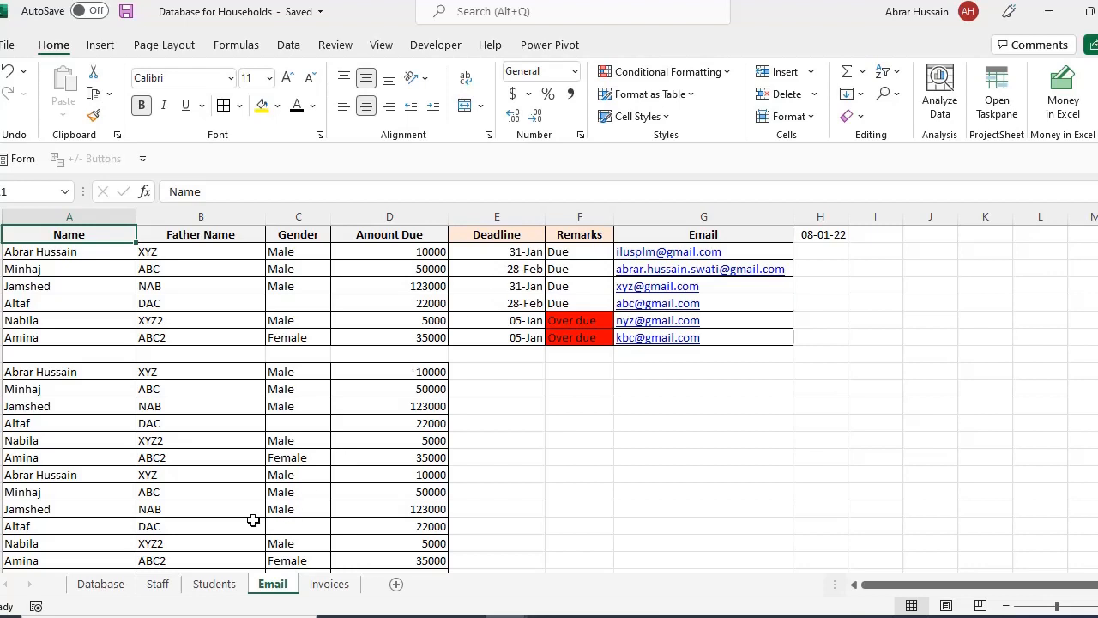
click(324, 583)
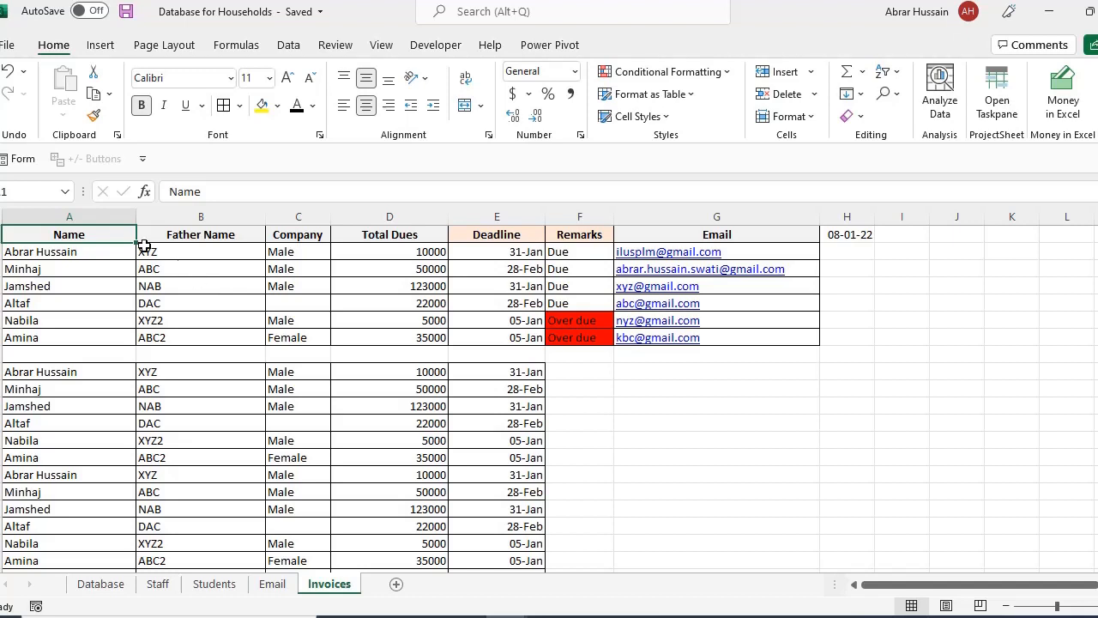
drag(78, 230, 697, 339)
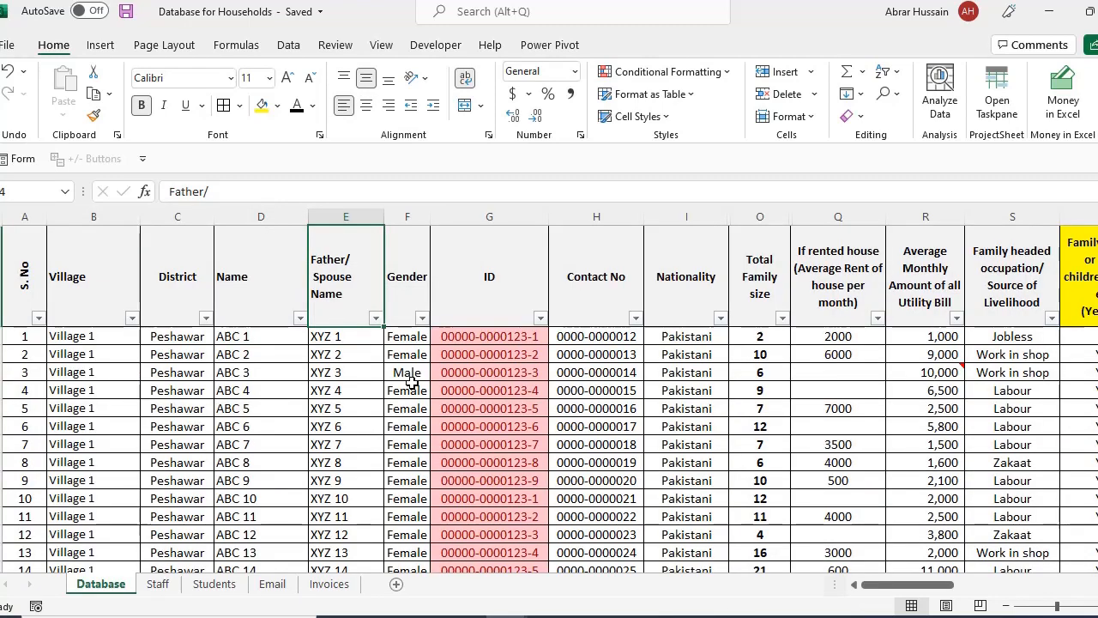
View the Invoices/Bills template in Word, and return to the Invoices sheet of the Excel workbook
click(668, 613)
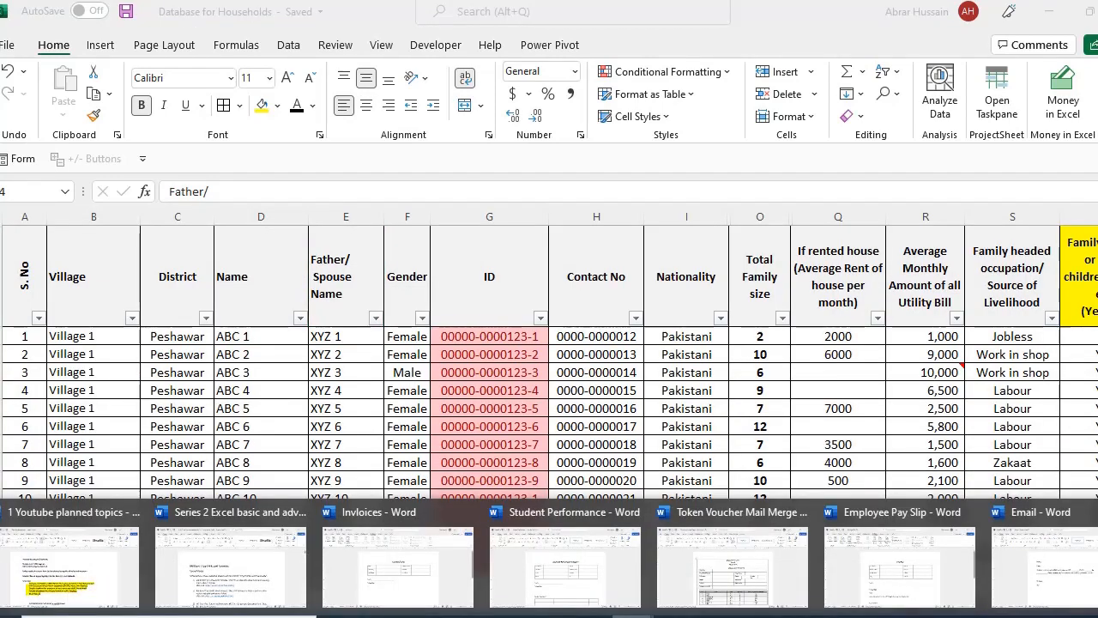
click(417, 571)
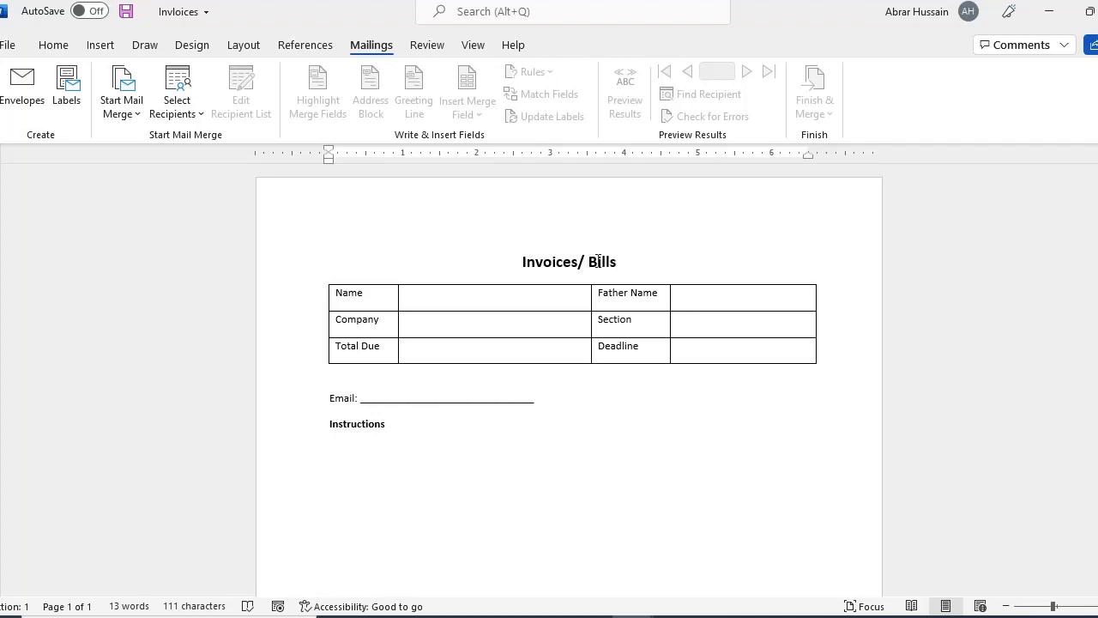
mouse_move(504, 616)
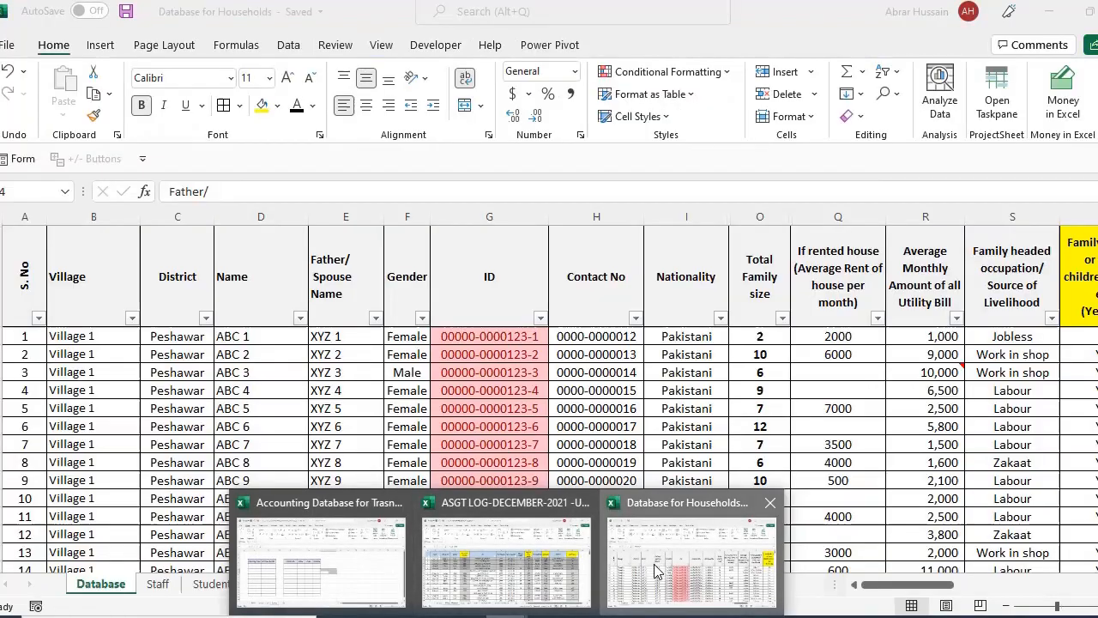
click(686, 549)
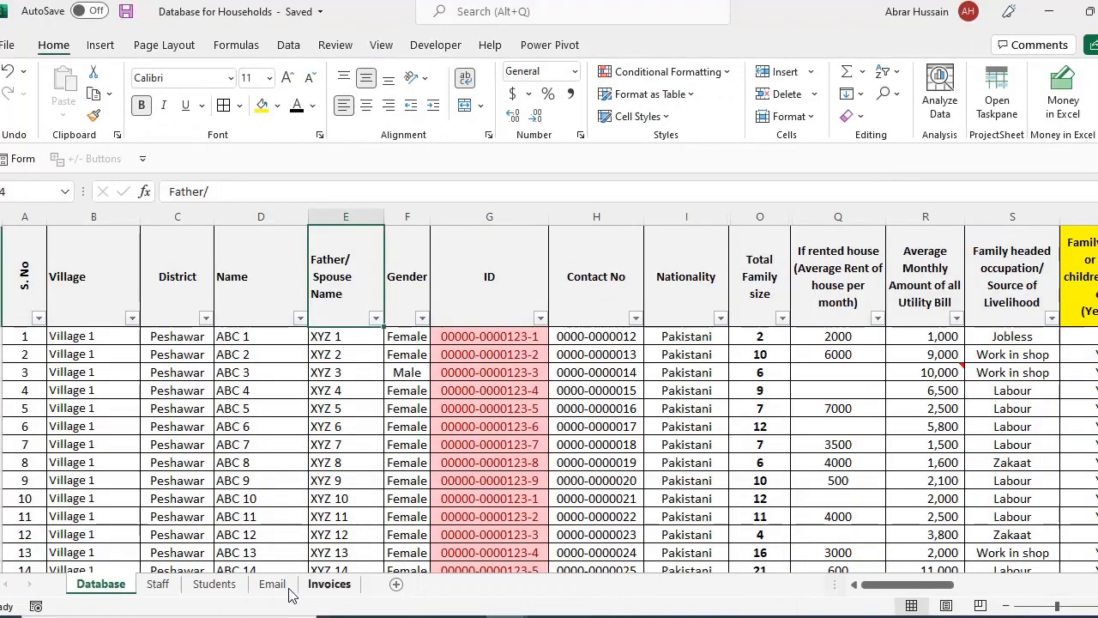
click(206, 585)
click(327, 590)
Review the Name, Father Name, Company, Total Dues, Deadline and Remarks columns of the invoice table
click(56, 235)
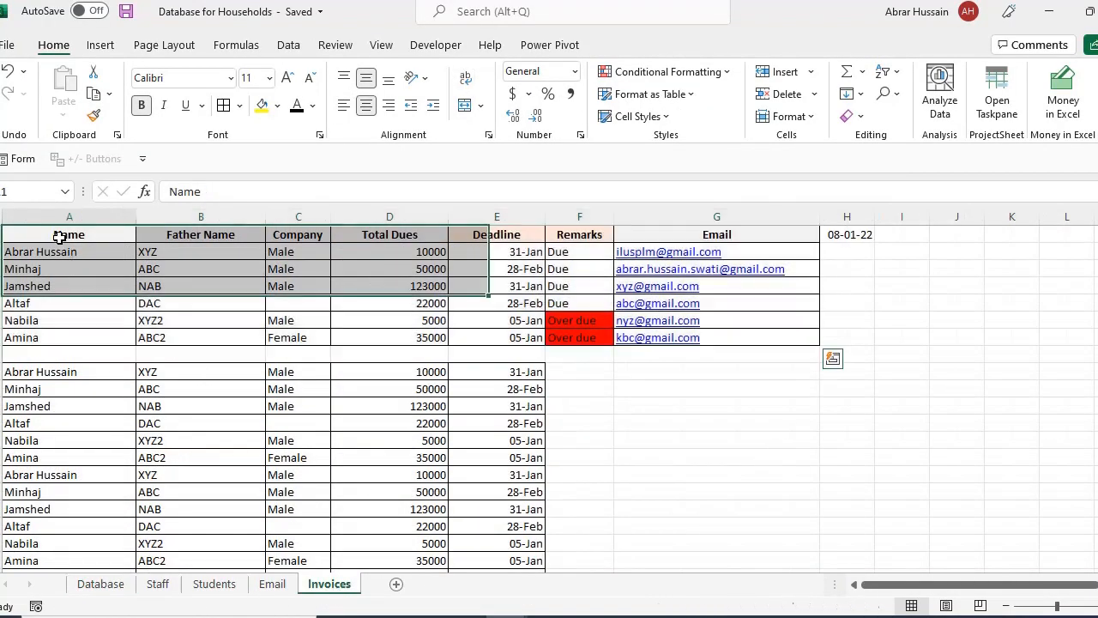
click(157, 222)
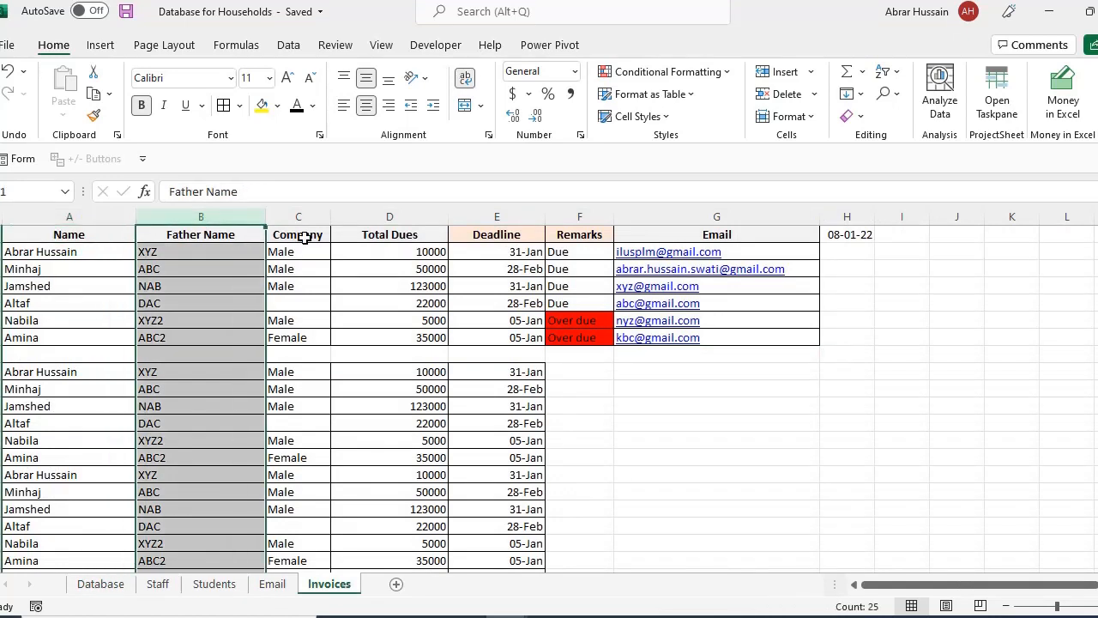
click(301, 239)
click(403, 238)
drag(415, 252, 412, 337)
click(494, 236)
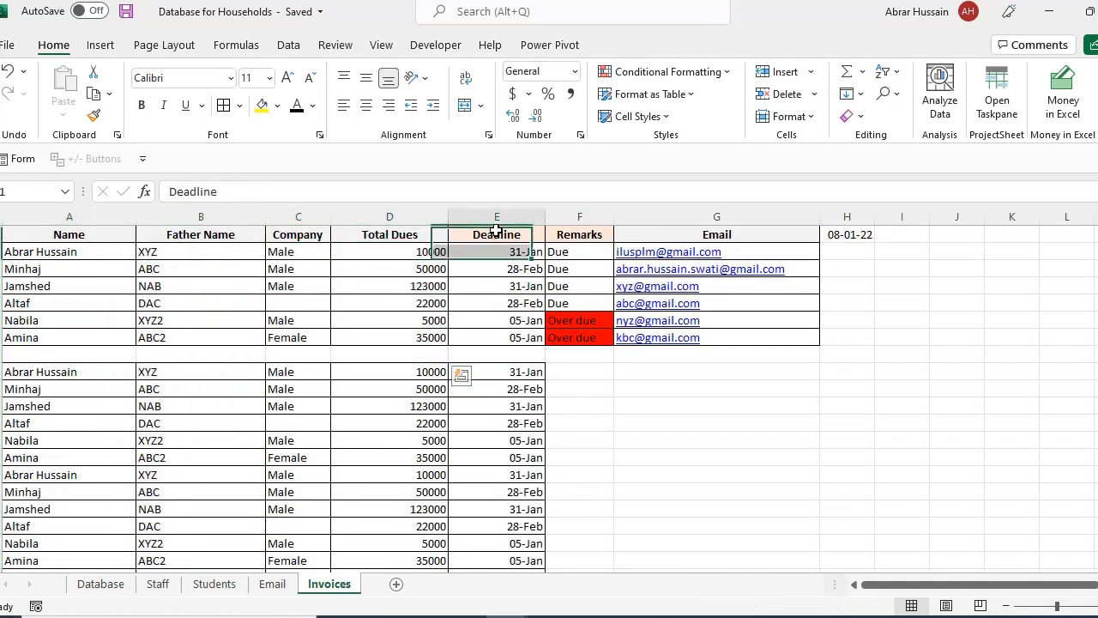
click(573, 236)
click(570, 252)
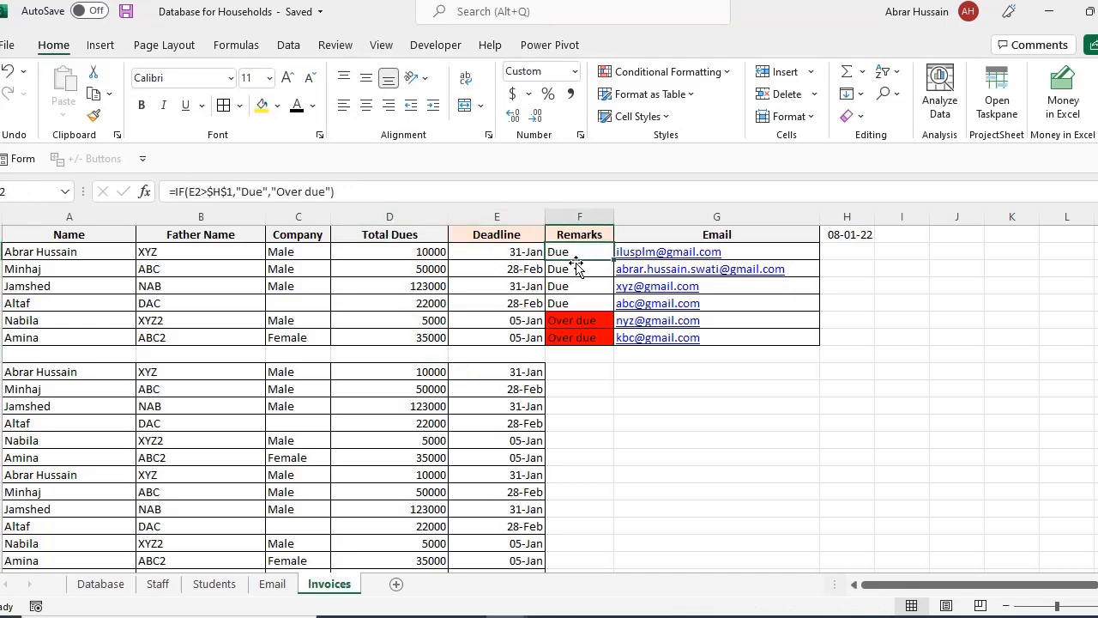
Compare the Deadline cells E2 and E6 and their Remarks with the current-date cell H1
click(496, 239)
click(569, 237)
click(567, 251)
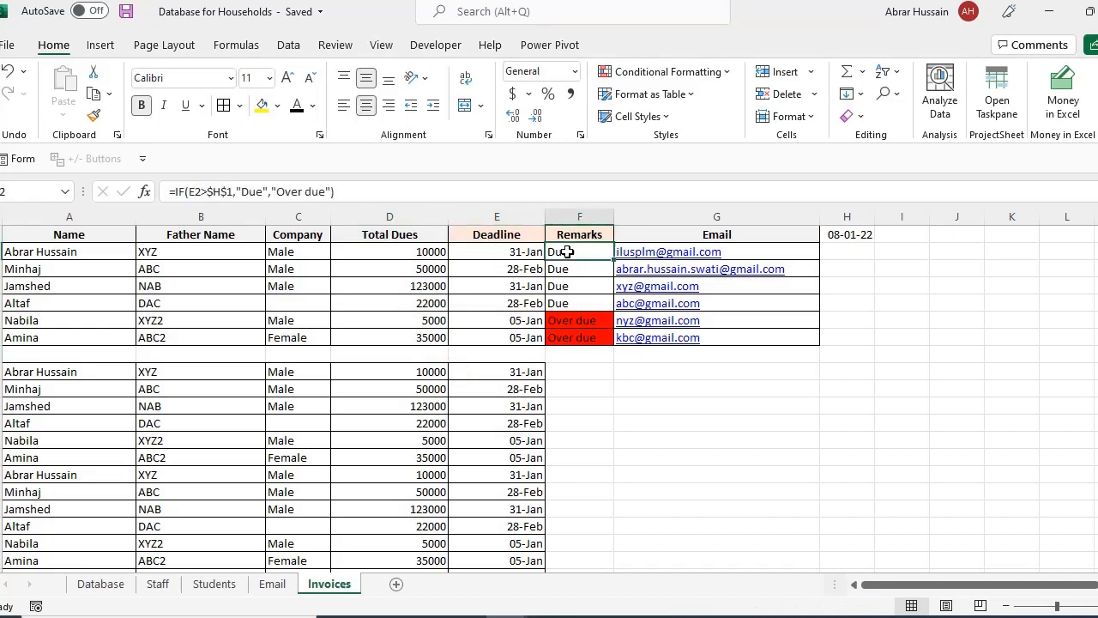
click(492, 250)
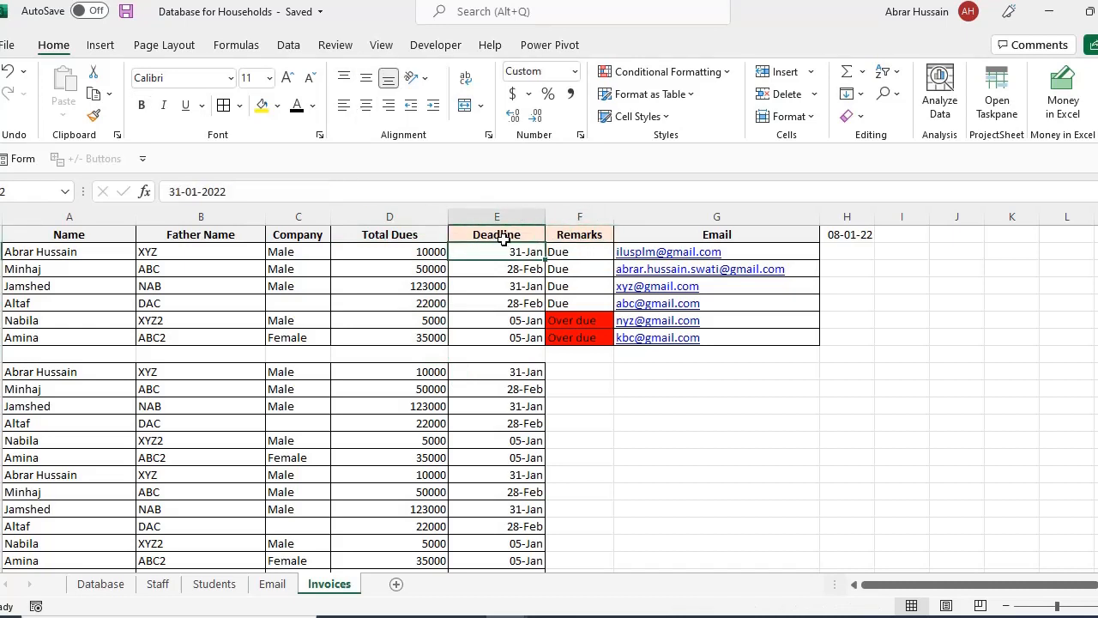
click(568, 254)
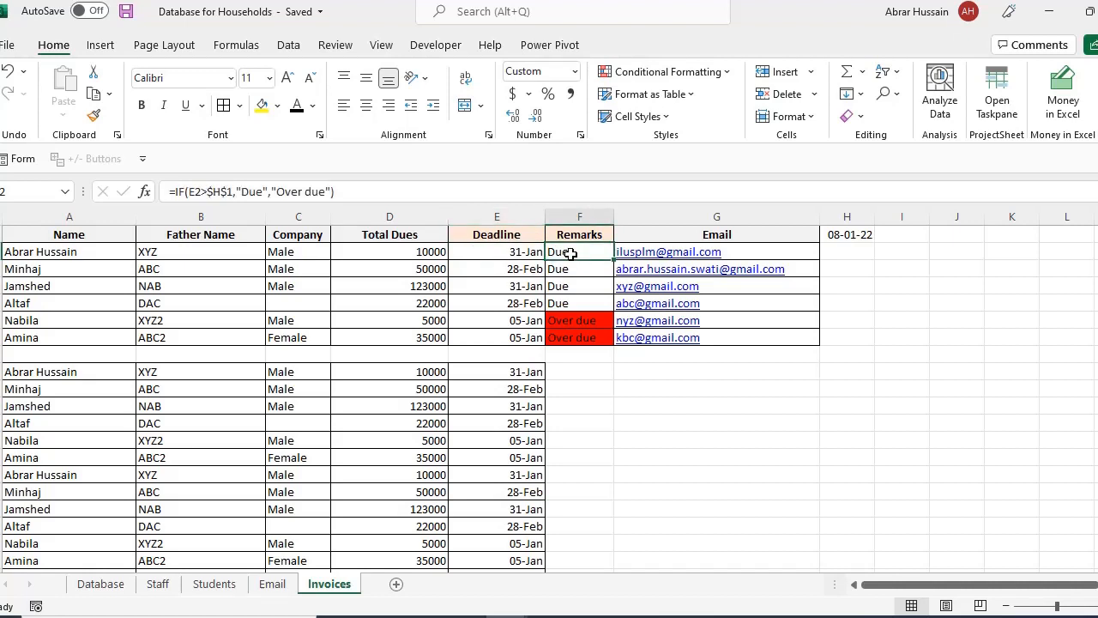
click(860, 237)
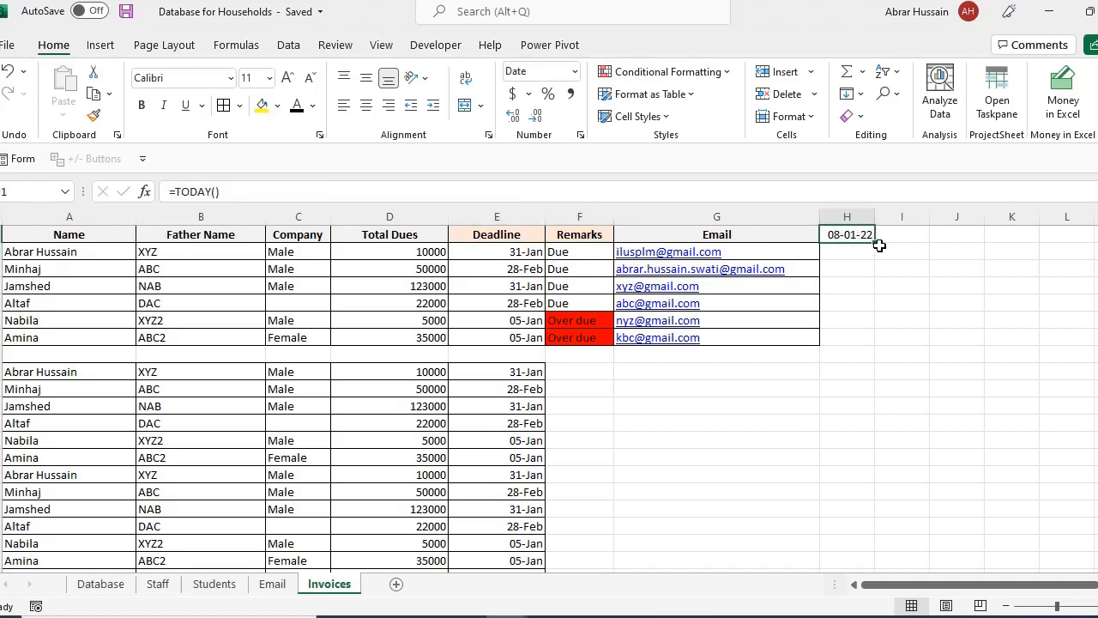
click(519, 258)
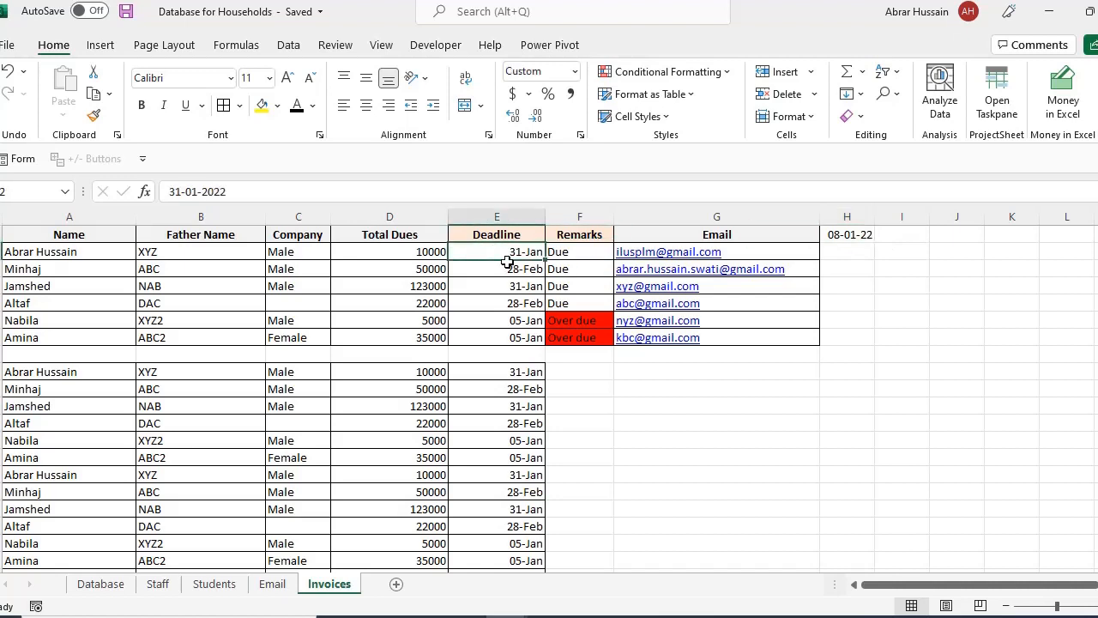
click(580, 250)
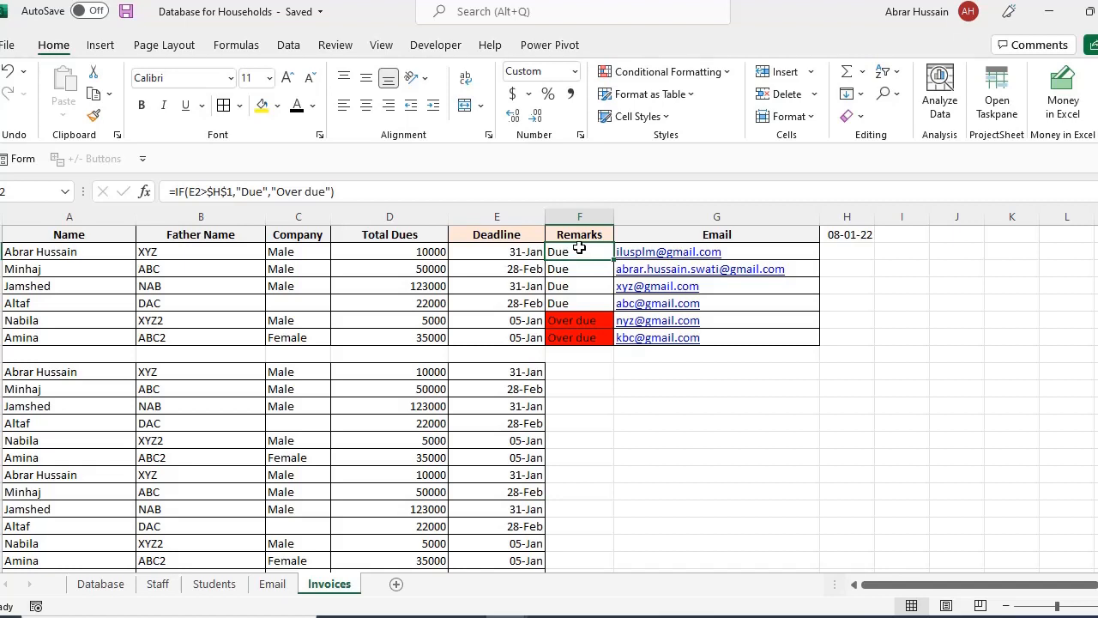
click(497, 320)
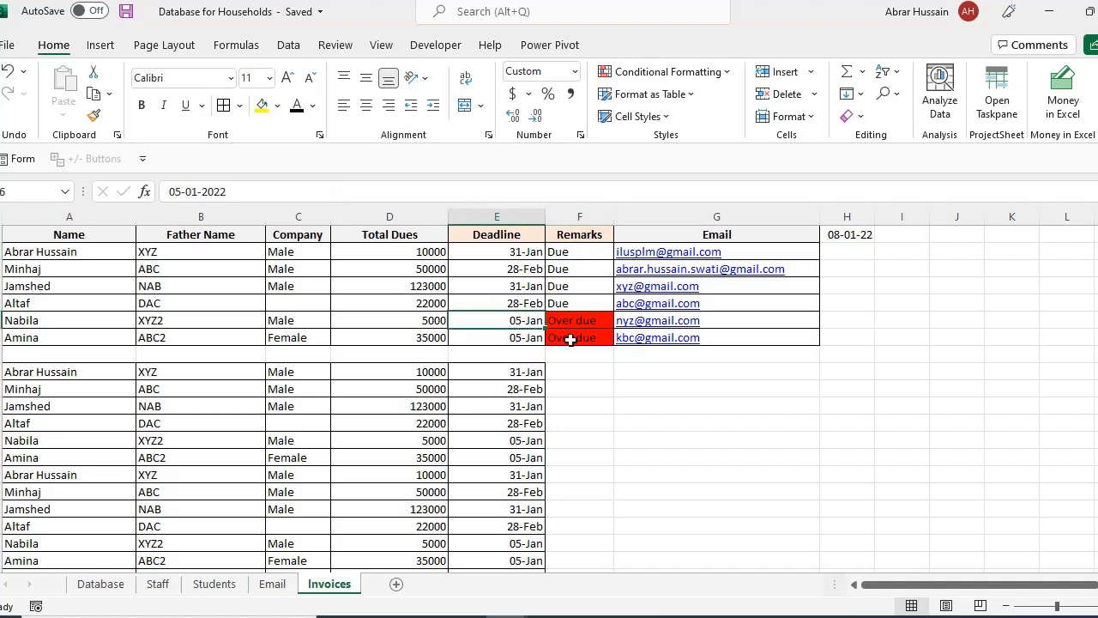
click(590, 323)
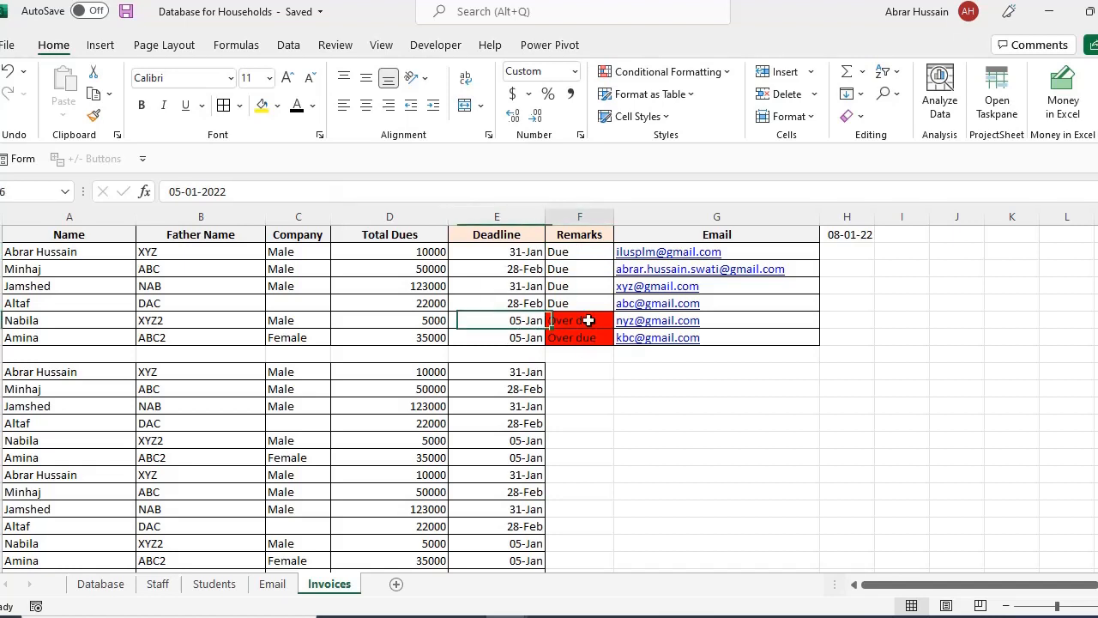
Examine the IF formula in Remarks cell F2, going through its E2>$H$1 test, the "Due" result and the "Over due" result
click(569, 238)
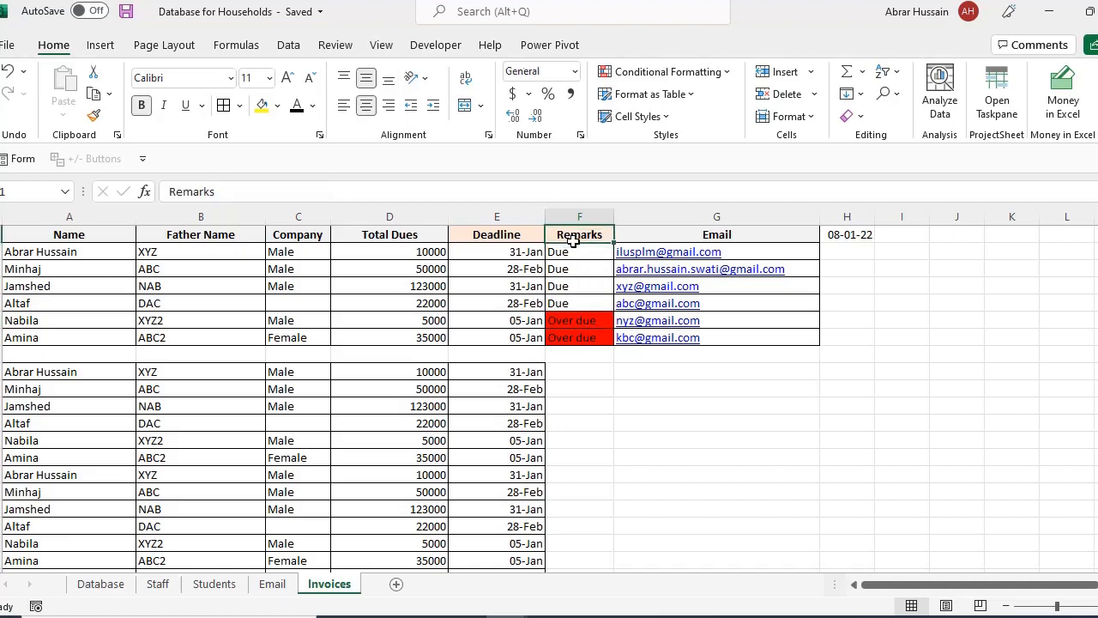
click(566, 252)
double_click(572, 250)
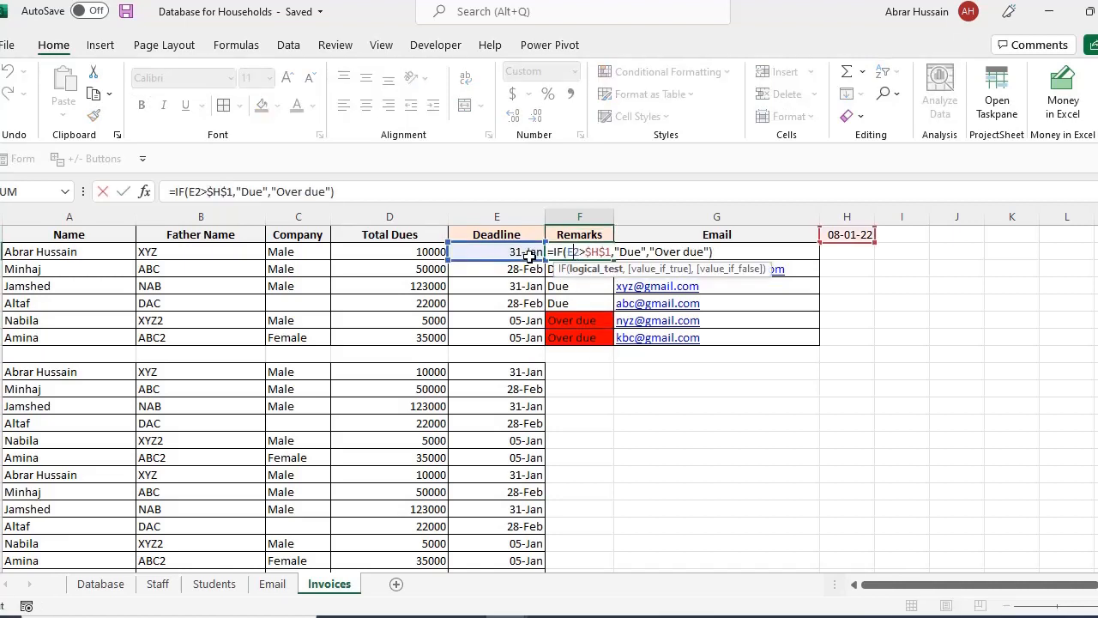
double_click(563, 251)
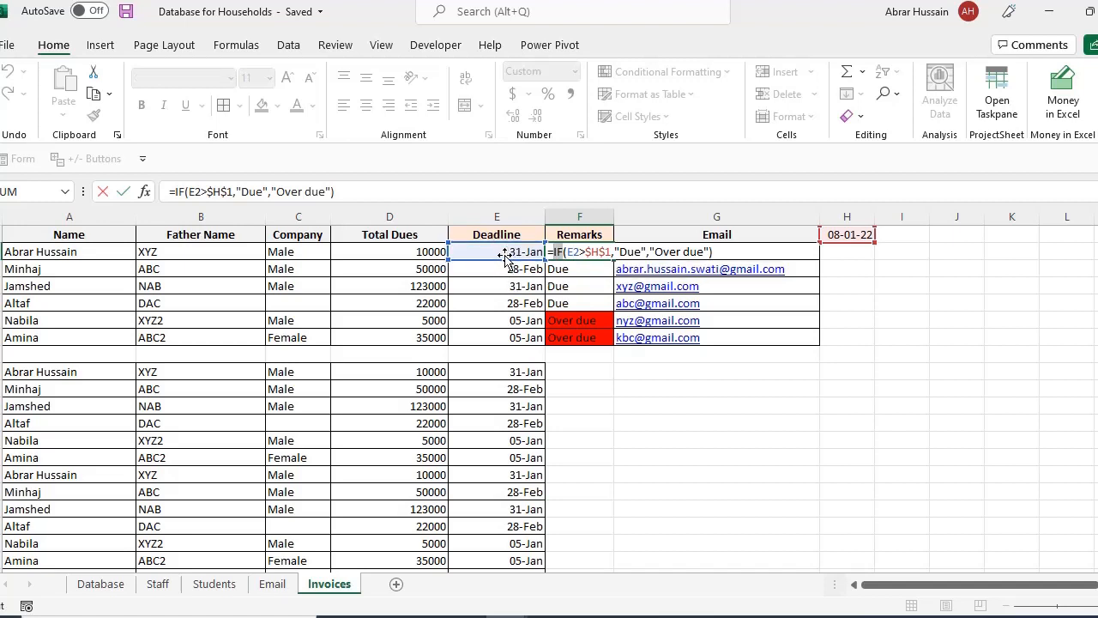
double_click(575, 252)
click(584, 252)
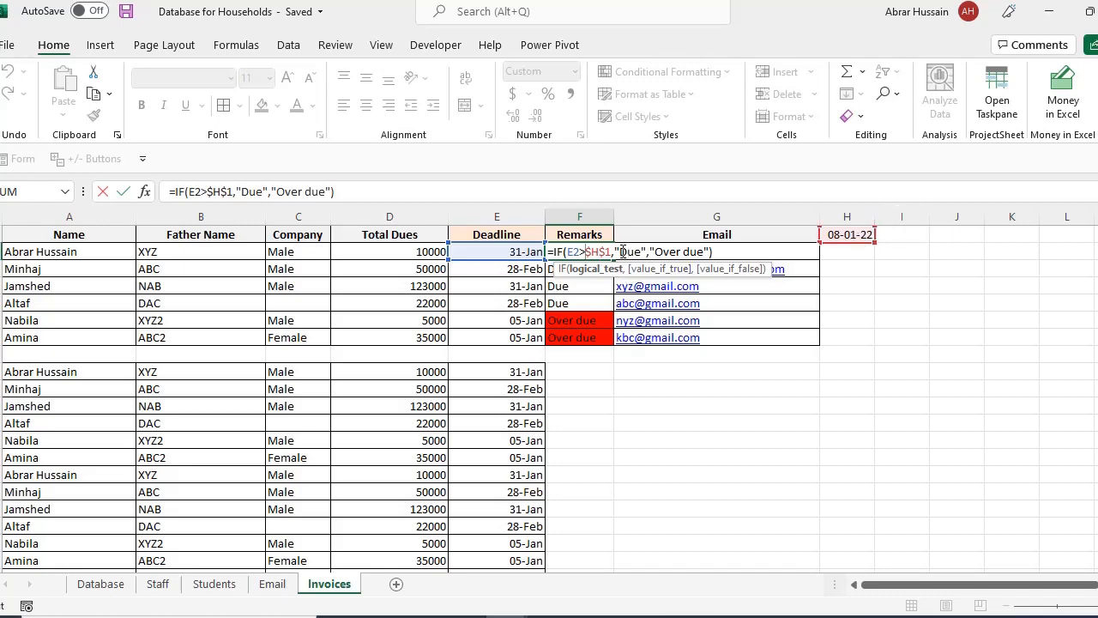
drag(621, 252, 641, 249)
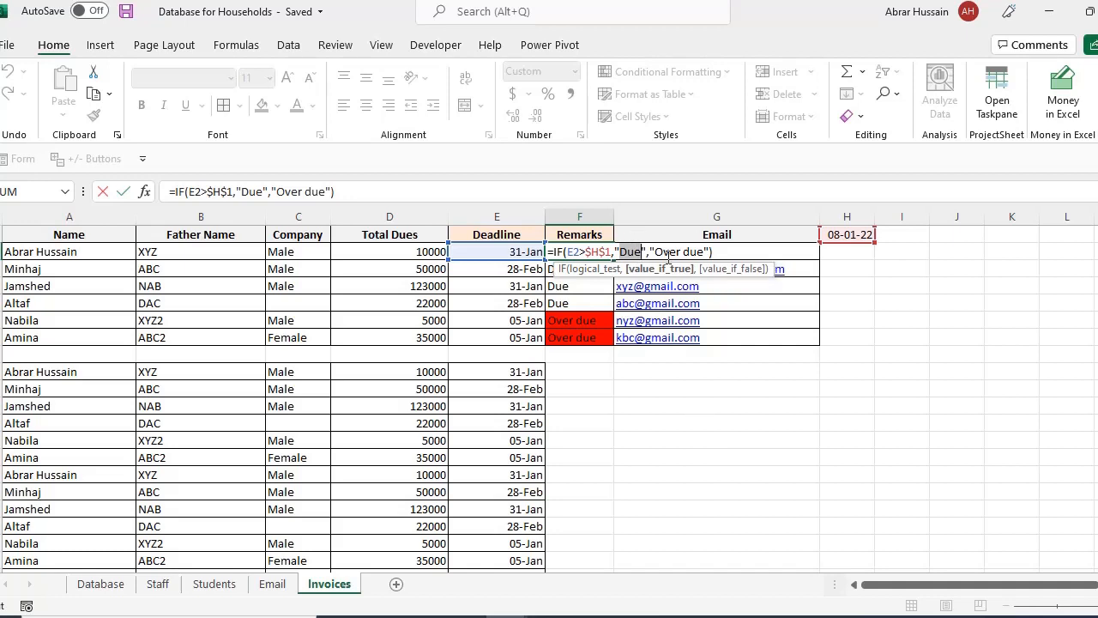
click(598, 251)
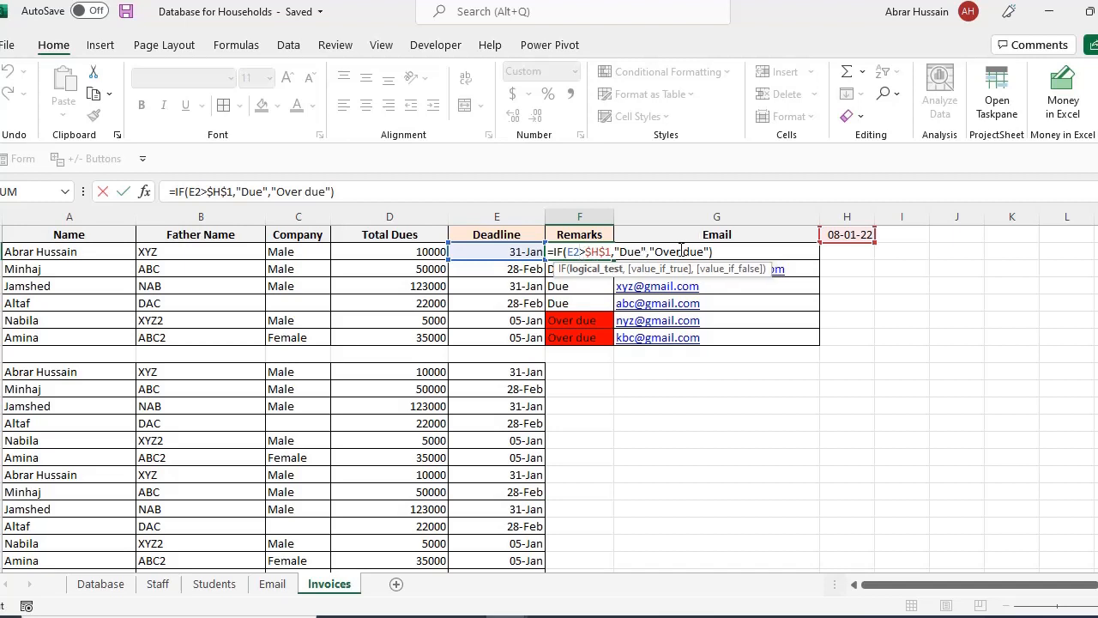
drag(650, 251, 716, 251)
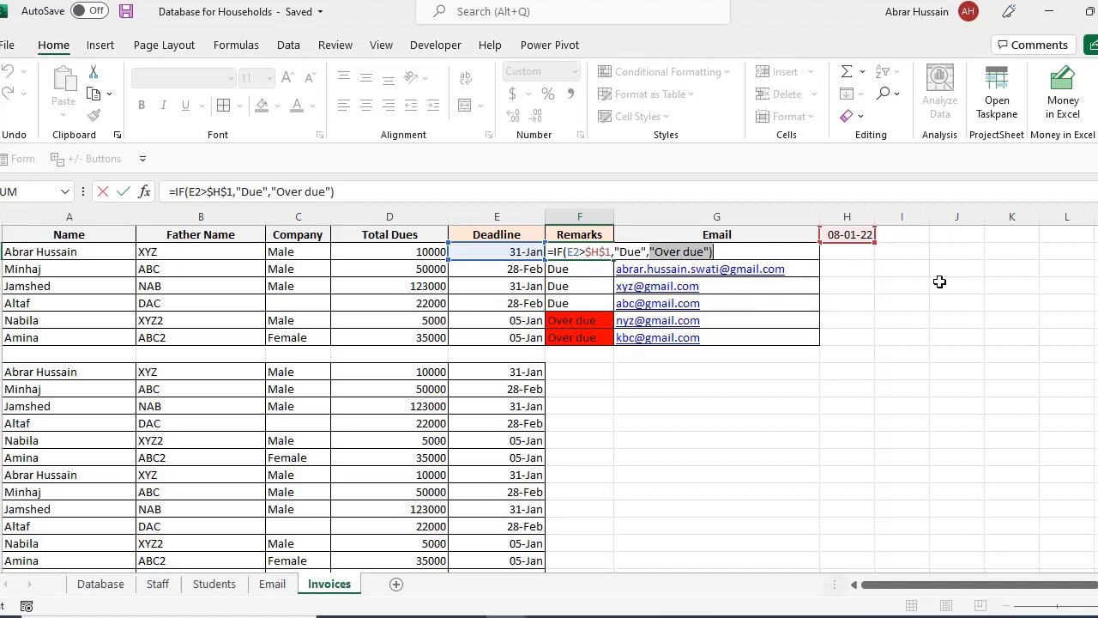
key(Escape)
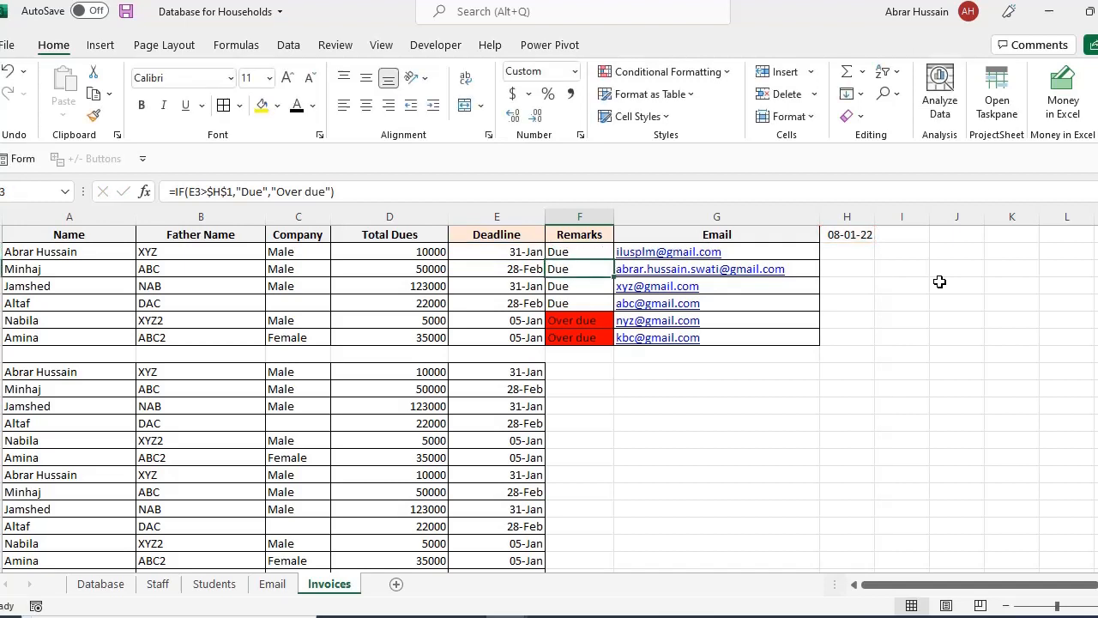
Compare the Deadline cells E2 and E6 with the TODAY() date in H1 and check the matching Remarks in F2, F6 and F7
key(F2)
key(Left)
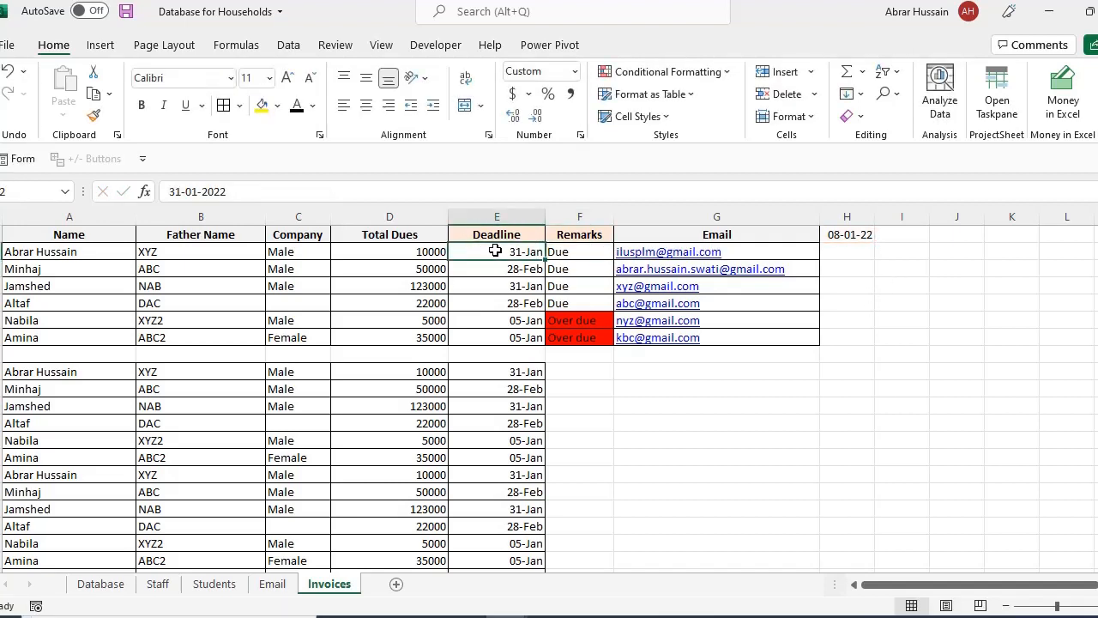
click(861, 237)
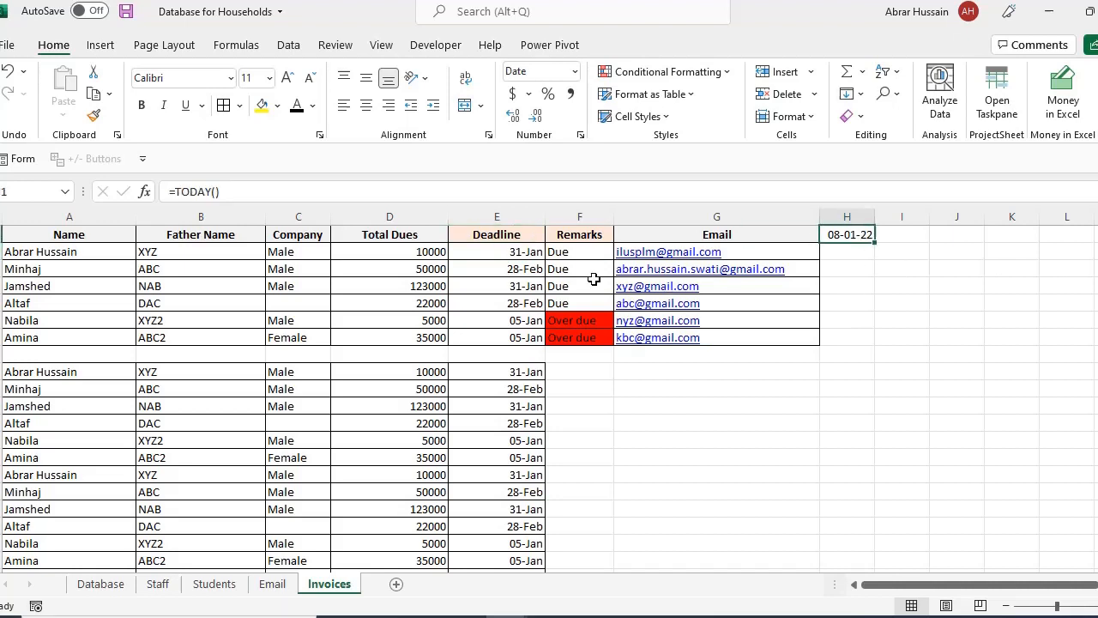
click(519, 254)
click(560, 255)
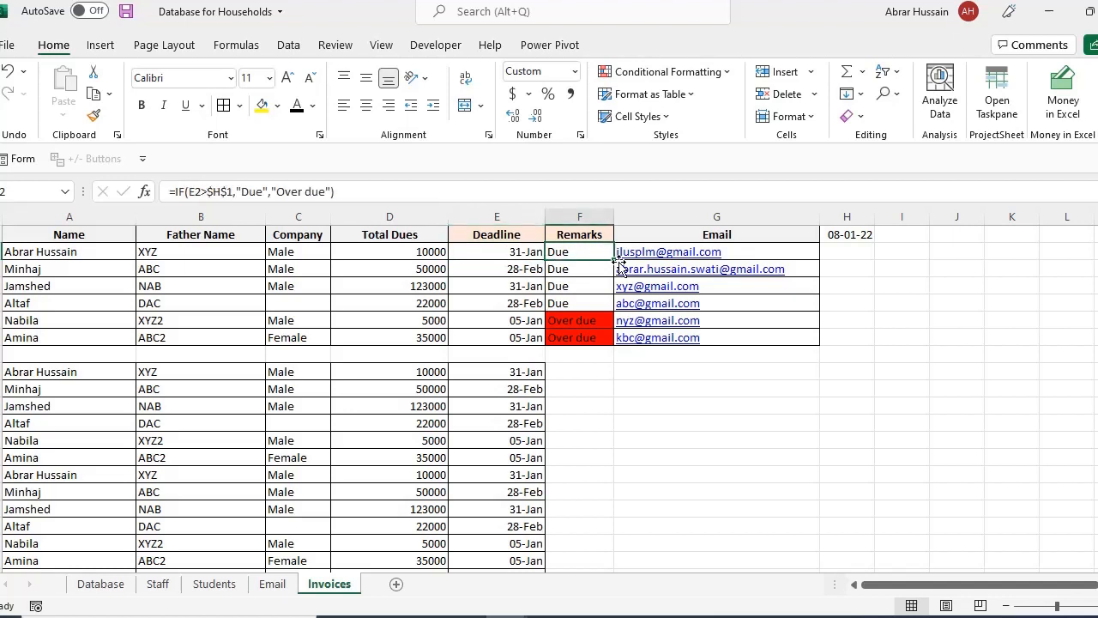
click(473, 321)
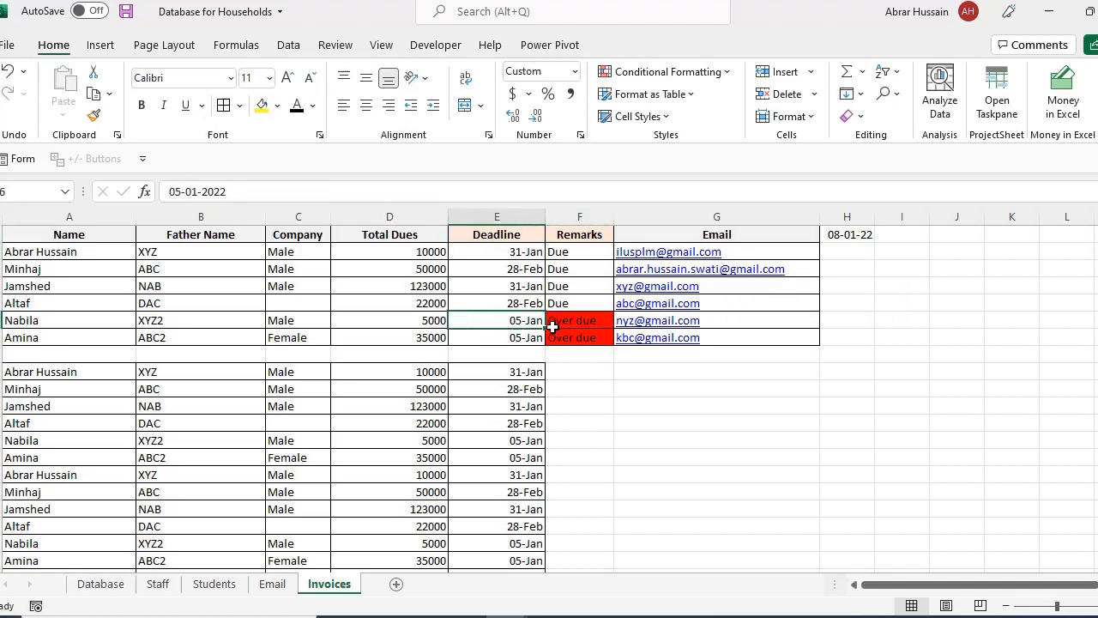
click(846, 235)
click(592, 322)
click(583, 341)
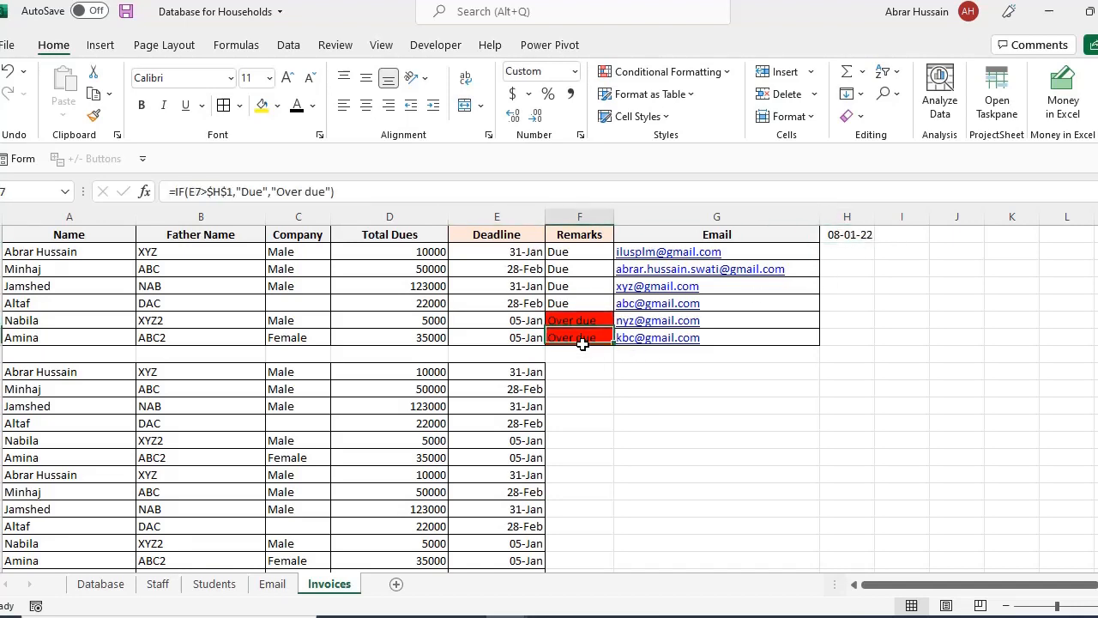
Inspect the Remarks column from F1 to F7, viewing the formulas in F6 and F2 without changing them
double_click(590, 322)
key(Escape)
click(576, 269)
drag(562, 235, 607, 342)
click(565, 252)
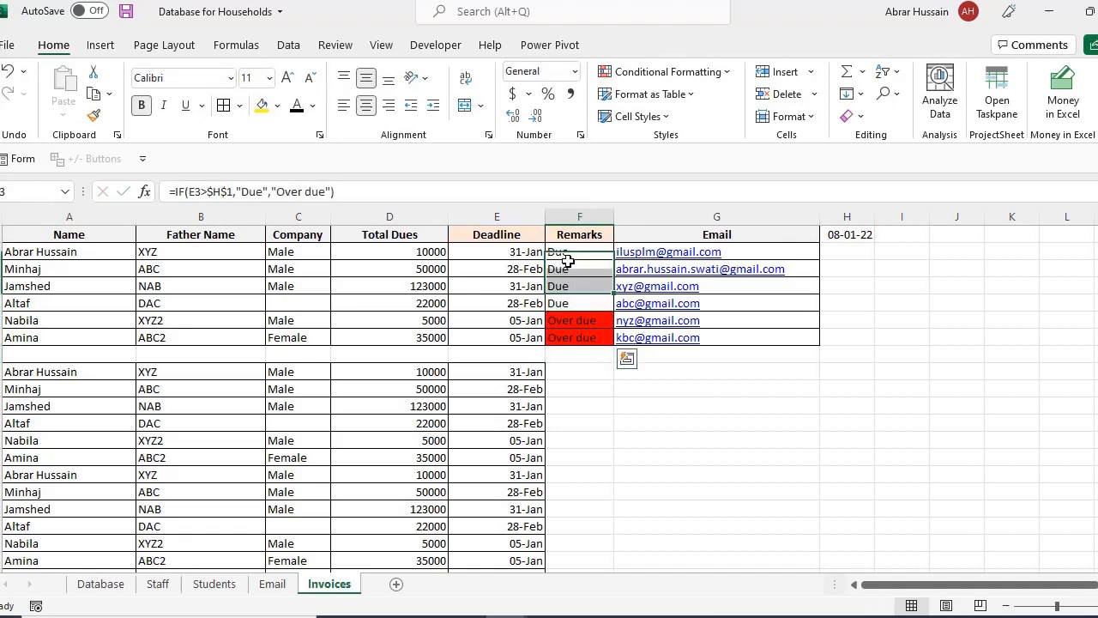
double_click(565, 253)
key(Escape)
Review the Email column of the invoice table and the Name through Remarks columns A1:F7
drag(712, 235, 699, 342)
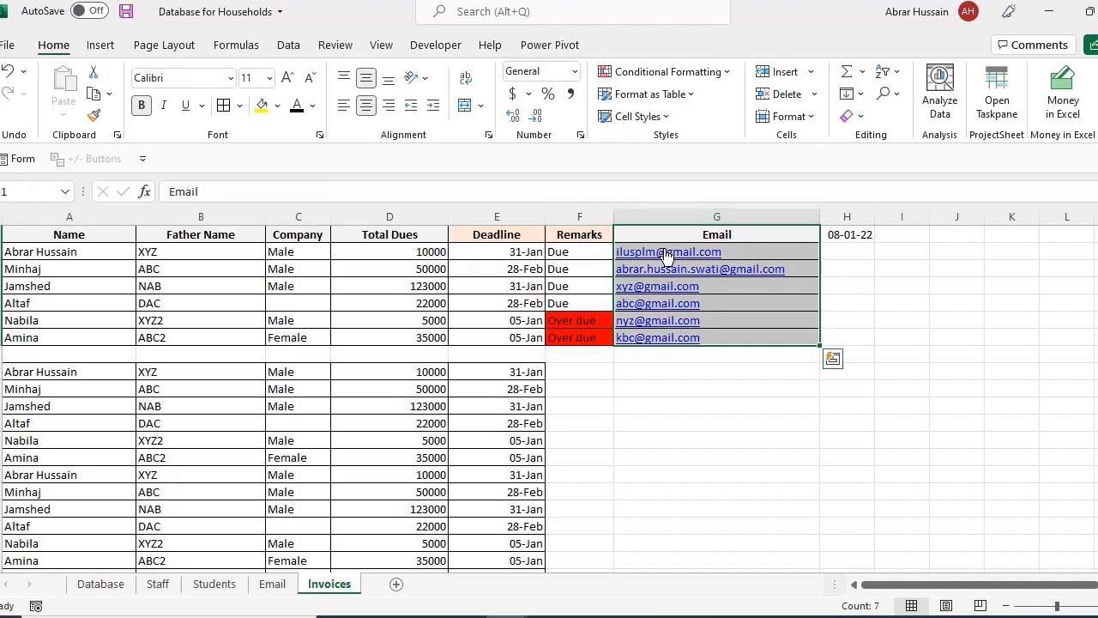
drag(665, 233, 667, 337)
drag(69, 235, 563, 338)
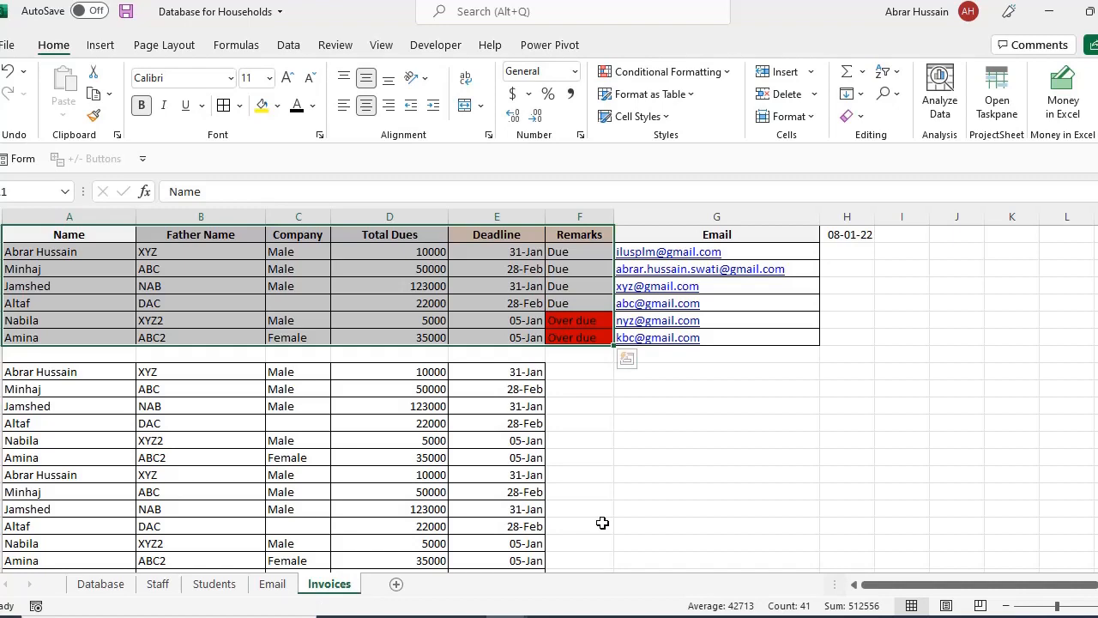
Switch to the Invoices/Bills template in Word and examine its table of Name, Company, Total Due and other fields
click(634, 615)
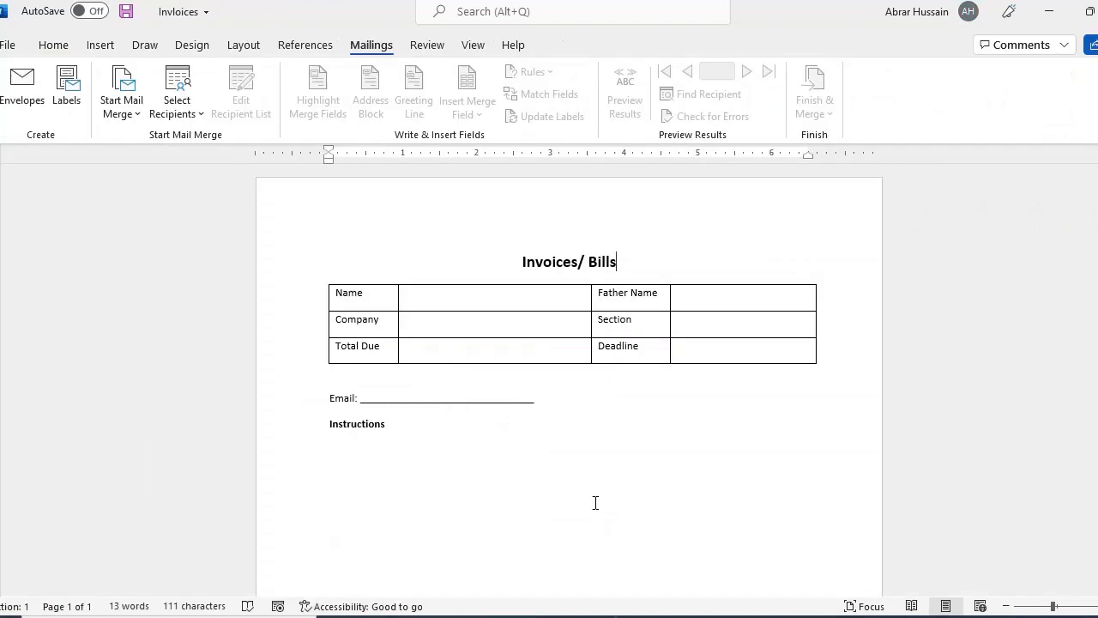
click(382, 298)
click(461, 300)
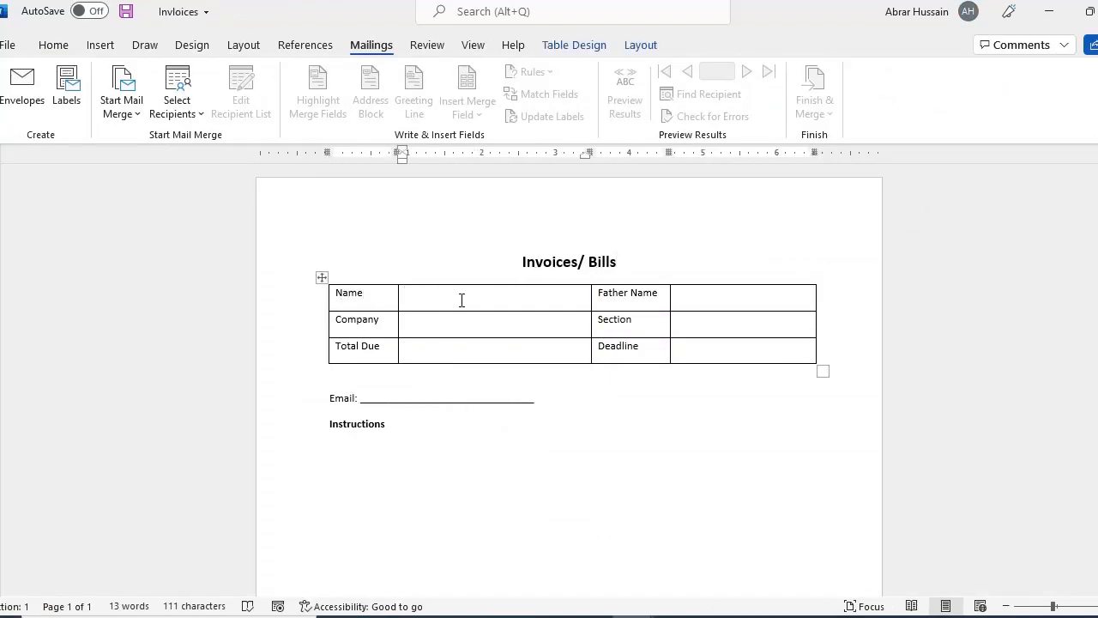
click(322, 277)
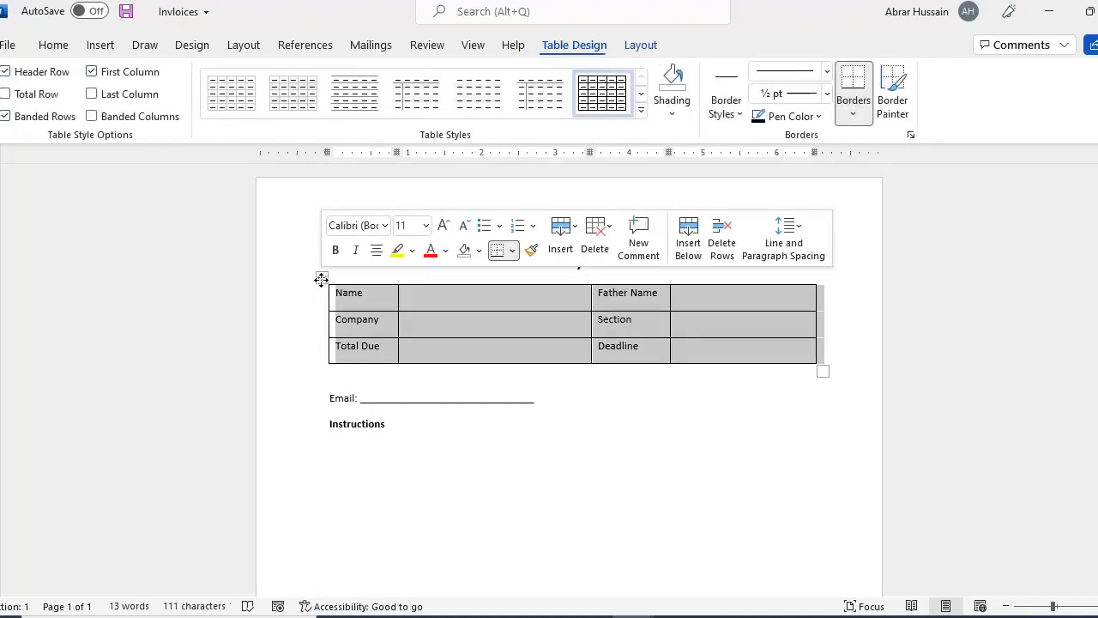
Try adding a Name line with an underscored blank below the invoice table, and undo it
click(349, 385)
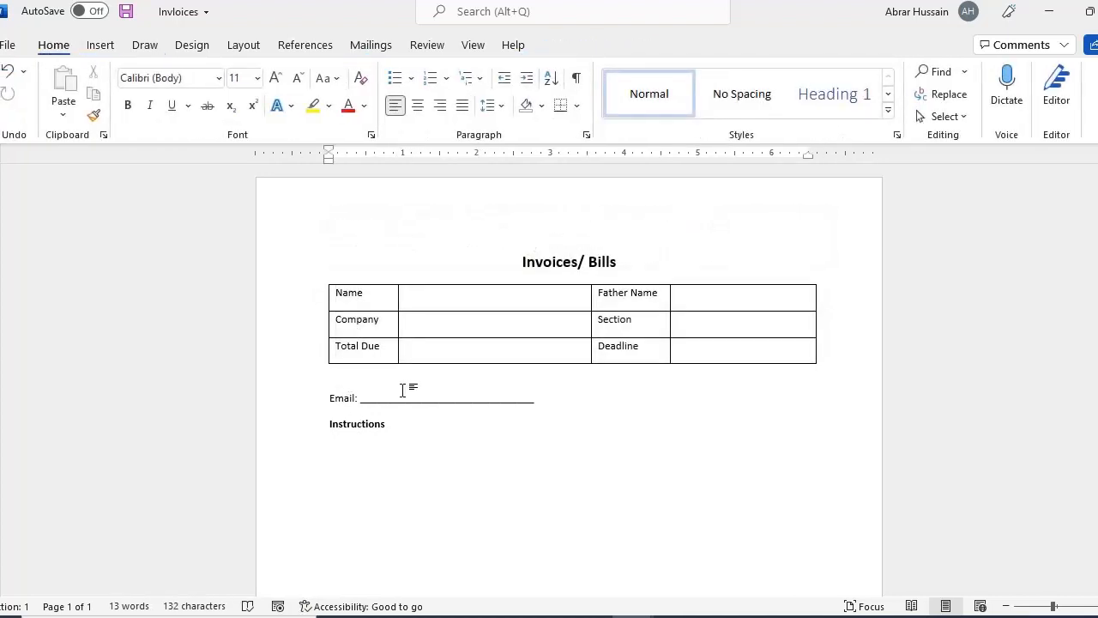
text(NAme)
key(Return)
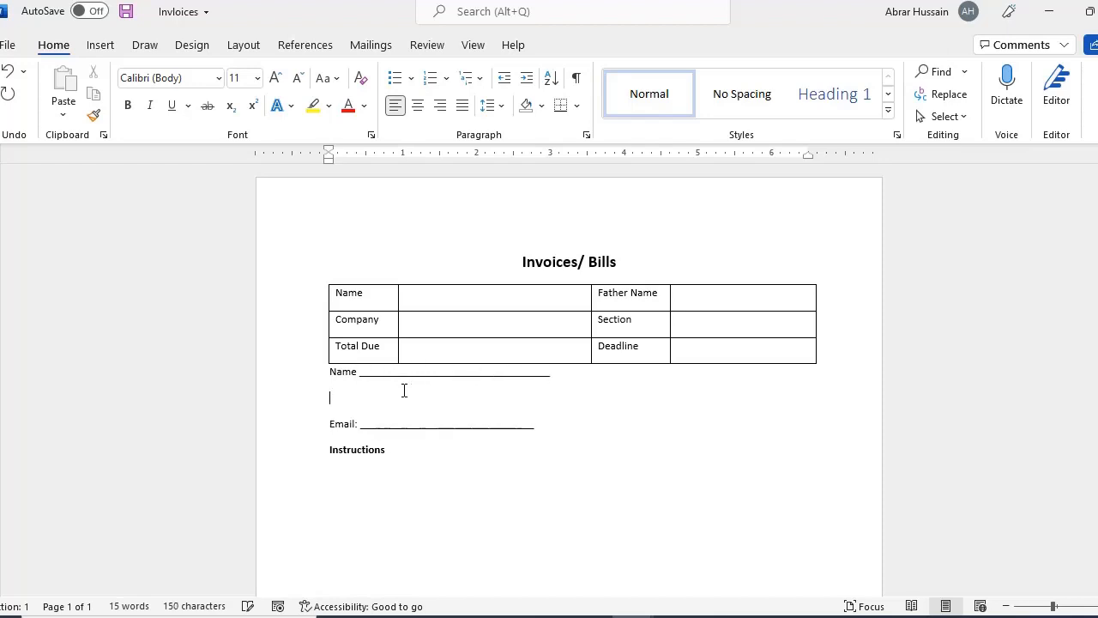
key(Up)
key(Return)
key(ctrl+z)
key(ctrl+z)
key(ctrl+z)
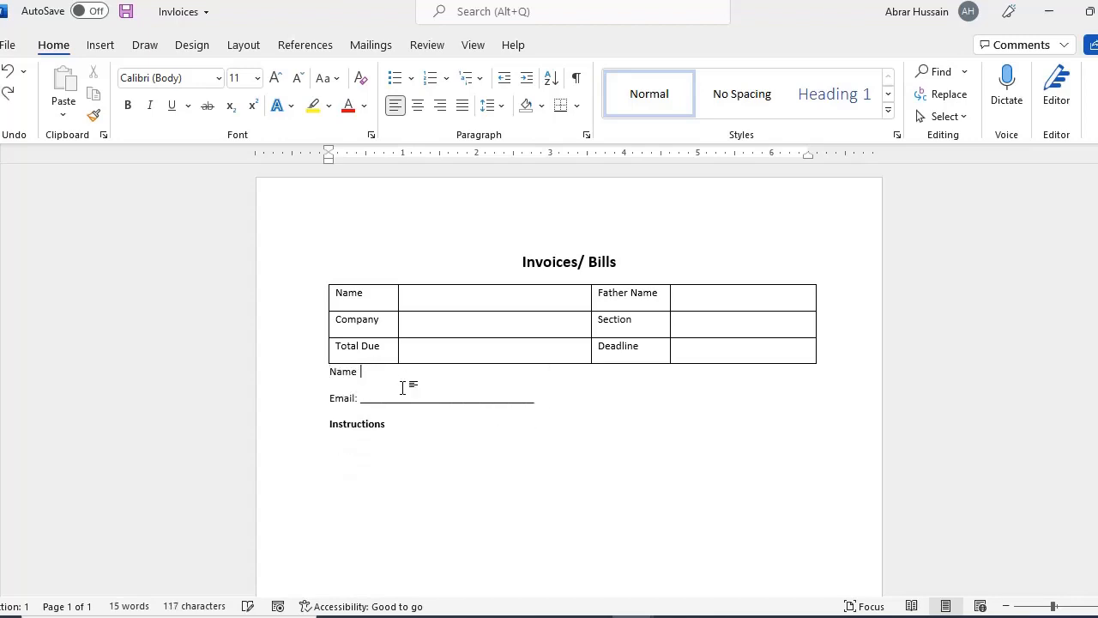
key(ctrl+z)
key(ctrl+z)
Remove all borders from the whole invoice table, after trying a plain table style and undoing it
click(358, 295)
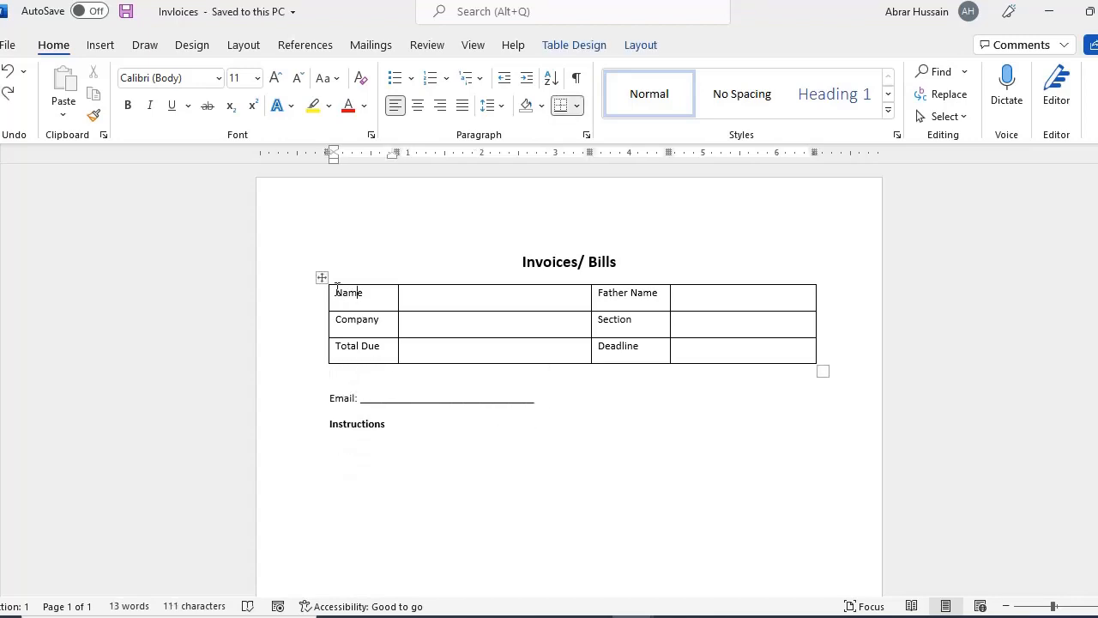
click(321, 277)
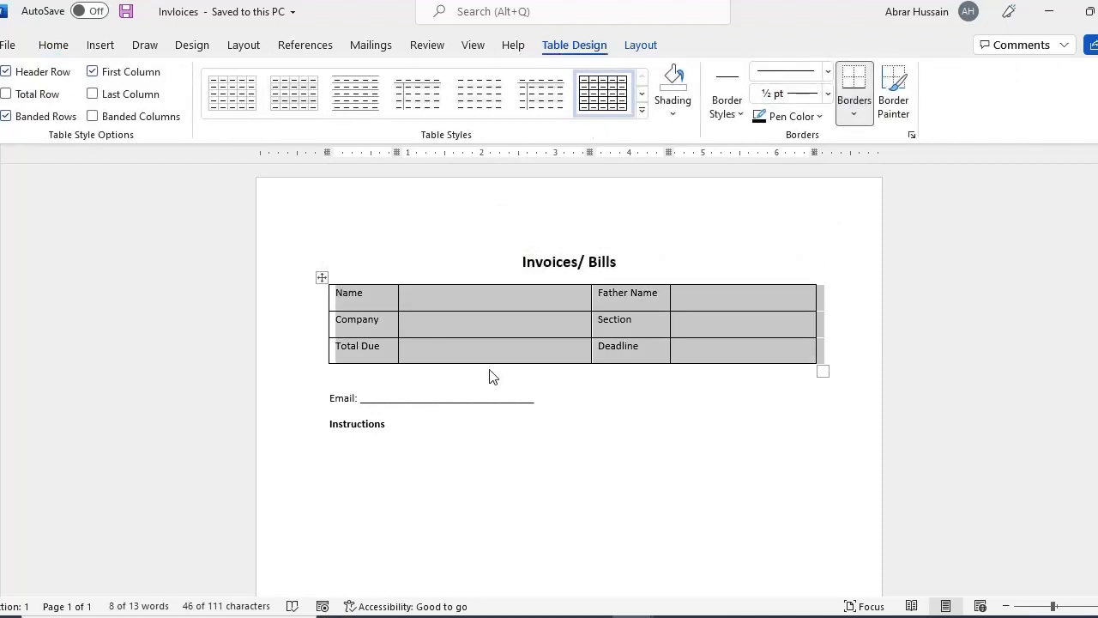
click(417, 97)
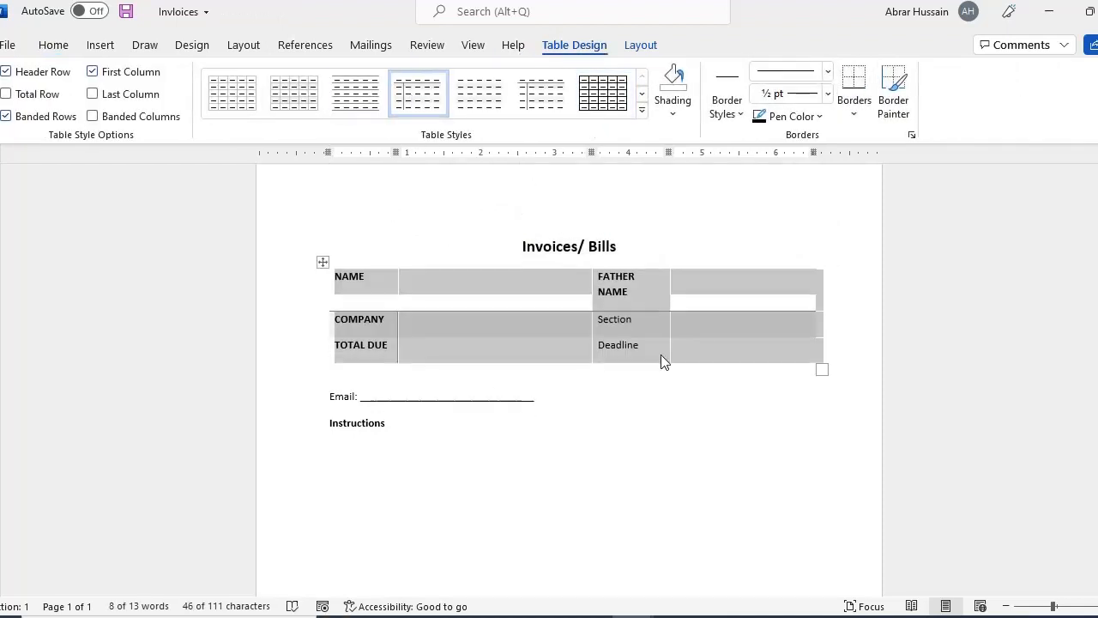
key(ctrl+z)
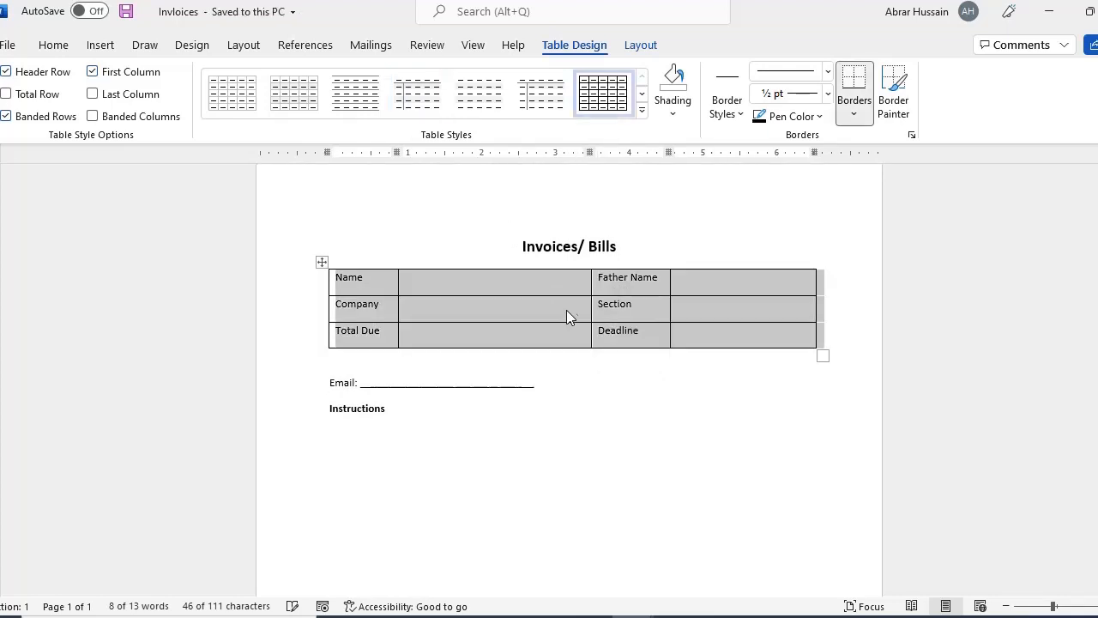
click(854, 117)
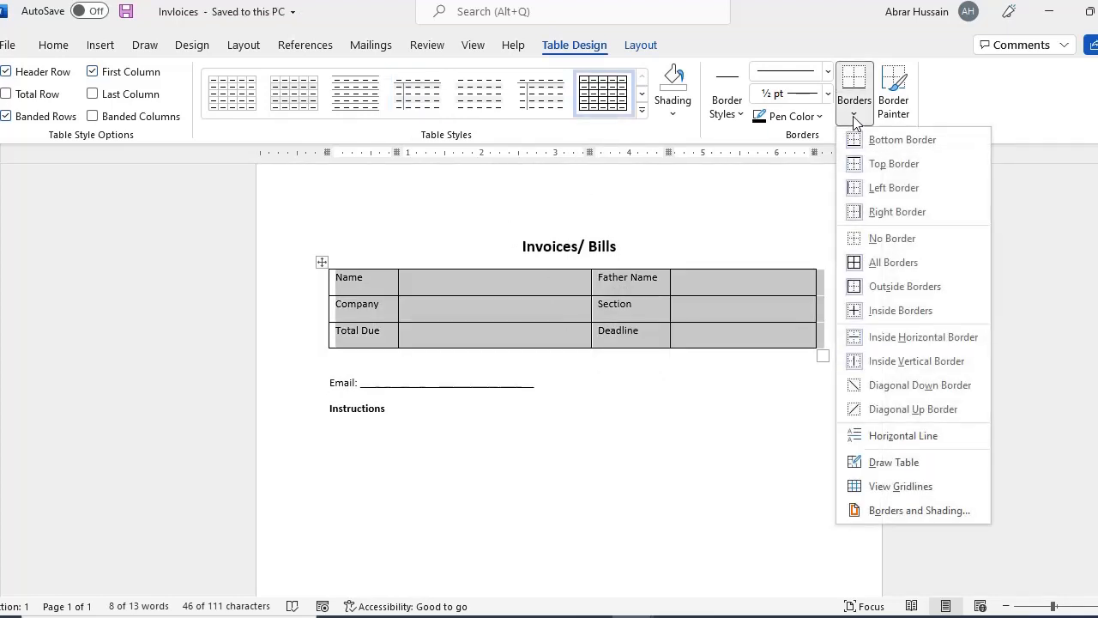
click(869, 238)
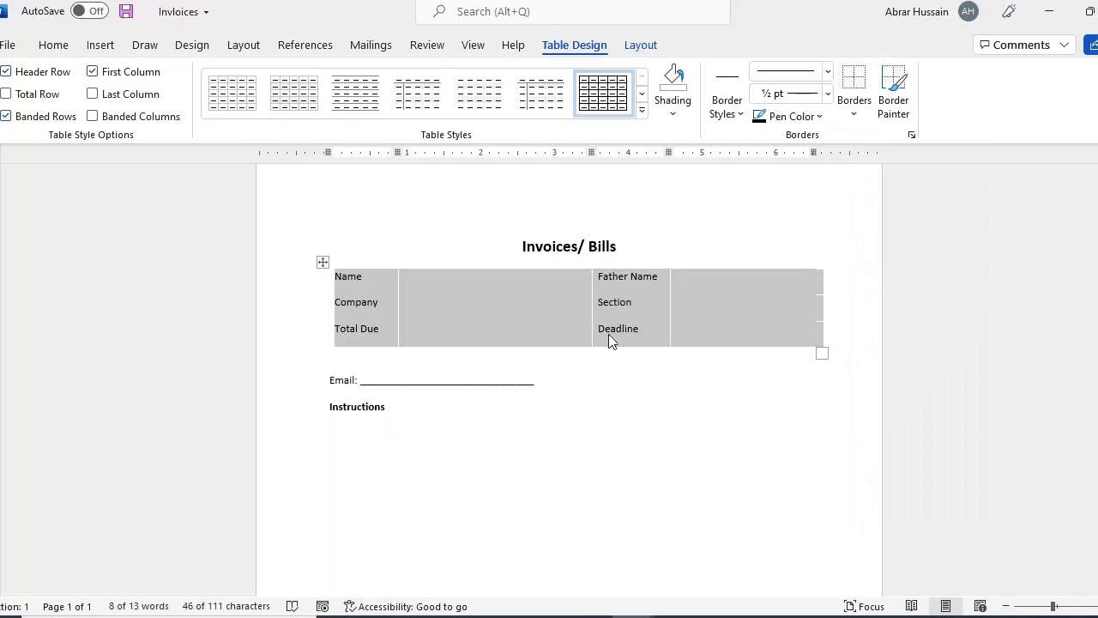
Add a bottom border to the blank cells beside Name and Father Name
click(486, 293)
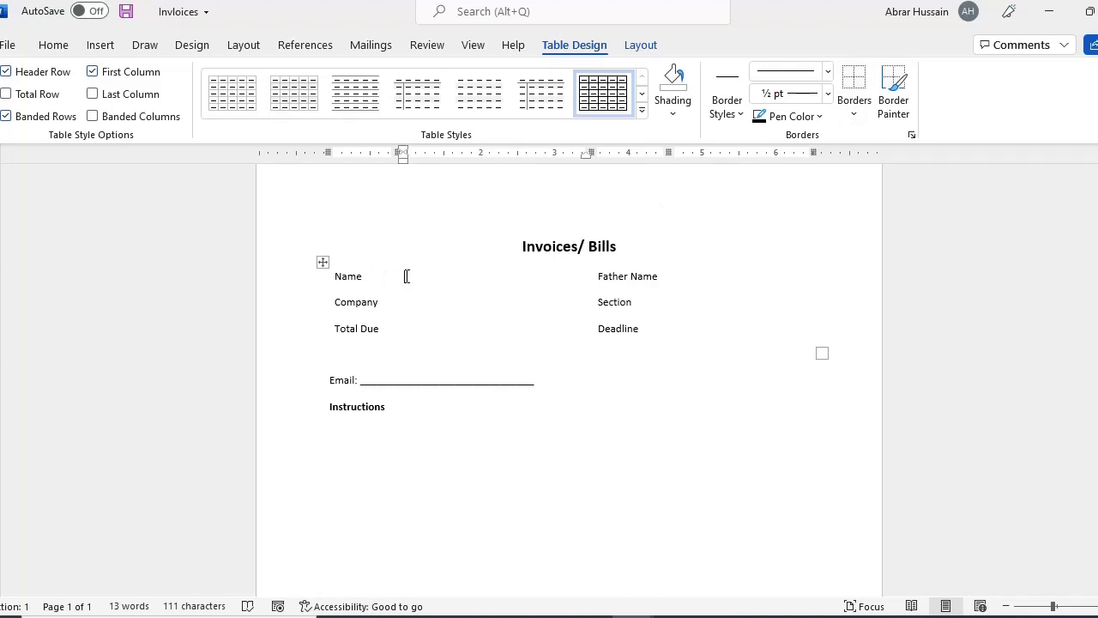
click(849, 115)
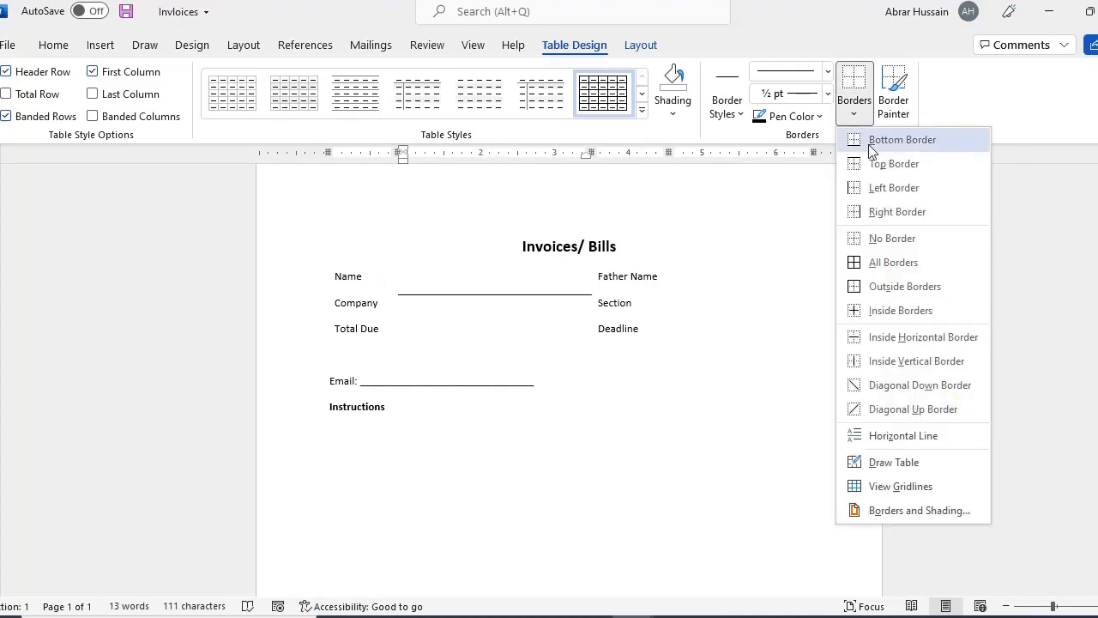
click(872, 148)
click(736, 269)
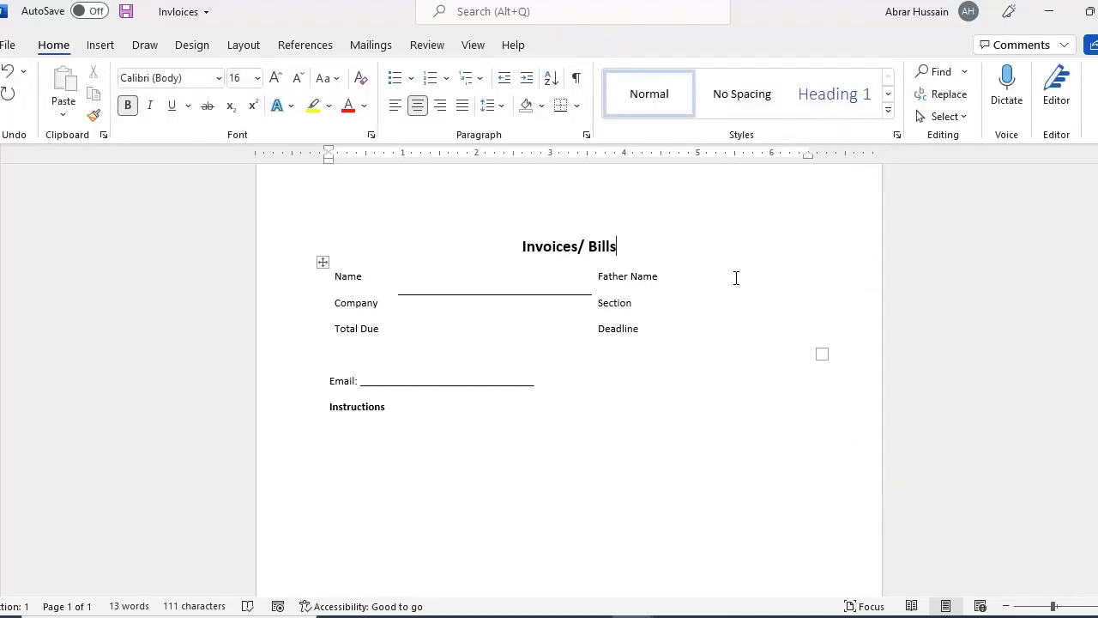
click(735, 277)
click(851, 106)
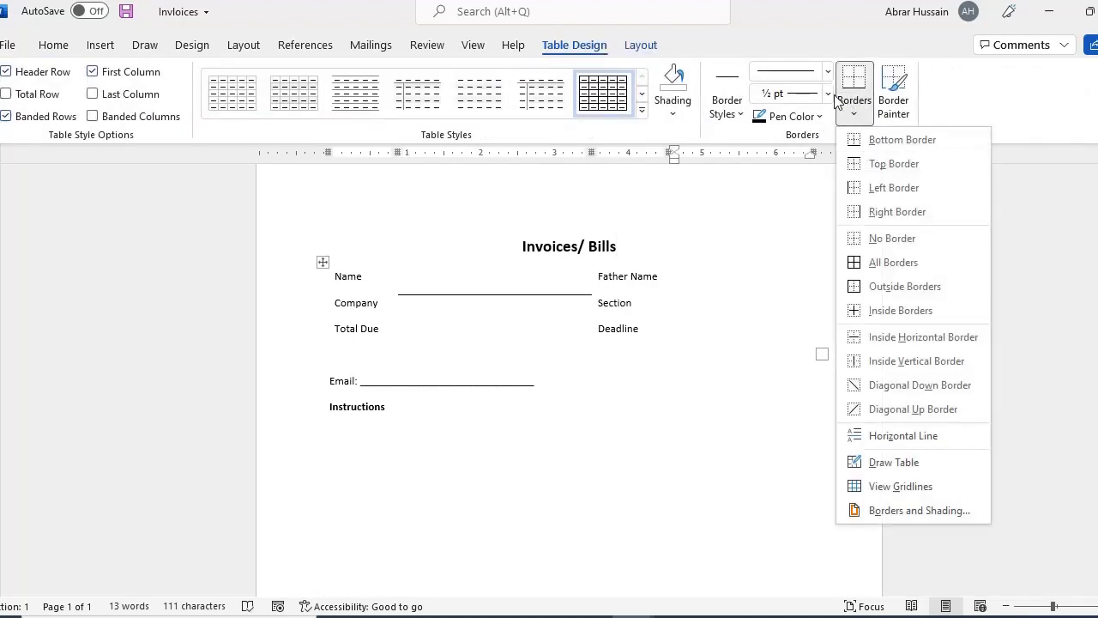
click(849, 99)
Add a bottom border to the blank cells beside Company and Section
click(402, 302)
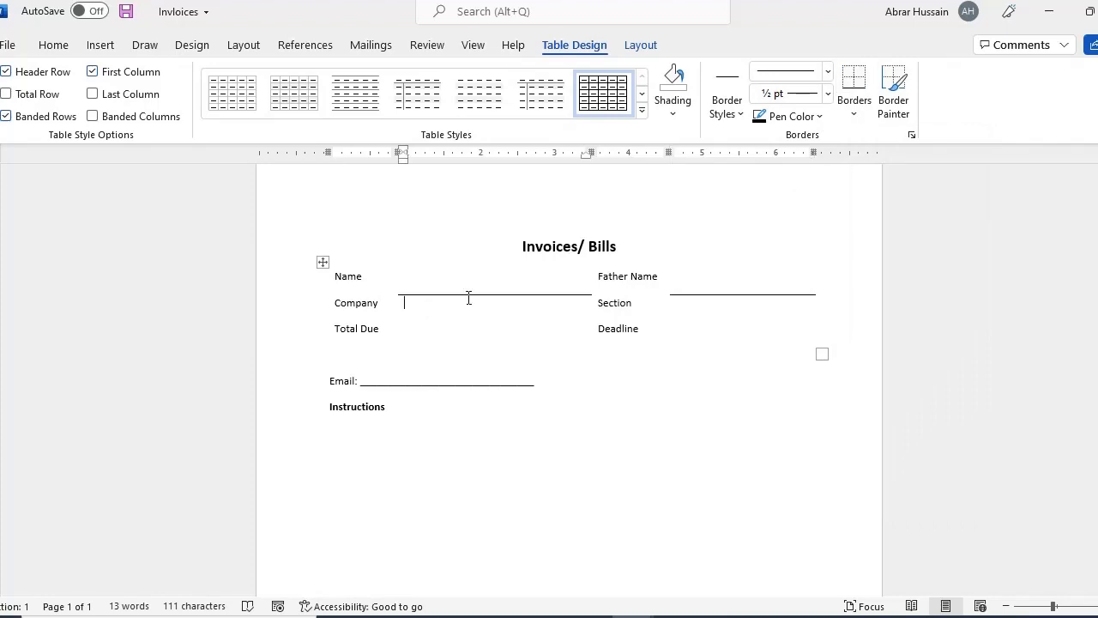
click(853, 101)
click(742, 297)
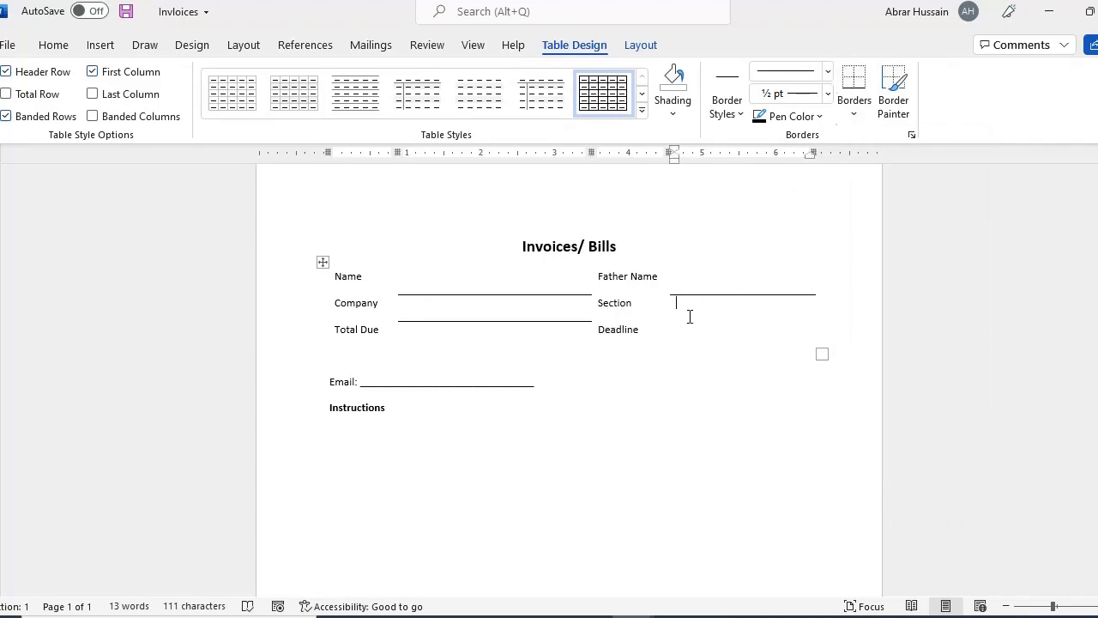
click(851, 101)
Add a bottom border to the blank cells beside Total Due and Deadline
click(437, 335)
click(854, 114)
click(852, 90)
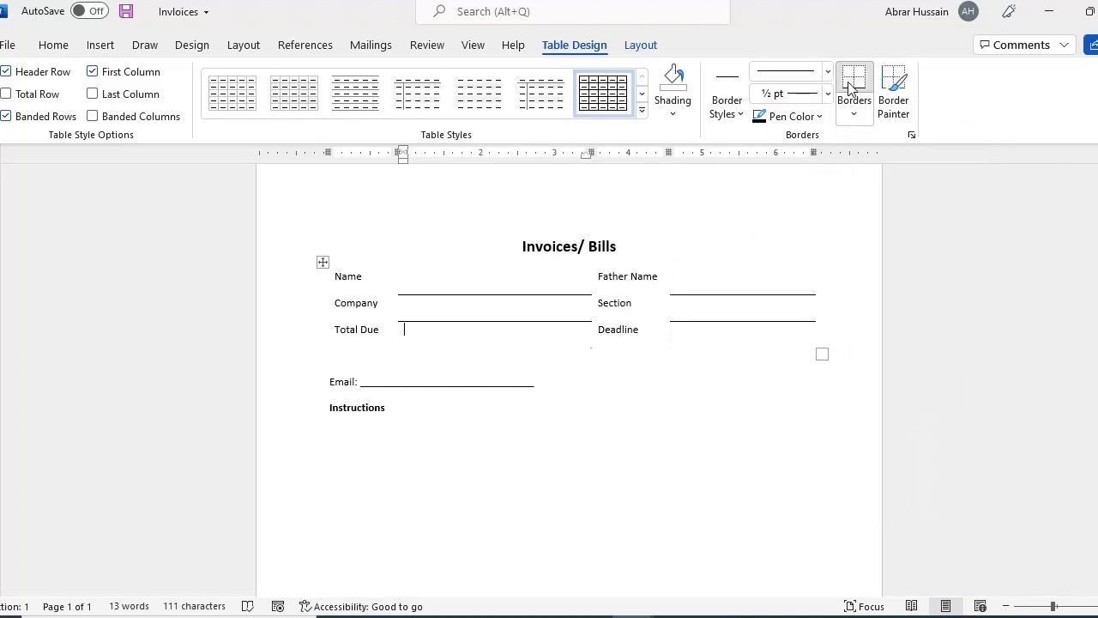
click(706, 333)
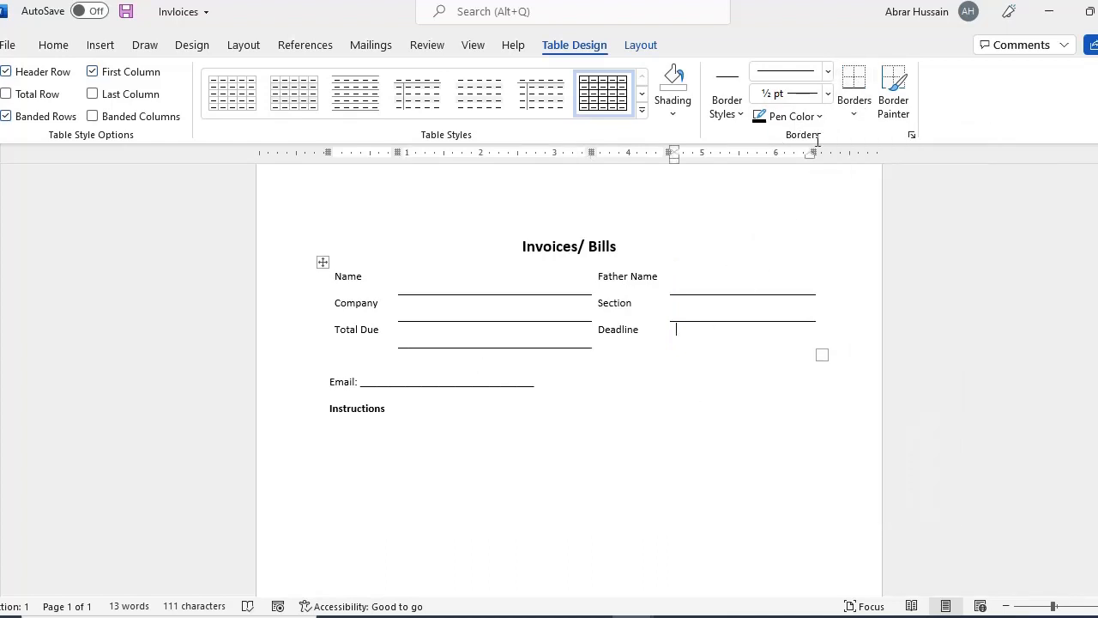
click(853, 90)
scroll(533, 412, up, 1)
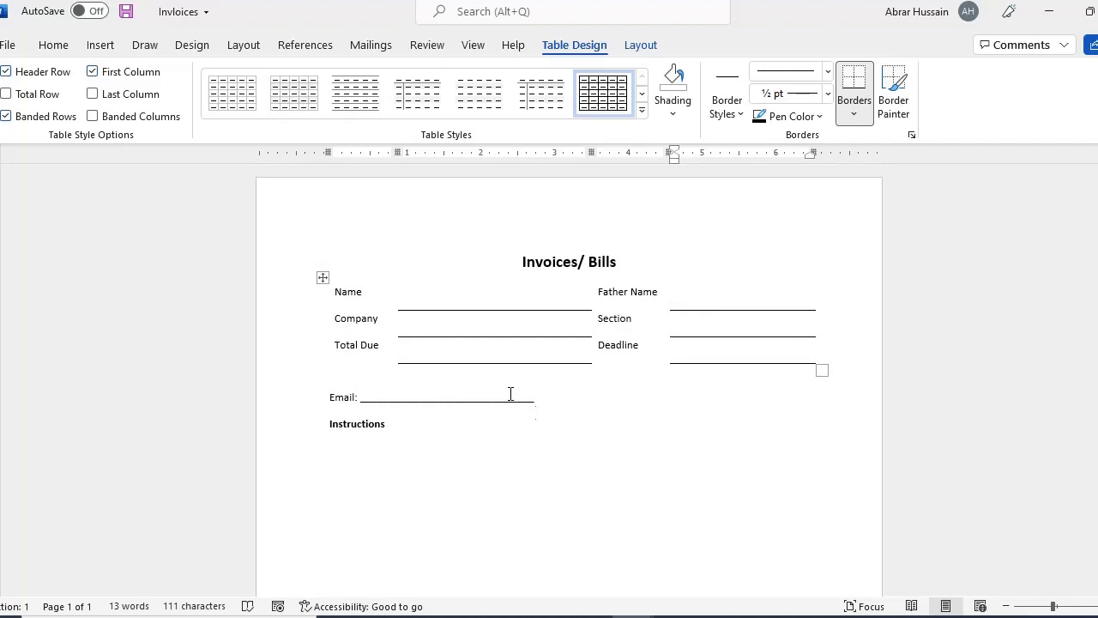
Set up the invoice document as an E-mail Messages mail merge
click(367, 45)
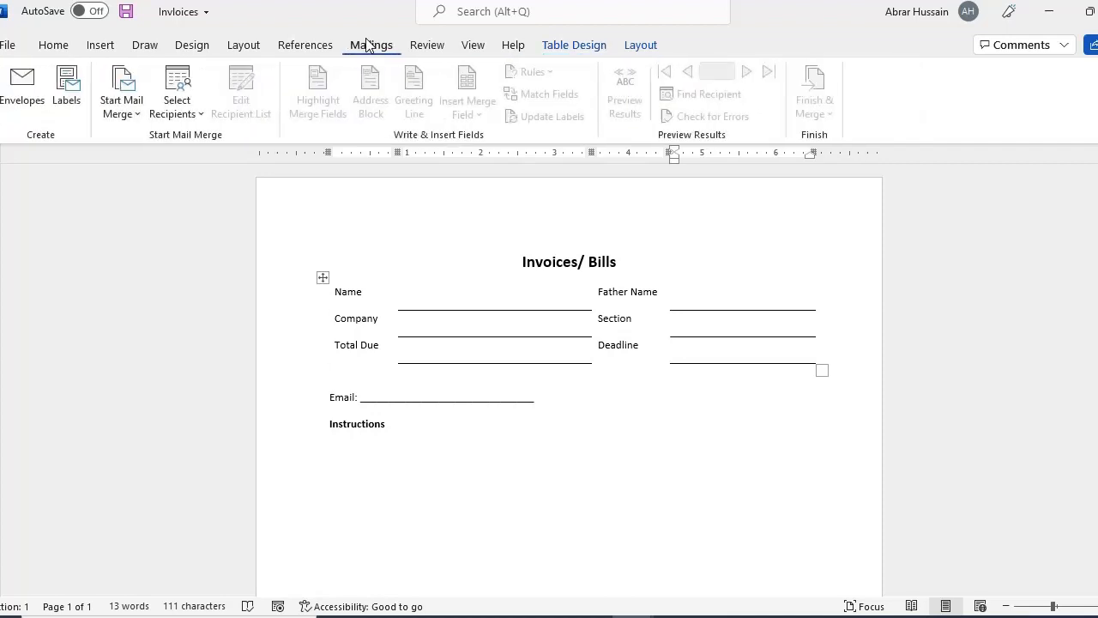
click(126, 114)
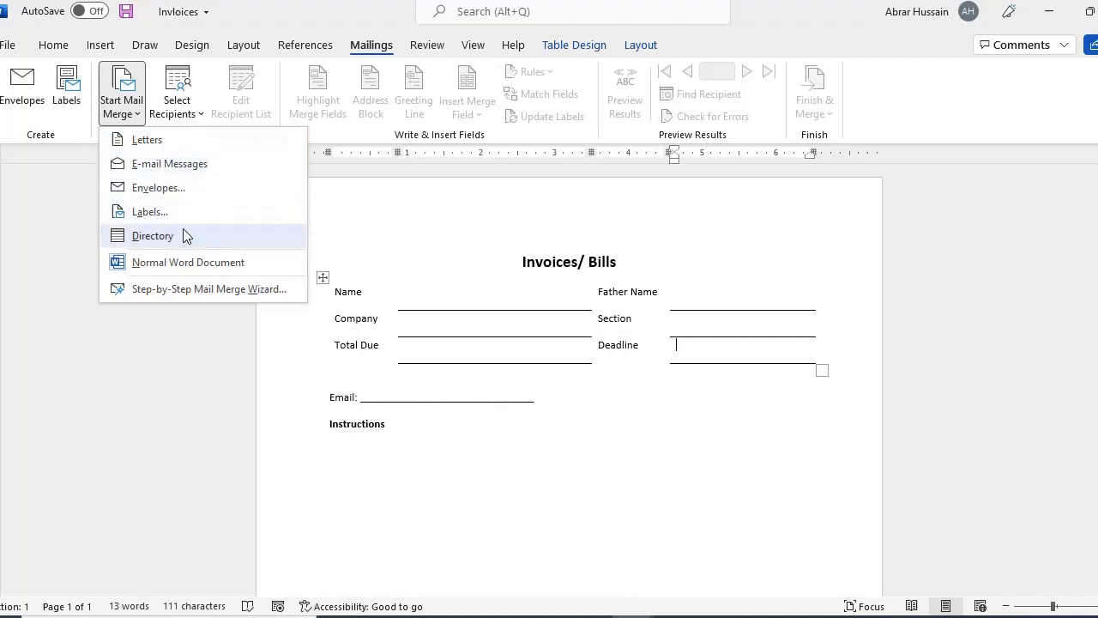
click(179, 164)
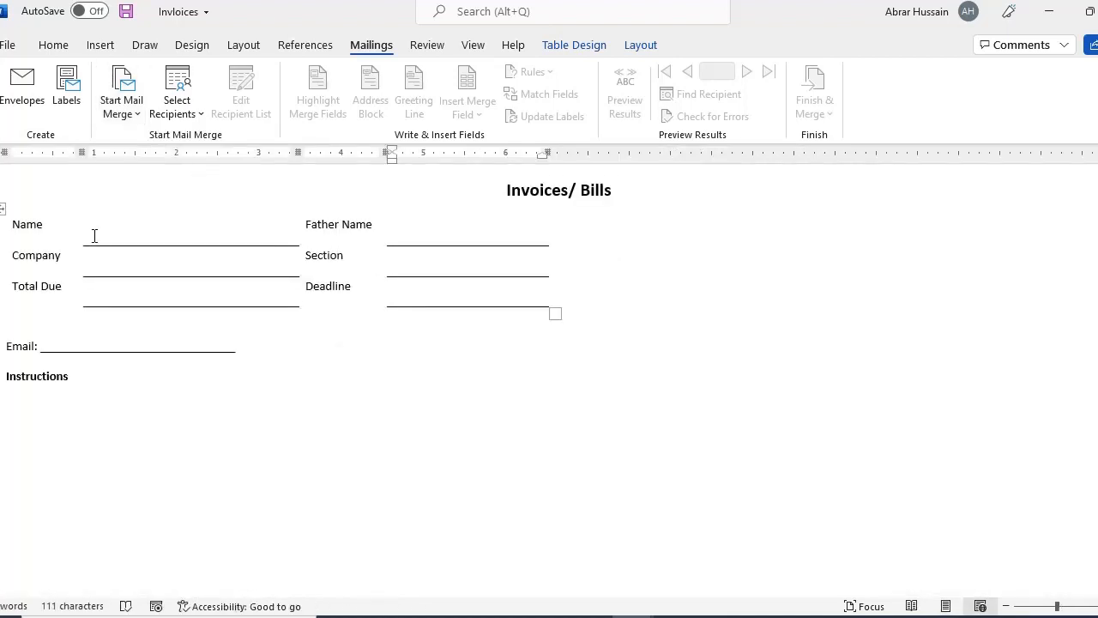
Use the existing workbook Database for Households in D:'s 2 Mail Merge folder as the recipient list, choosing its Invoices$ sheet
click(94, 236)
click(181, 121)
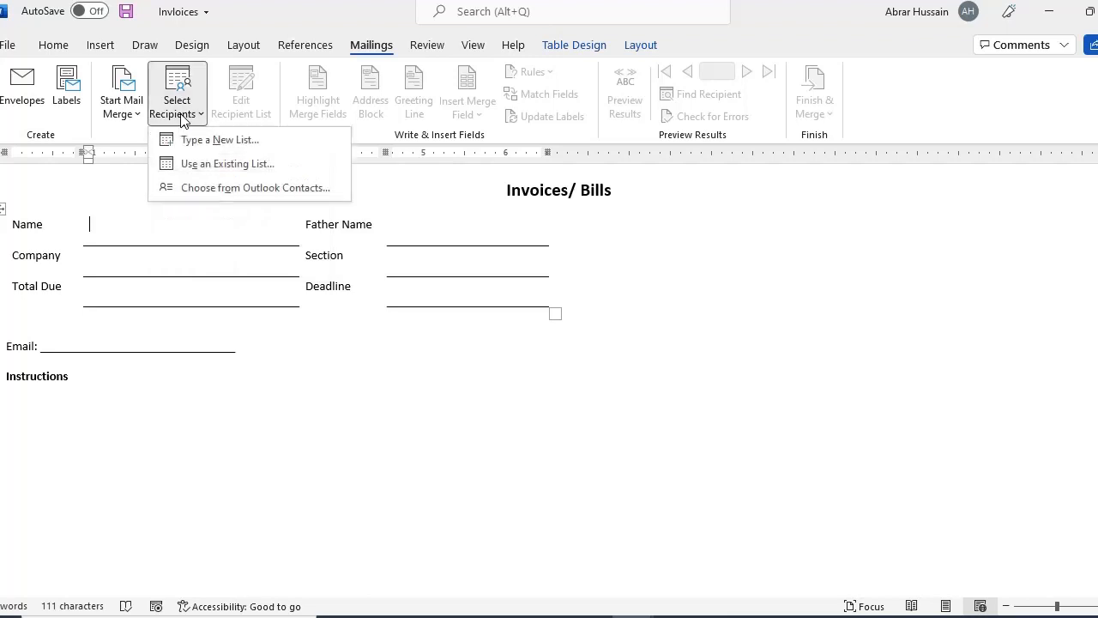
click(202, 169)
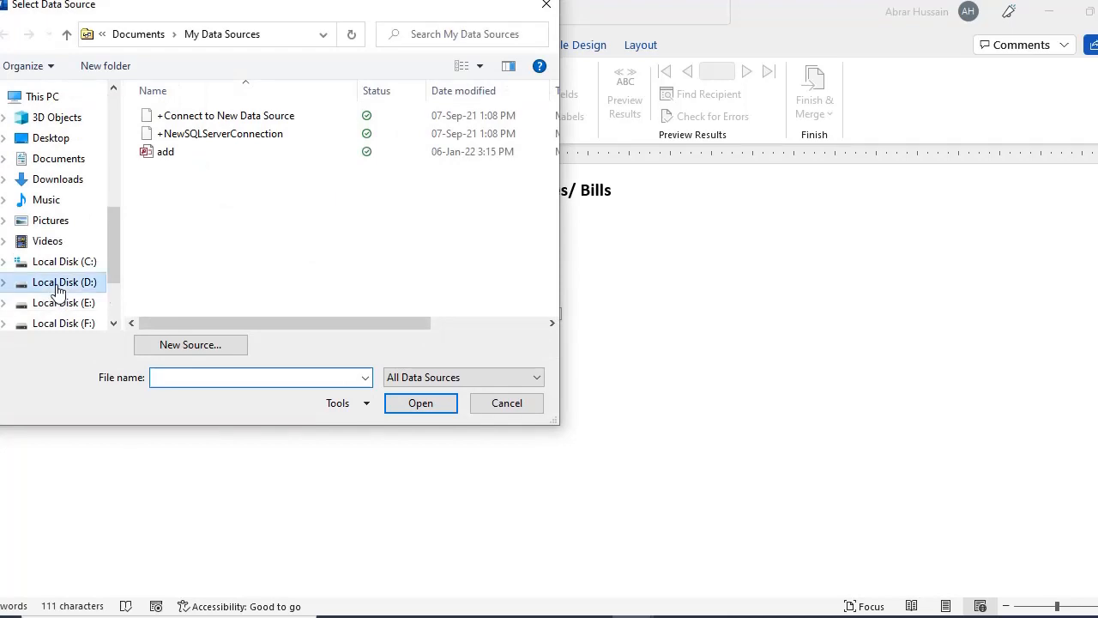
click(58, 285)
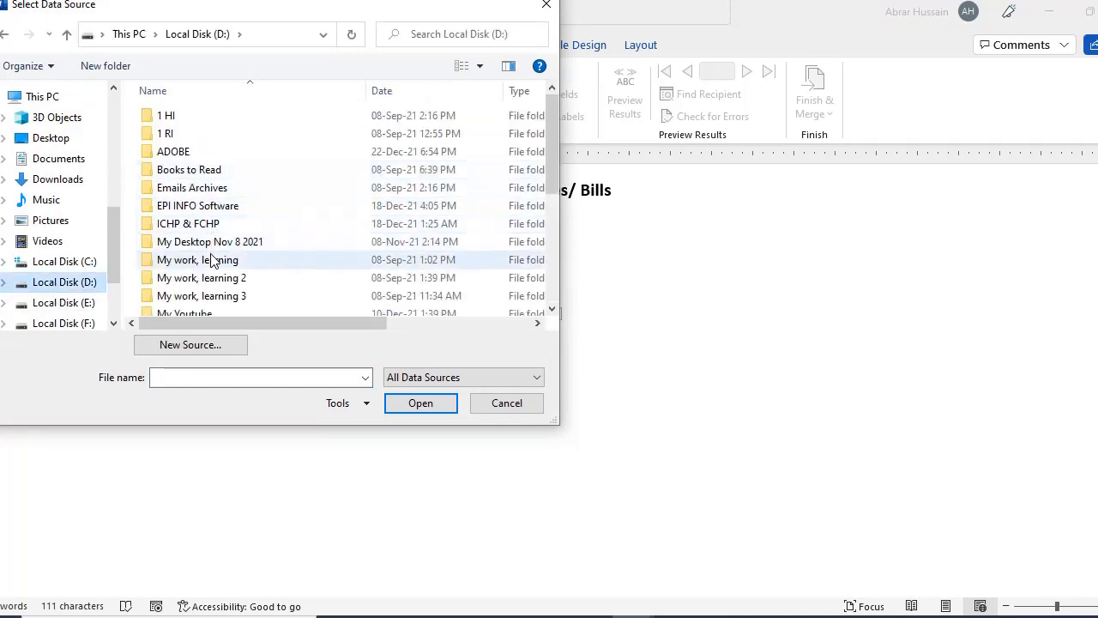
double_click(210, 295)
scroll(230, 206, down, 6)
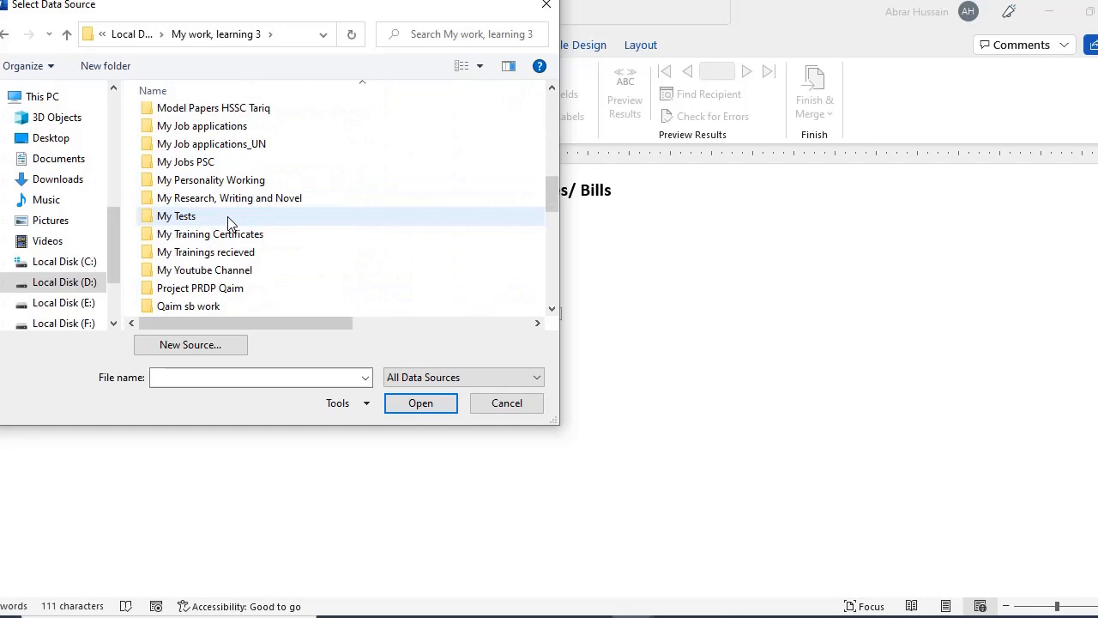
double_click(206, 269)
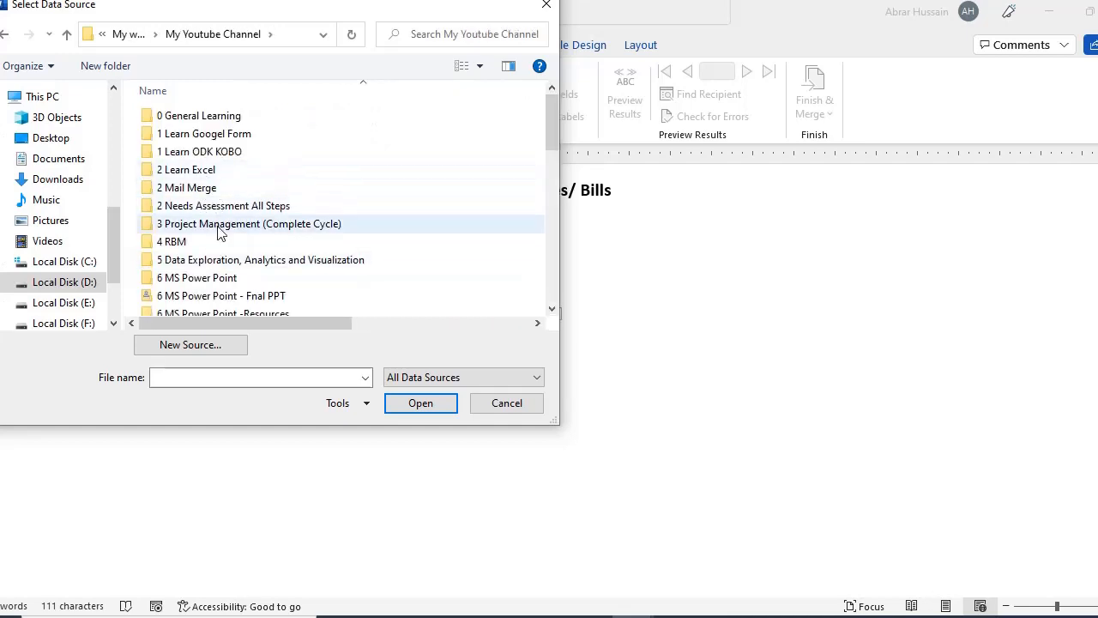
double_click(211, 188)
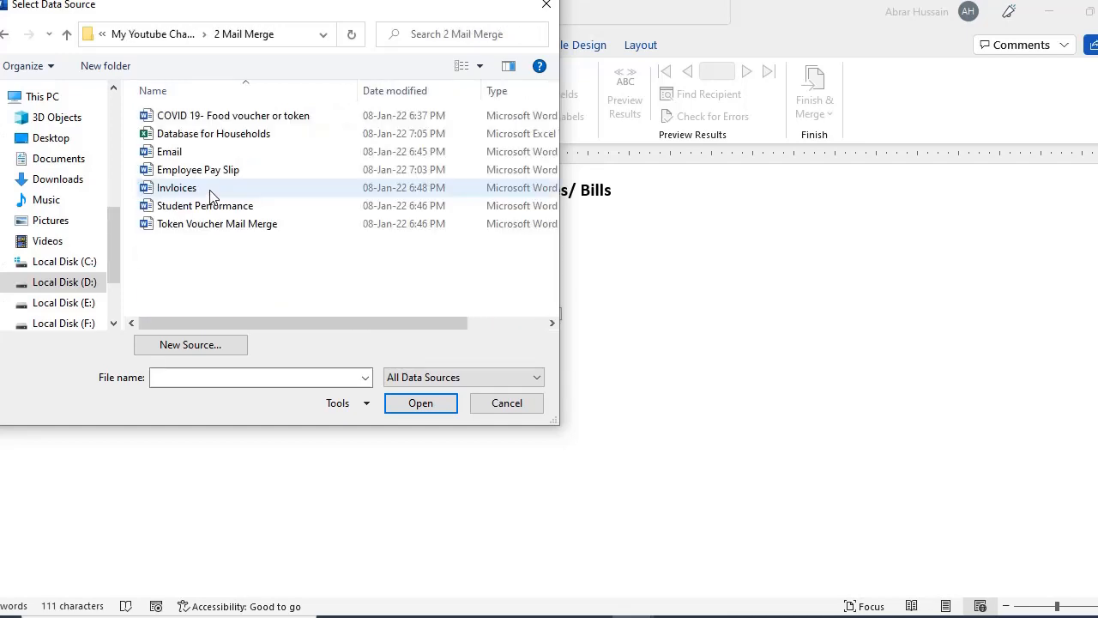
double_click(209, 134)
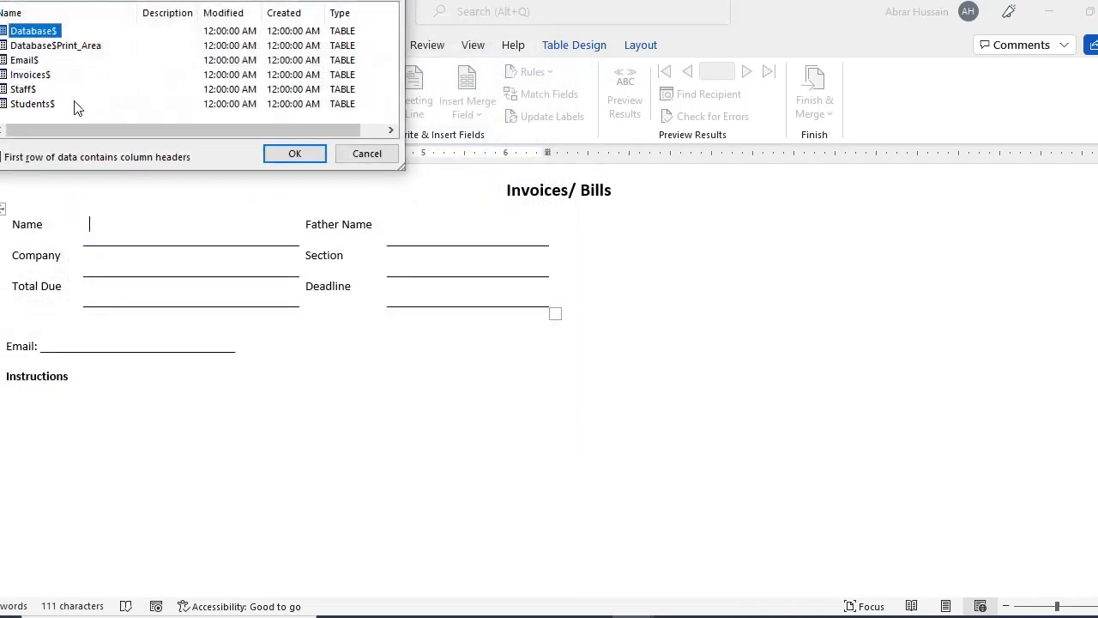
click(26, 75)
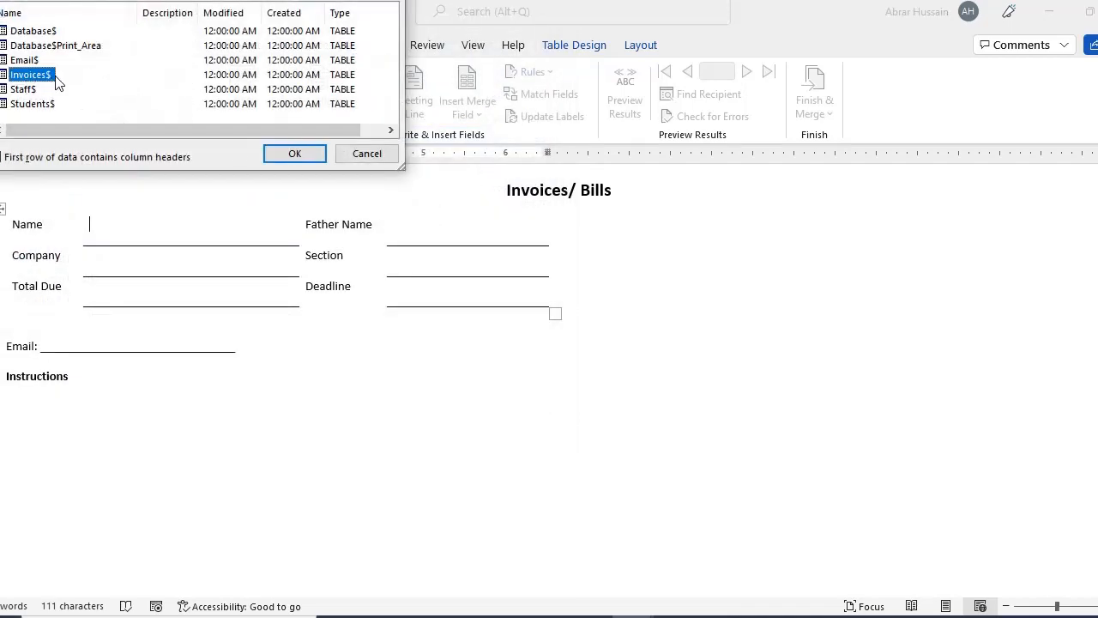
click(295, 154)
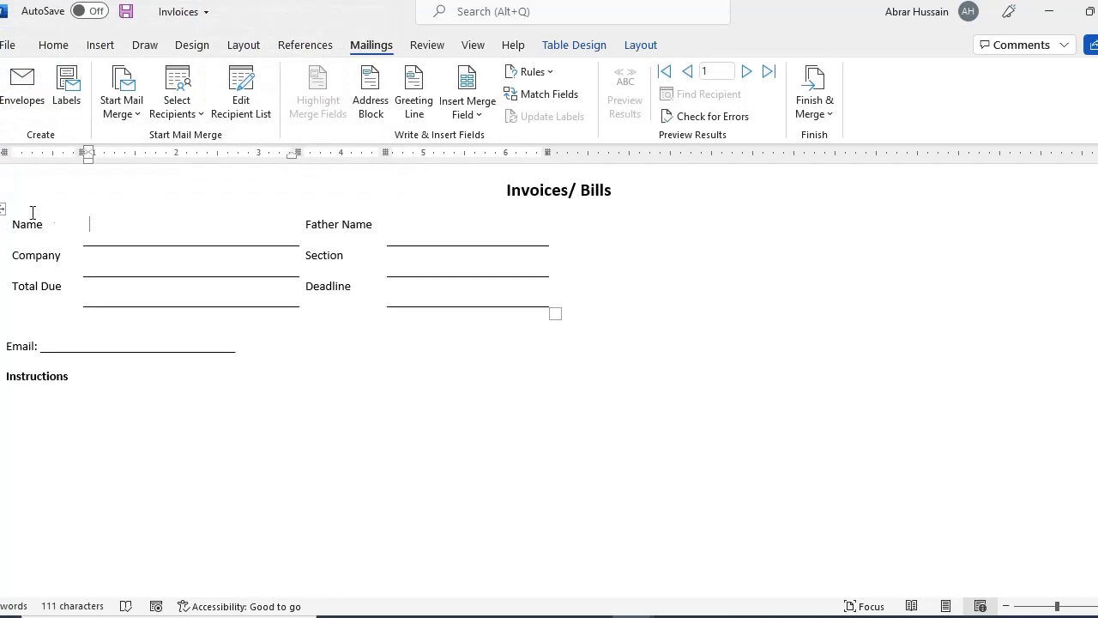
Insert the Name merge field in the blank cell beside Name
click(474, 112)
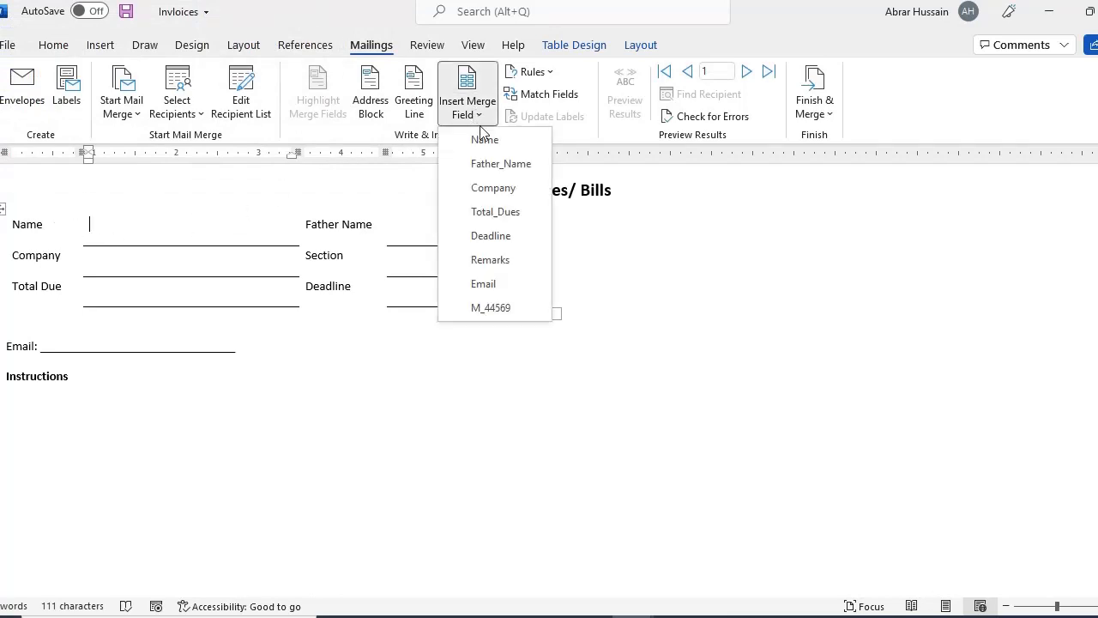
click(470, 140)
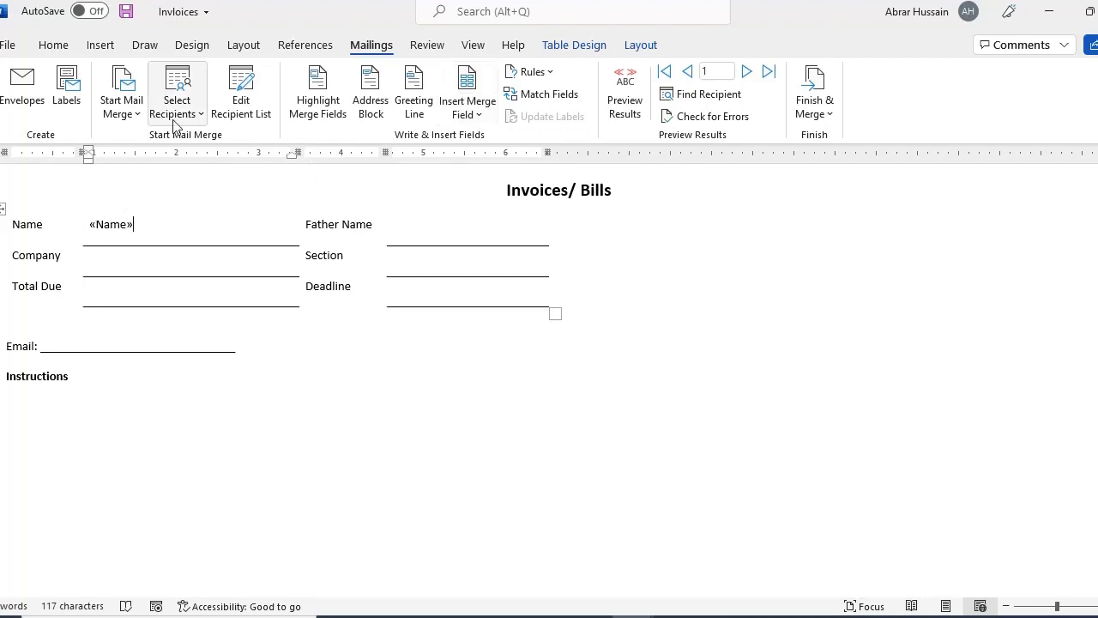
Try inserting a second Name merge field beside the first one, and undo it
click(468, 111)
click(467, 112)
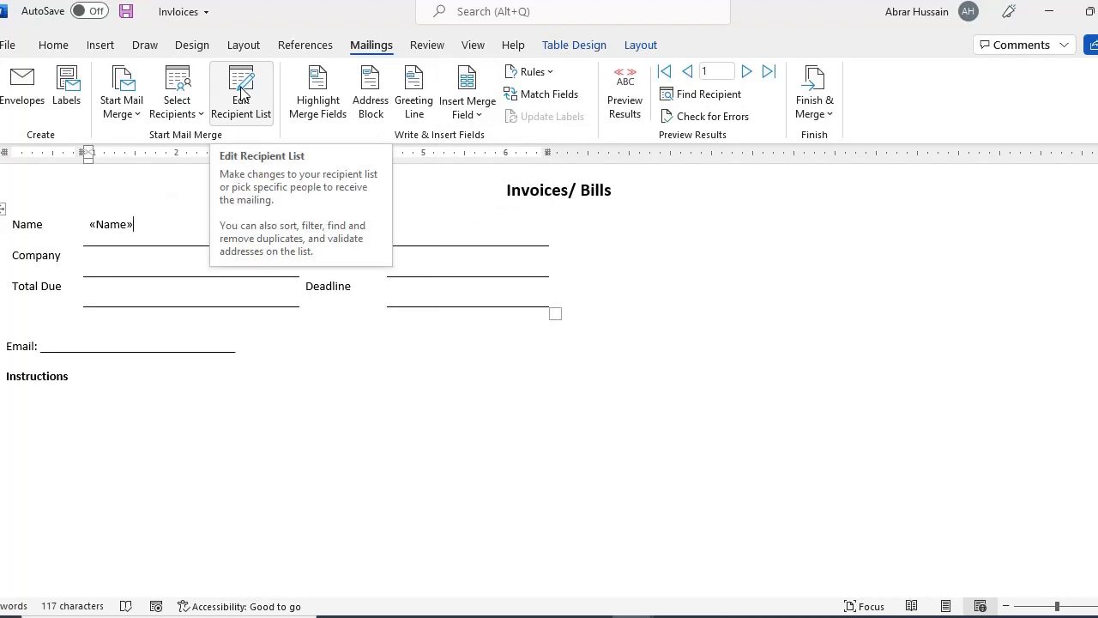
click(472, 114)
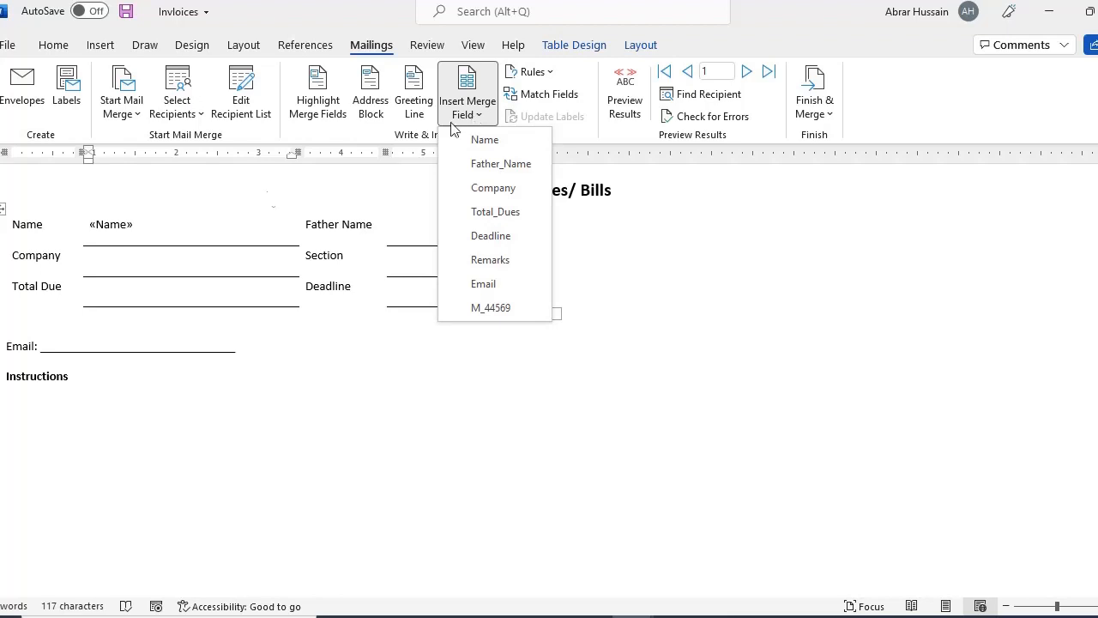
click(517, 143)
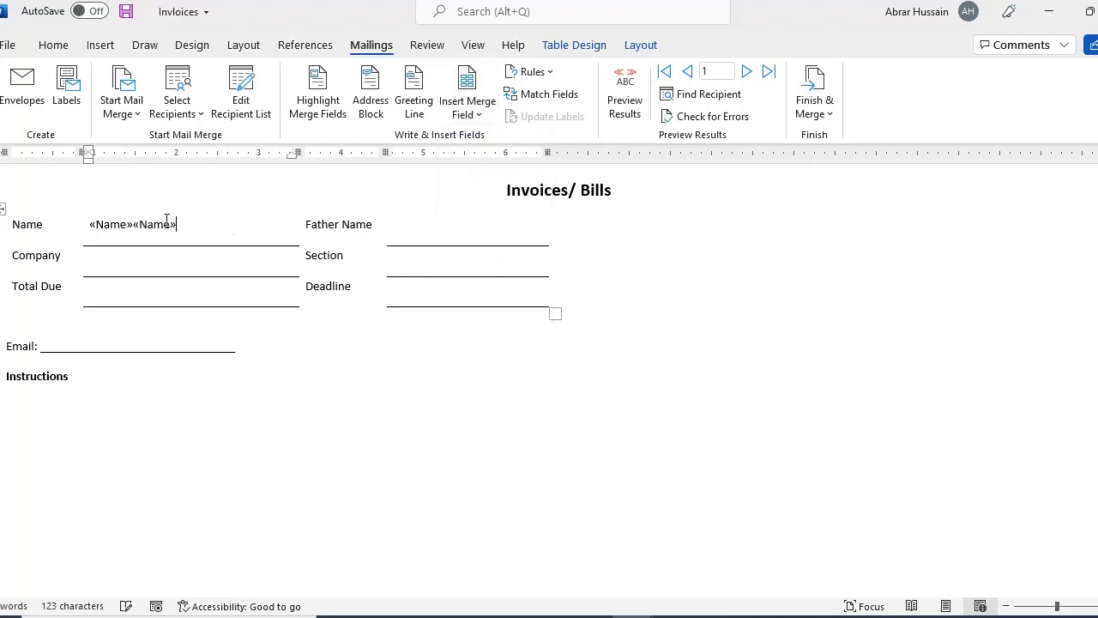
key(ctrl+z)
Insert the Father_Name and Company merge fields in the blank cells beside their matching labels
click(443, 225)
click(468, 108)
click(479, 166)
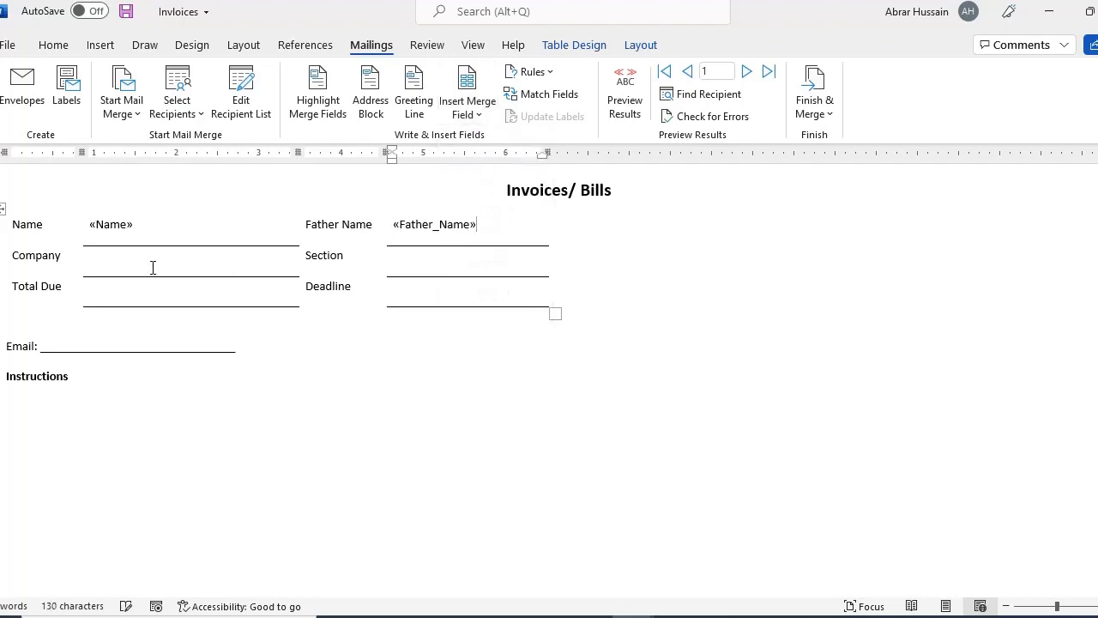
click(113, 261)
click(470, 120)
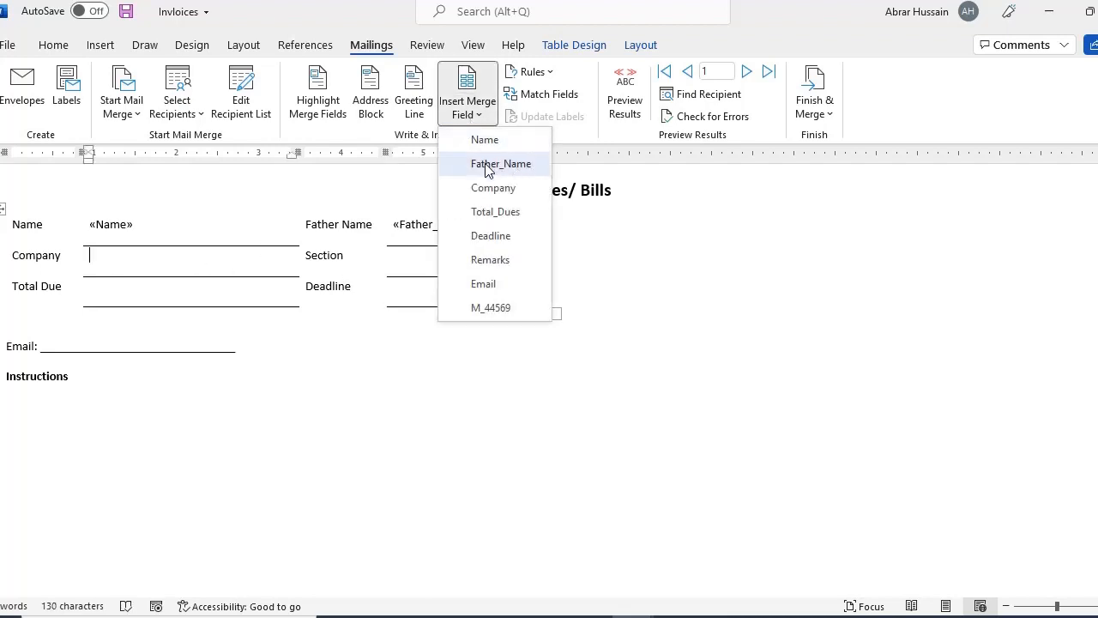
click(494, 187)
click(468, 107)
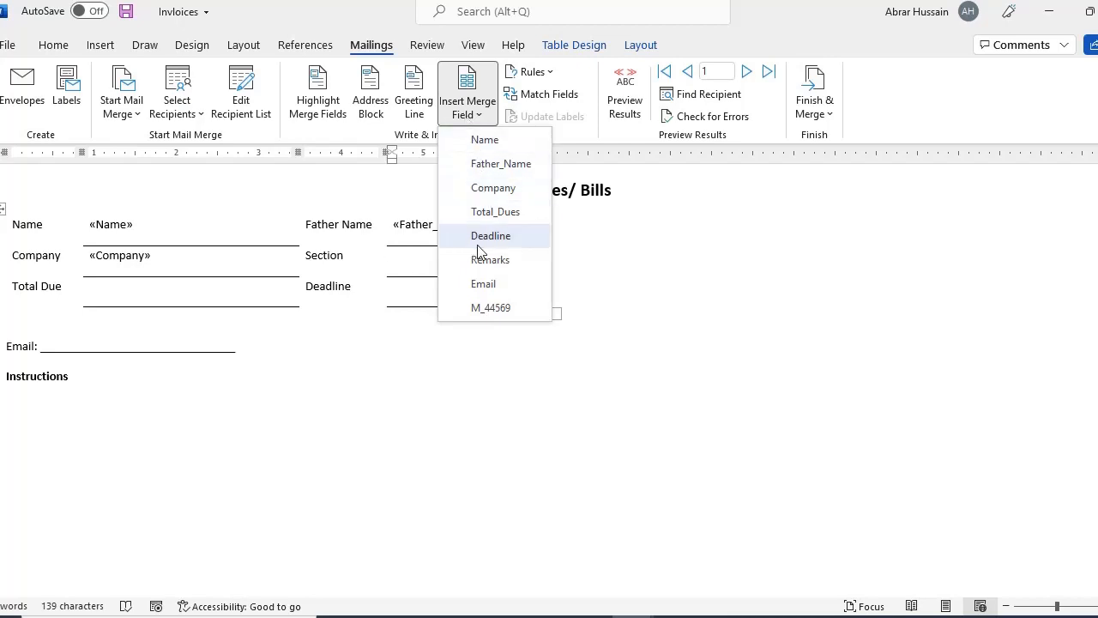
click(616, 319)
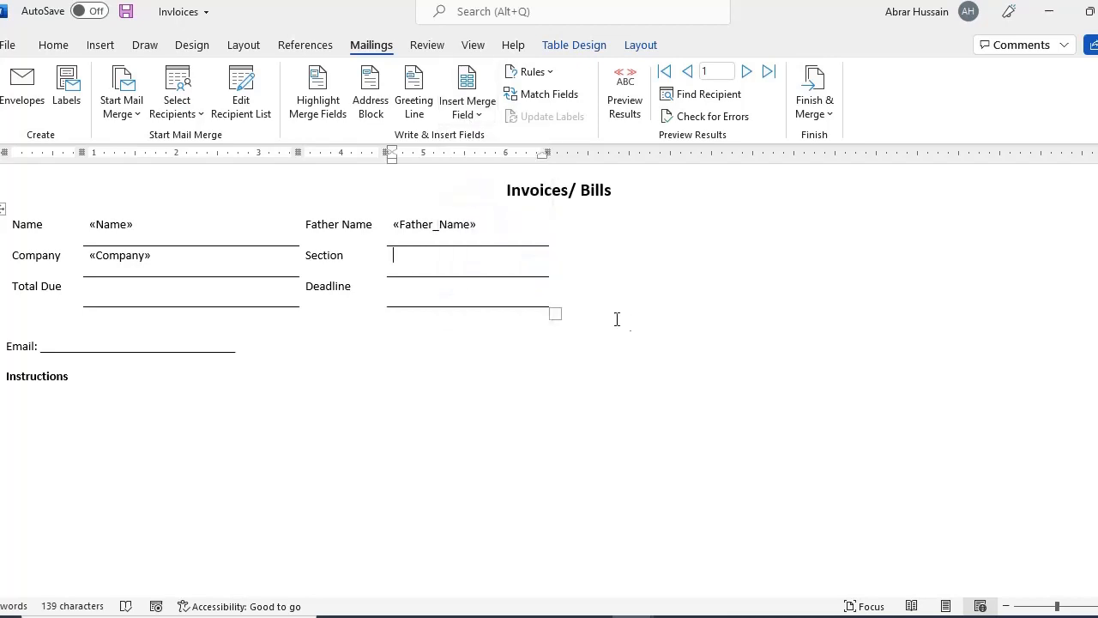
Insert the Total_Dues merge field beside Total Due and the Deadline merge field beside Deadline
click(149, 286)
click(468, 101)
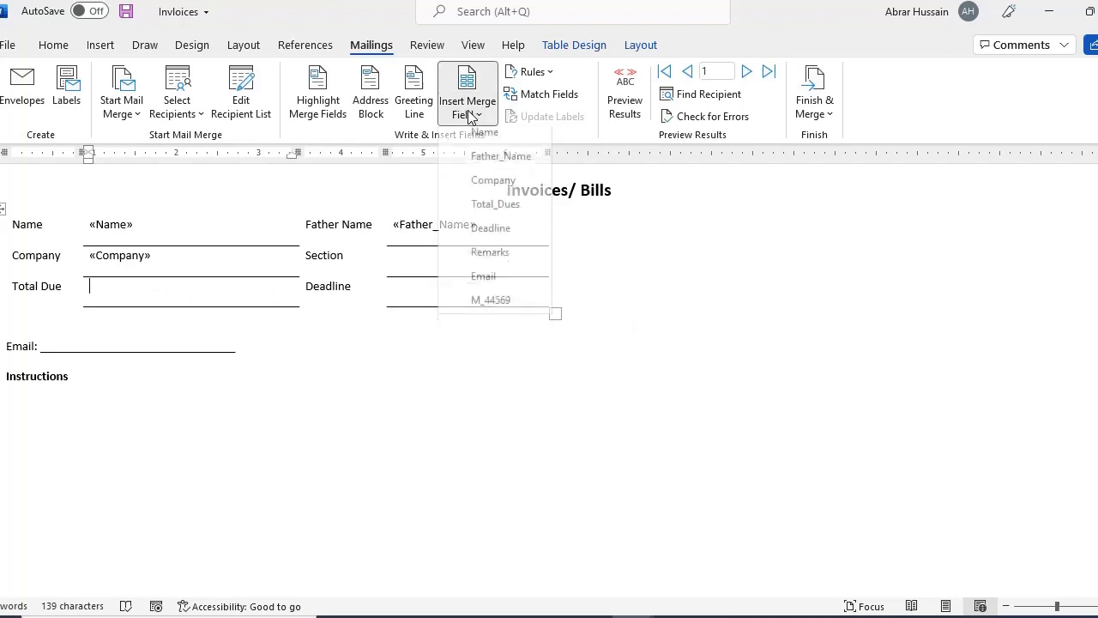
click(506, 212)
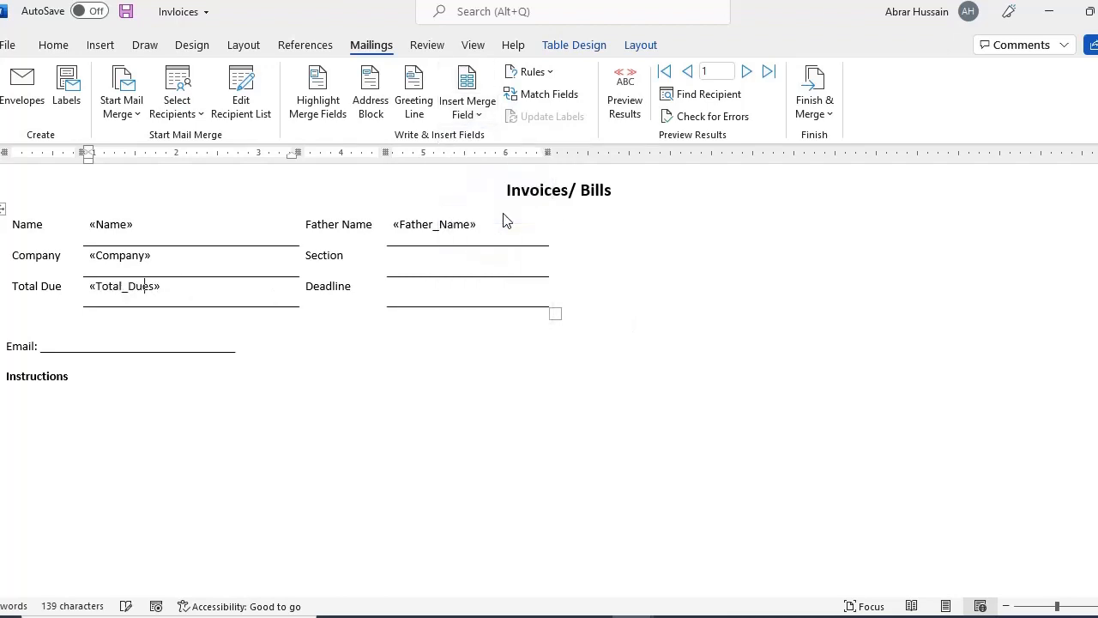
click(430, 294)
click(456, 122)
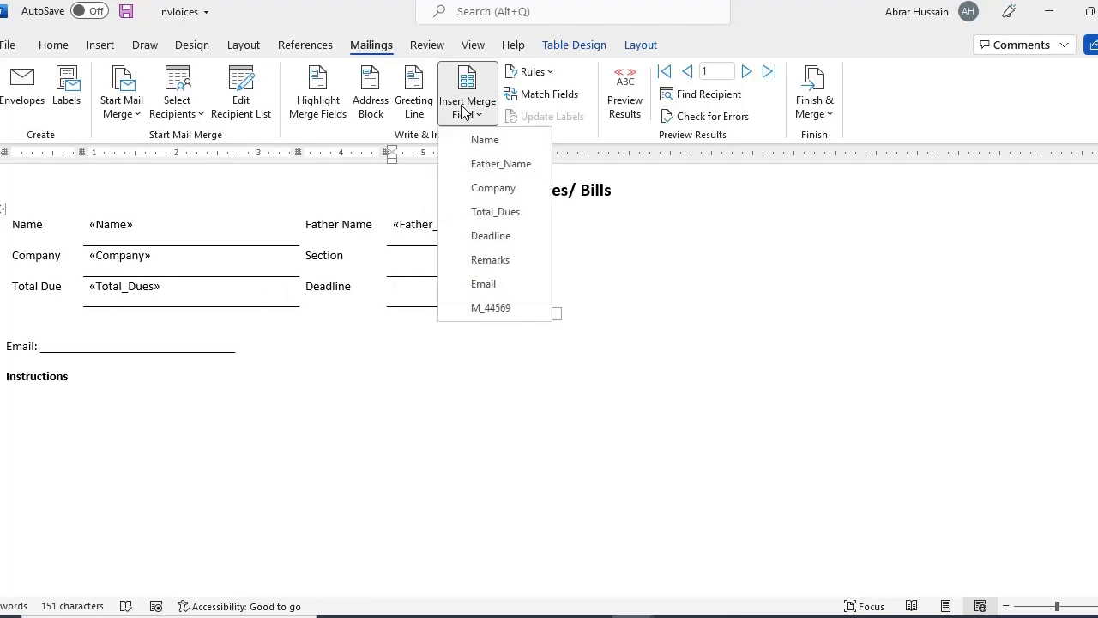
click(491, 244)
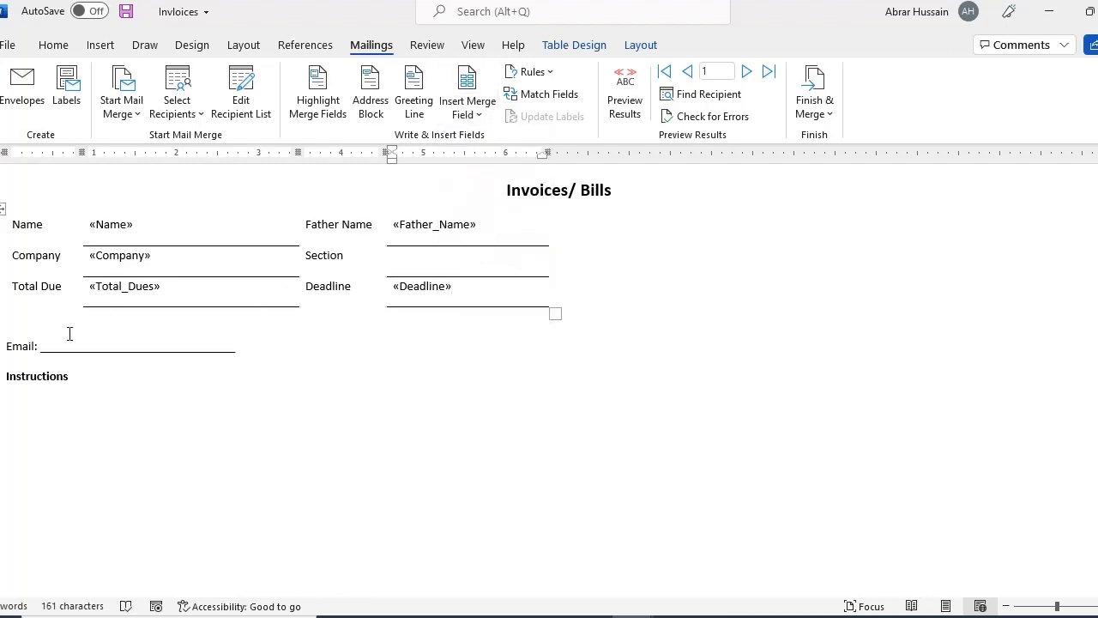
Replace the underscored blank after the Email label with the Email merge field
drag(44, 346, 234, 348)
click(470, 112)
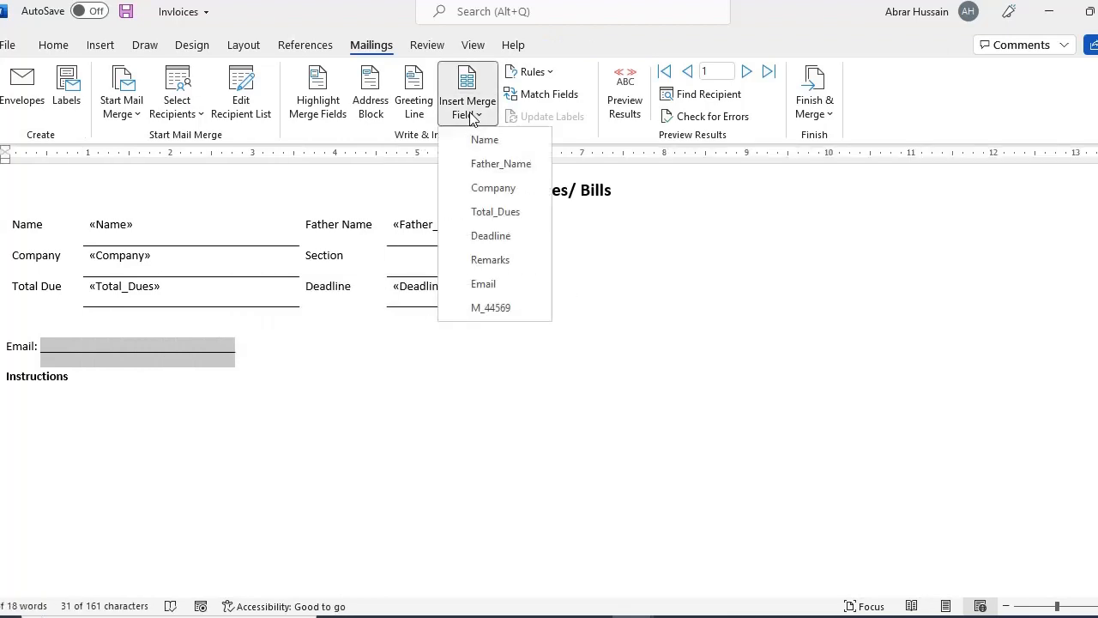
click(498, 284)
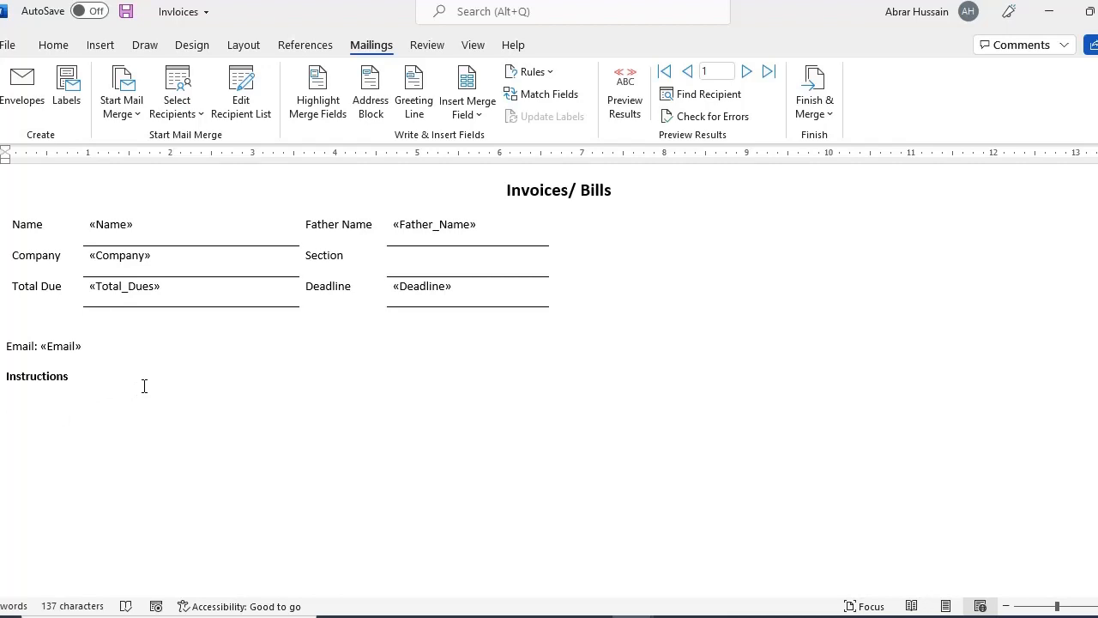
Add the line "Please pay your dues before the deadline to acoijd" below the Instructions heading
text(Please pay your dues b)
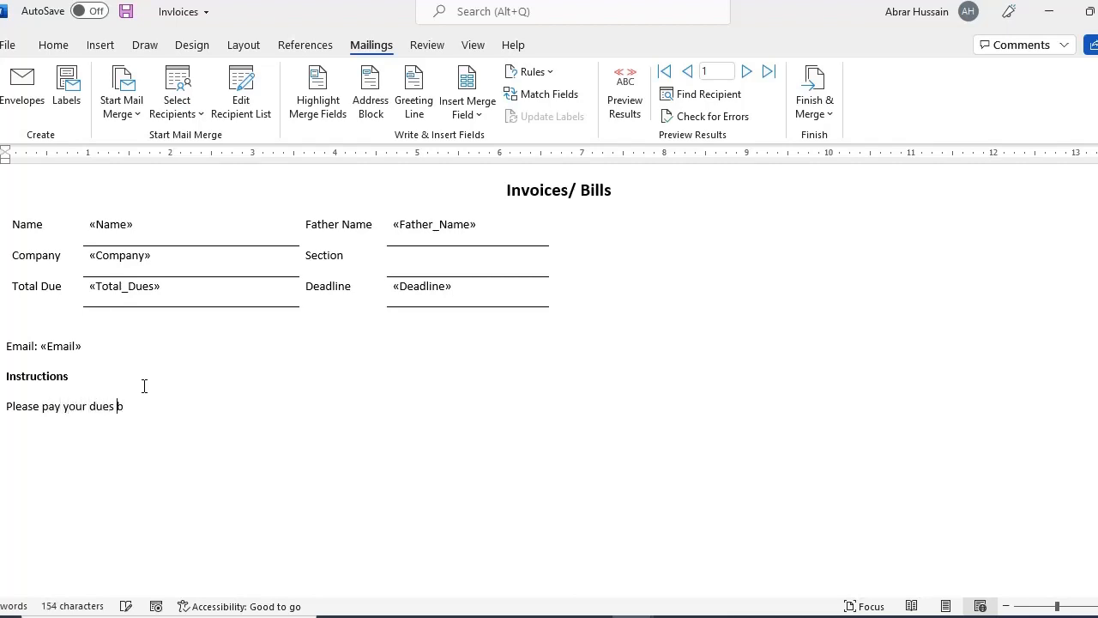
text(efore the deadline to acoijo)
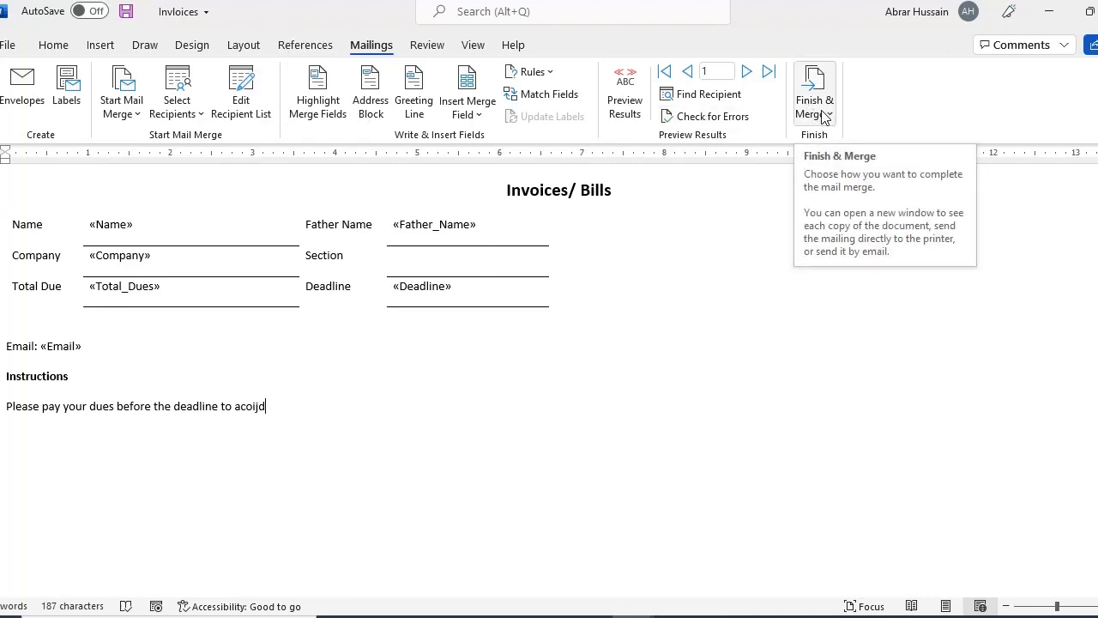
Send the merged invoices as e-mail messages to the Email field with subject "Pay your due", HTML format, for all records
click(821, 115)
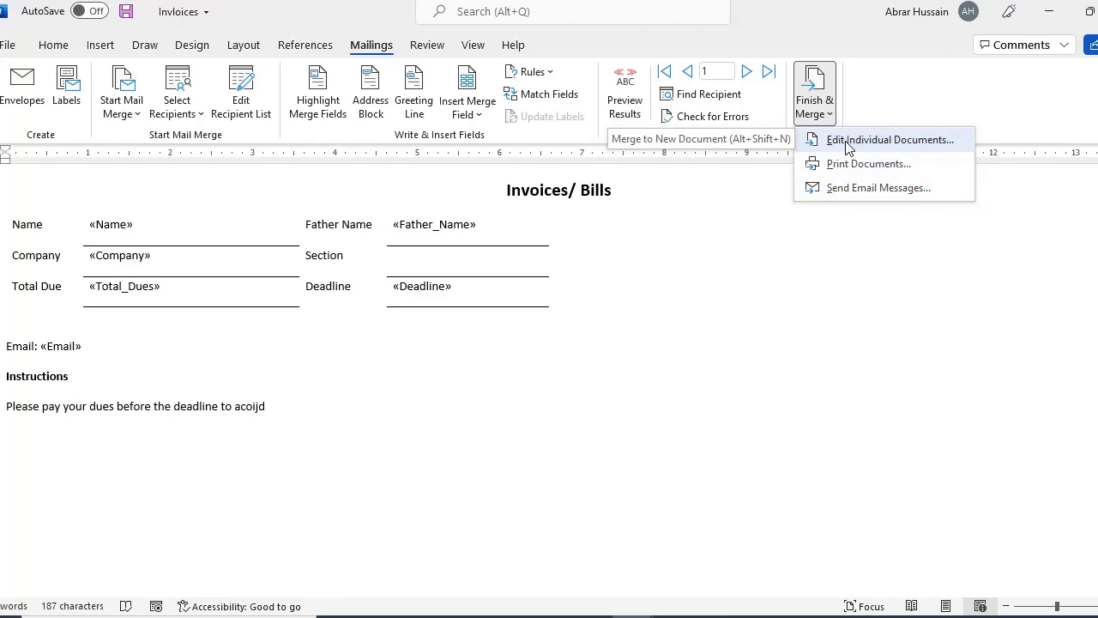
click(847, 191)
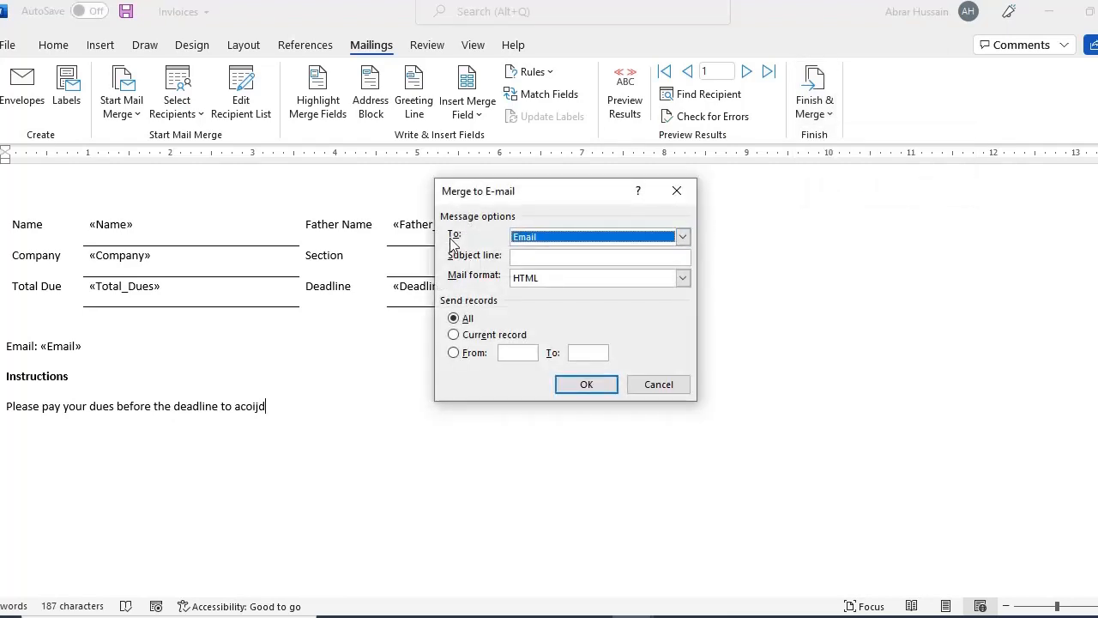
click(576, 239)
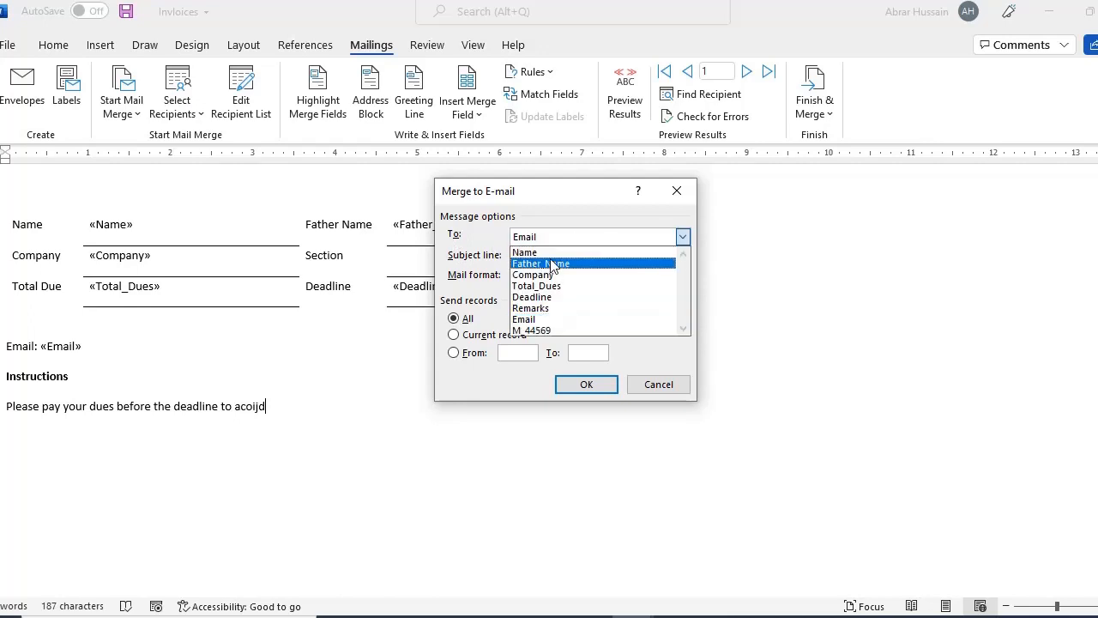
click(541, 320)
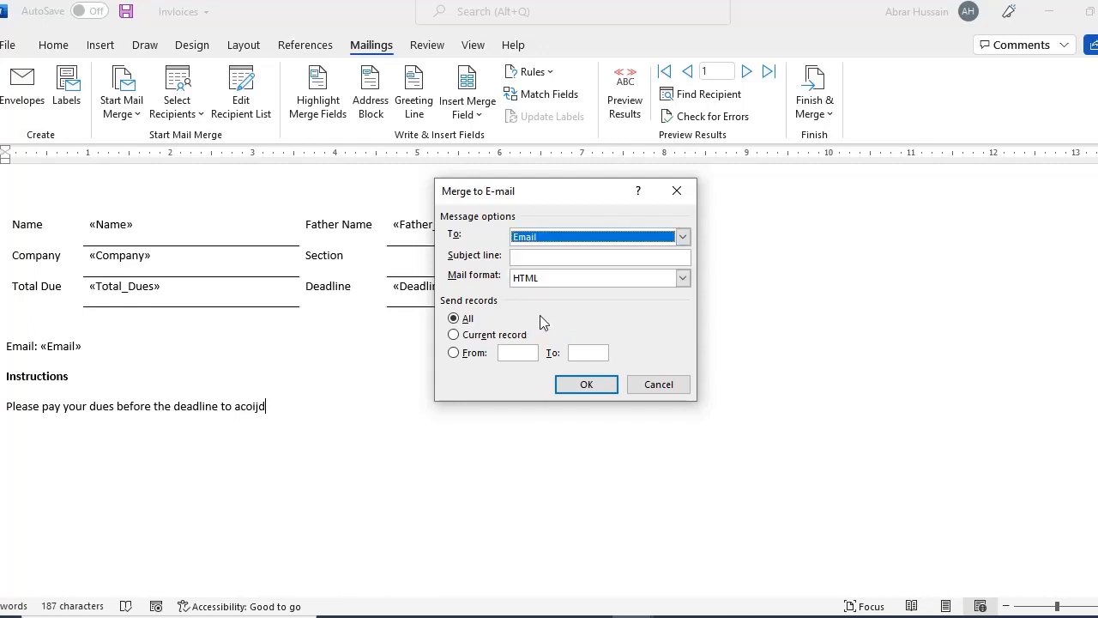
click(542, 255)
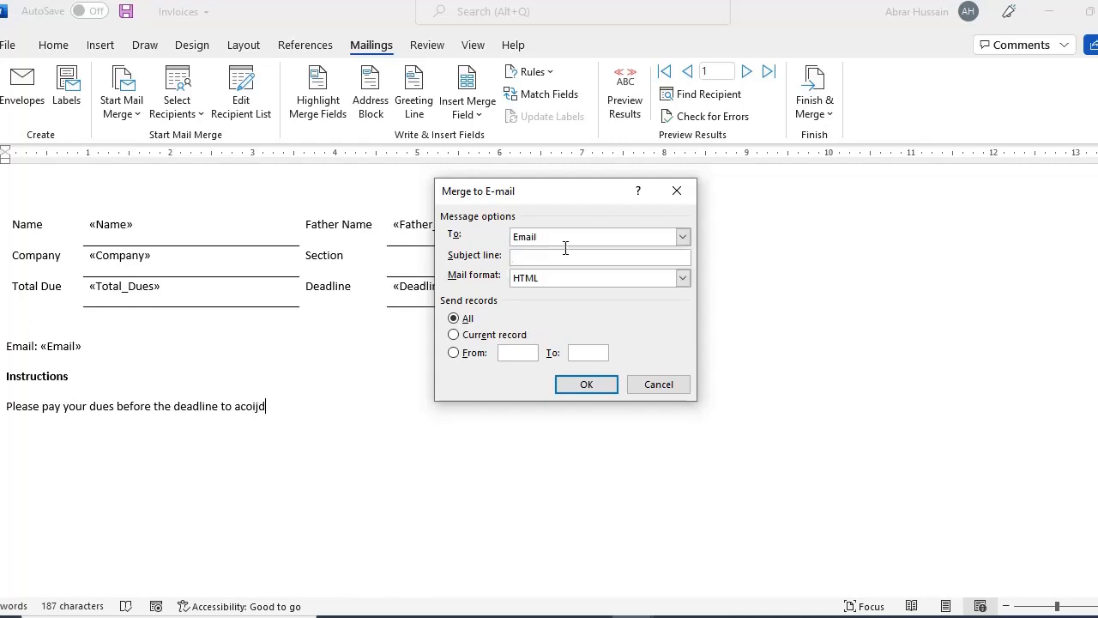
text(Pay your due)
click(587, 277)
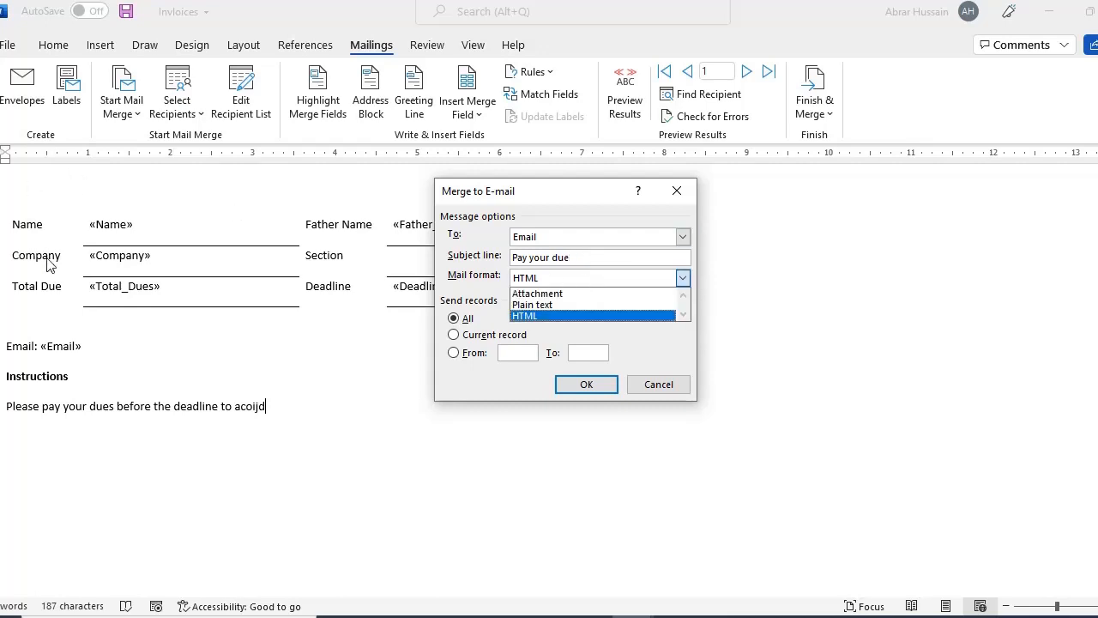
click(551, 317)
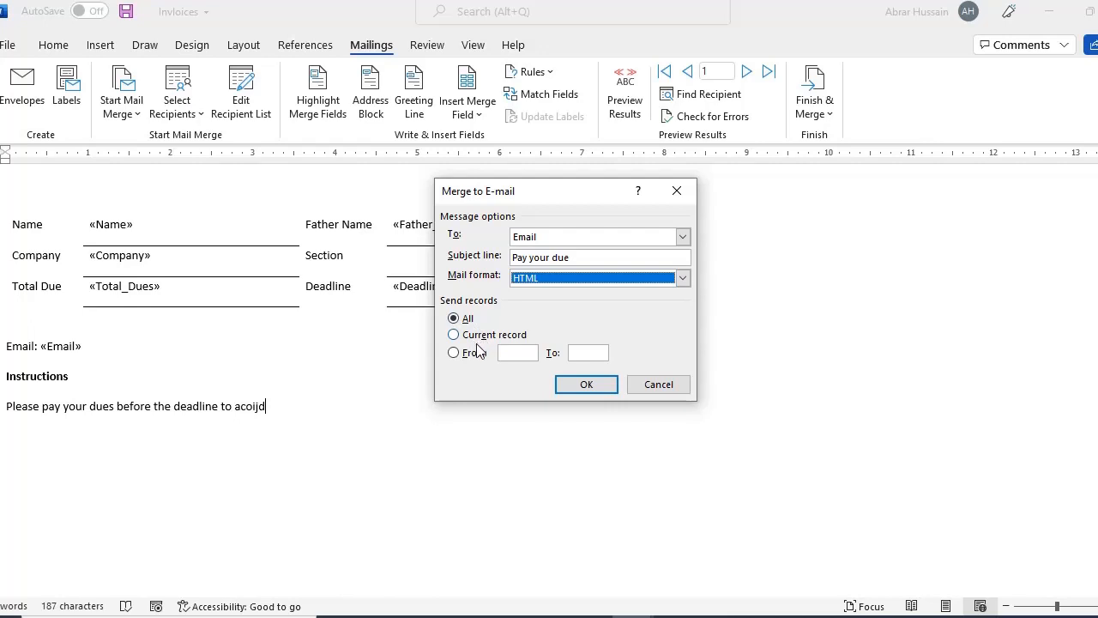
click(597, 388)
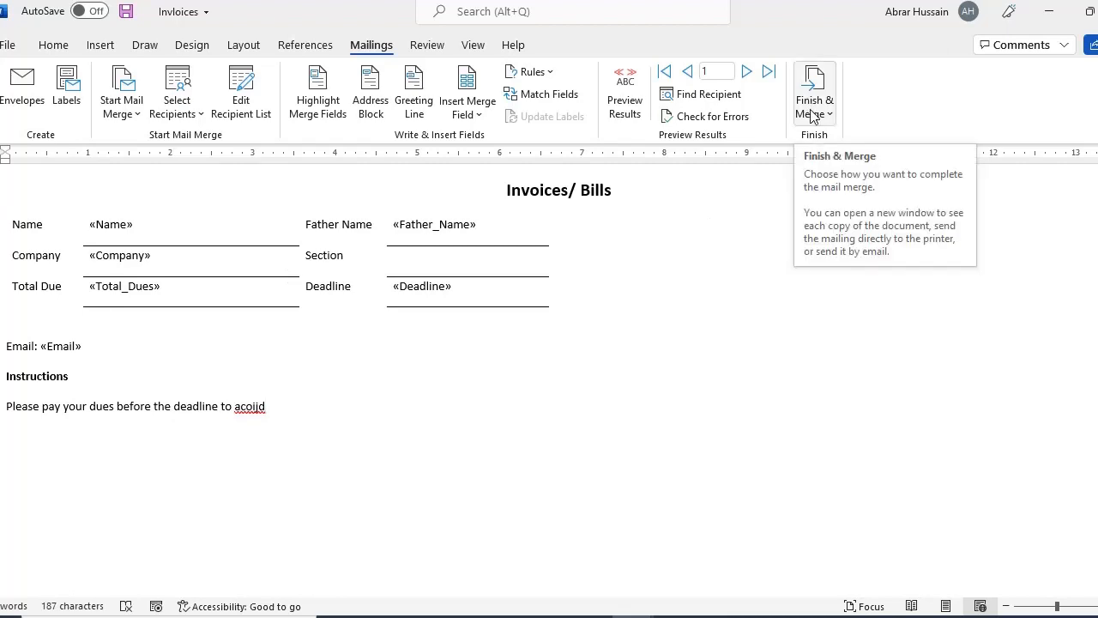
Preview the merge results in the invoice and merge all records into a new document of individual invoices
click(630, 95)
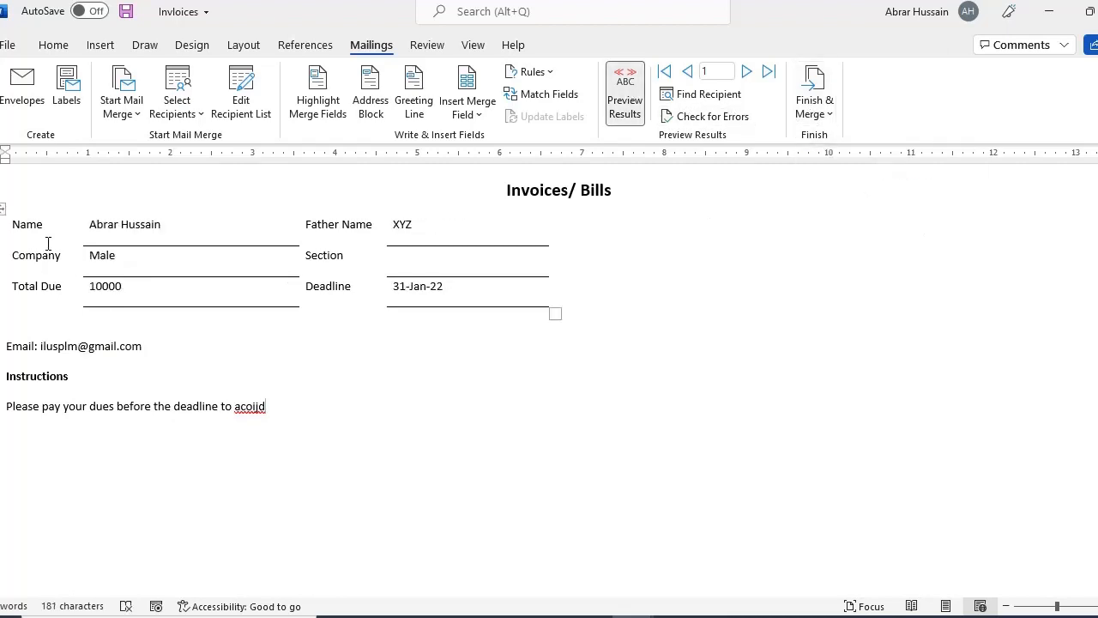
click(827, 121)
click(848, 142)
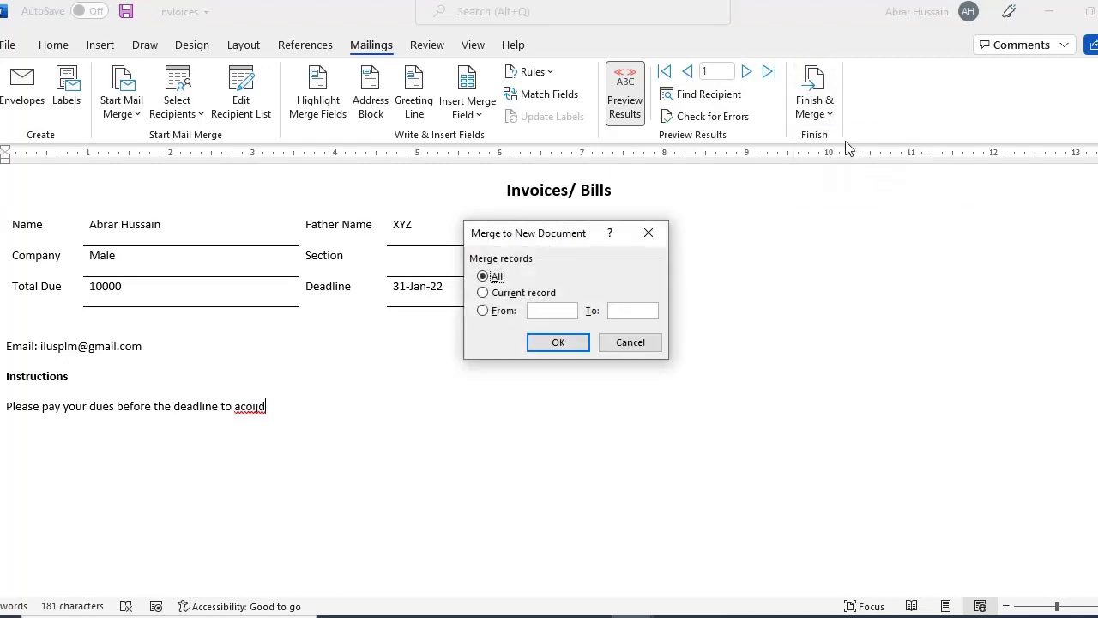
click(558, 343)
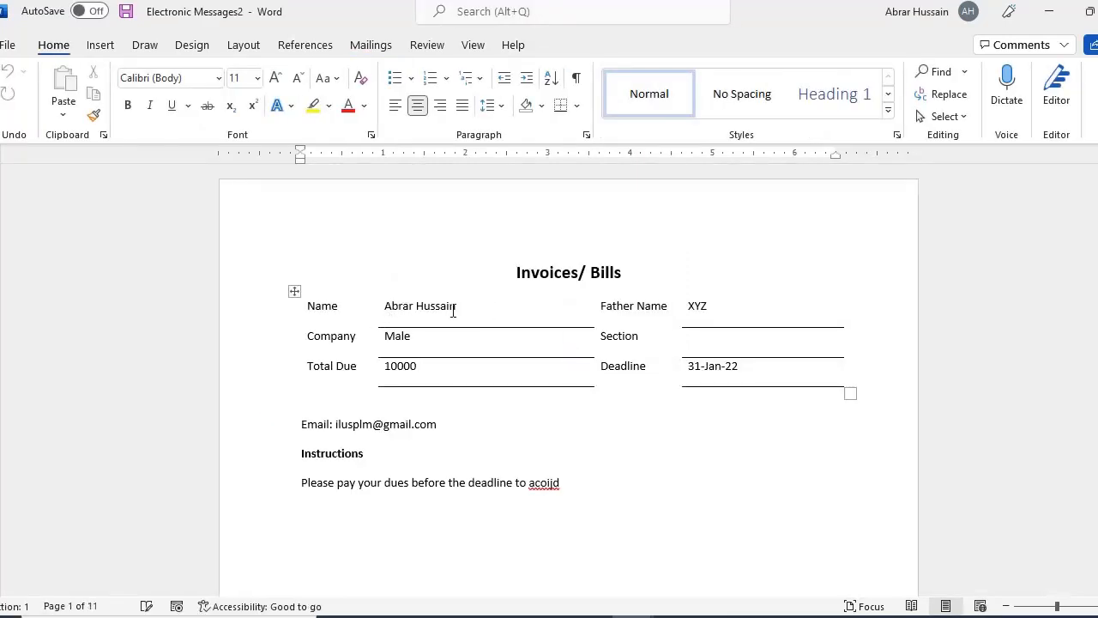
Examine the merged invoices page by page, checking each recipient's name, company, total due, deadline and e-mail
drag(452, 311, 694, 369)
scroll(574, 378, down, 15)
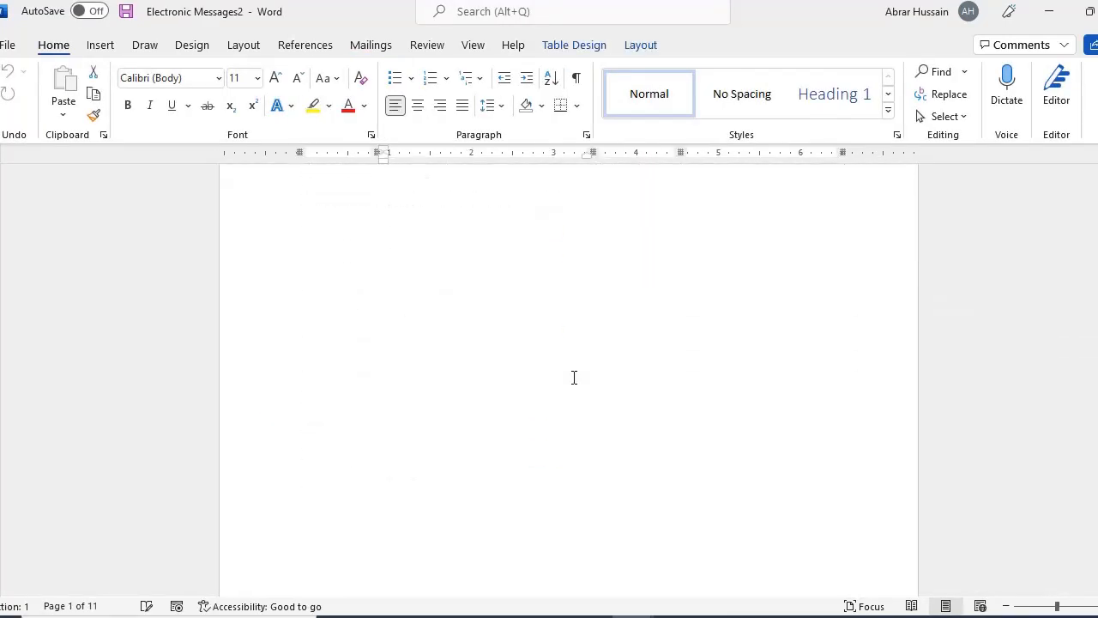
drag(434, 325, 689, 380)
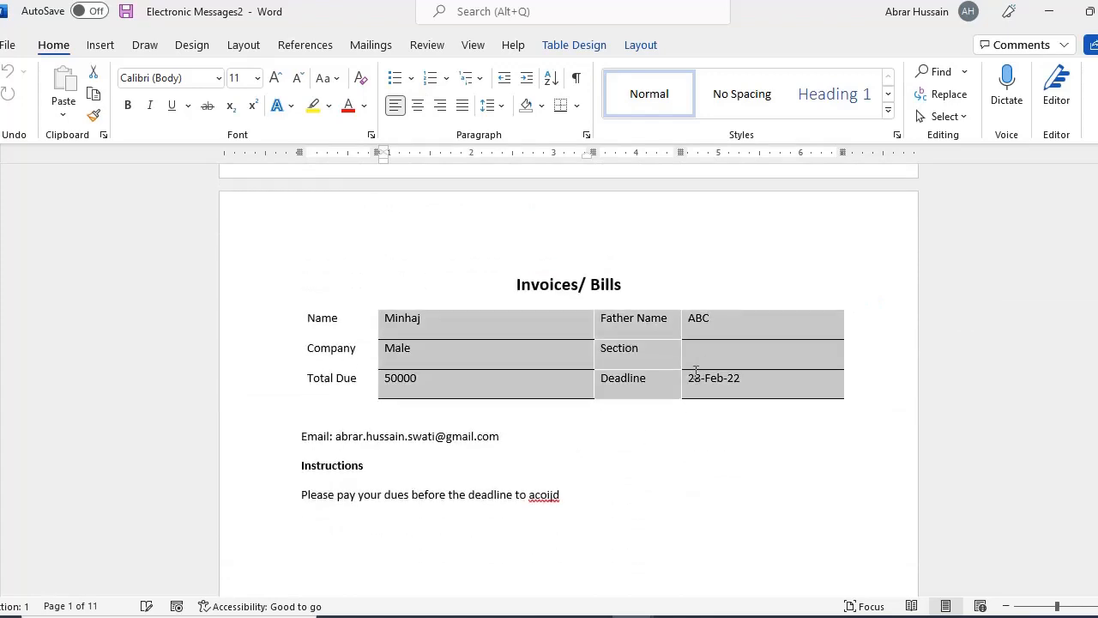
scroll(544, 349, down, 5)
scroll(544, 349, down, 10)
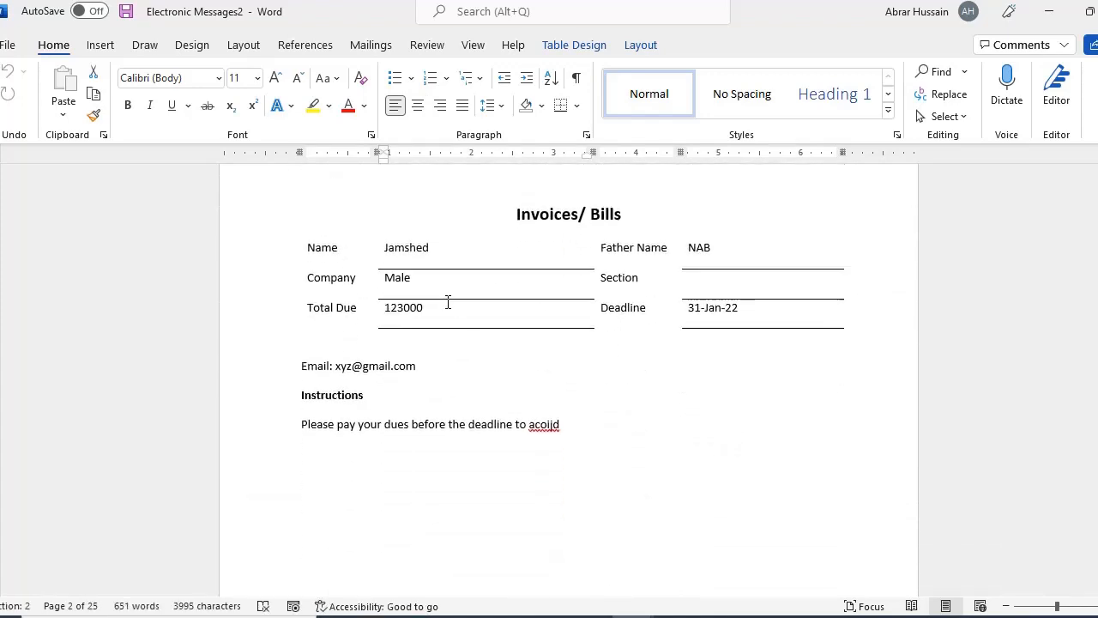
drag(453, 251, 699, 343)
scroll(540, 405, down, 10)
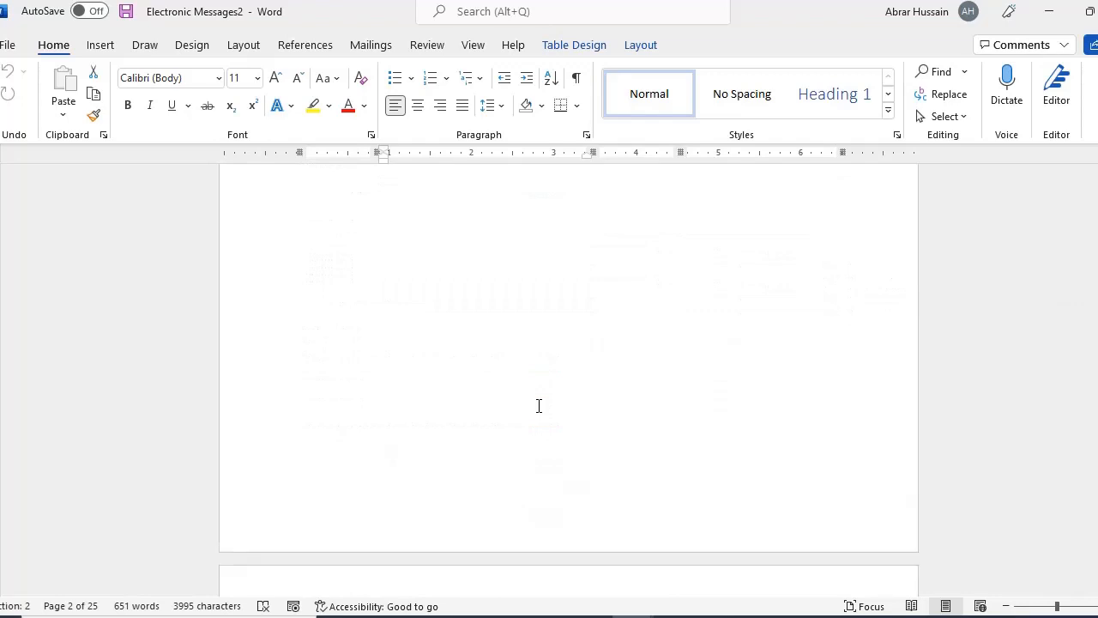
scroll(532, 395, down, 4)
click(507, 232)
scroll(595, 316, down, 3)
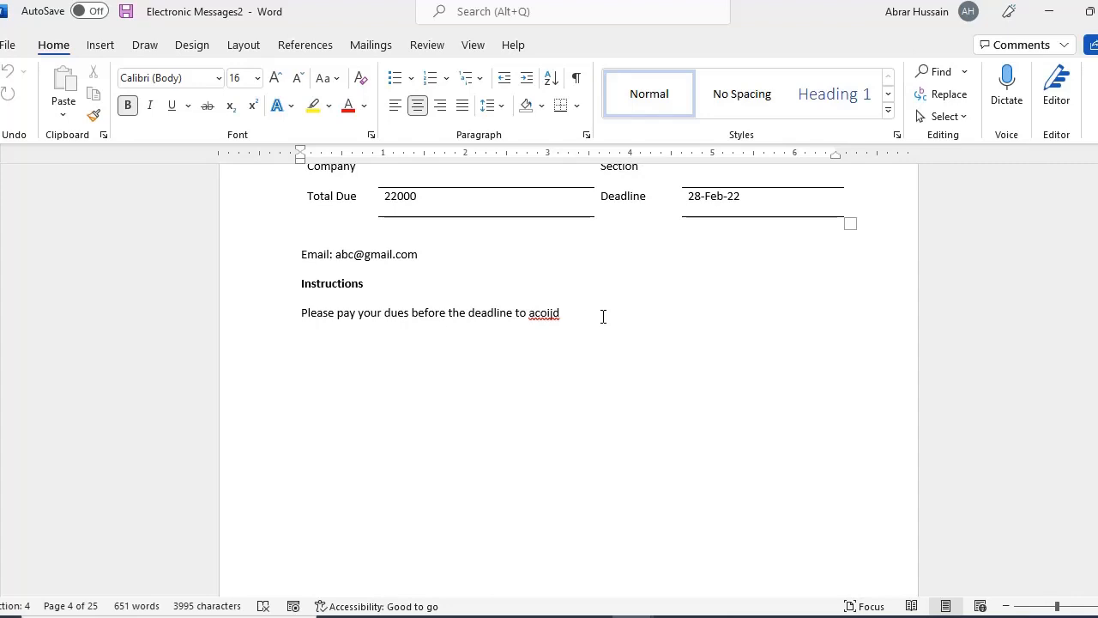
scroll(603, 316, up, 8)
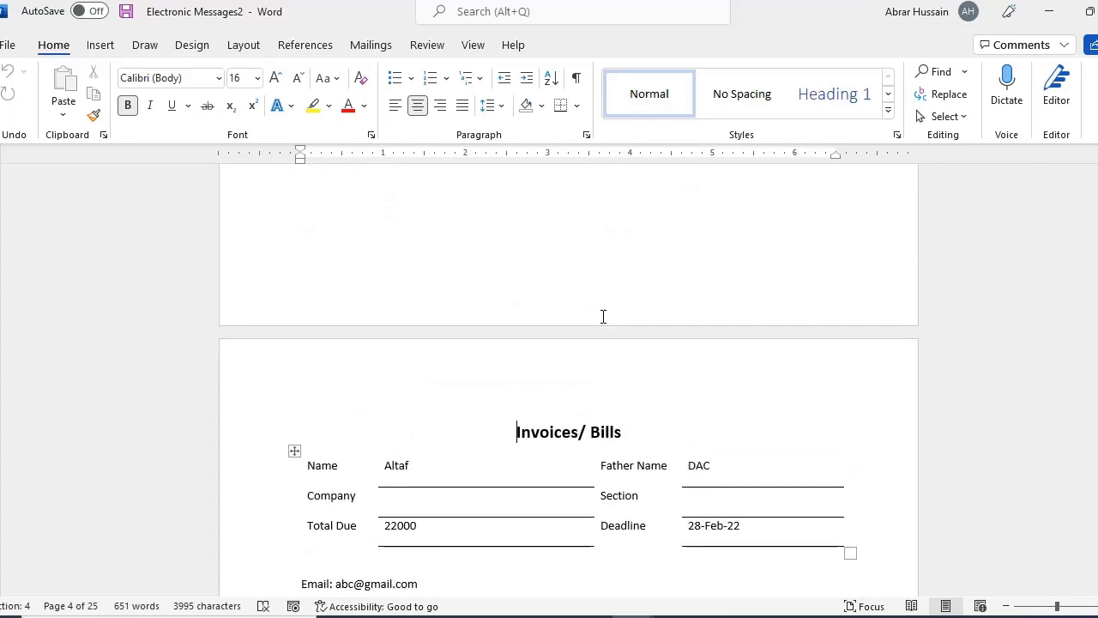
scroll(603, 317, down, 9)
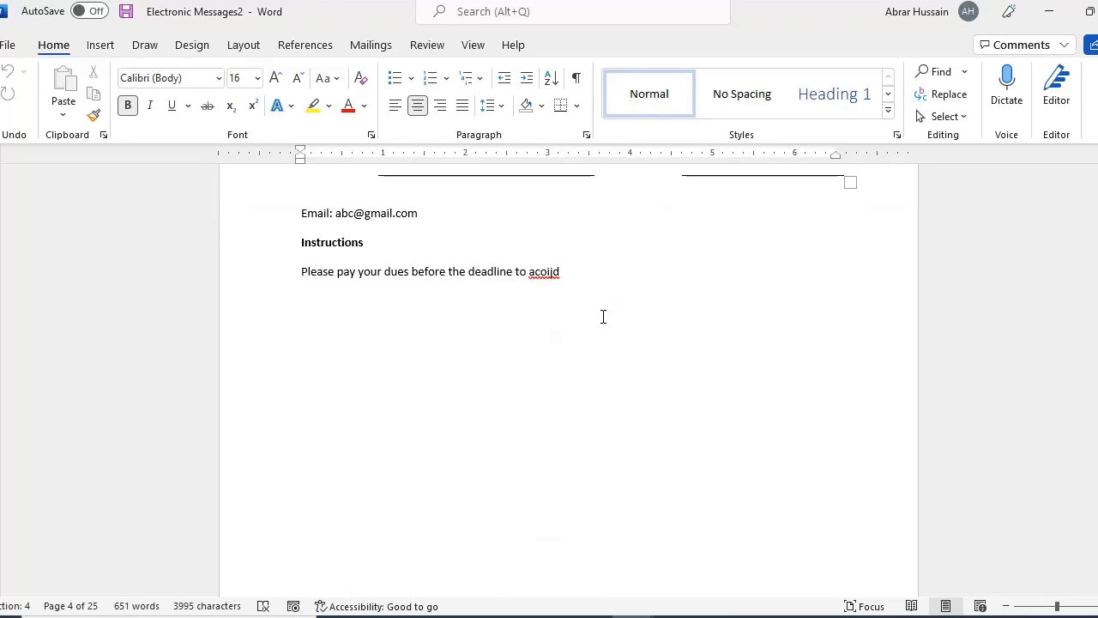
scroll(603, 316, up, 8)
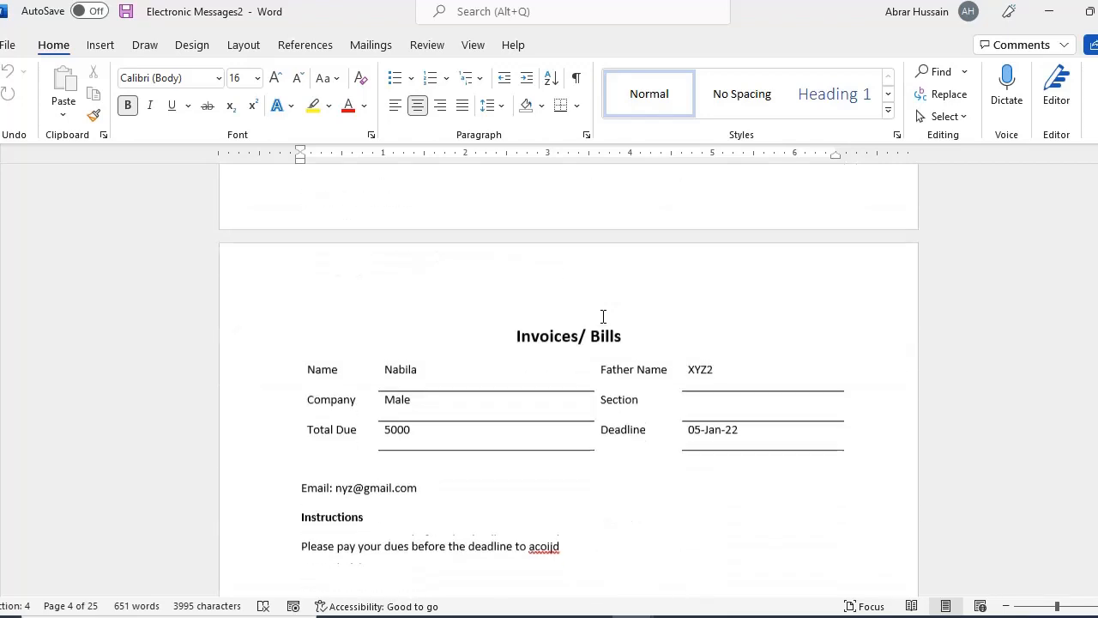
scroll(616, 314, up, 1)
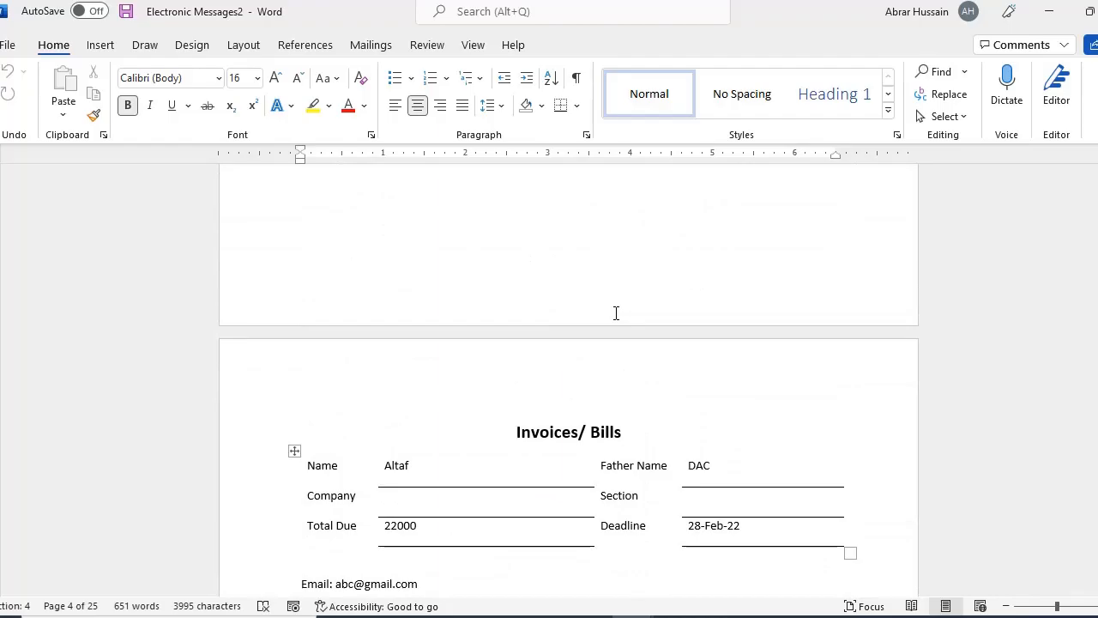
key(ctrl+p)
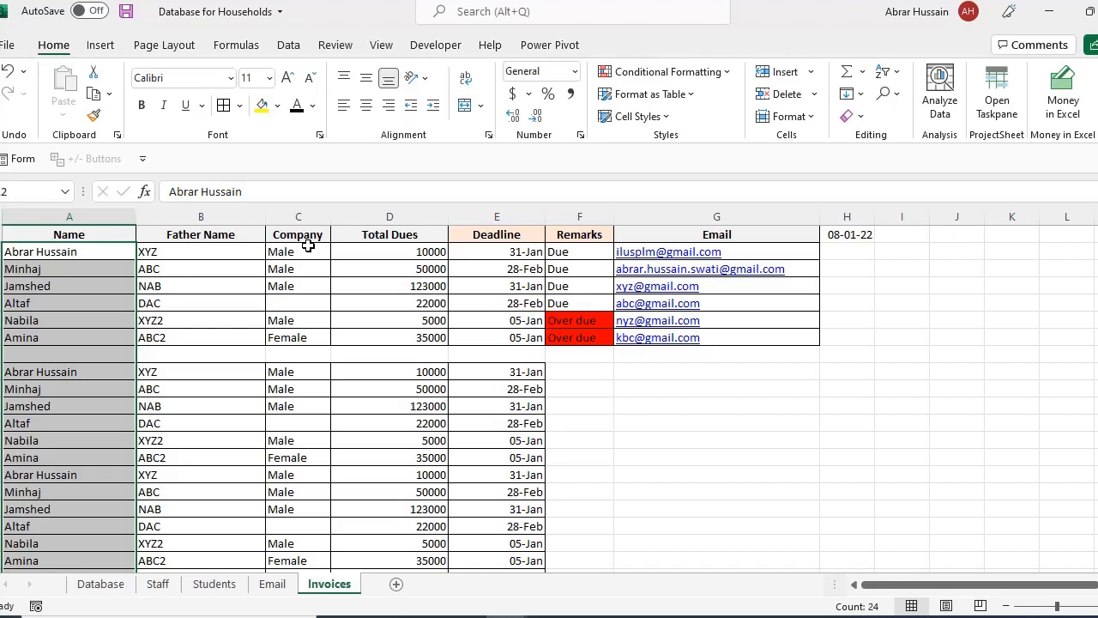
Switch to the Excel workbook and examine the first block of records on the Invoices sheet, from Name to Remarks
click(270, 591)
click(335, 592)
click(78, 248)
click(453, 270)
click(402, 266)
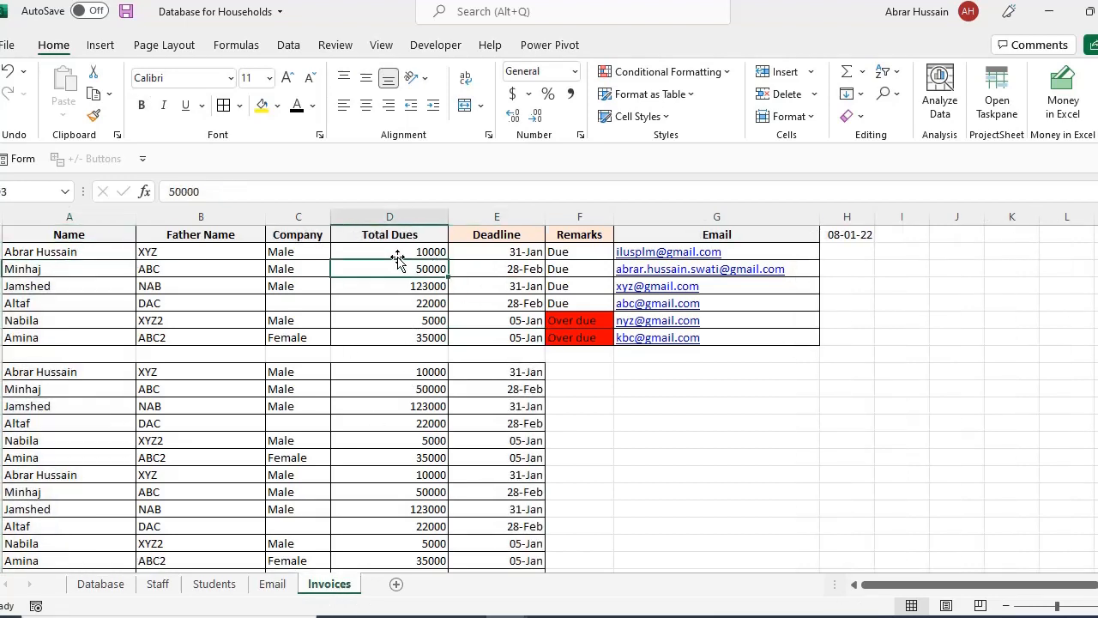
click(142, 248)
drag(59, 232, 572, 330)
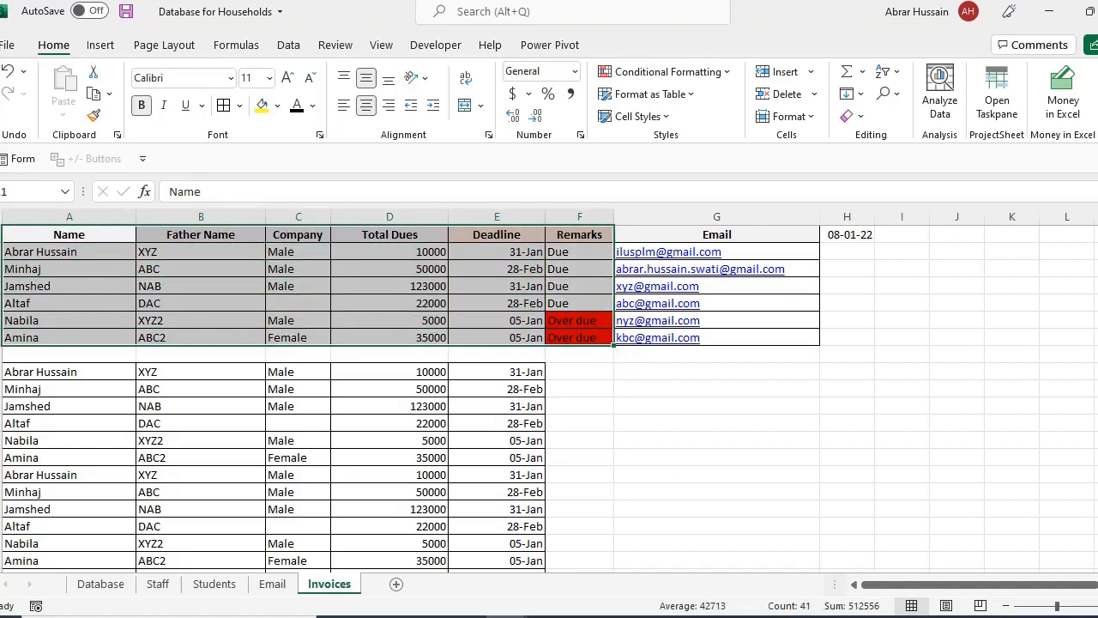
Switch to the Email document in Word and replace its Email heading line with "Subject: Please pay your due"
click(633, 616)
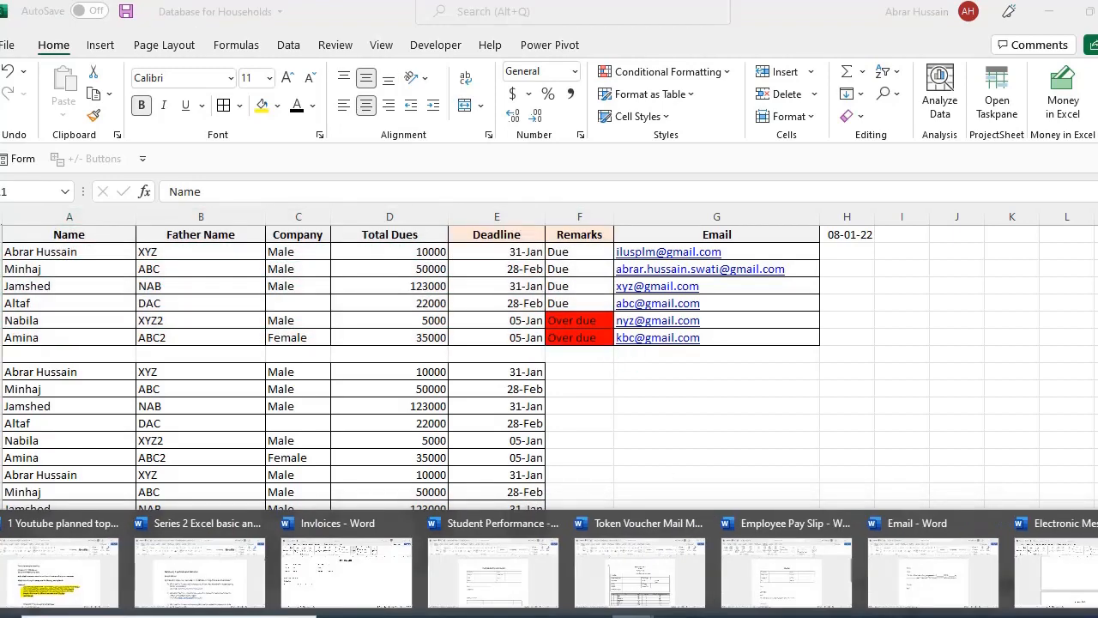
click(931, 562)
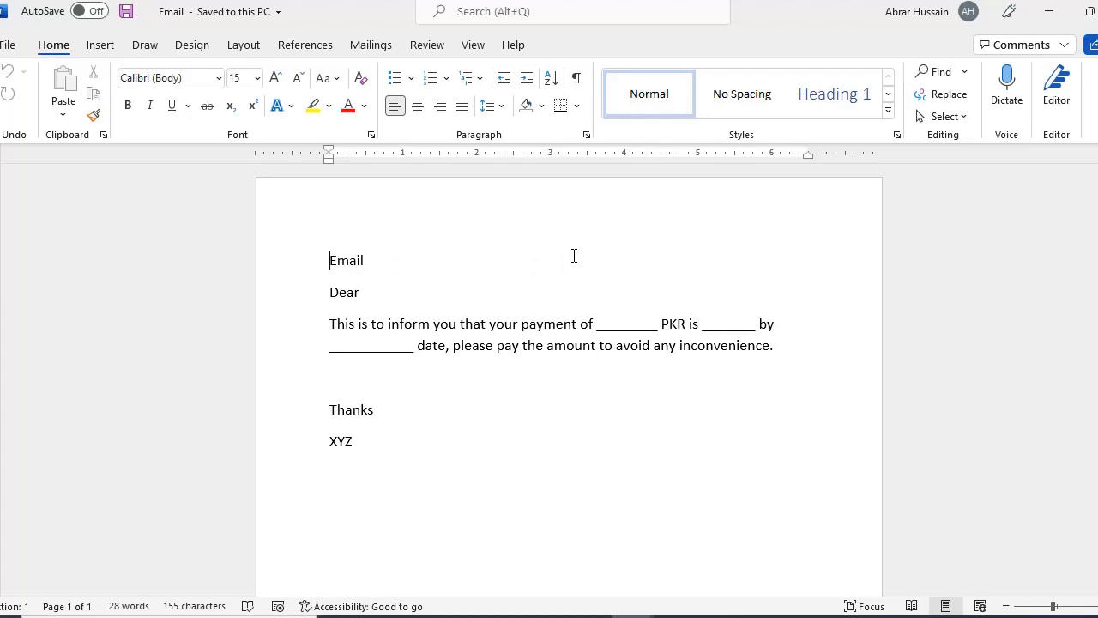
text(Subjec)
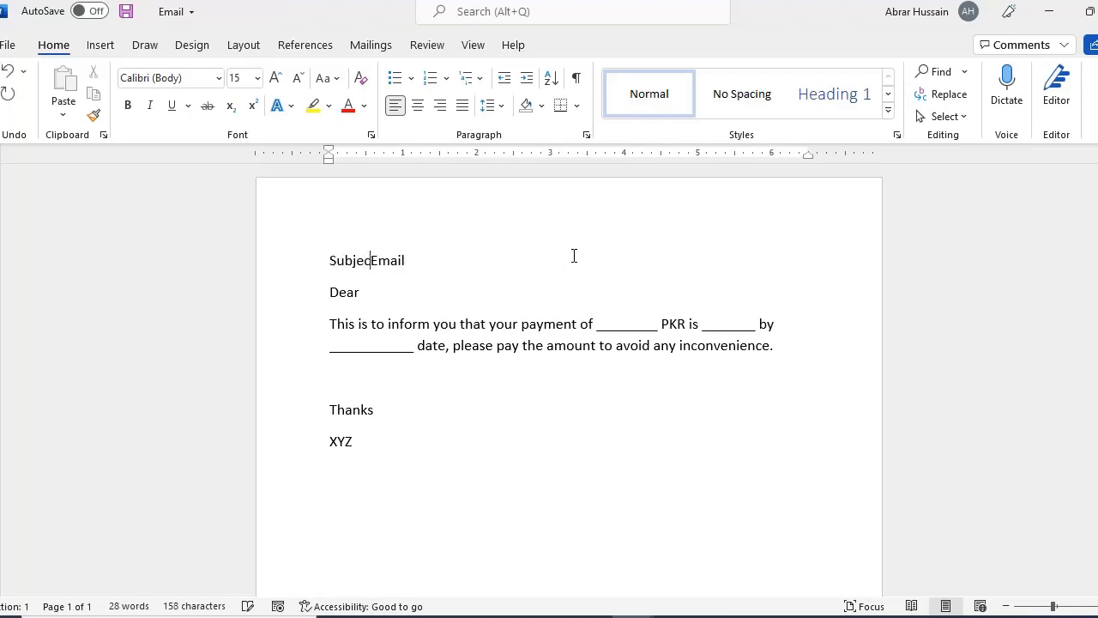
text(t:)
key(ctrl+shift+Right)
key(shift+Left)
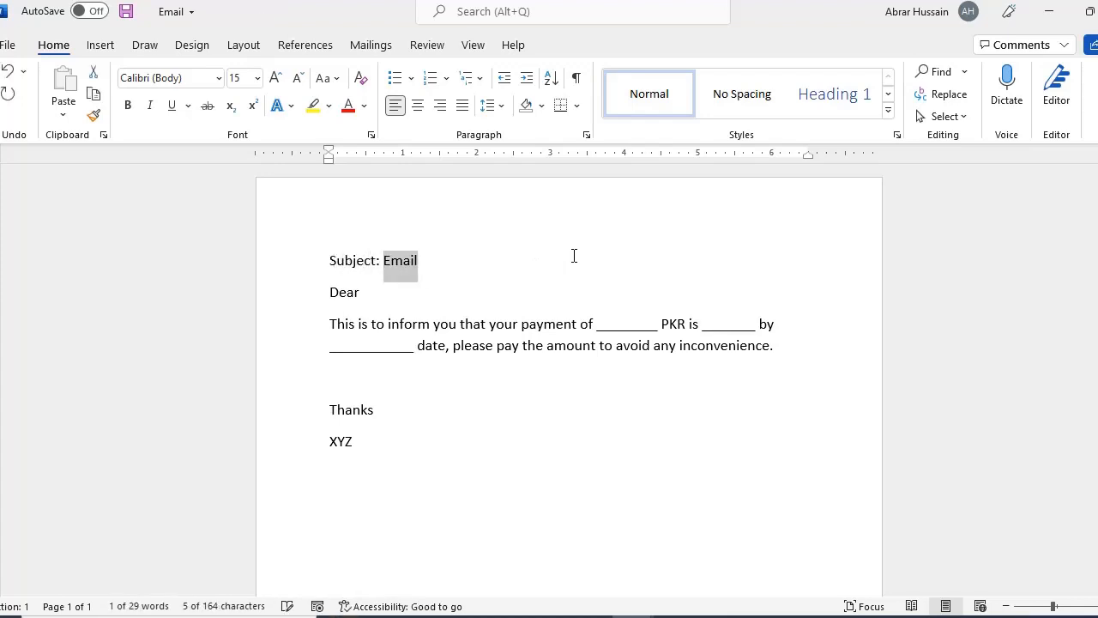
text(Please pay)
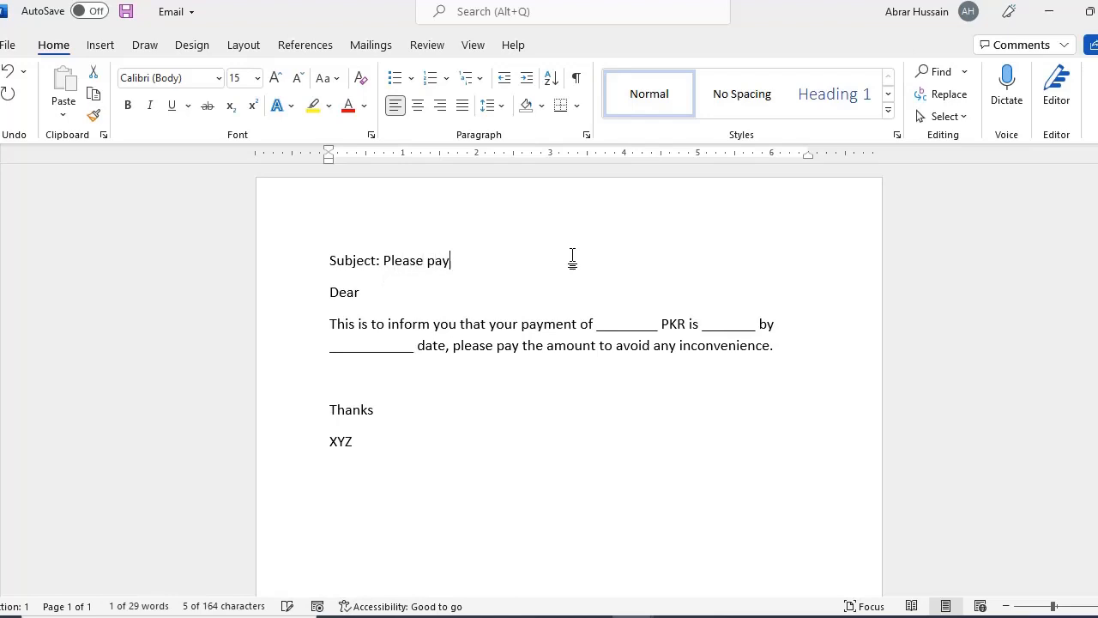
text( your due)
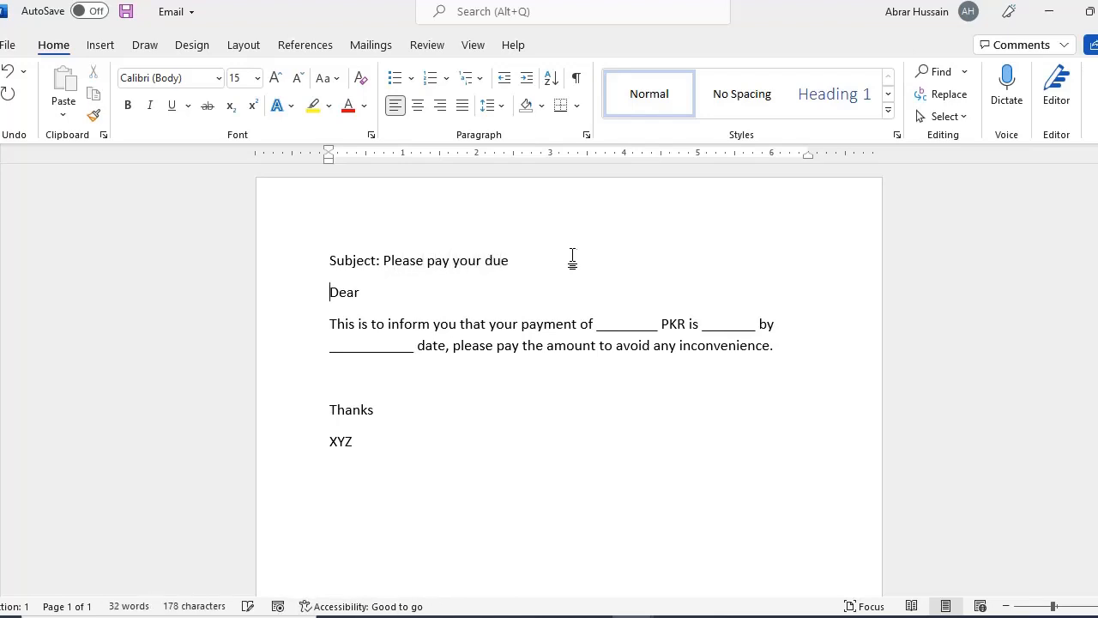
Choose to use an existing recipient list and browse drive D to My work, learning 3 > My Youtube Channel > 2 Mail Merge
key(End)
click(382, 49)
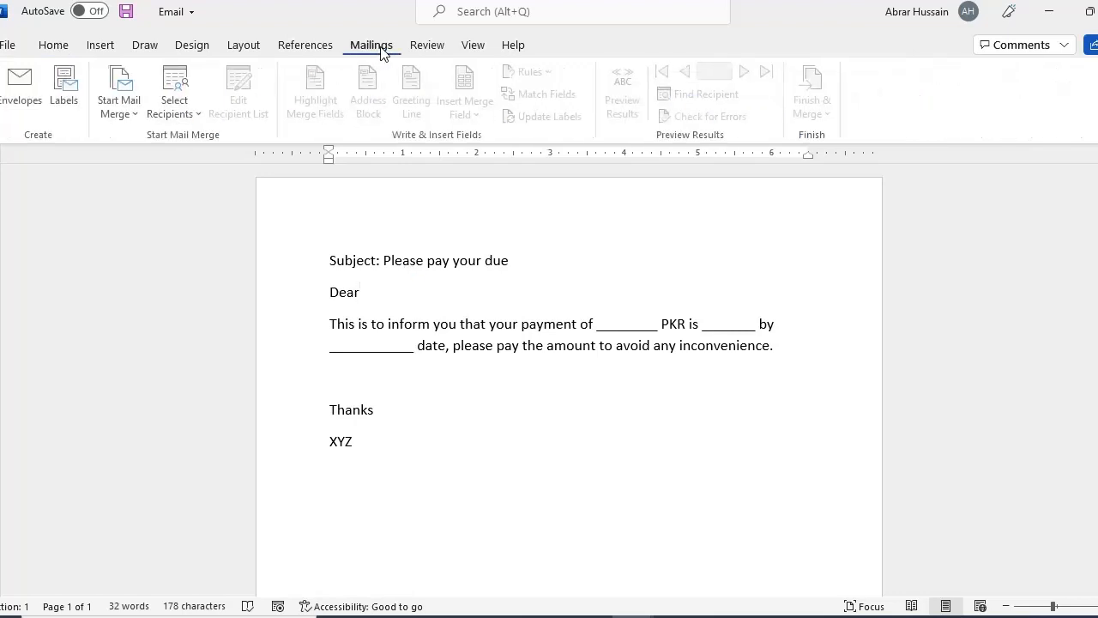
click(181, 109)
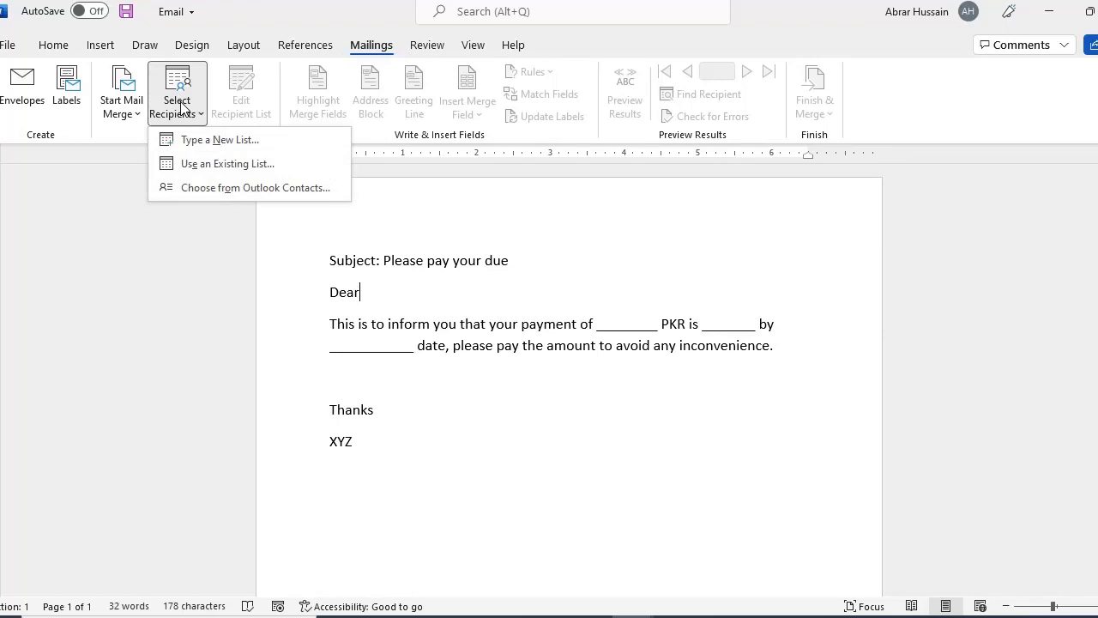
click(415, 415)
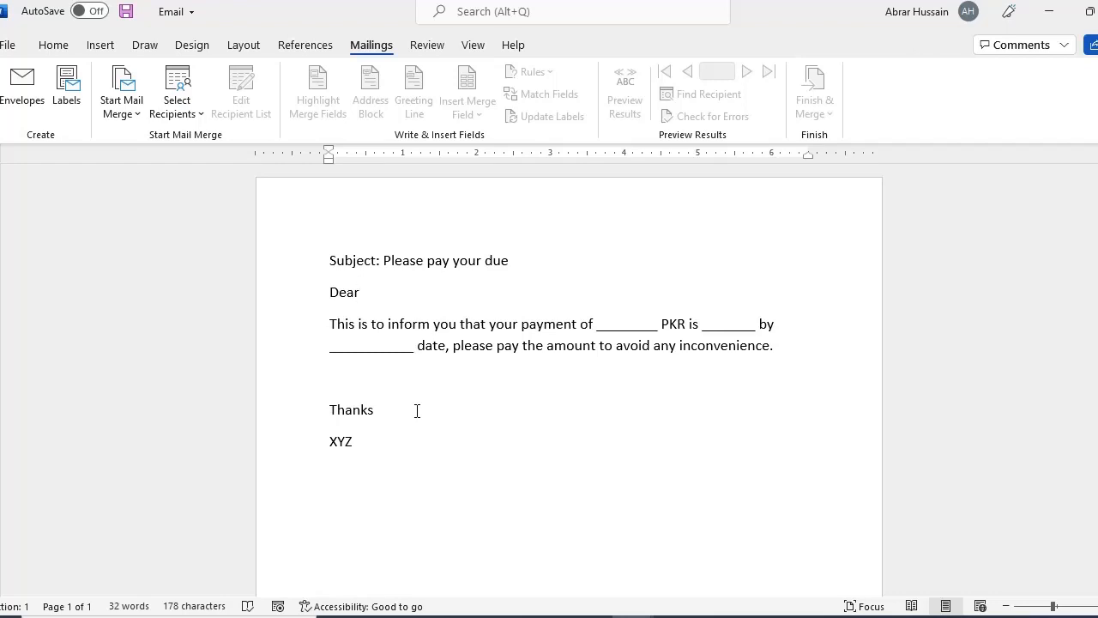
click(171, 116)
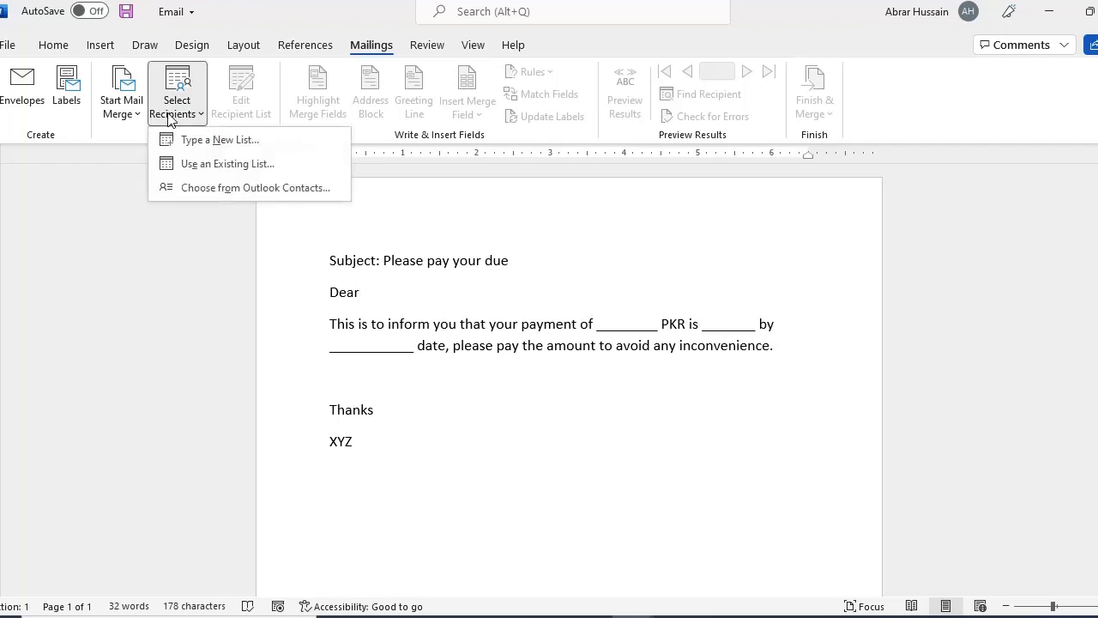
click(198, 167)
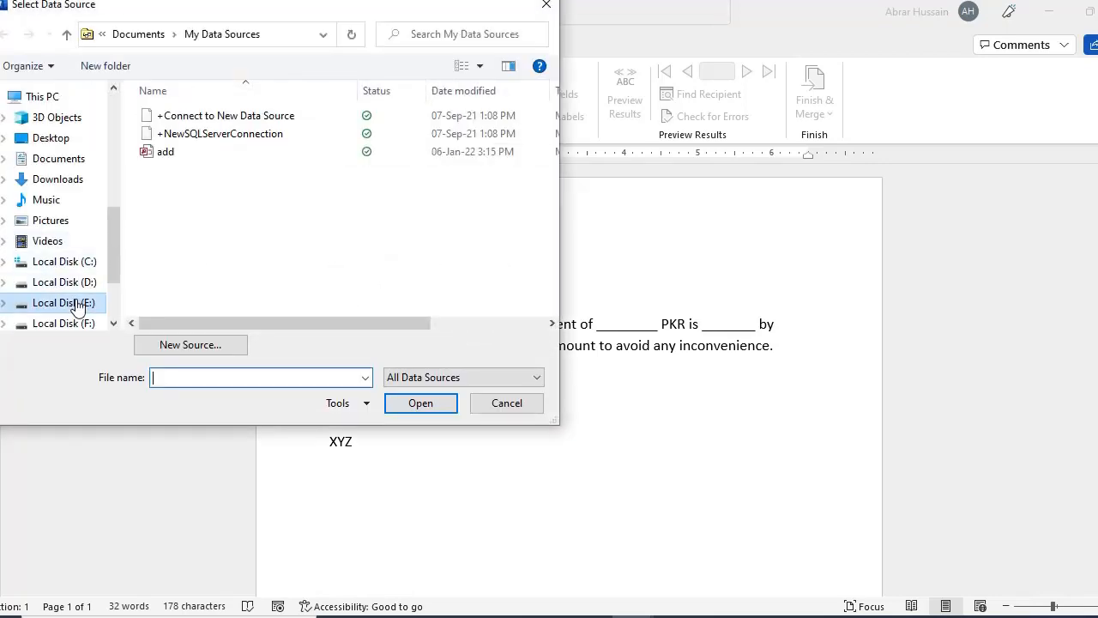
click(69, 283)
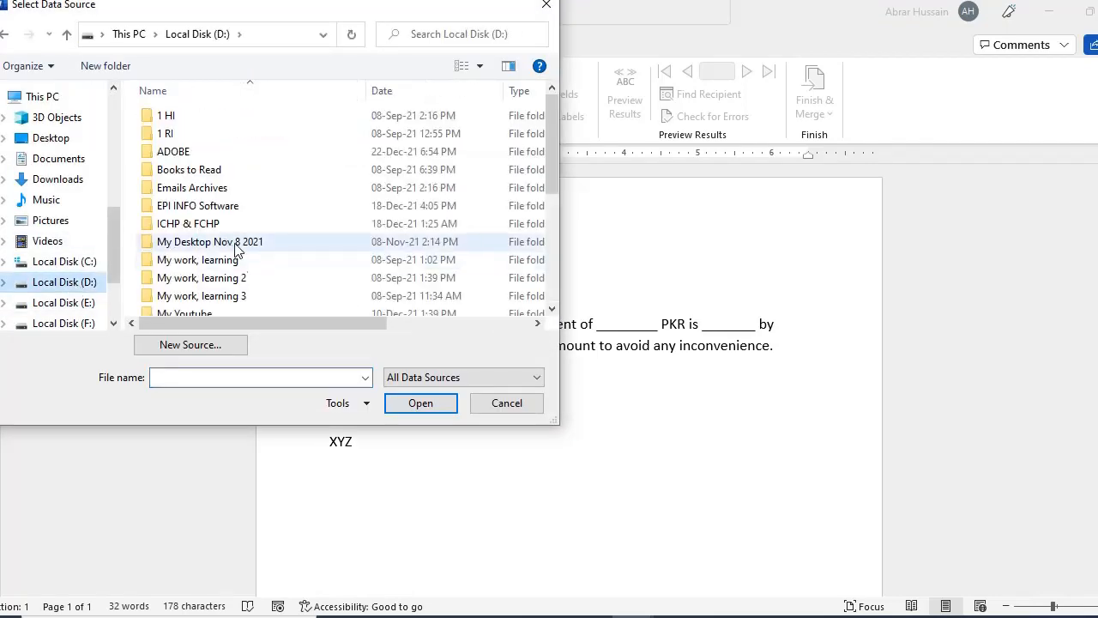
double_click(237, 296)
scroll(246, 218, down, 7)
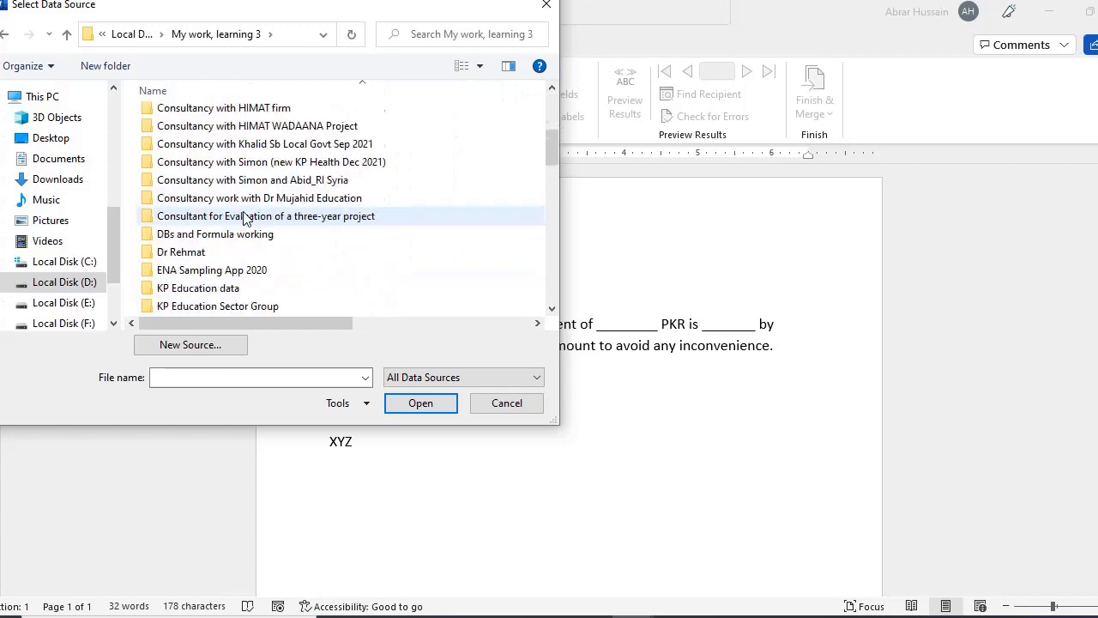
scroll(245, 218, down, 3)
scroll(245, 217, up, 1)
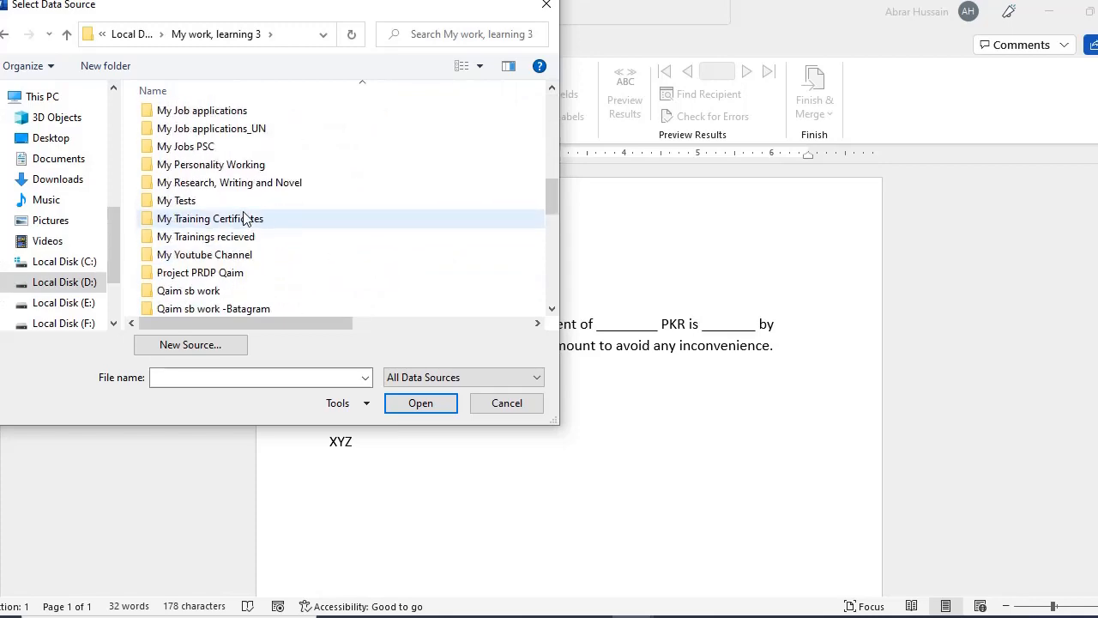
double_click(240, 254)
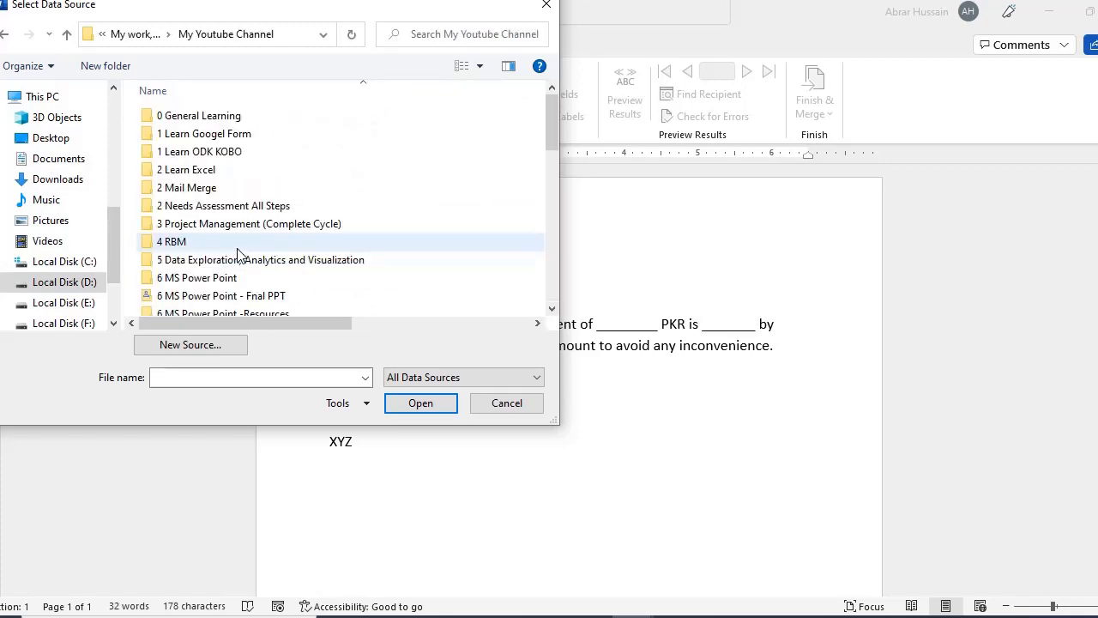
double_click(222, 189)
Open the data workbook from the 2 Mail Merge folder and link its Email$ table as the recipient list
double_click(192, 138)
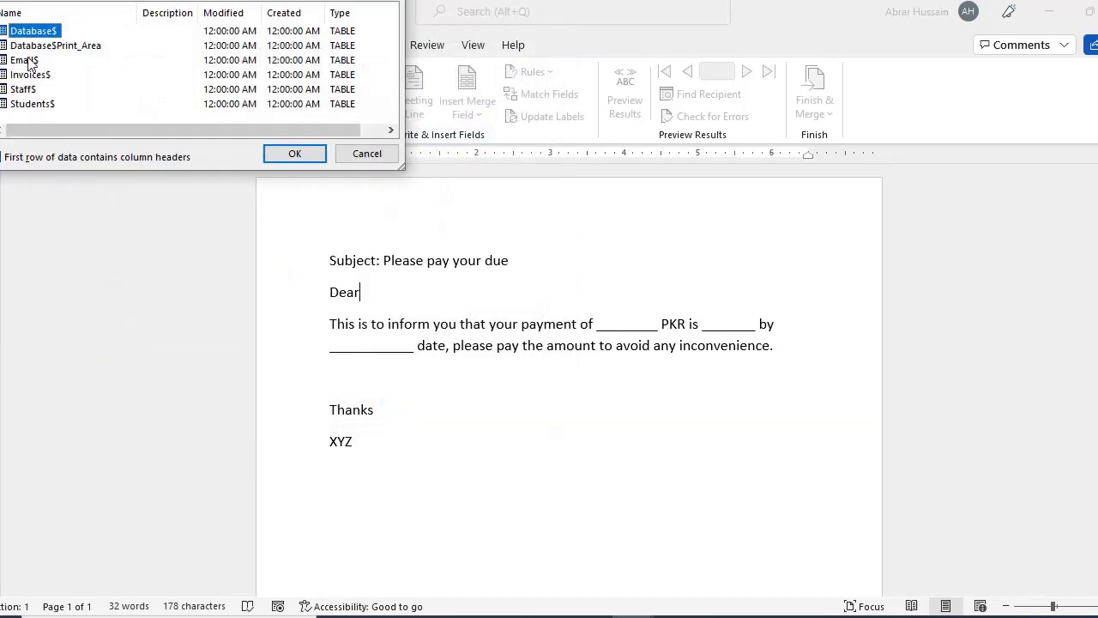
click(26, 60)
click(294, 153)
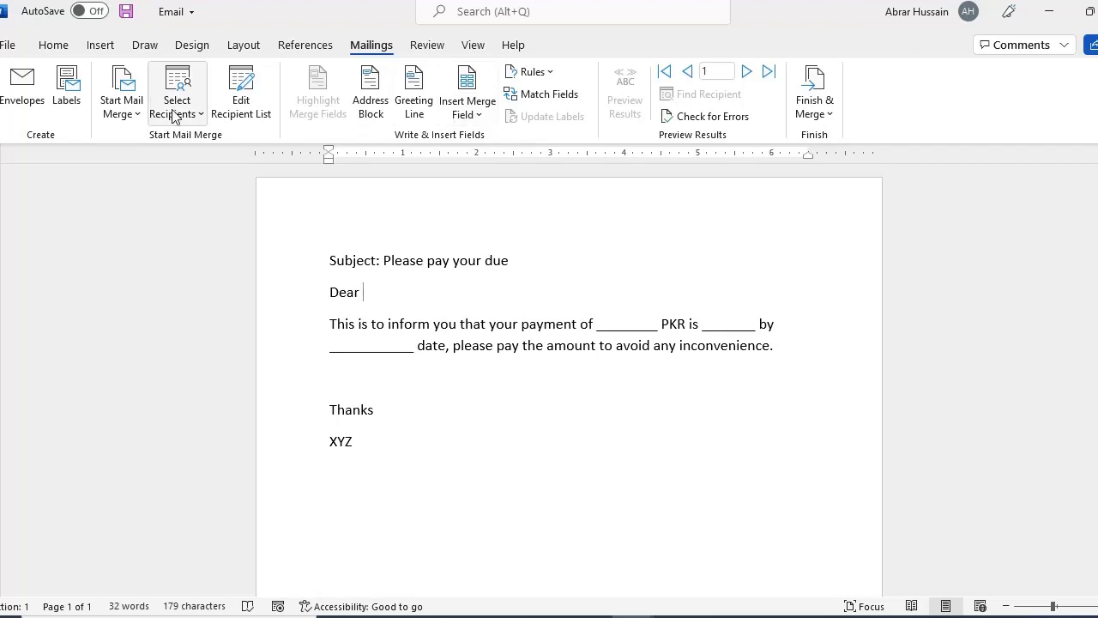
Insert the Name merge field after "Dear" and preview the merge results
click(468, 111)
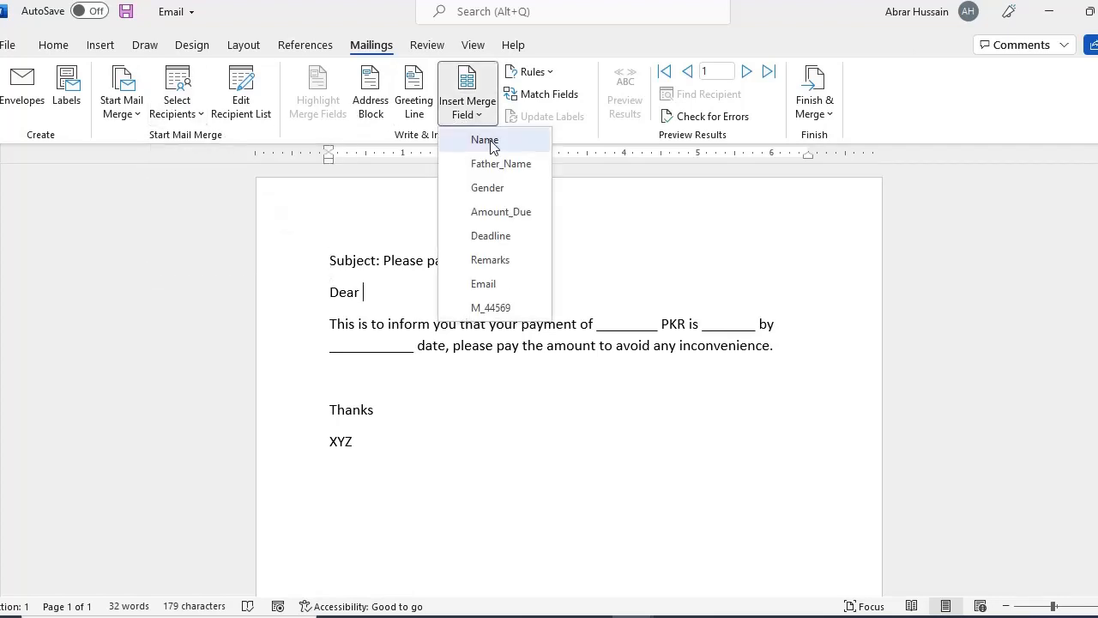
click(485, 140)
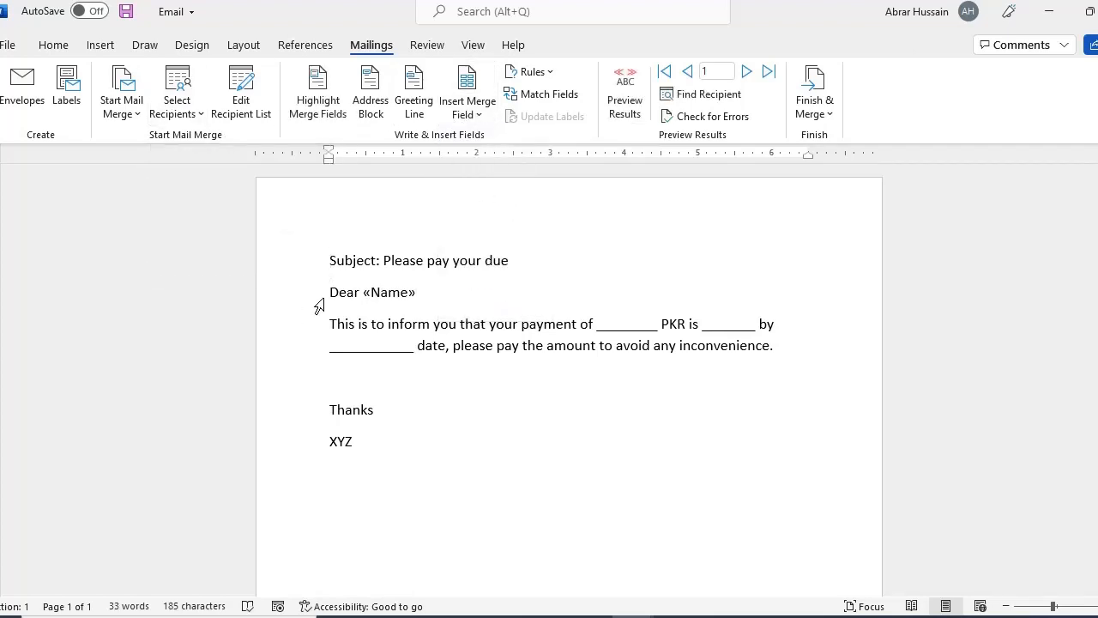
click(624, 107)
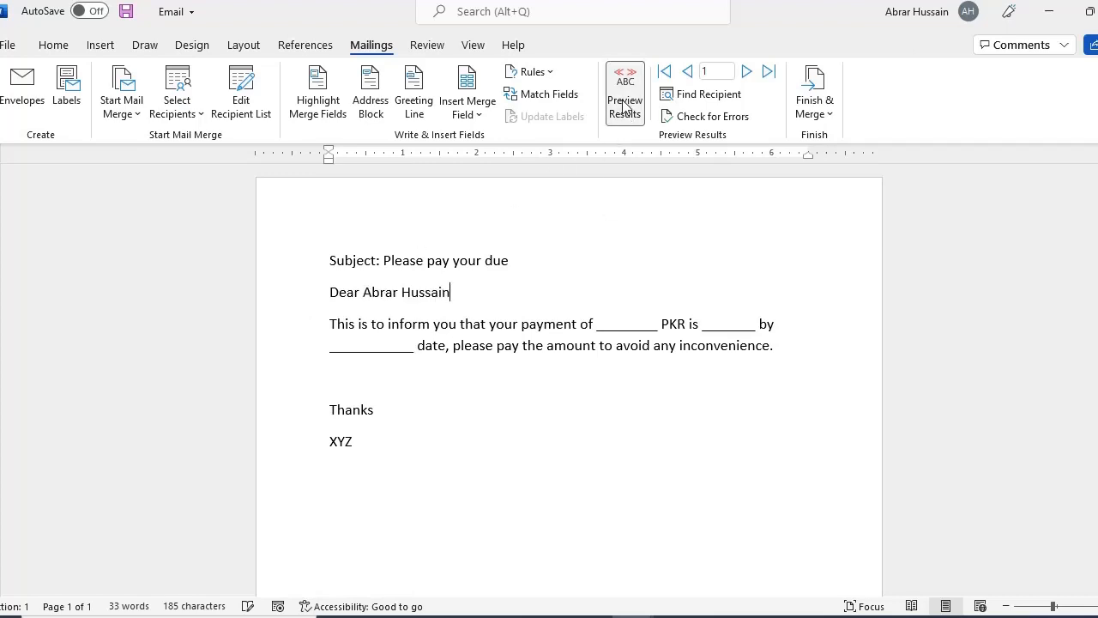
Go forward through the previewed records and back to record 1 to check the greeting names, then end the preview
click(748, 76)
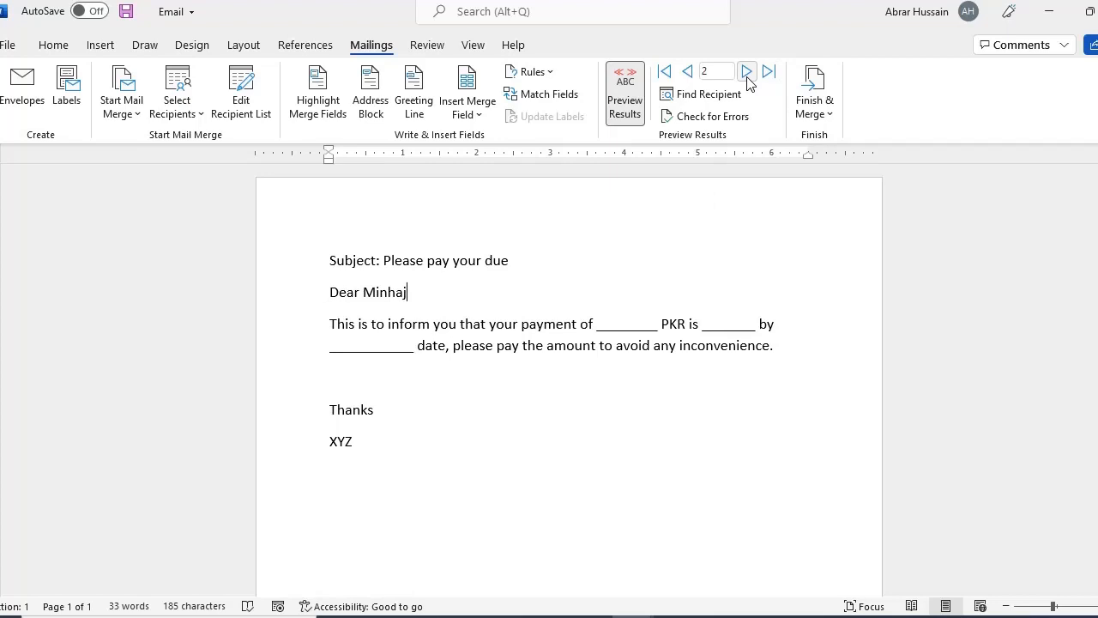
click(747, 76)
click(747, 75)
click(747, 75)
click(747, 76)
click(748, 76)
click(747, 77)
click(689, 78)
click(689, 79)
click(689, 78)
click(689, 78)
click(689, 78)
click(689, 78)
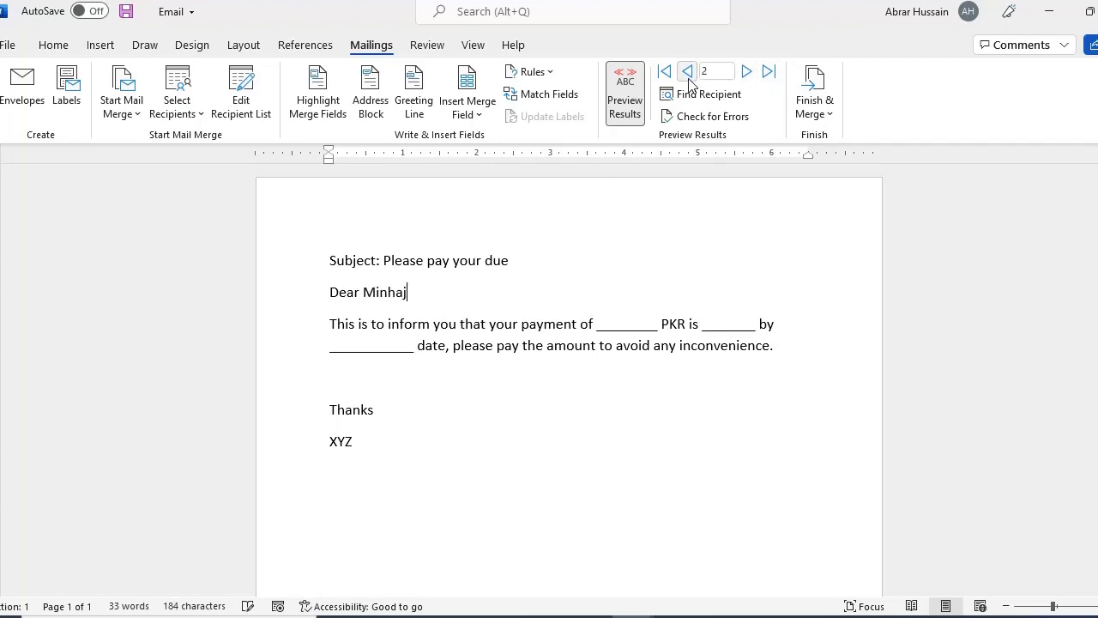
click(689, 78)
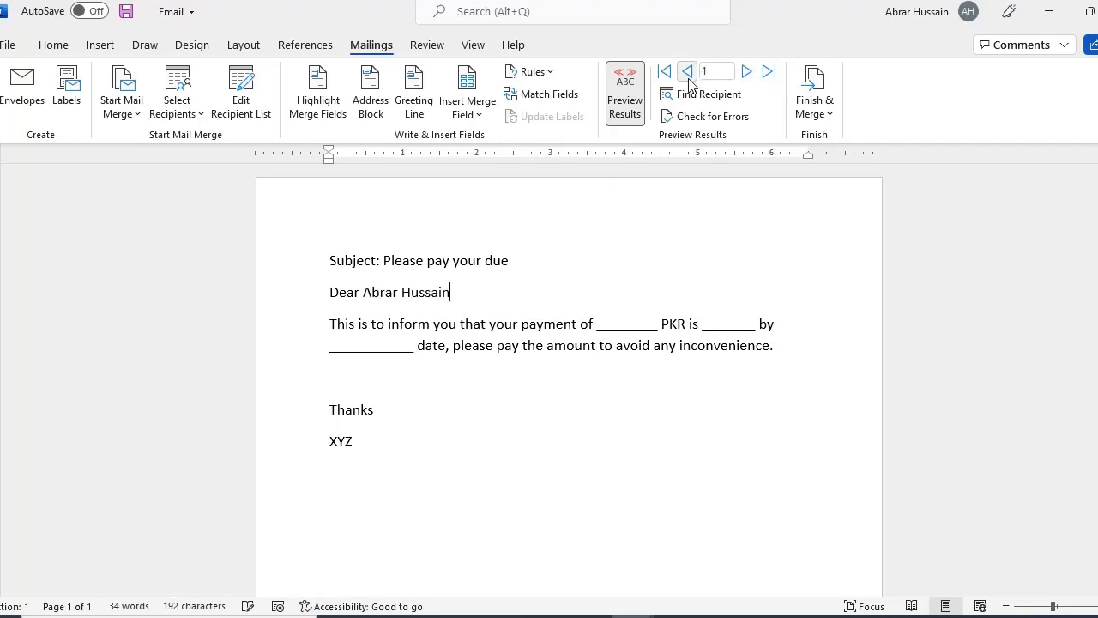
click(625, 99)
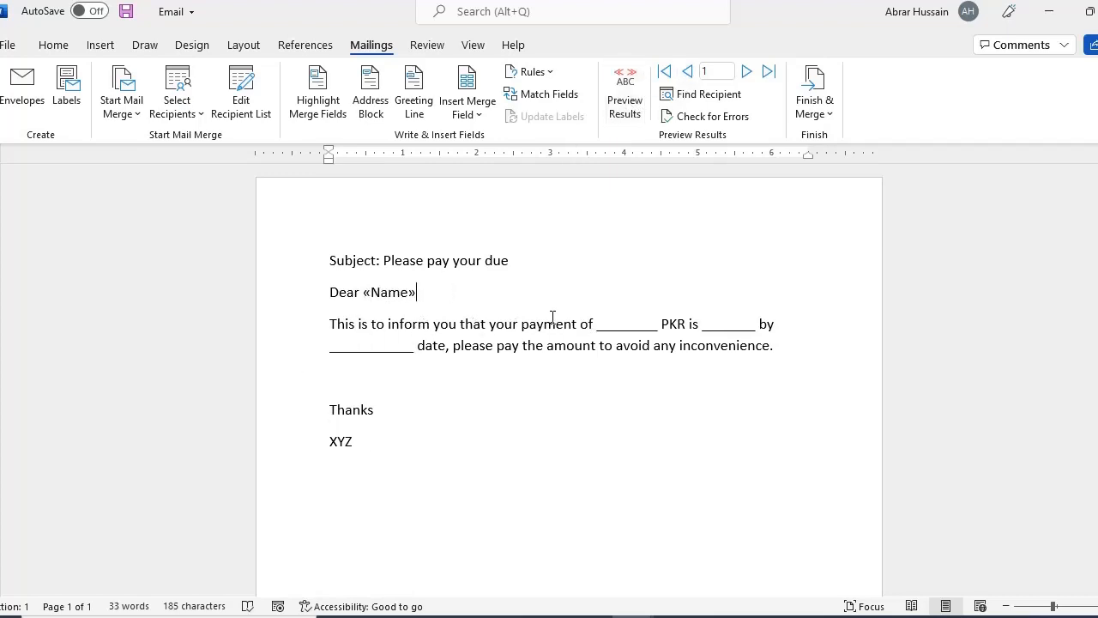
Replace the blank before "PKR" with the Amount_Due merge field and check it in the results preview
drag(598, 327, 658, 327)
click(467, 107)
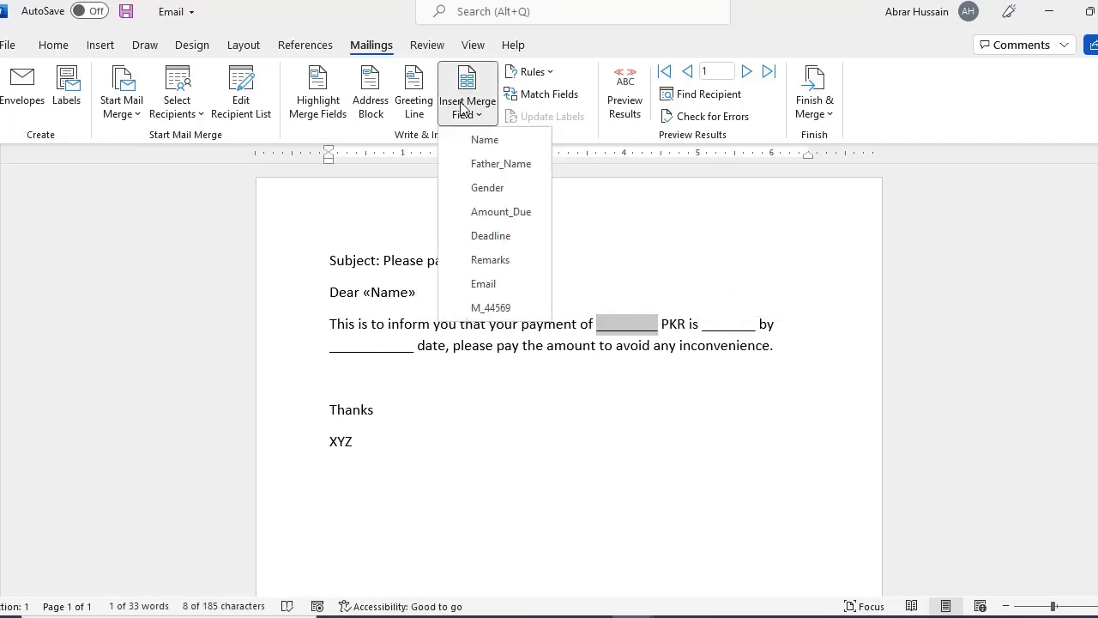
click(517, 216)
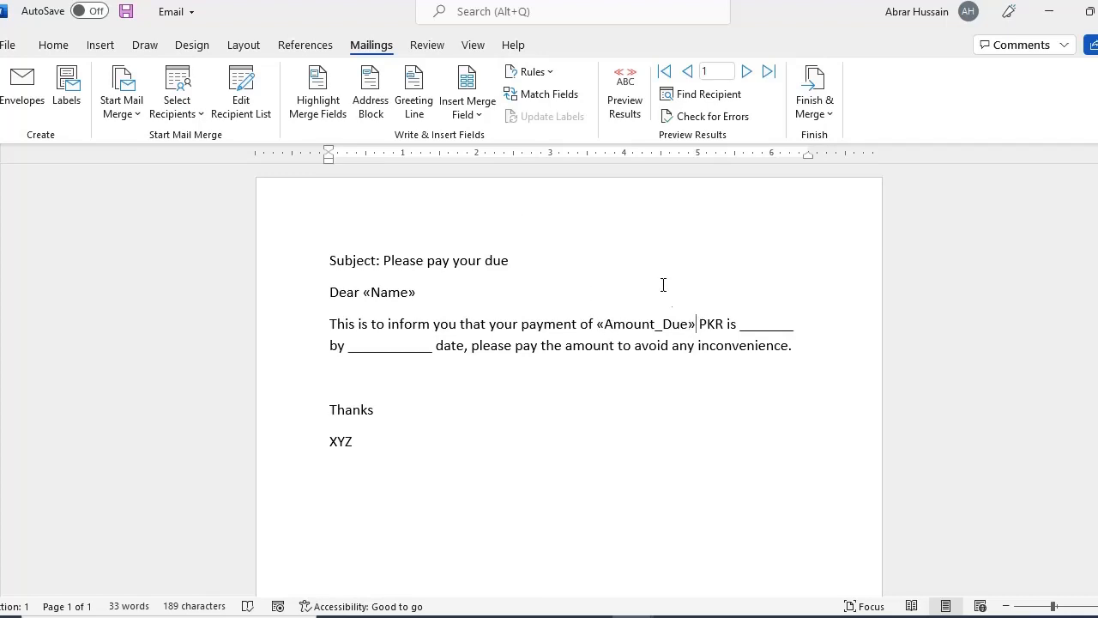
click(625, 105)
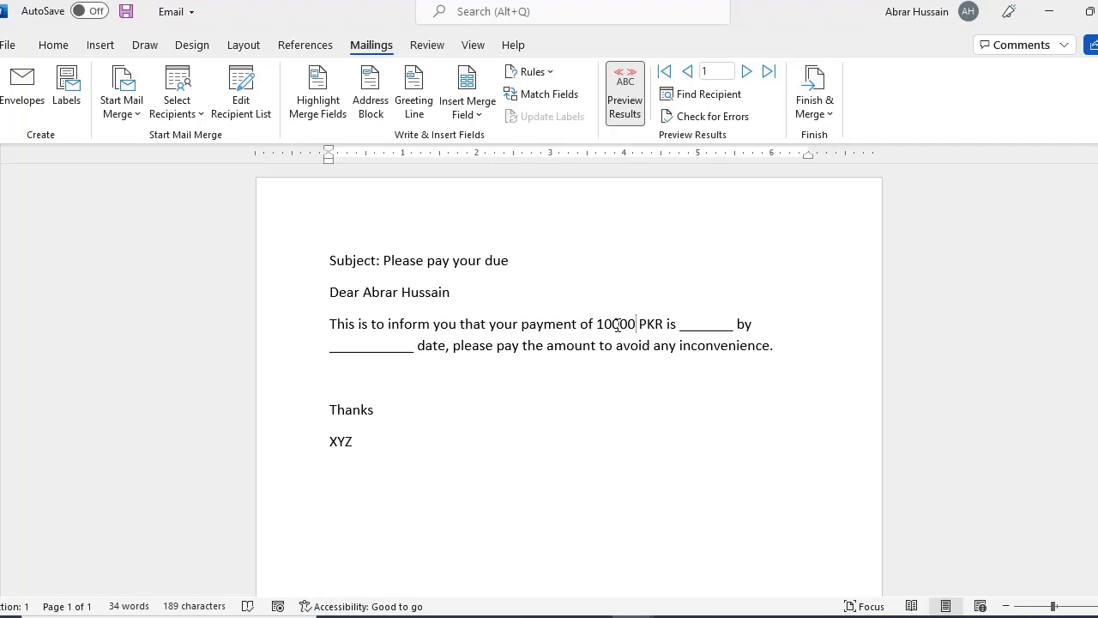
click(623, 86)
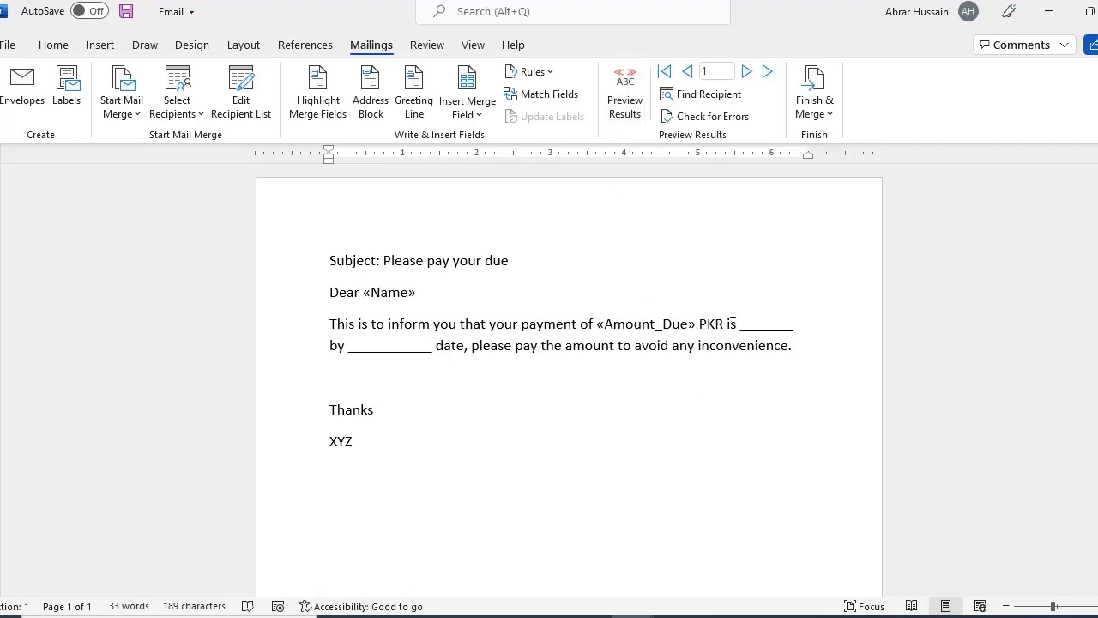
Replace the blank after "PKR is" with the Remarks merge field and check it in the results preview
drag(742, 326, 796, 327)
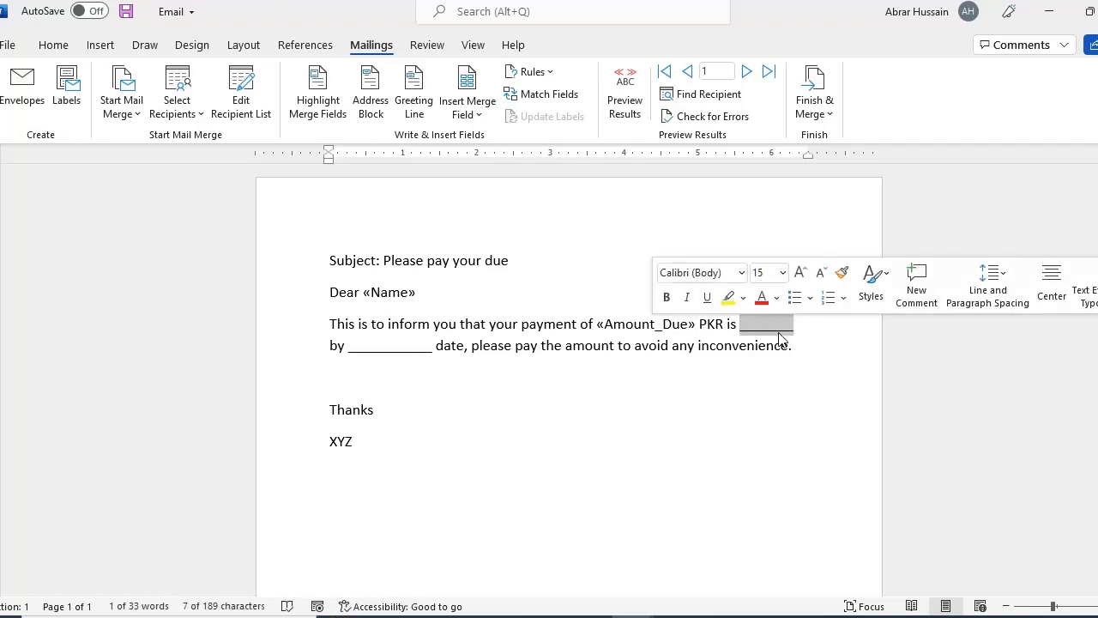
click(464, 109)
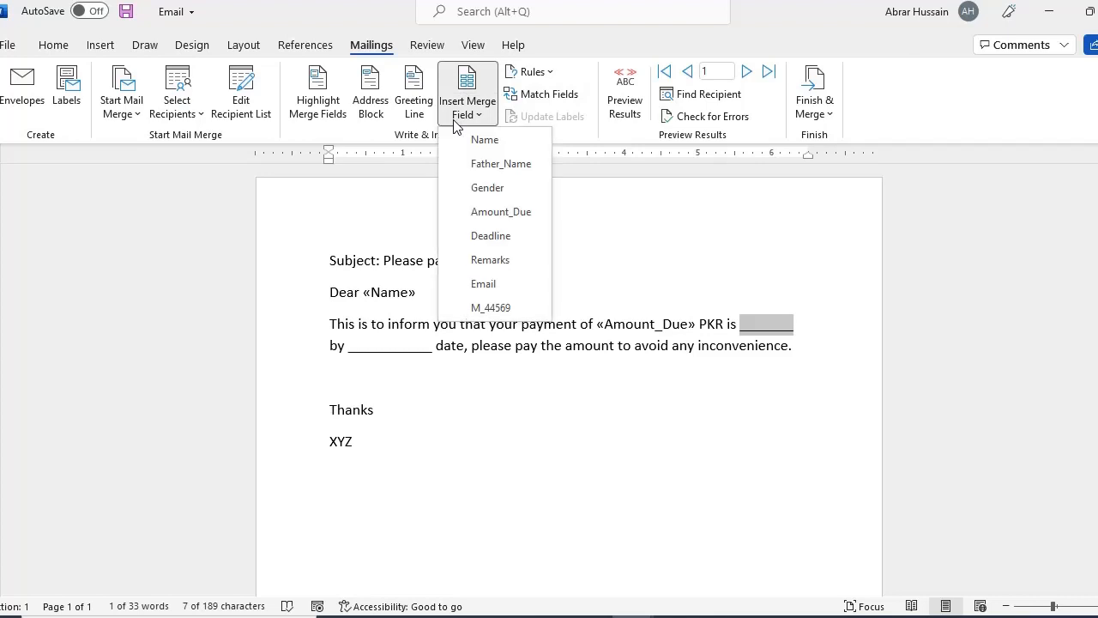
click(494, 261)
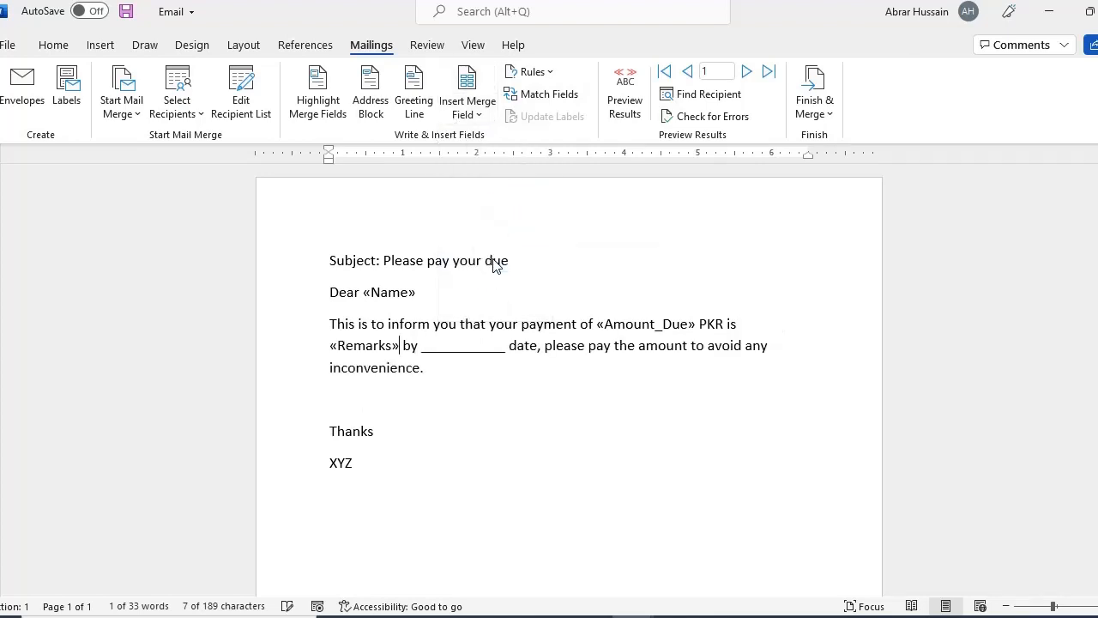
click(629, 104)
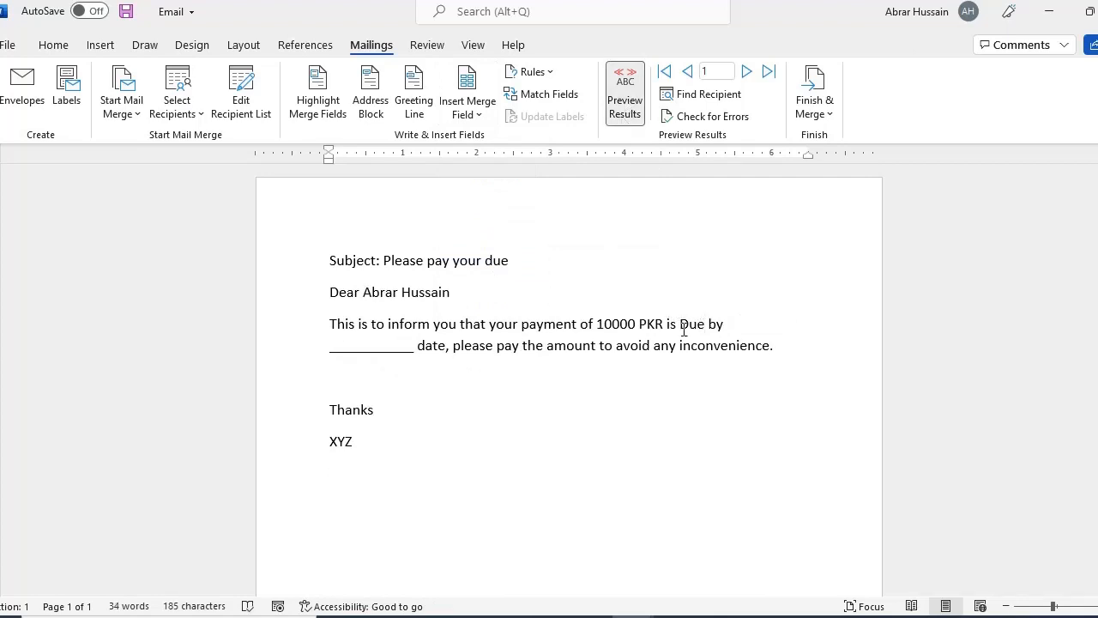
drag(684, 323, 704, 321)
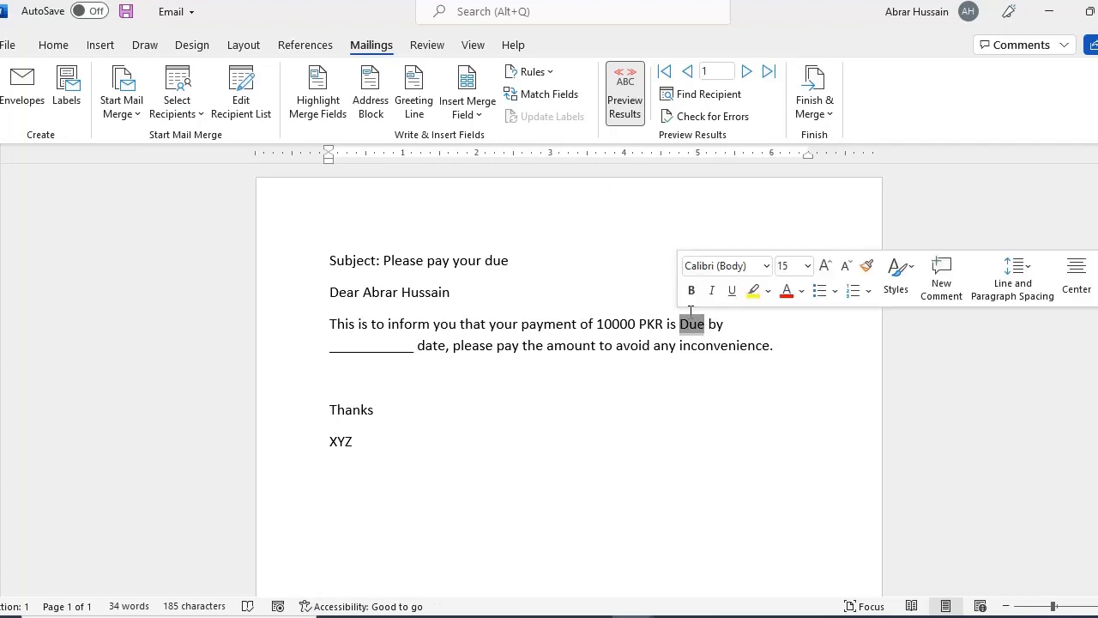
click(626, 96)
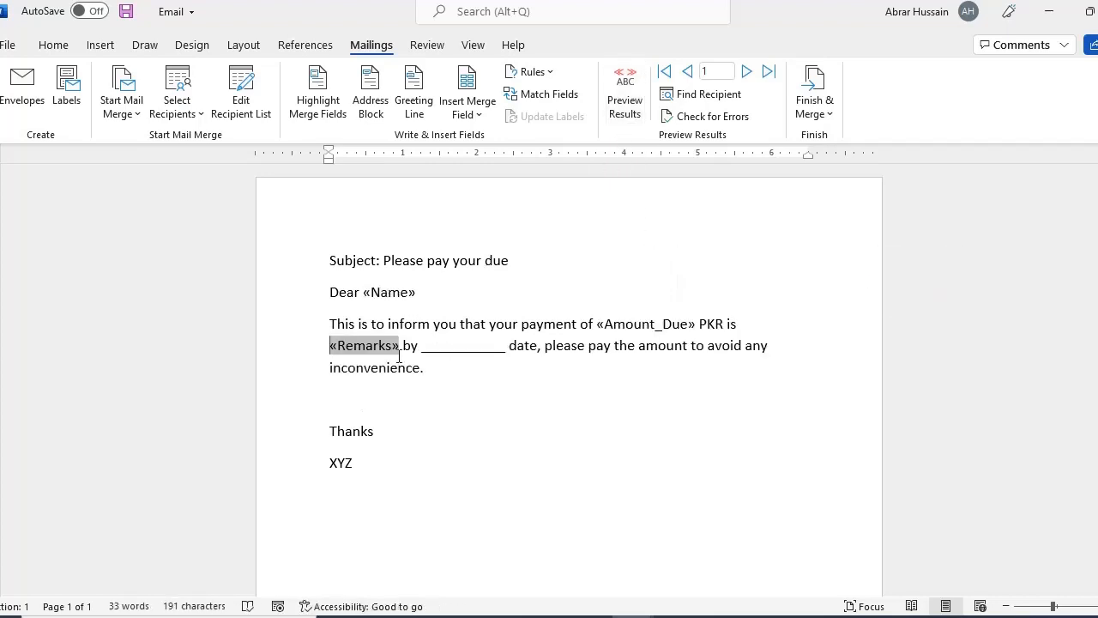
Replace the blank before "date" with the Deadline merge field and review the whole letter in the results preview
drag(422, 349, 507, 351)
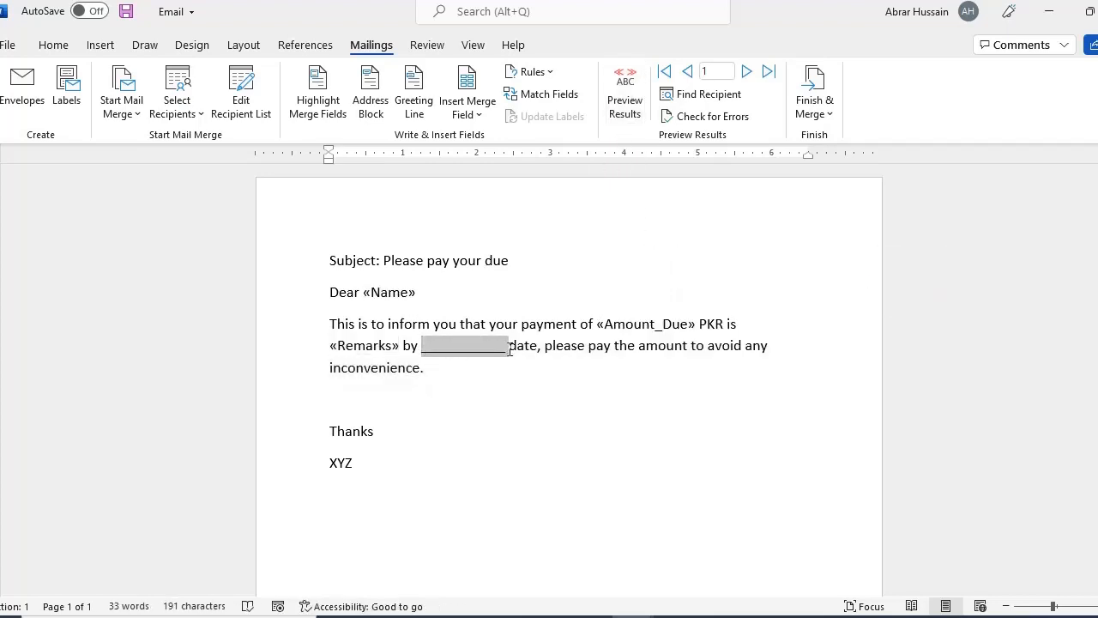
click(466, 109)
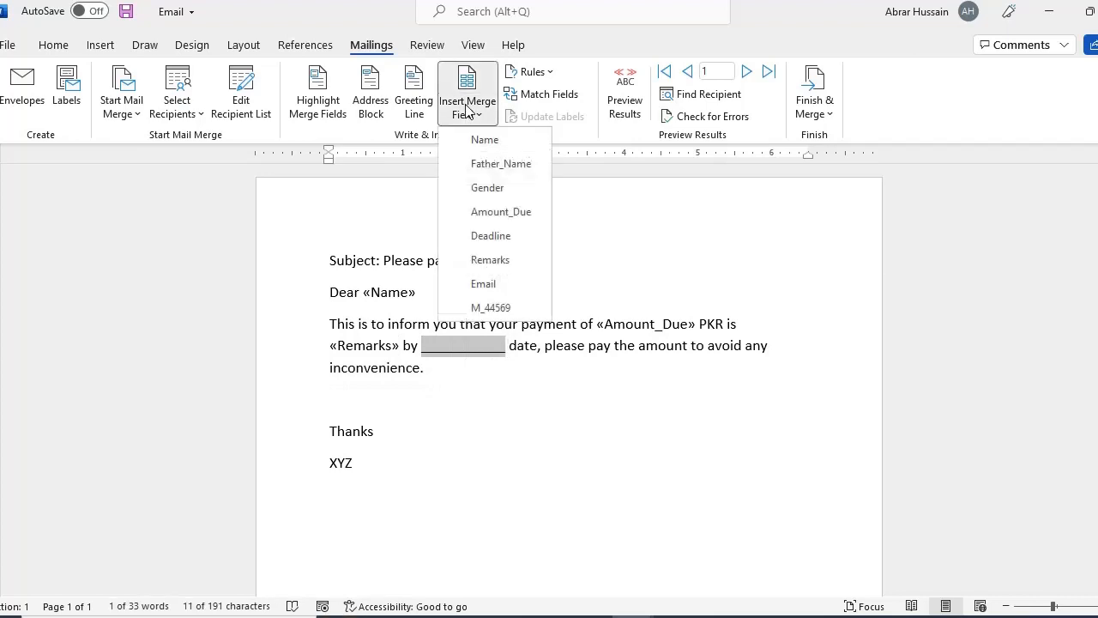
click(491, 236)
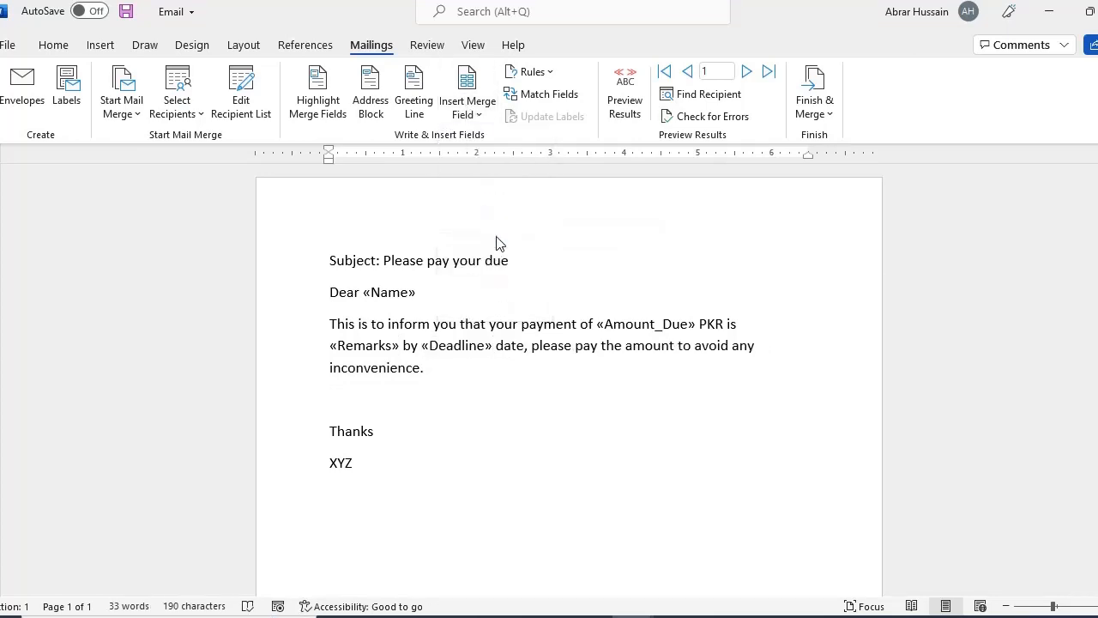
click(625, 94)
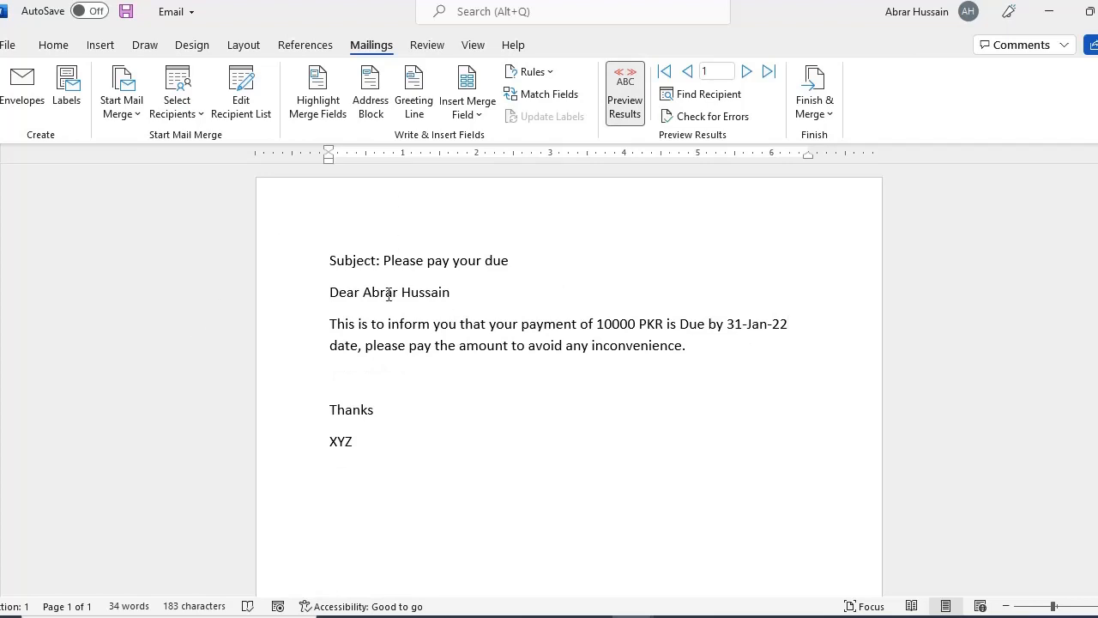
drag(324, 263, 715, 448)
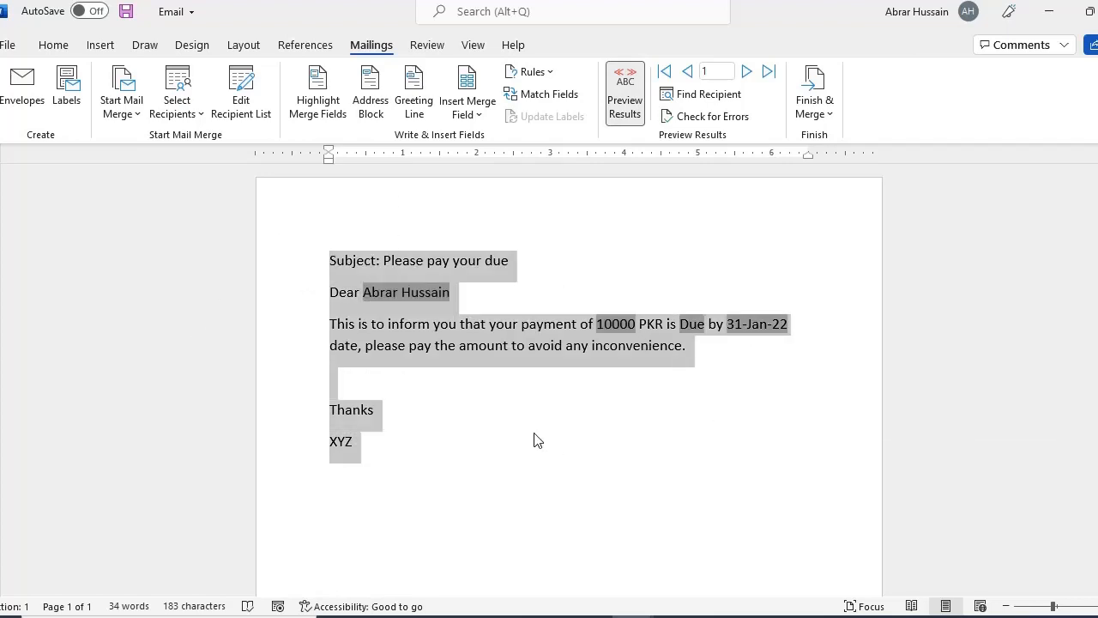
click(388, 291)
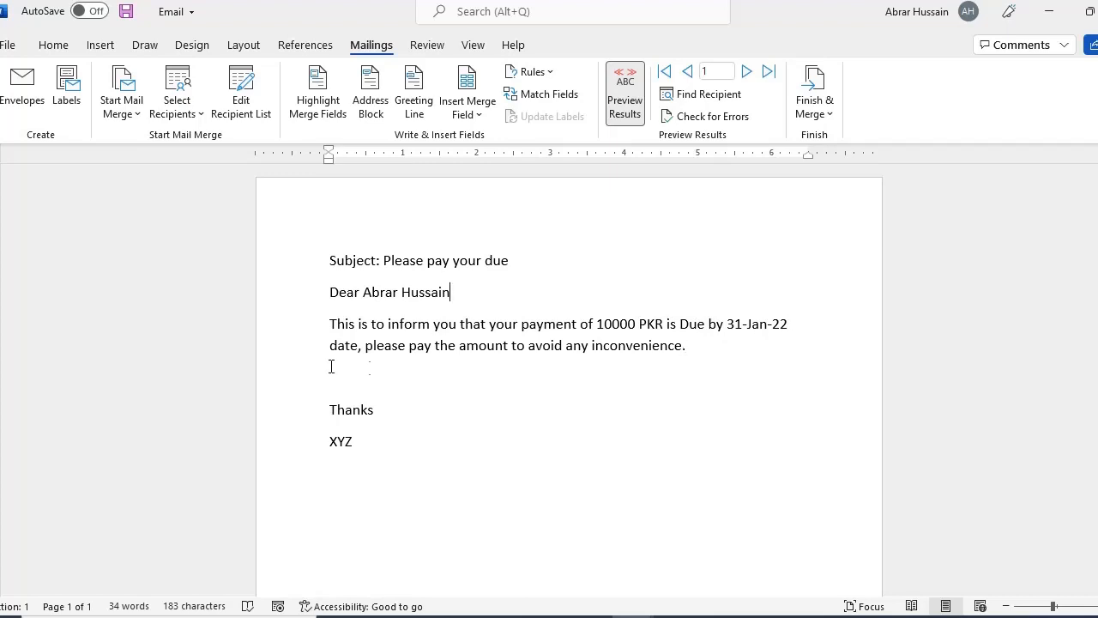
drag(367, 352, 668, 353)
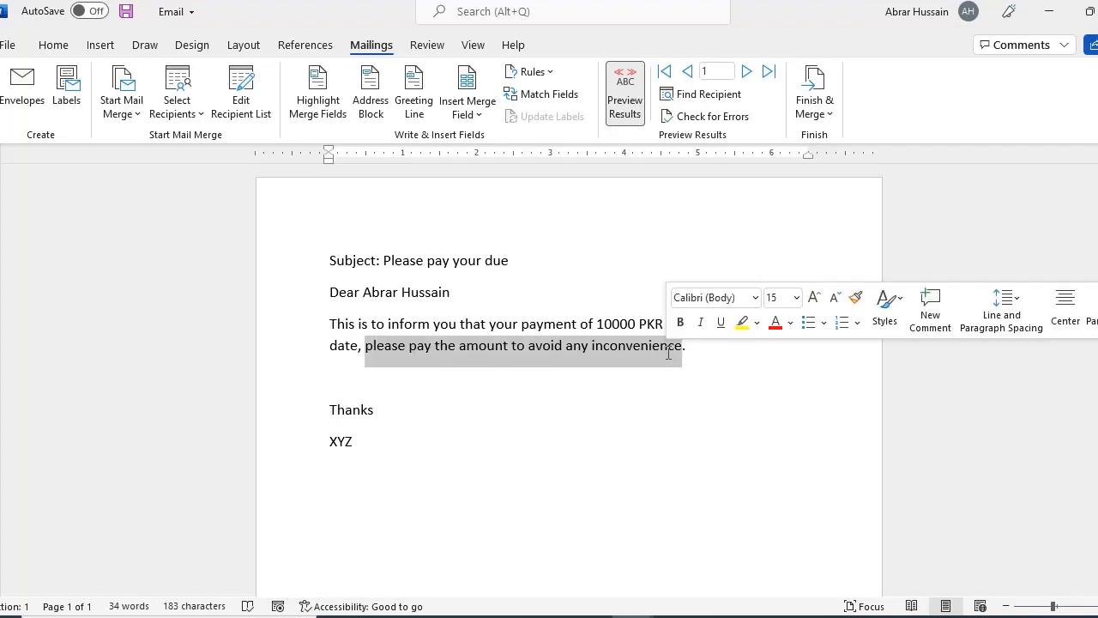
Go forward through the previewed records to record 4 and check the name, amount, remarks and deadline fields in the letter
click(747, 73)
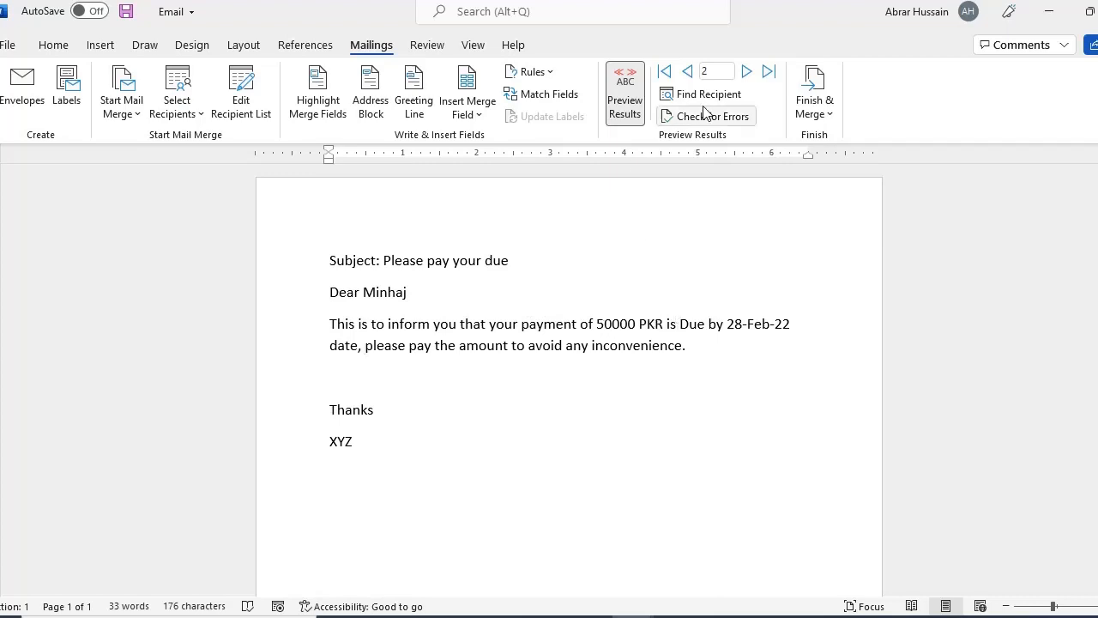
click(746, 76)
click(745, 75)
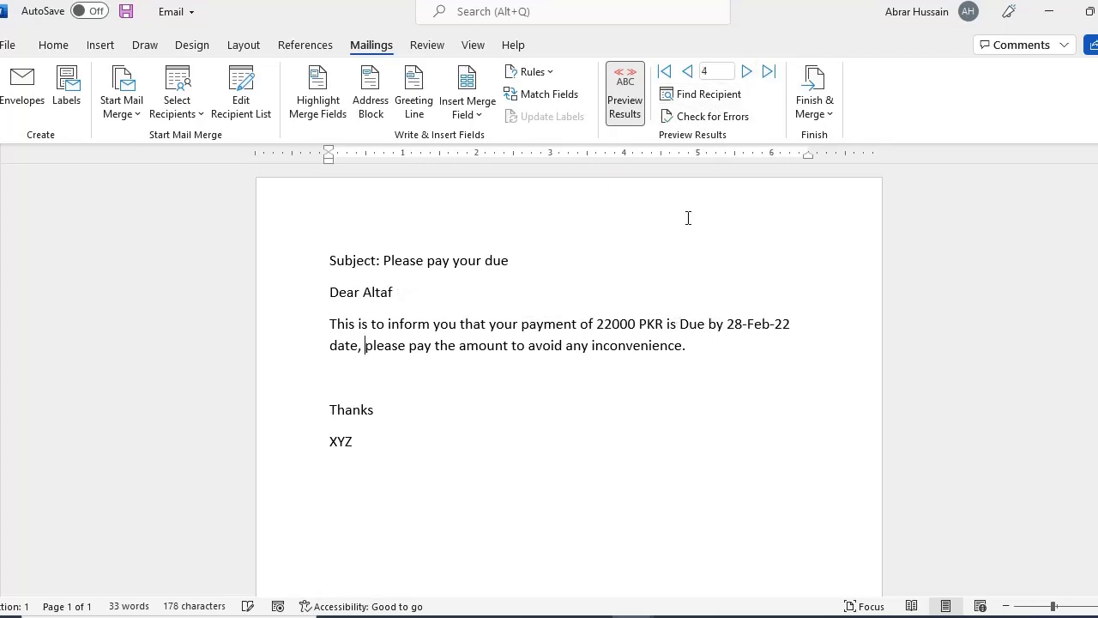
drag(583, 325, 725, 354)
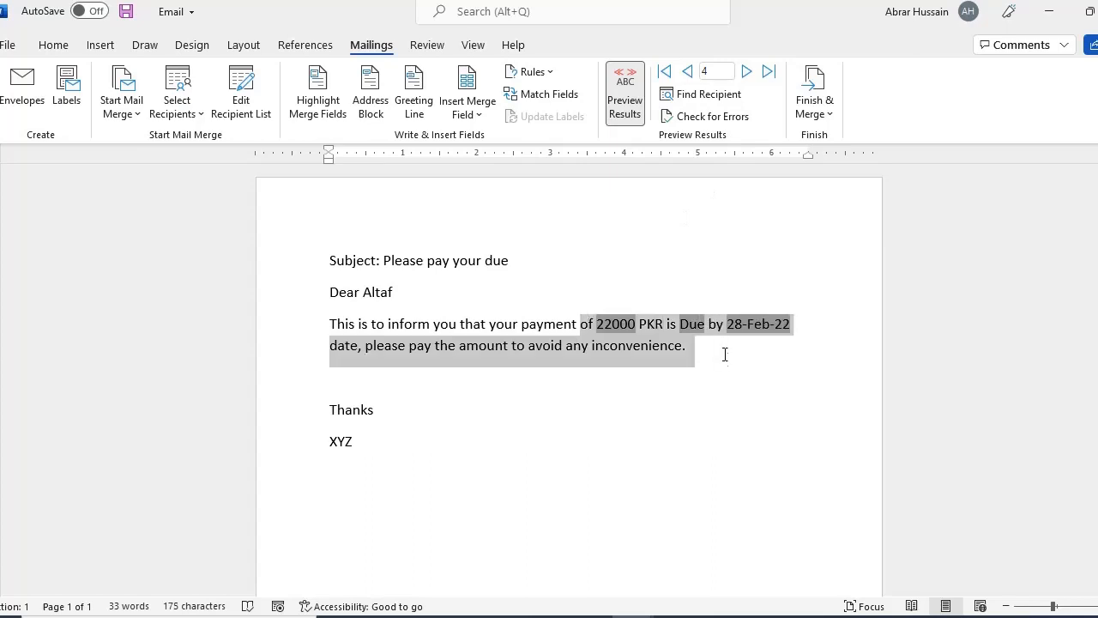
click(617, 319)
click(692, 322)
click(686, 327)
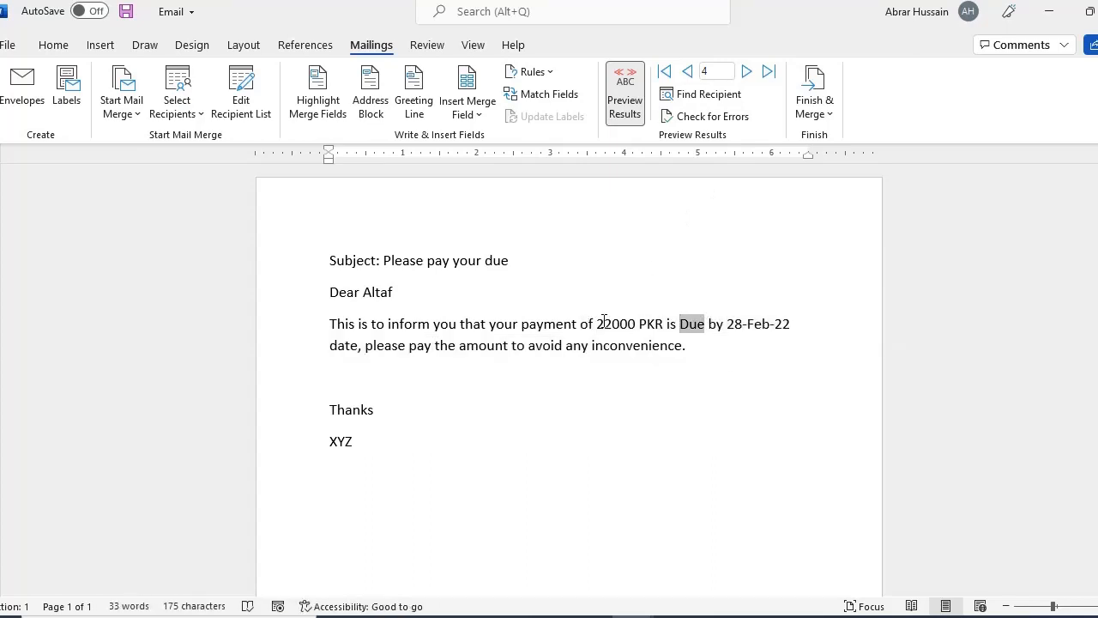
click(604, 325)
click(374, 292)
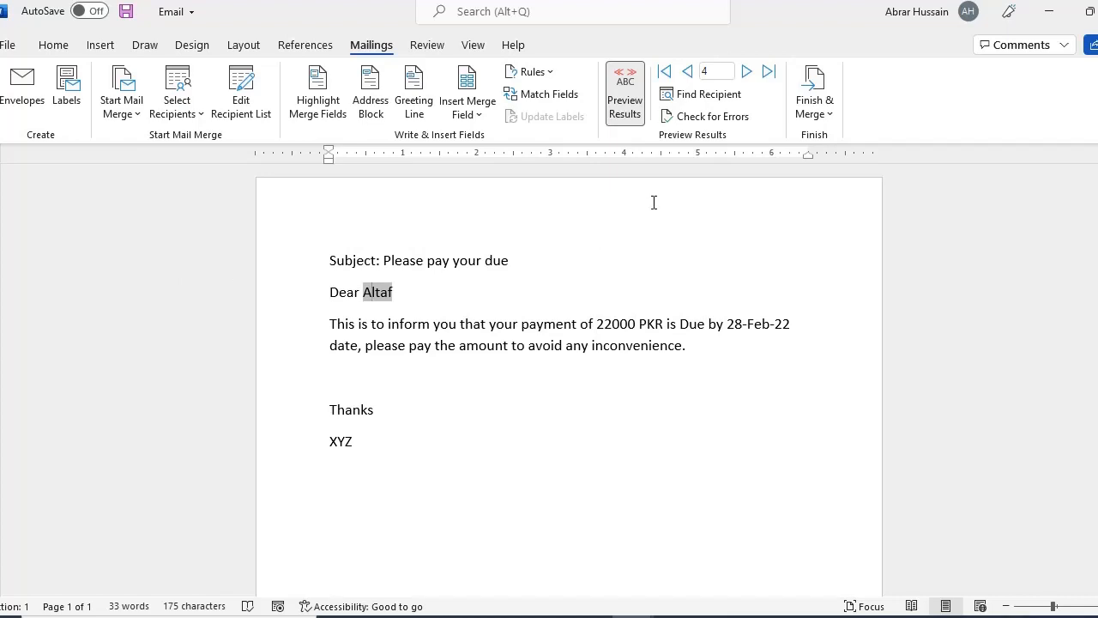
Merge all records into a new document of individual letters
click(815, 110)
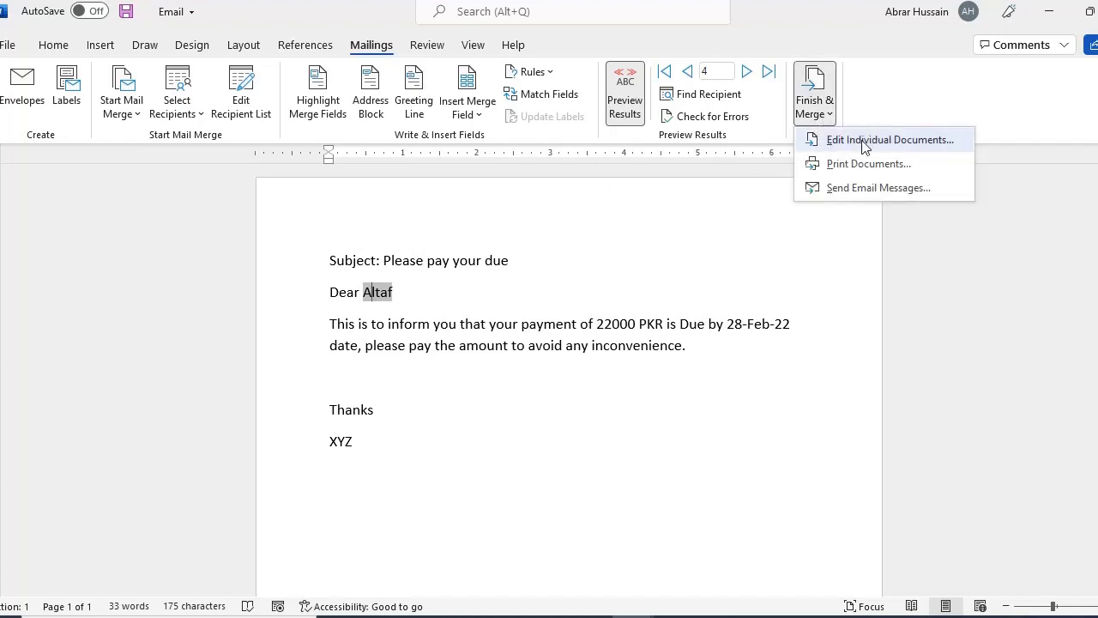
click(864, 141)
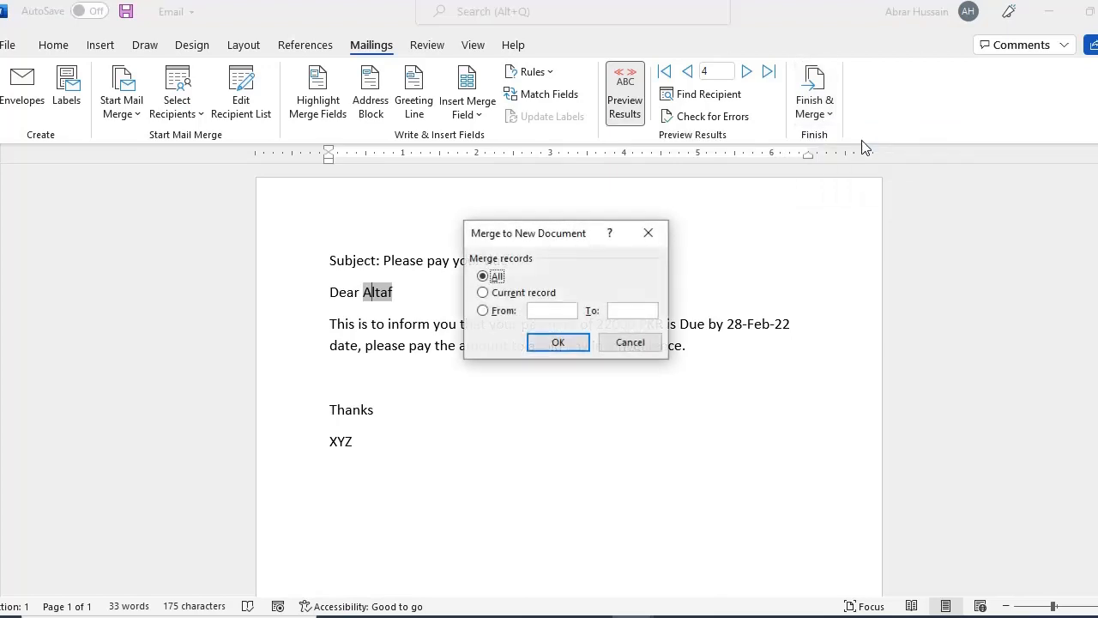
click(567, 344)
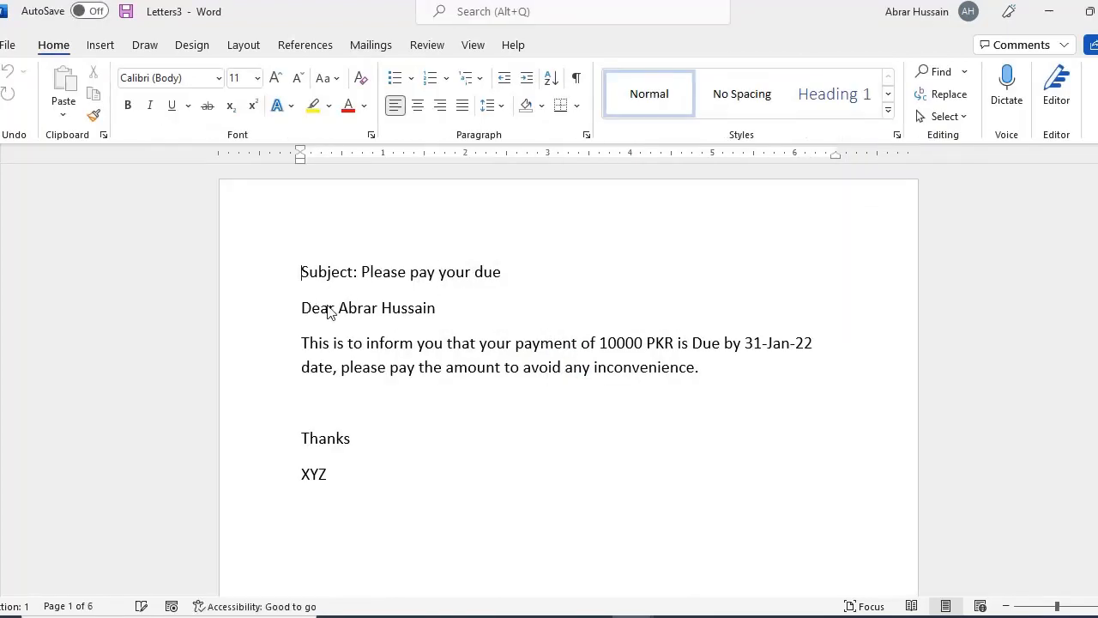
Review the greeting and payment text of the merged letters, return to the first one, and close the document without saving
drag(282, 314, 476, 372)
scroll(480, 369, down, 20)
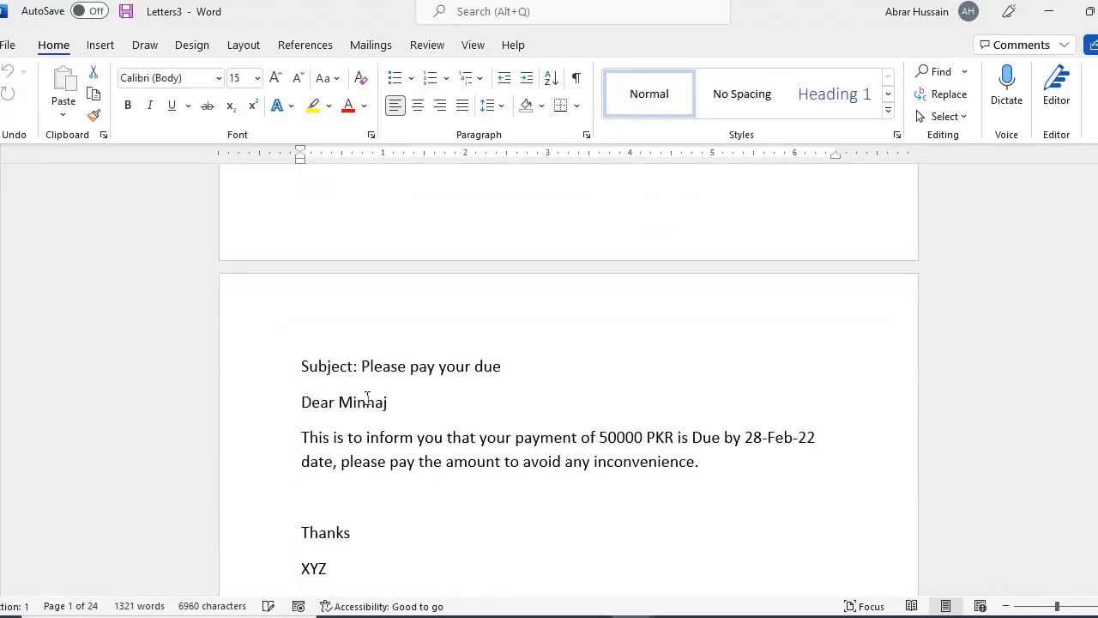
scroll(439, 424, down, 10)
scroll(438, 424, down, 6)
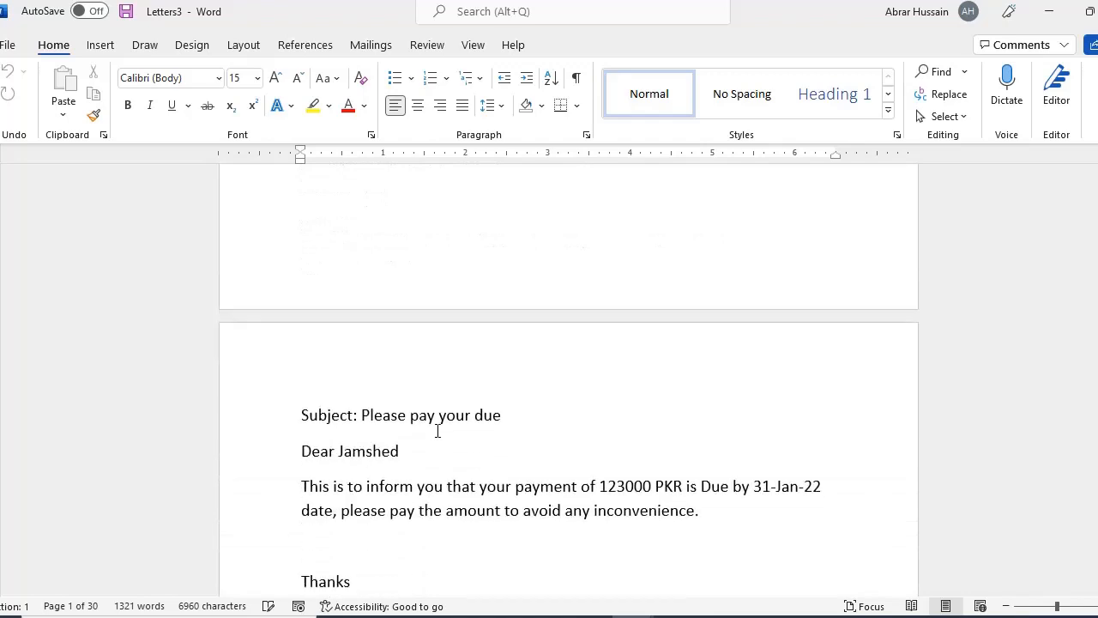
drag(407, 369, 291, 369)
scroll(465, 400, down, 15)
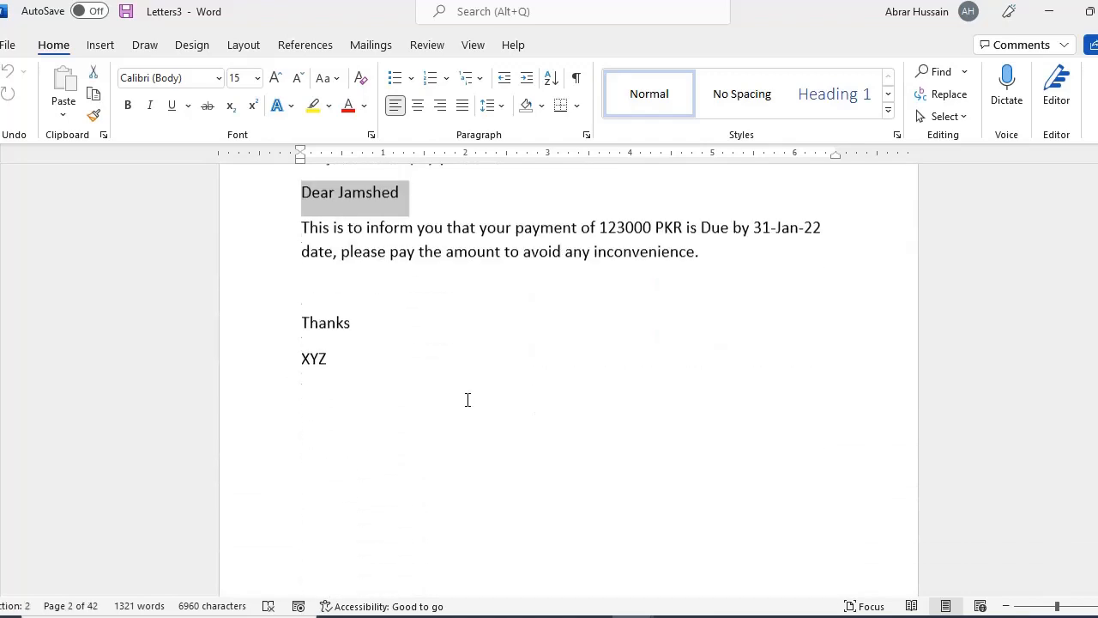
drag(388, 299, 289, 300)
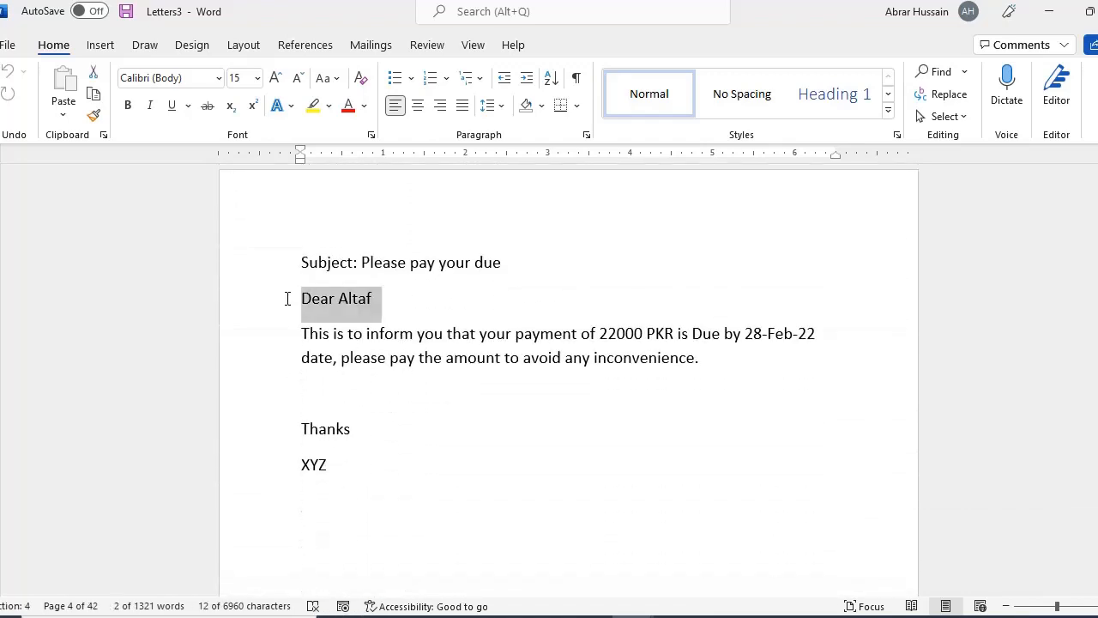
scroll(469, 436, down, 15)
scroll(434, 445, down, 15)
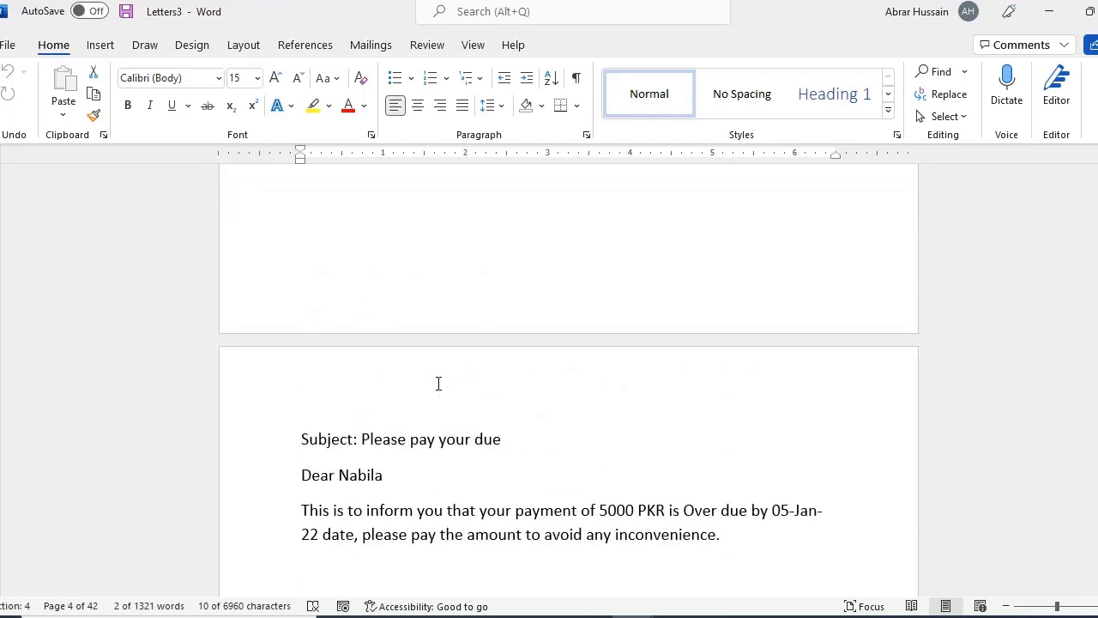
scroll(438, 383, up, 20)
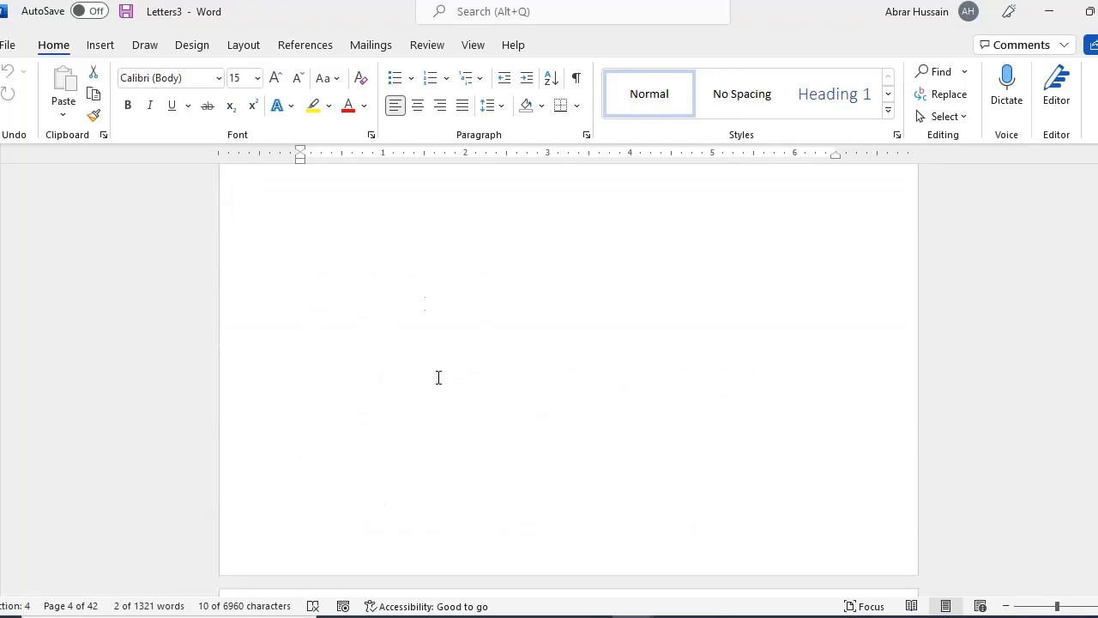
scroll(453, 260, up, 20)
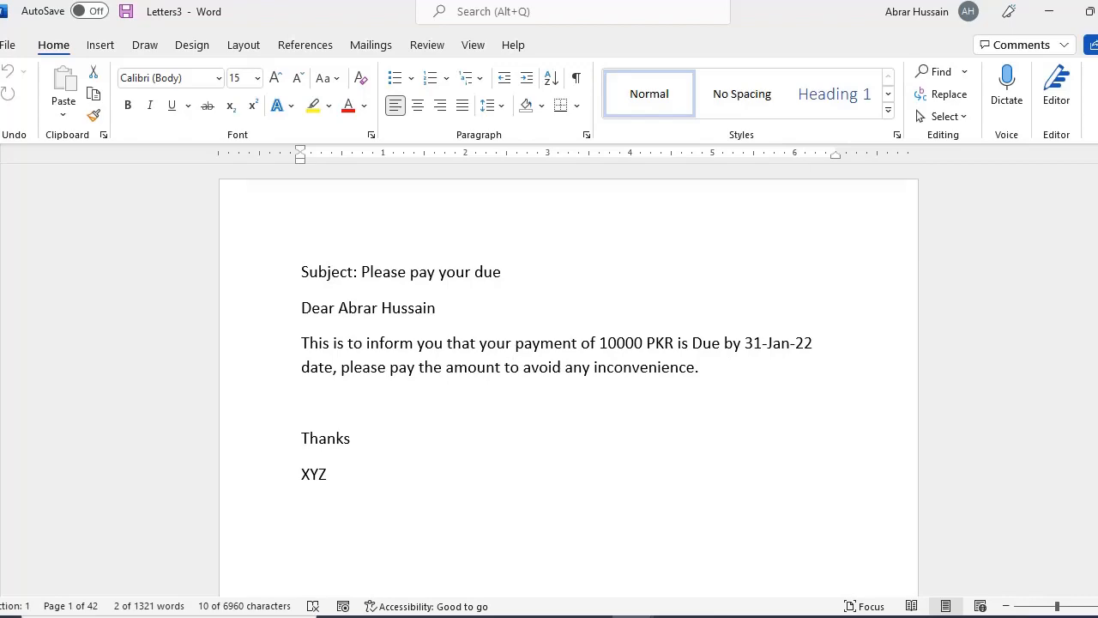
key(ctrl+w)
click(650, 407)
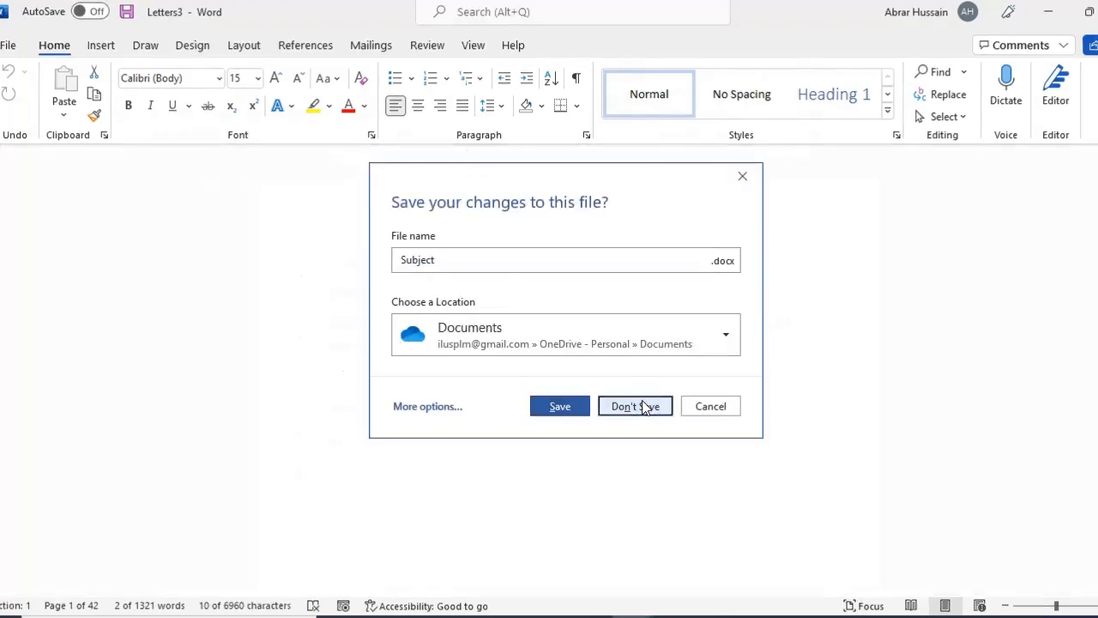
Open the e-mail merge settings, check the fields available for the recipient address, and cancel without sending
click(815, 99)
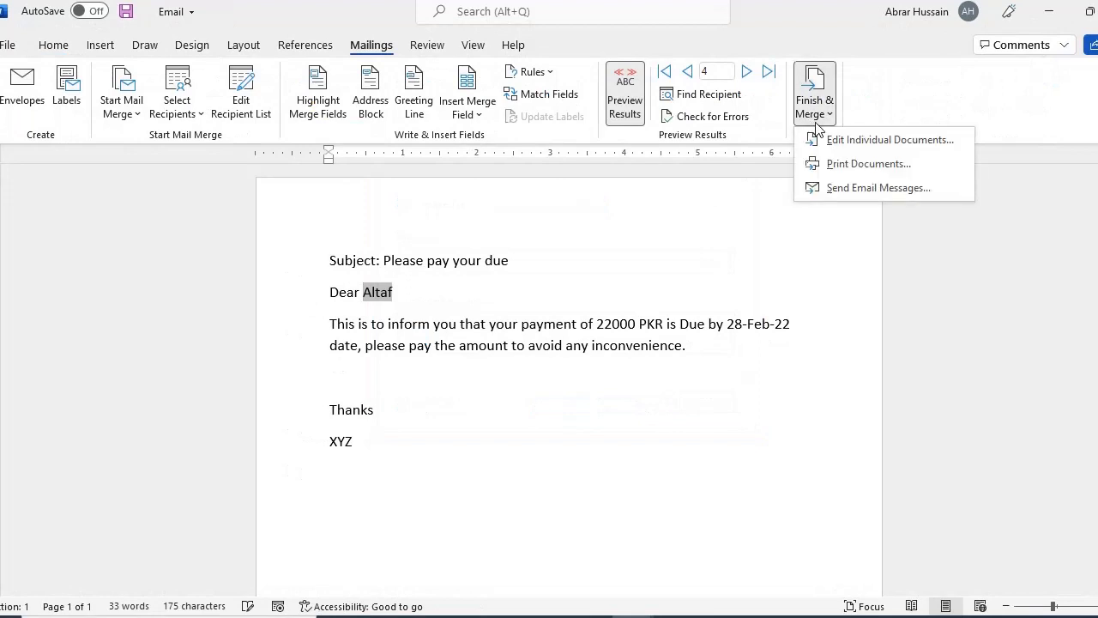
click(867, 188)
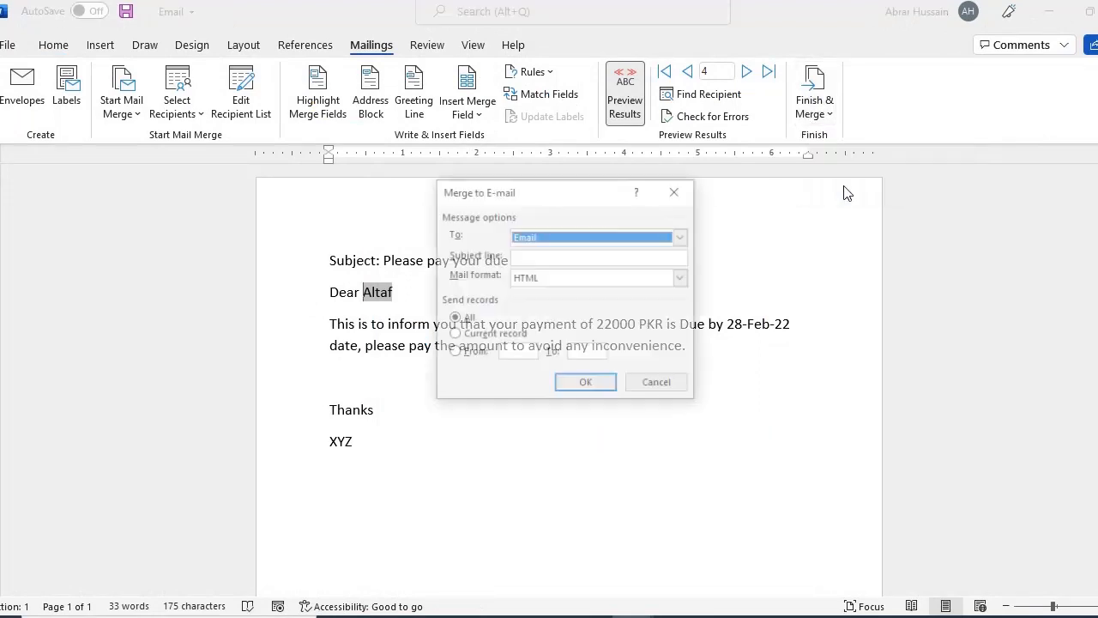
click(552, 245)
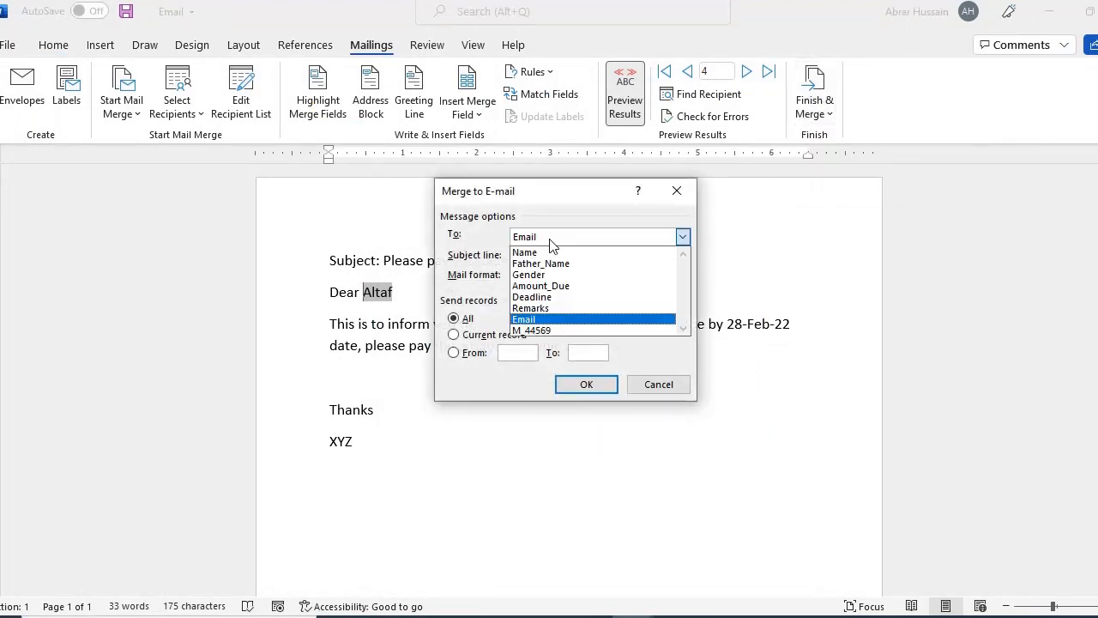
click(552, 245)
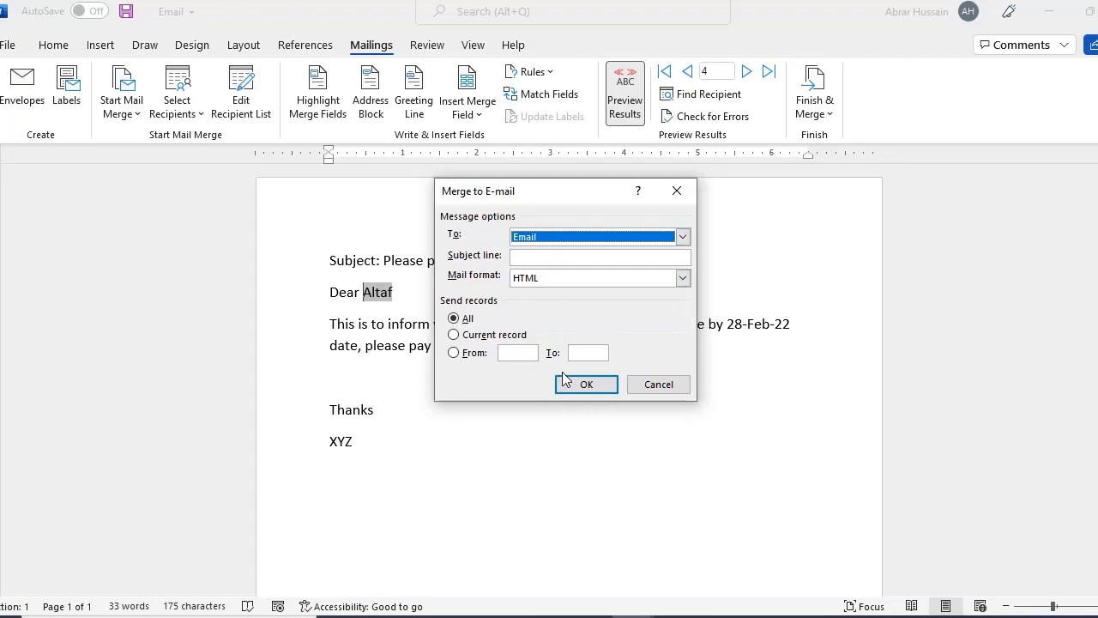
click(669, 390)
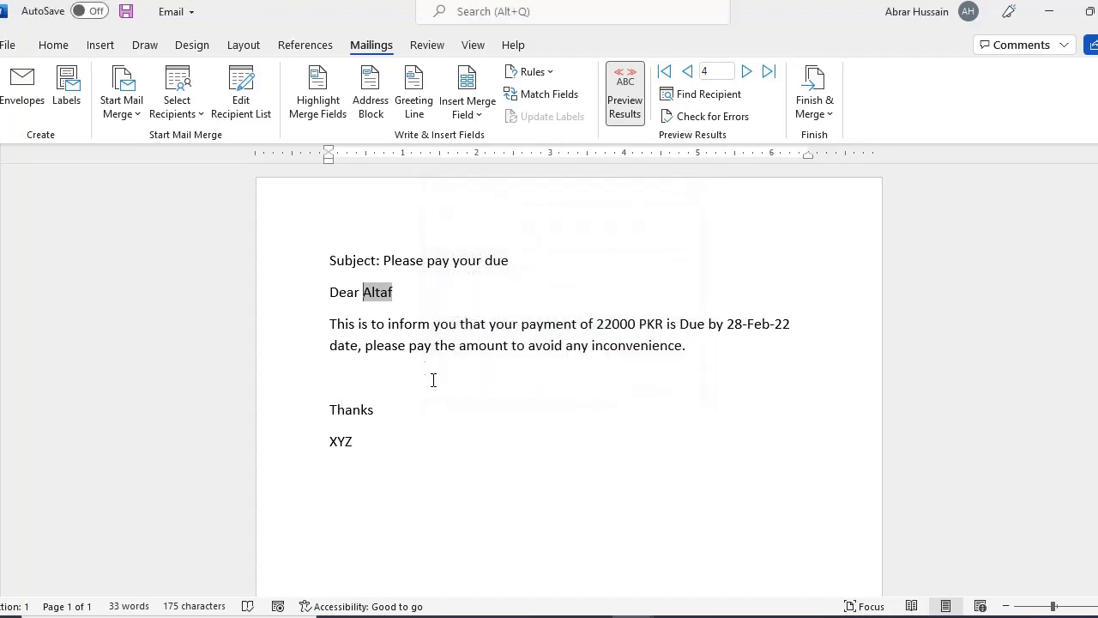
Switch to the Excel workbook and select the ID to Father Email columns of the first student records block on the Students sheet
key(alt+Tab)
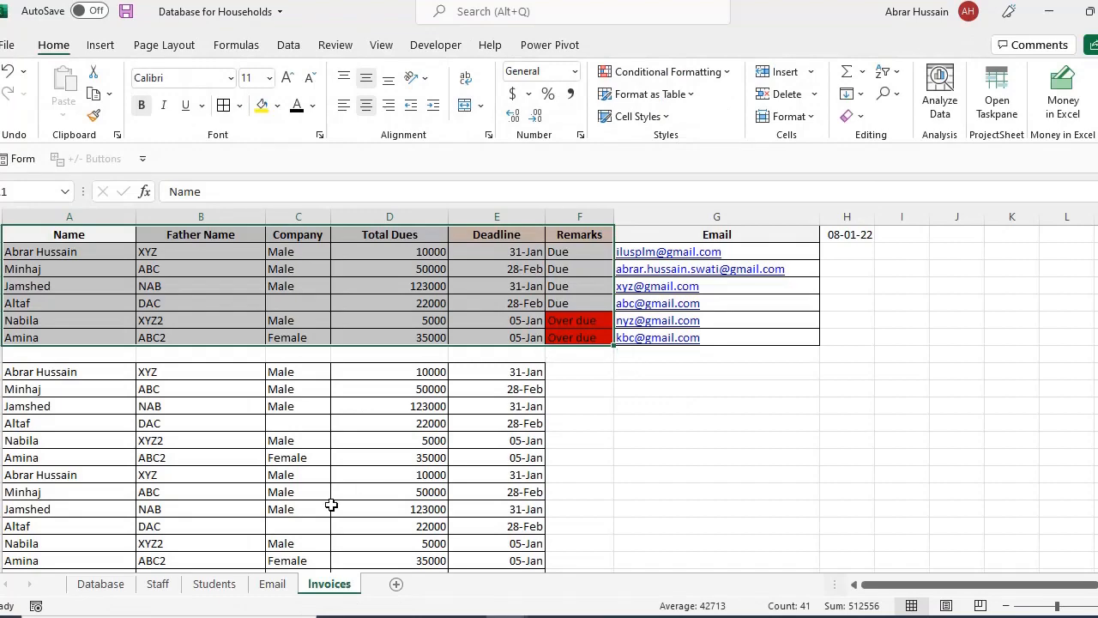
click(273, 582)
click(228, 591)
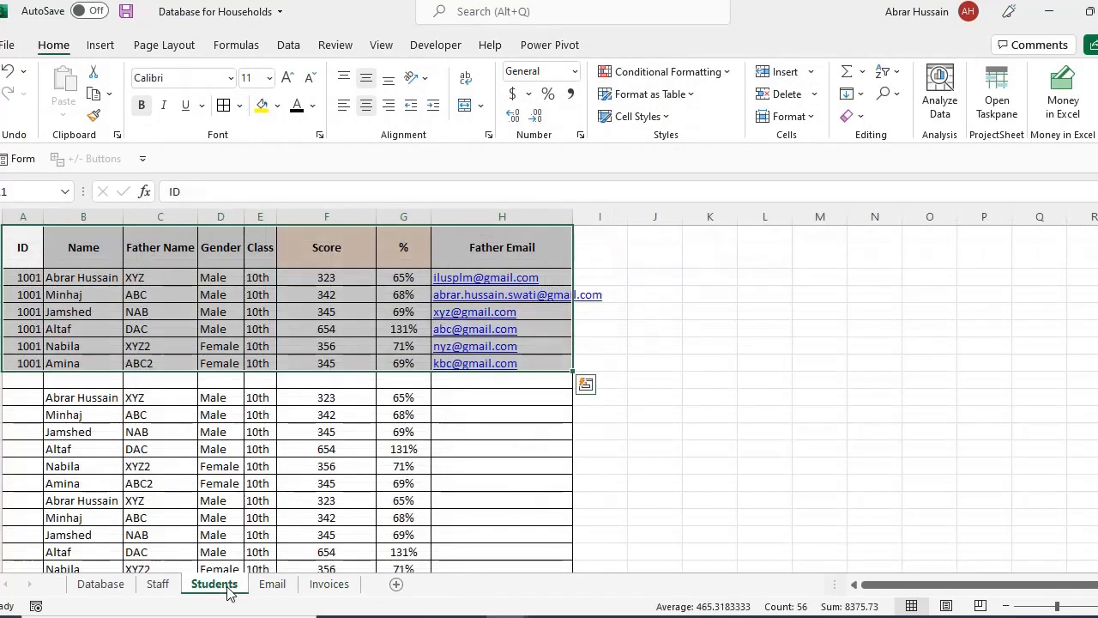
click(172, 590)
click(213, 590)
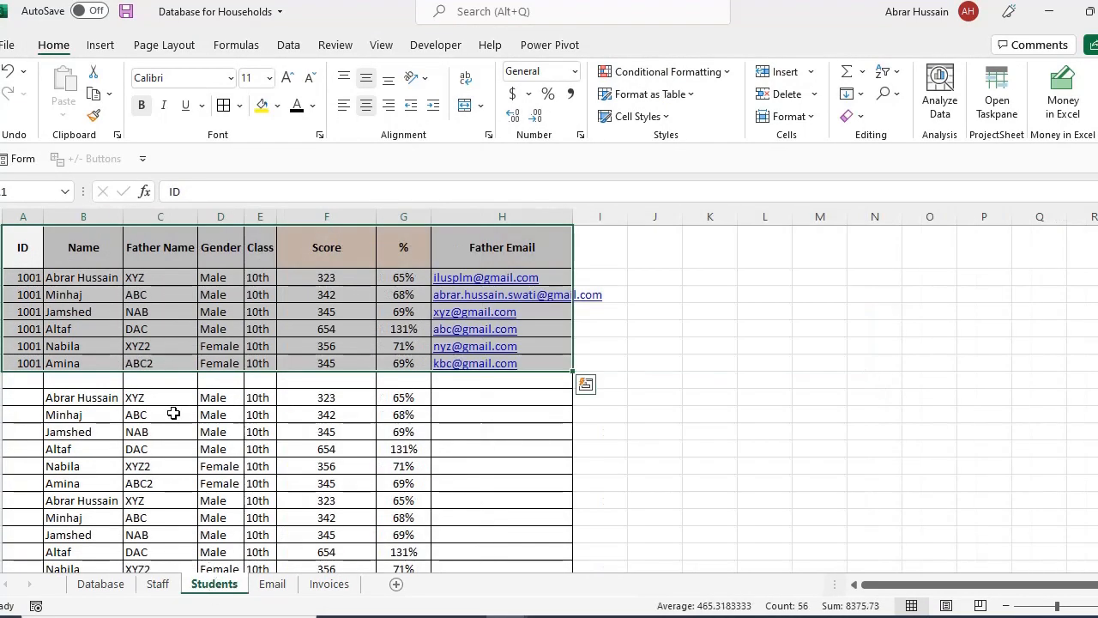
drag(24, 245, 459, 365)
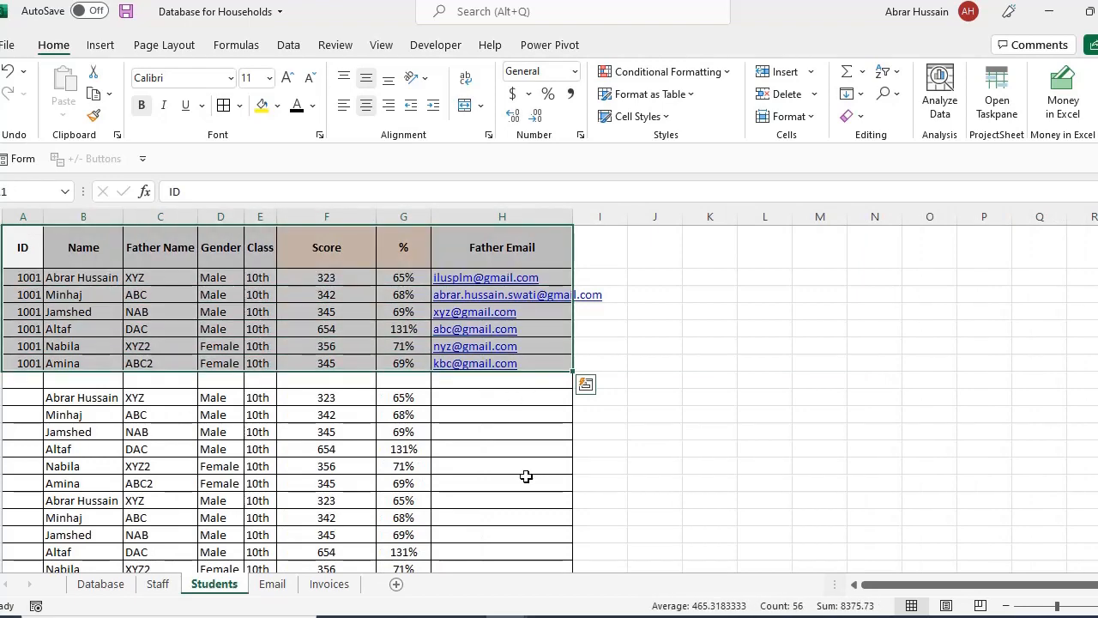
Switch to the Student Performance document in Word and examine its details table, Email line, Instructions and Subject wise details sections
click(631, 617)
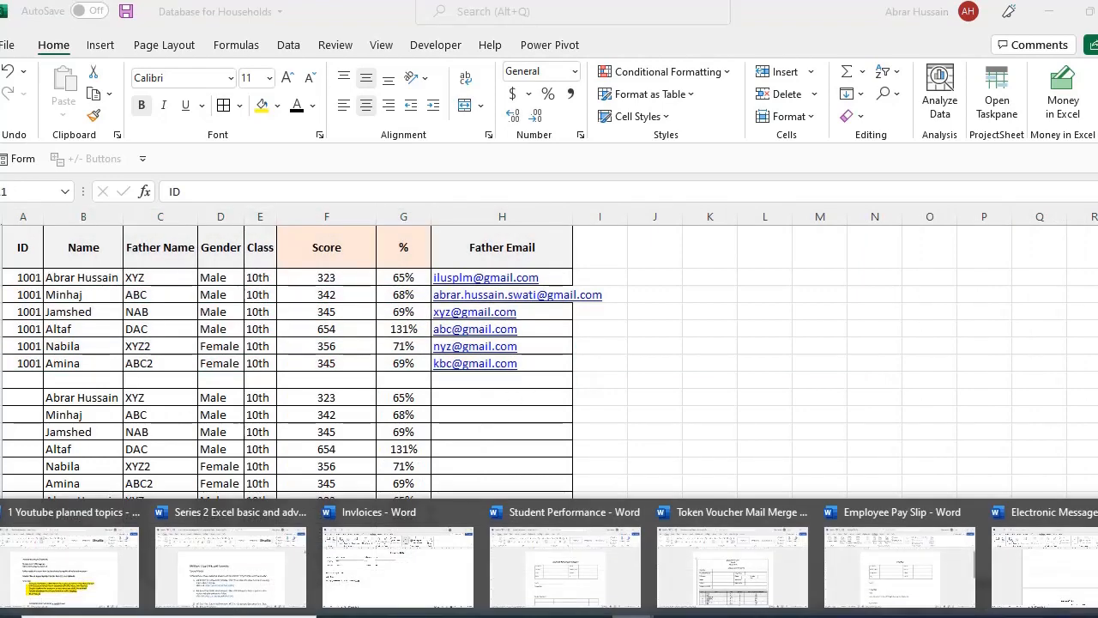
click(589, 564)
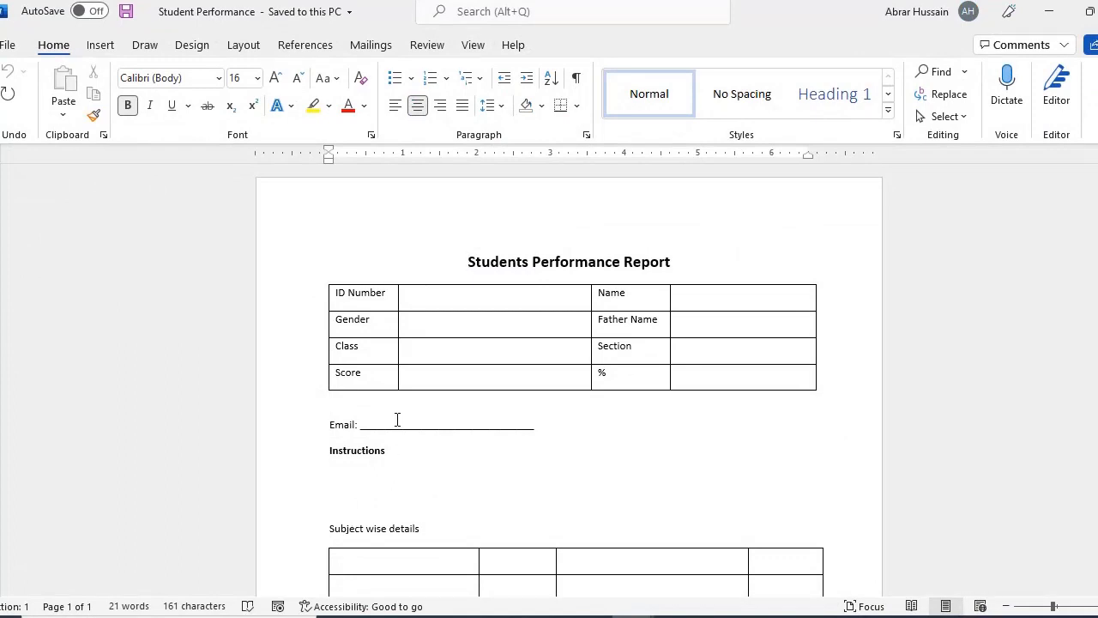
click(289, 426)
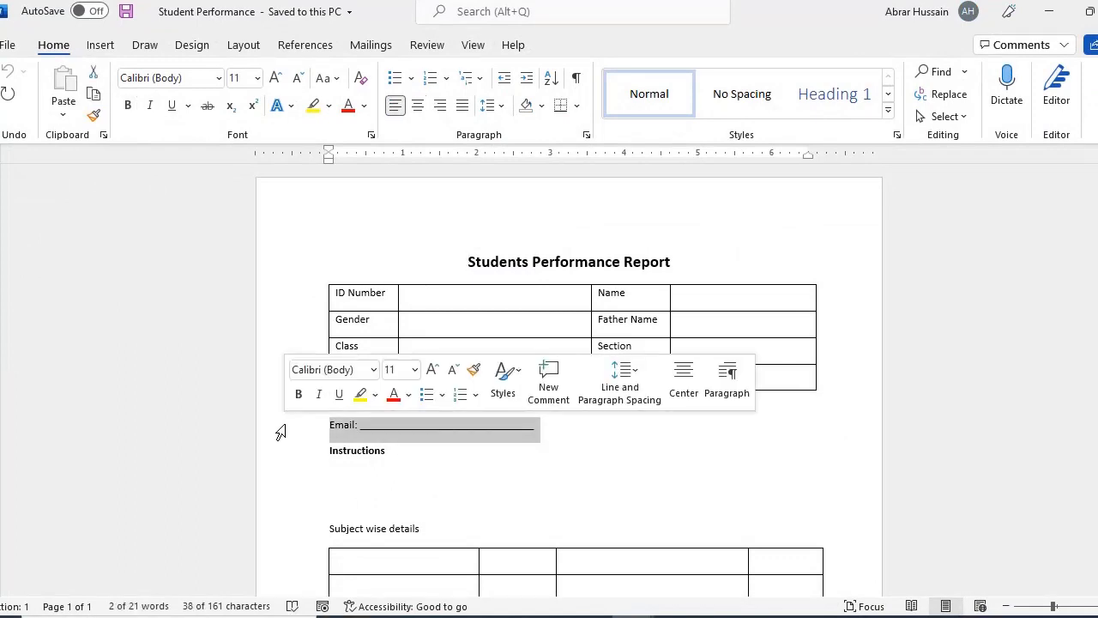
click(403, 496)
scroll(402, 497, down, 3)
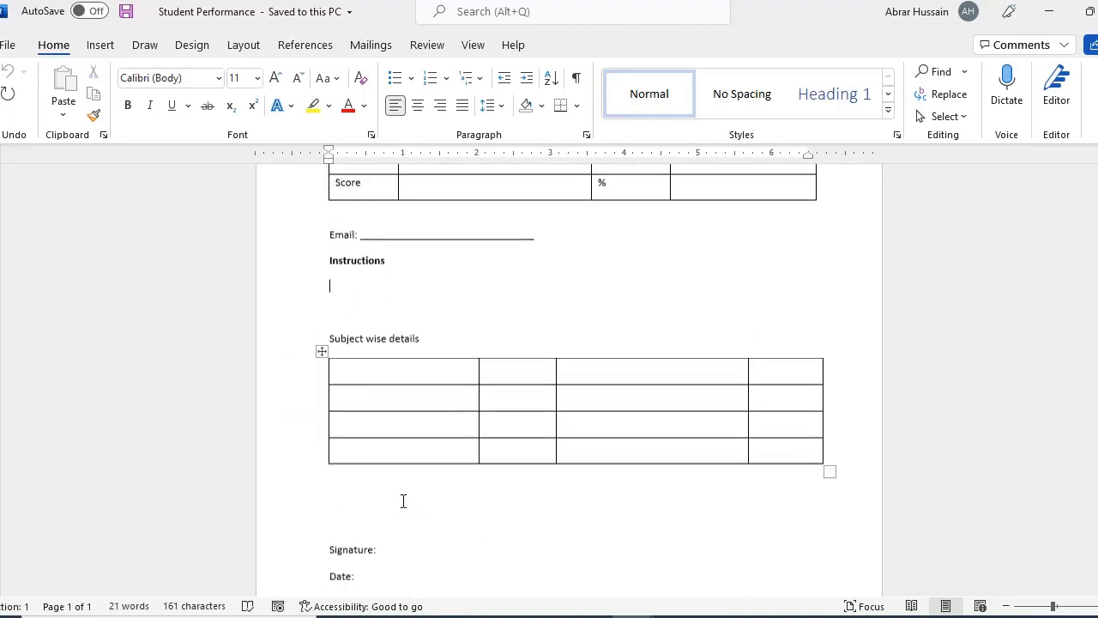
scroll(403, 500, up, 3)
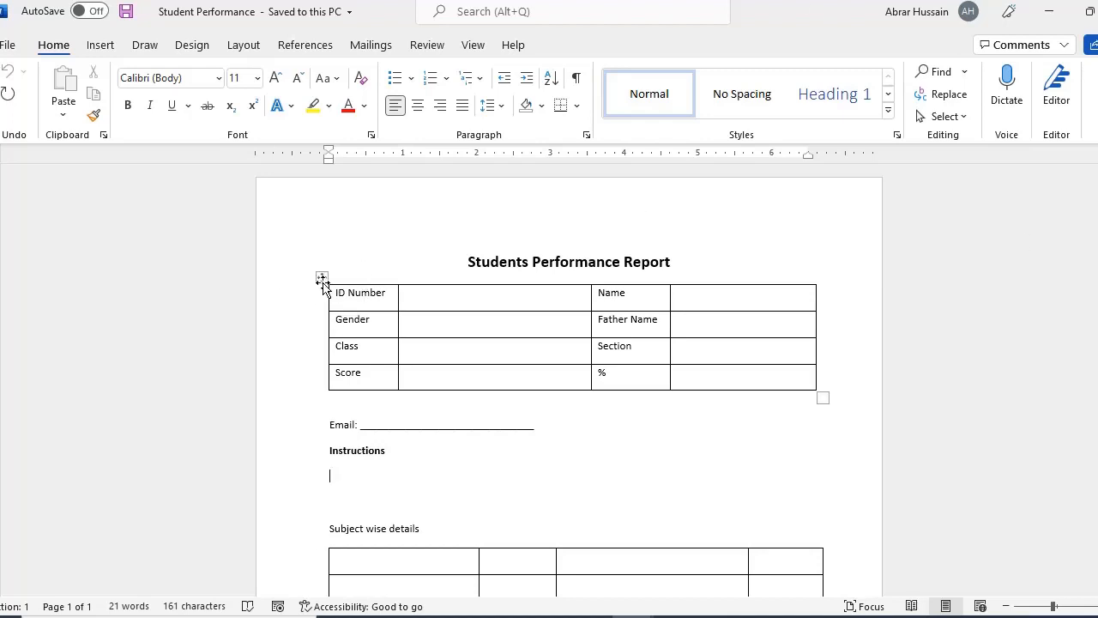
click(321, 280)
scroll(519, 476, down, 2)
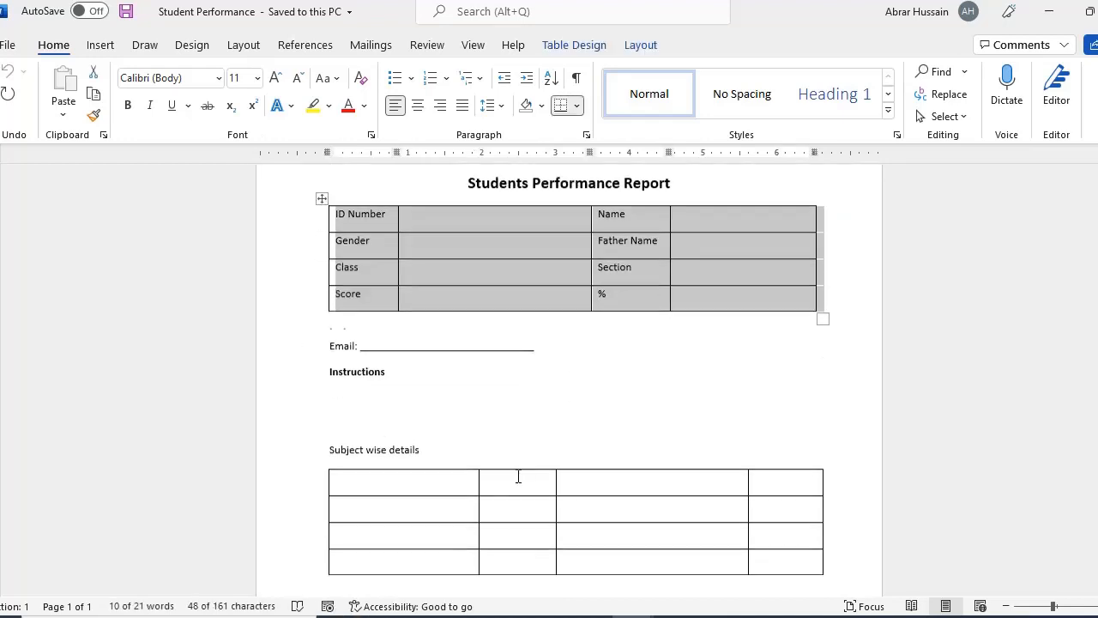
scroll(515, 489, down, 4)
scroll(502, 463, up, 4)
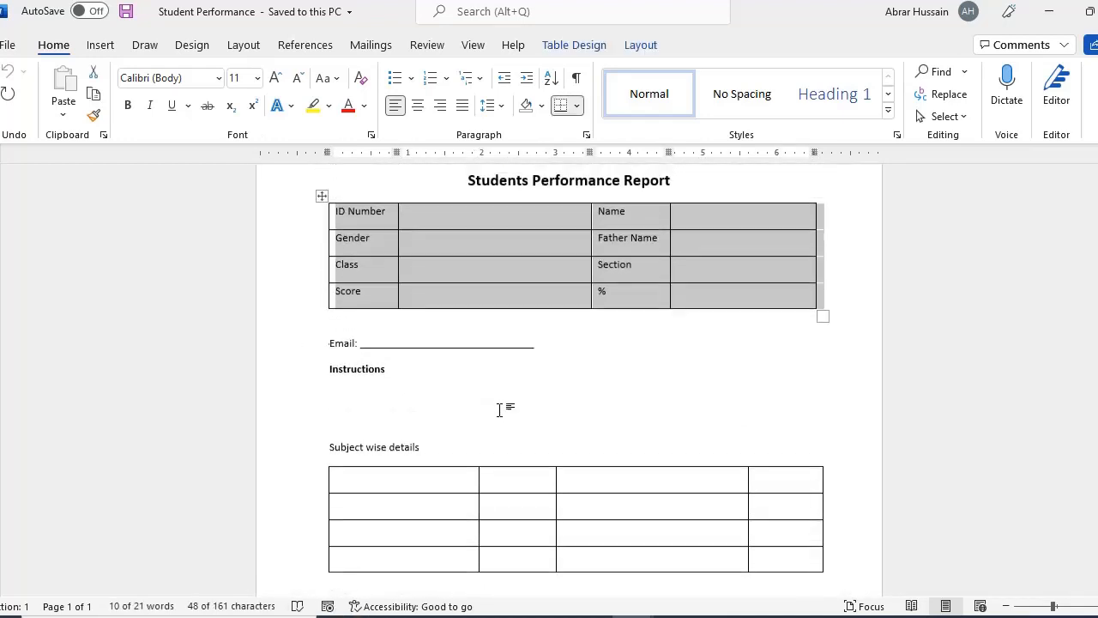
scroll(500, 410, up, 2)
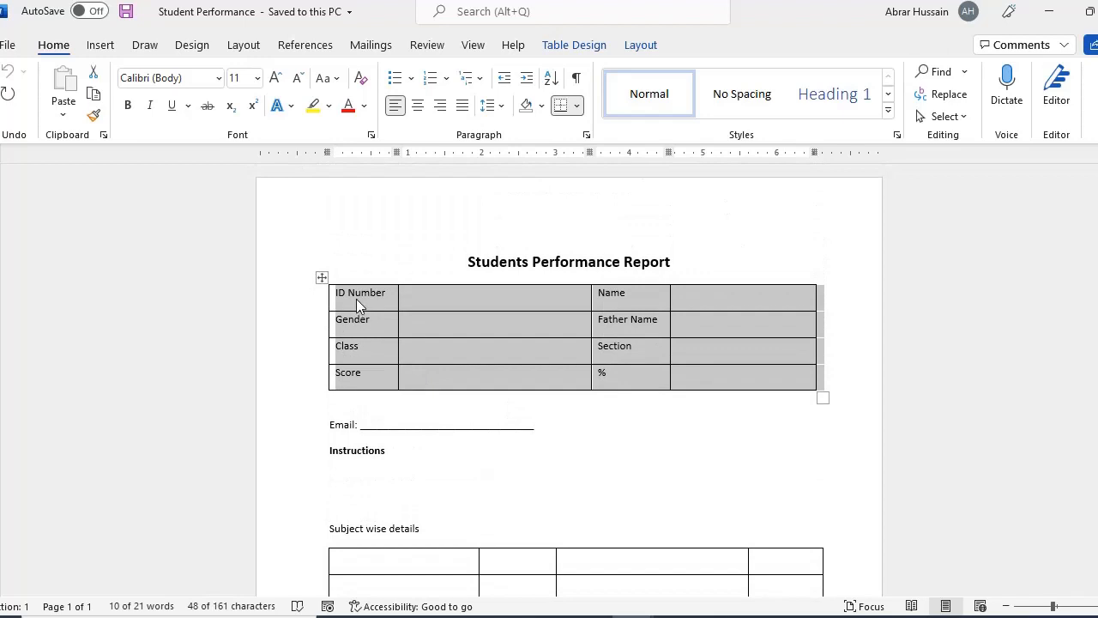
Go through the blank cells beside each label in the student details table and select the blank line after "Email:"
click(473, 299)
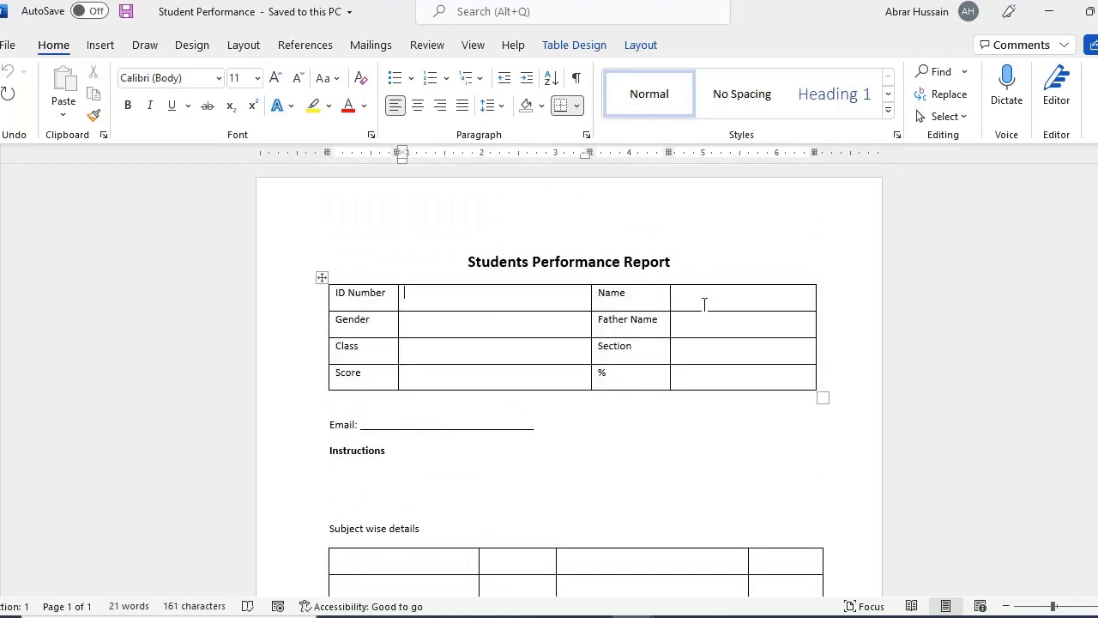
click(704, 304)
click(478, 338)
click(731, 328)
click(471, 359)
click(711, 350)
click(434, 384)
click(731, 378)
drag(362, 429, 569, 434)
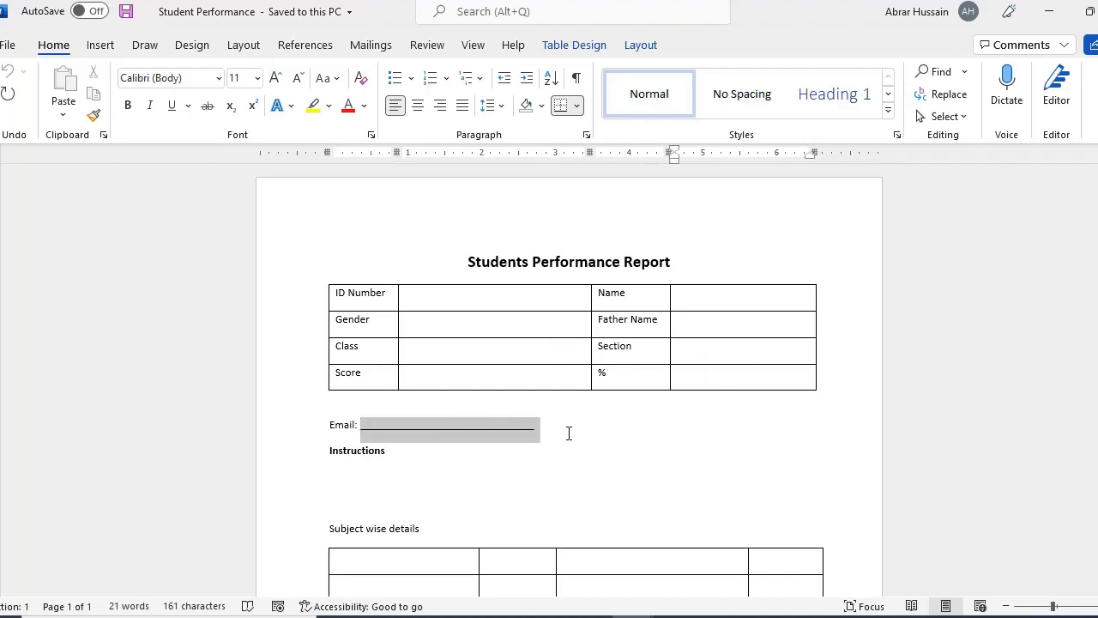
Examine the blank area under Instructions, the empty Subject wise details table and the Signature and Date lines of the report
click(361, 471)
drag(417, 497, 417, 501)
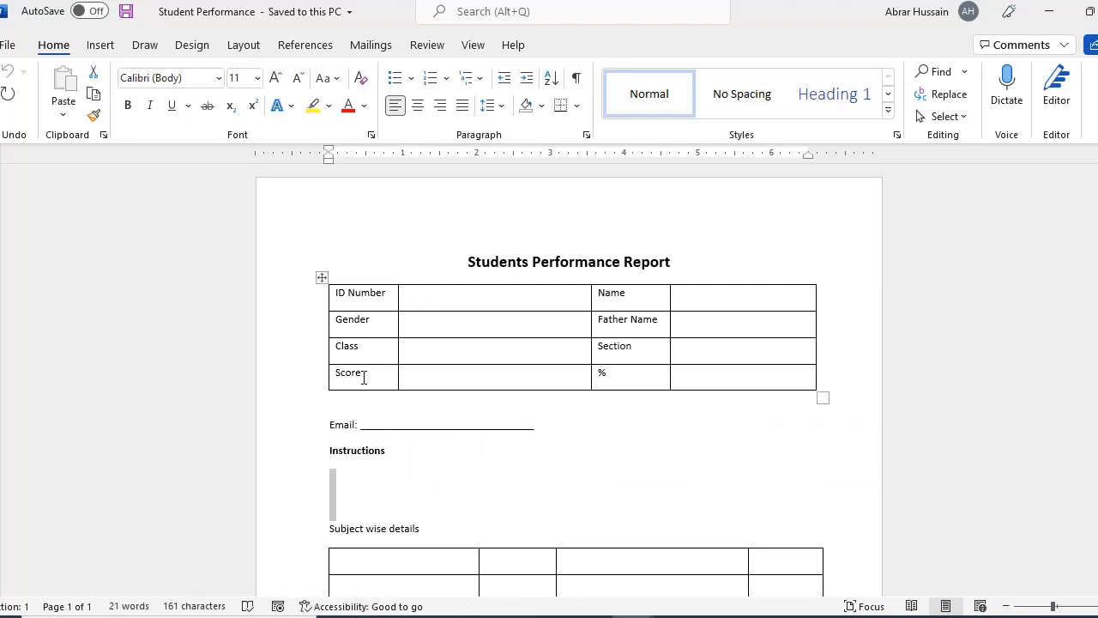
scroll(369, 394, down, 5)
drag(385, 351, 773, 421)
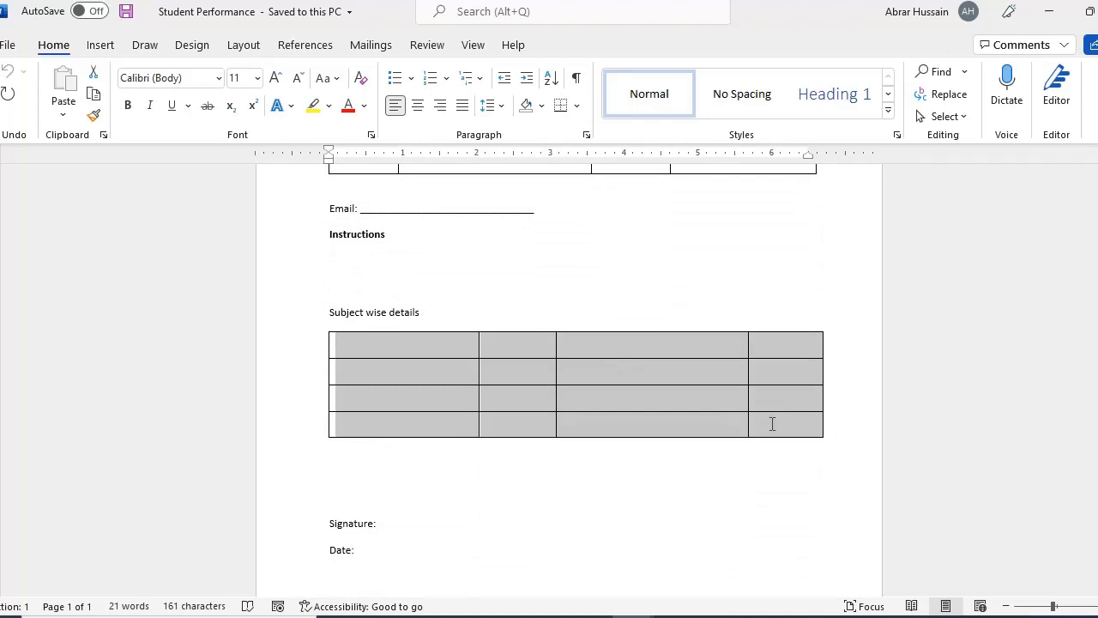
scroll(441, 466, down, 2)
scroll(441, 466, up, 4)
scroll(466, 284, up, 2)
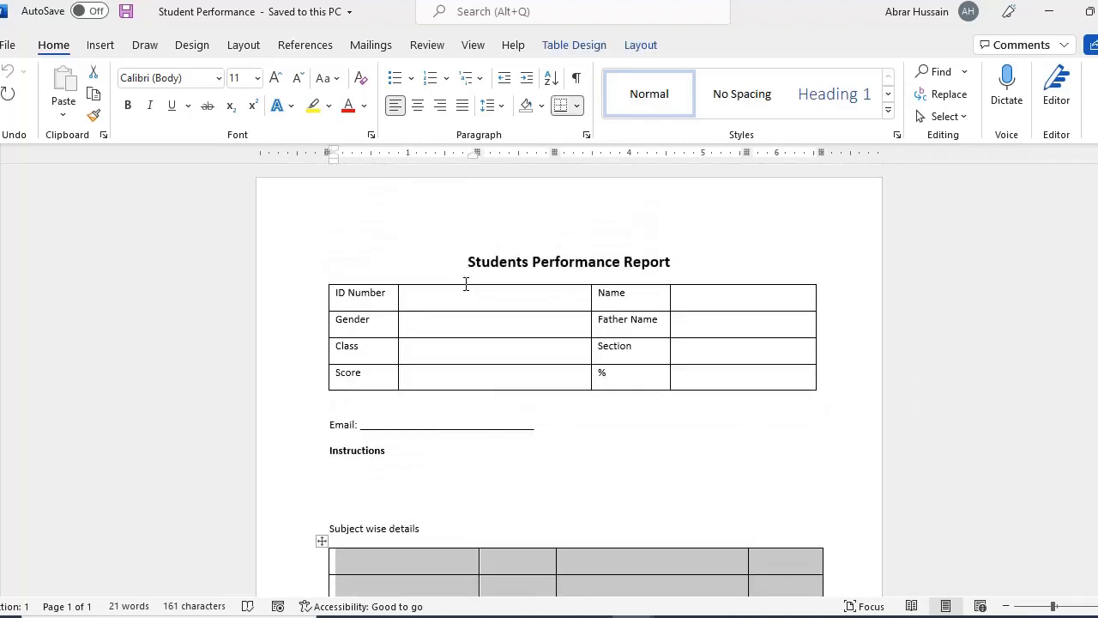
click(469, 266)
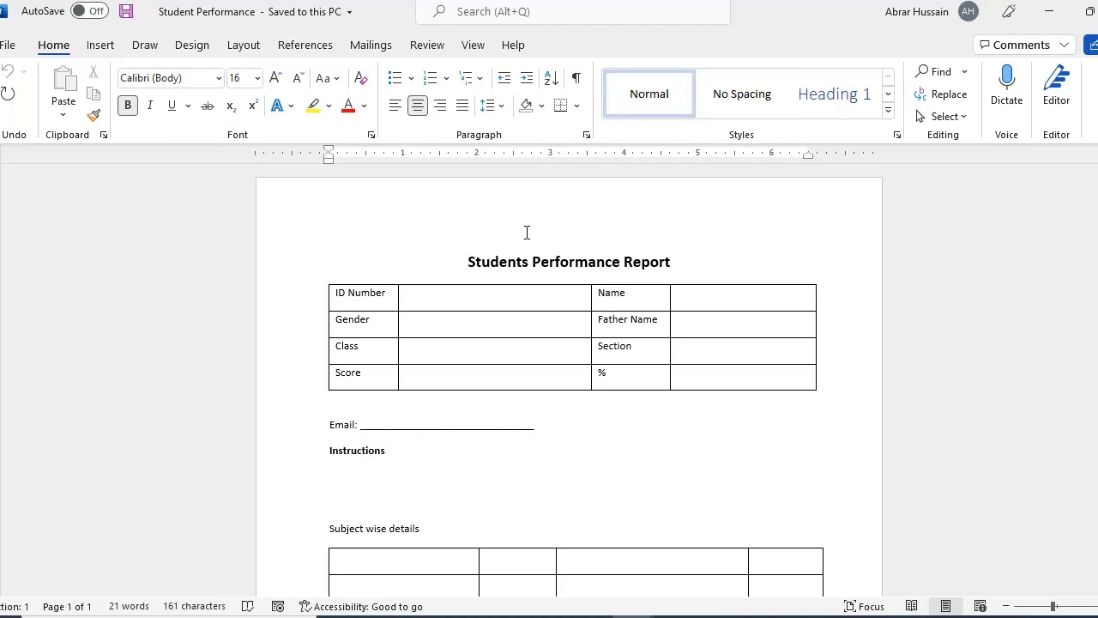
Review the mail merge document types without changing the type, and choose to use an existing list as the recipients
click(369, 47)
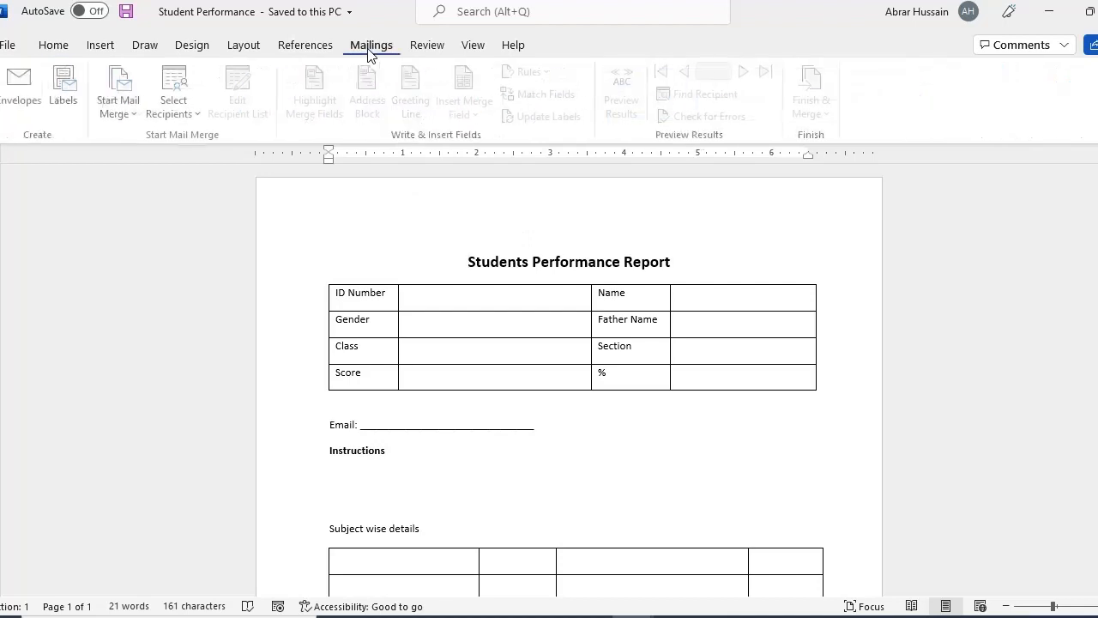
click(120, 117)
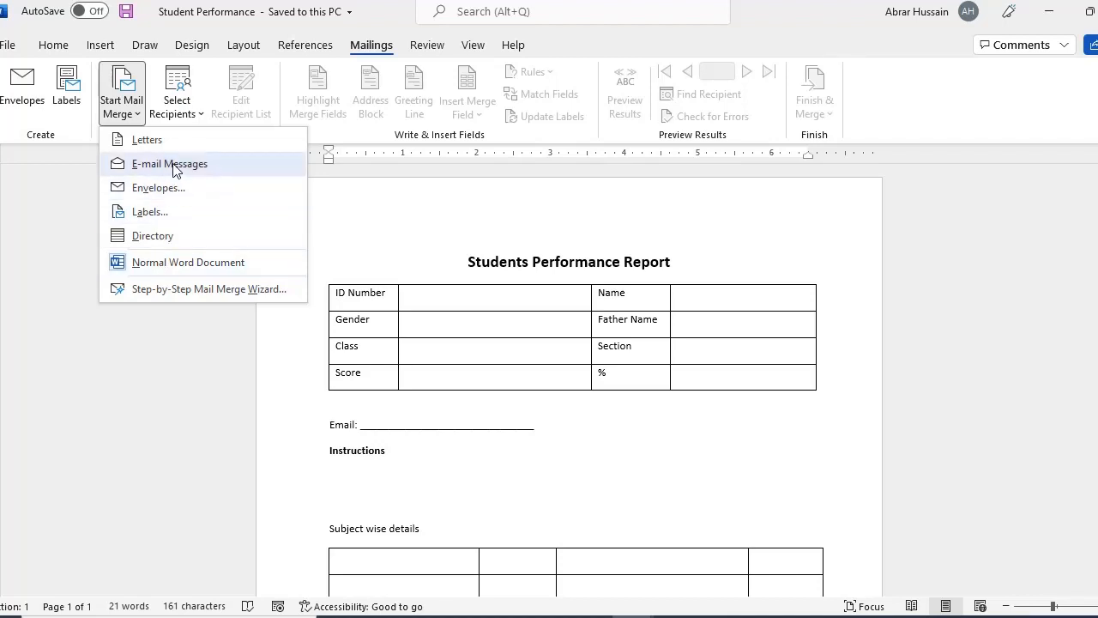
click(466, 372)
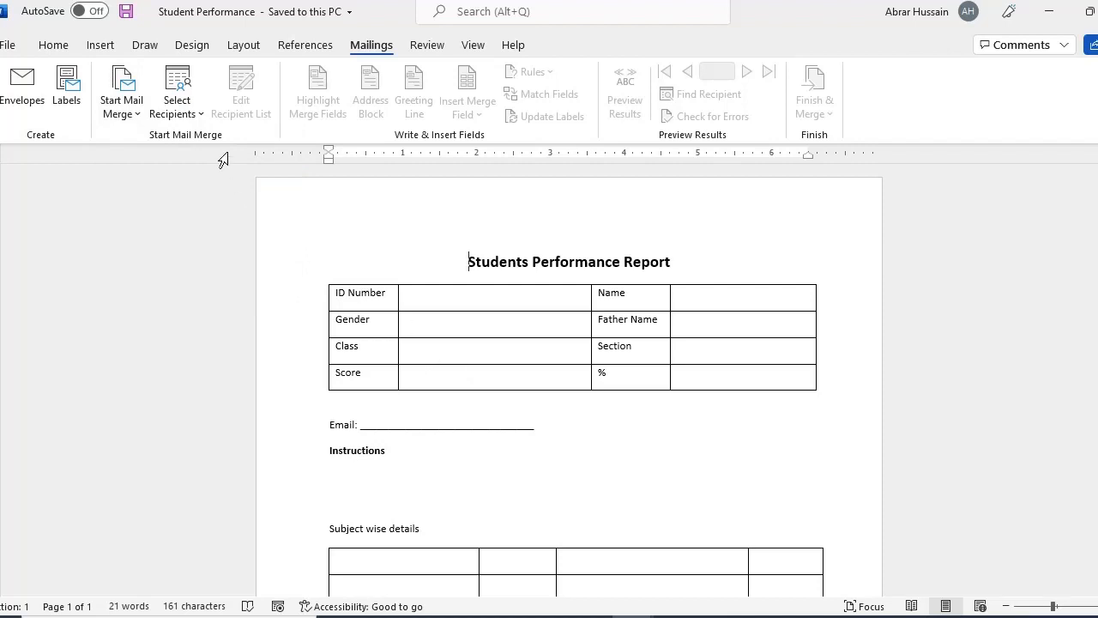
click(180, 103)
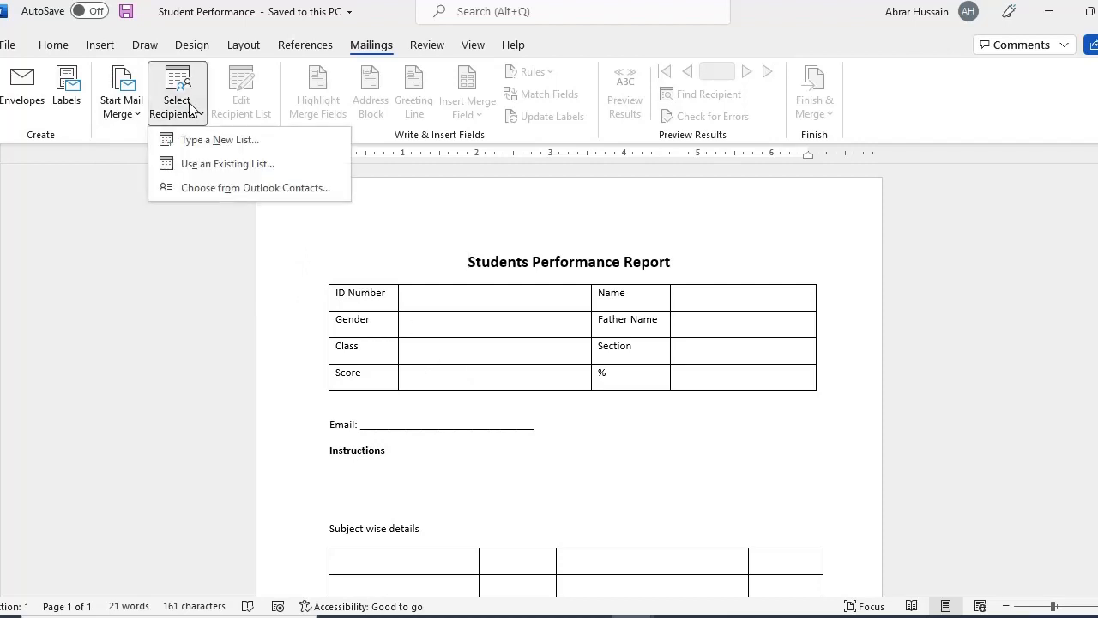
click(208, 169)
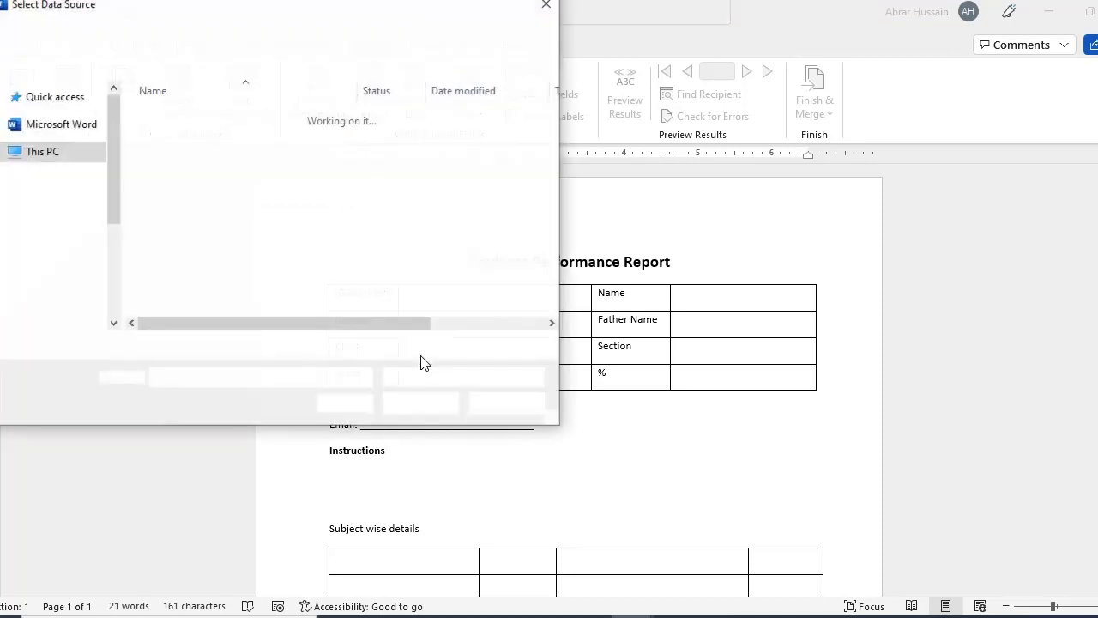
Open the Database for Households workbook from the 2 Mail Merge folder on drive D and connect its Students$ table as data source
click(64, 283)
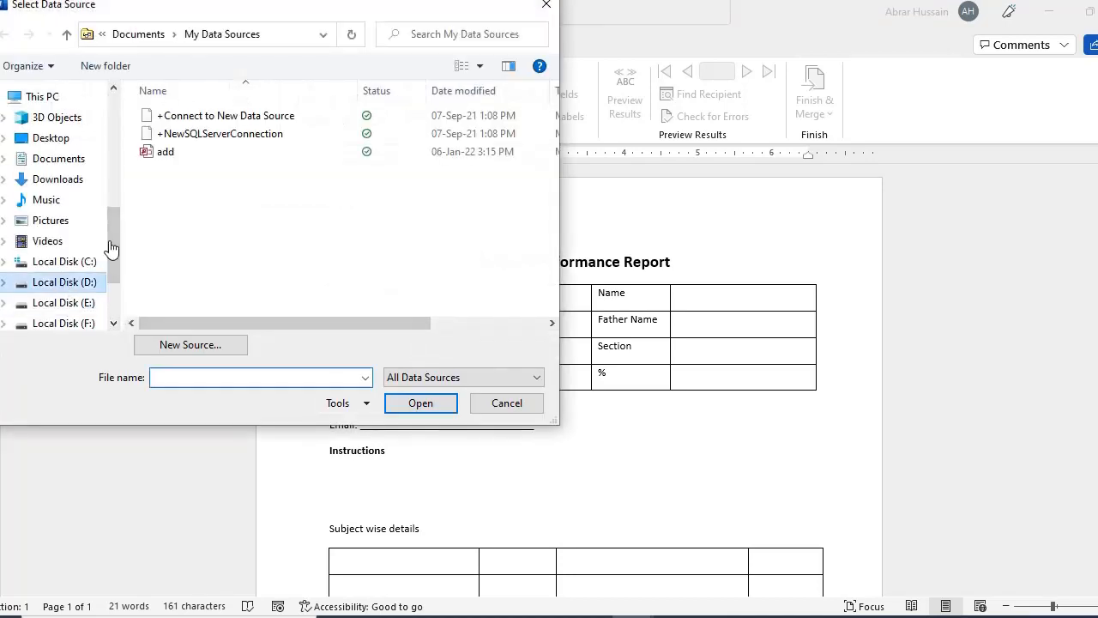
scroll(176, 227, down, 1)
double_click(197, 258)
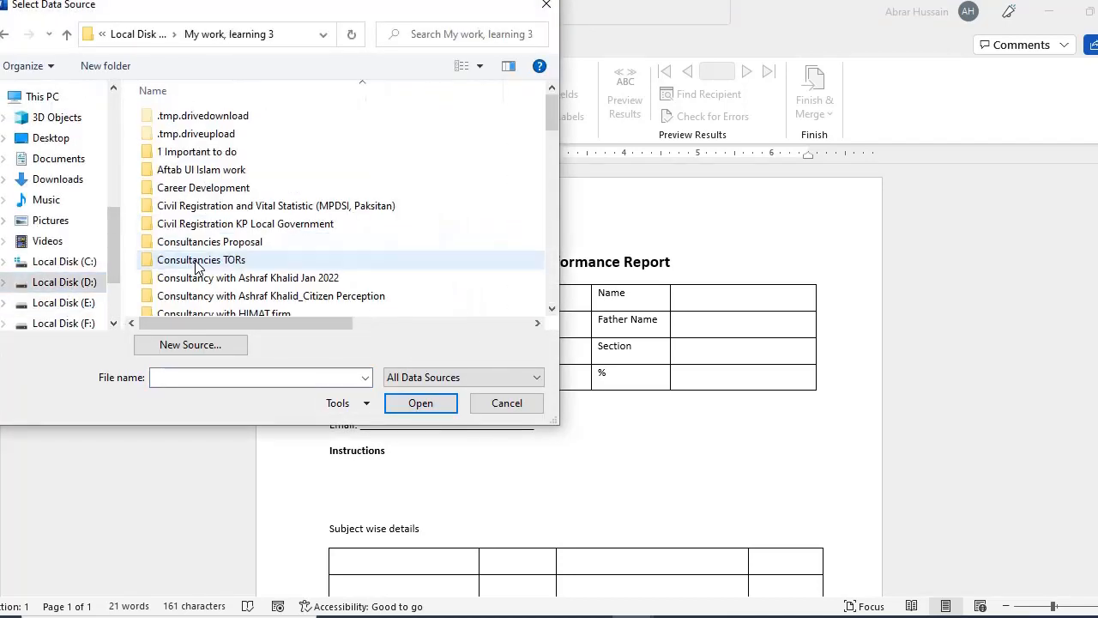
scroll(198, 268, down, 2)
scroll(197, 268, down, 10)
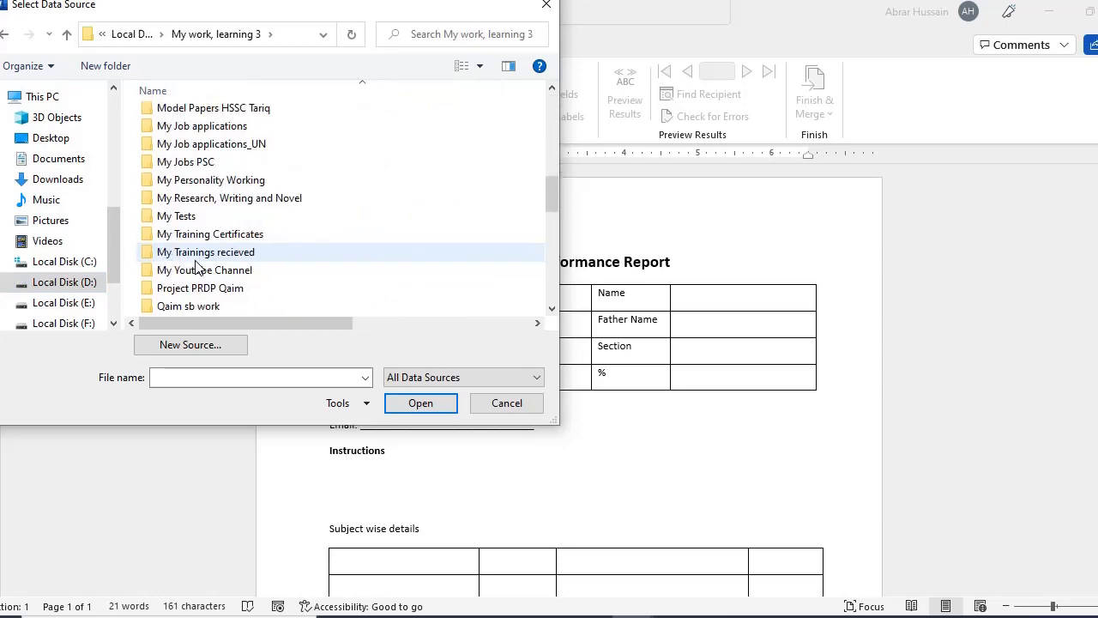
double_click(197, 270)
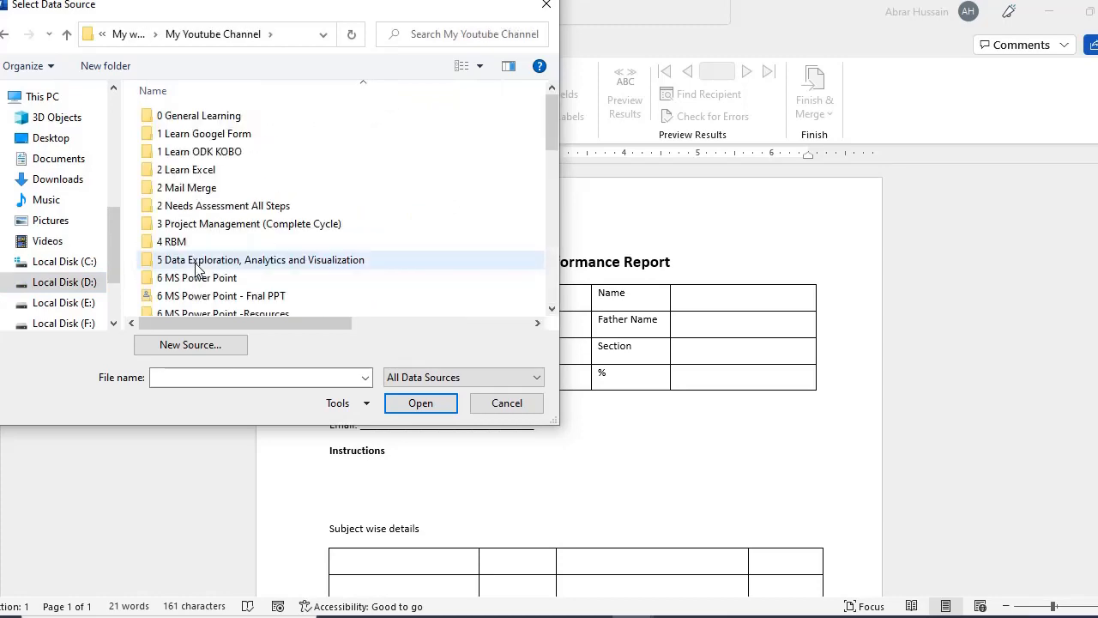
double_click(203, 189)
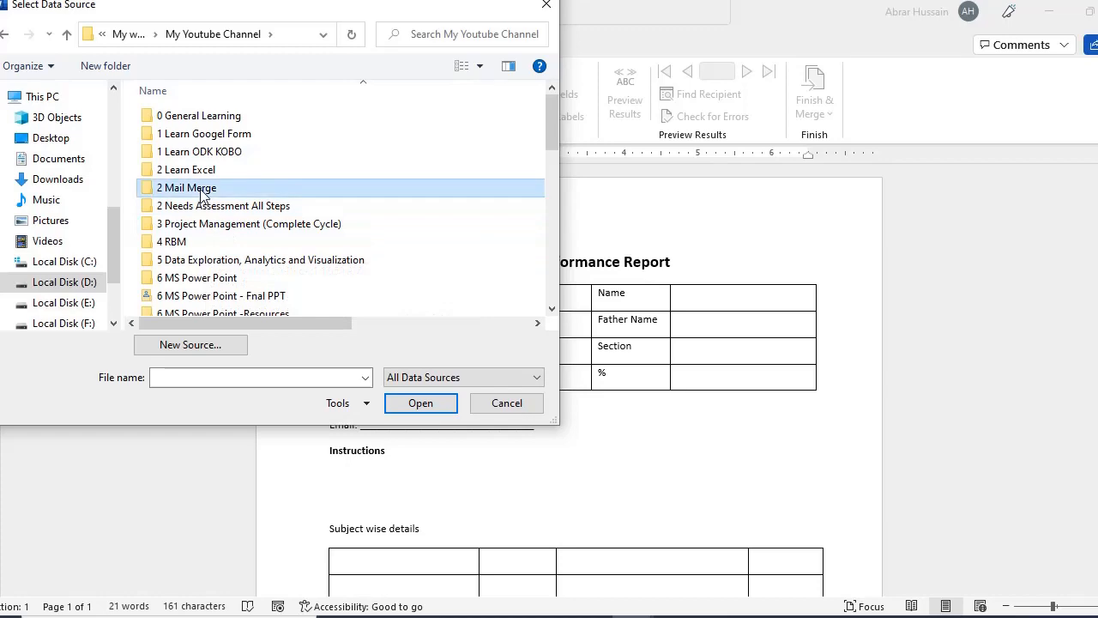
double_click(180, 134)
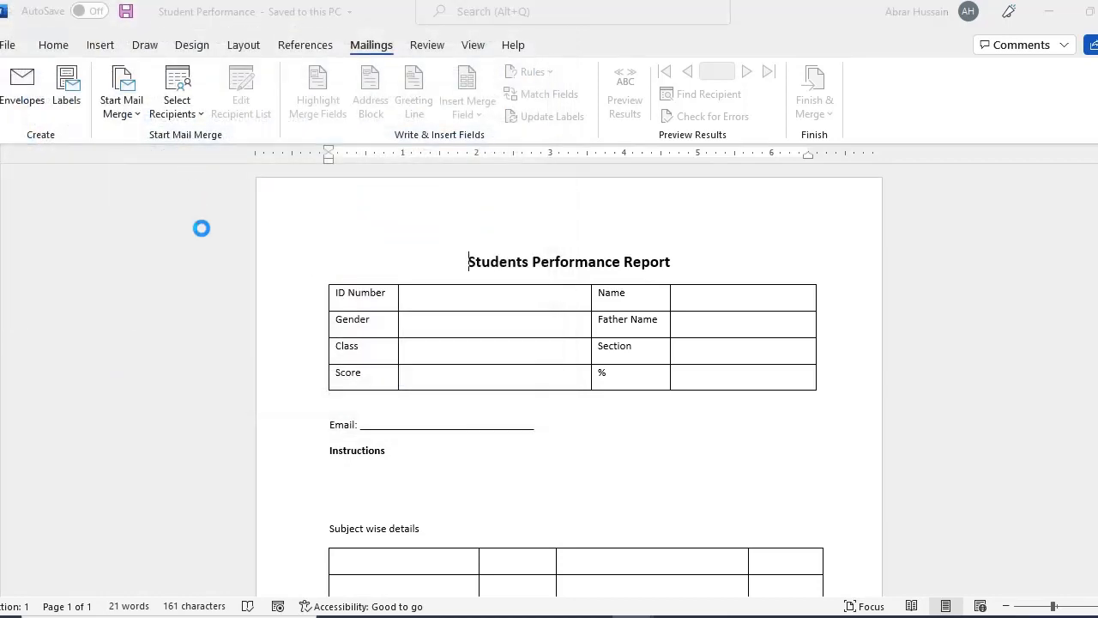
click(33, 105)
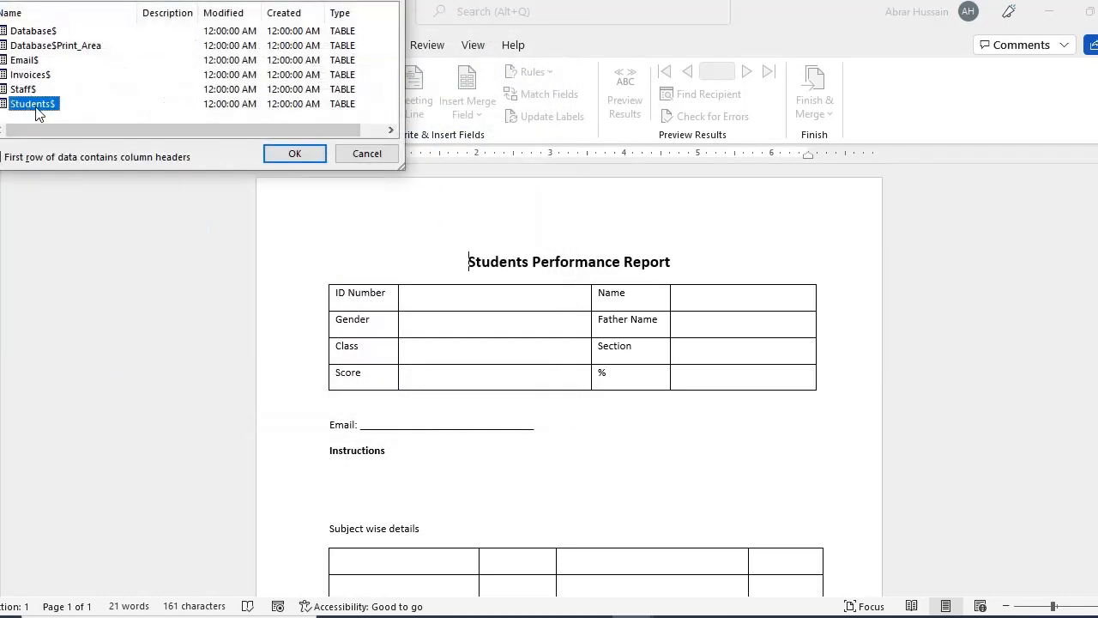
click(292, 153)
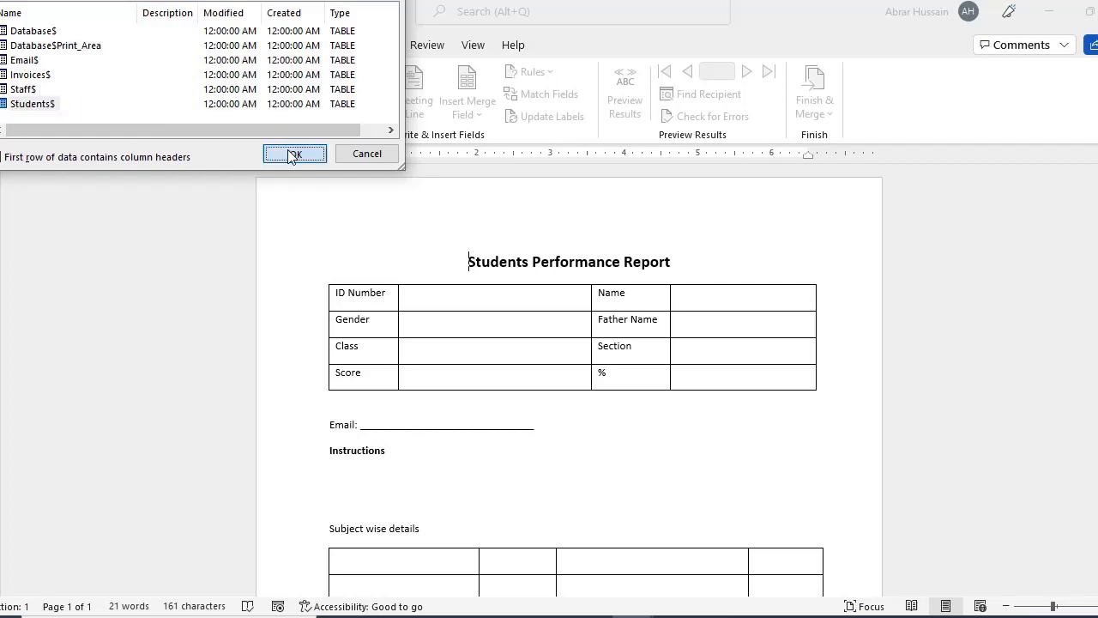
Insert the ID merge field beside "ID Number" and the Name merge field beside "Name" in the student details table
click(430, 298)
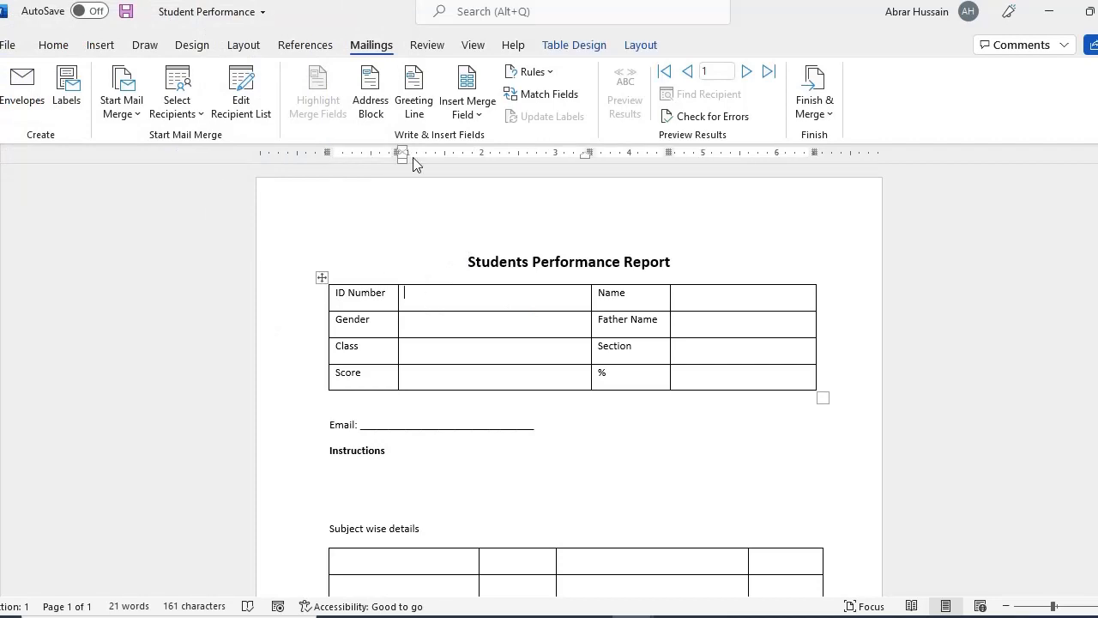
click(477, 114)
click(496, 143)
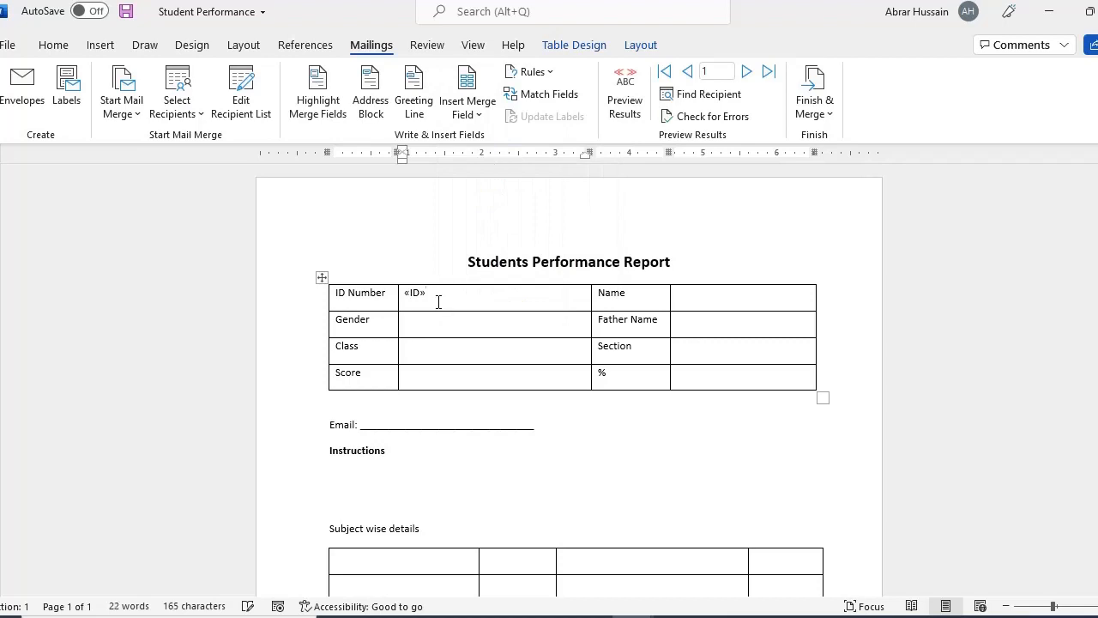
click(725, 300)
click(463, 114)
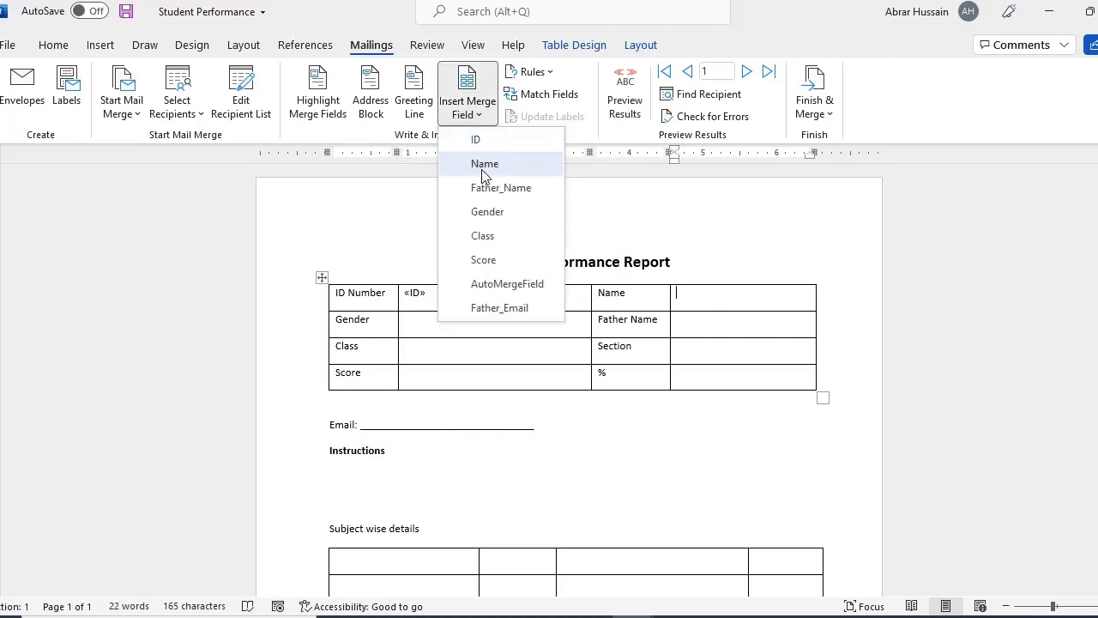
click(483, 174)
Insert the Gender merge field beside "Gender" and the Father_Name merge field beside "Father Name"
click(420, 327)
click(463, 116)
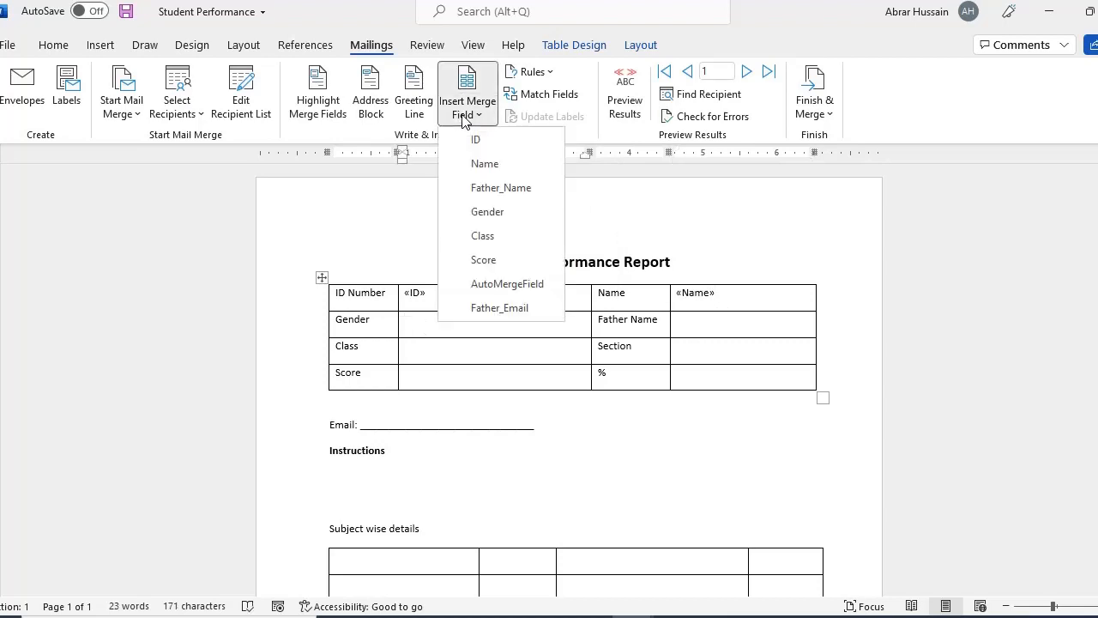
click(488, 212)
click(705, 324)
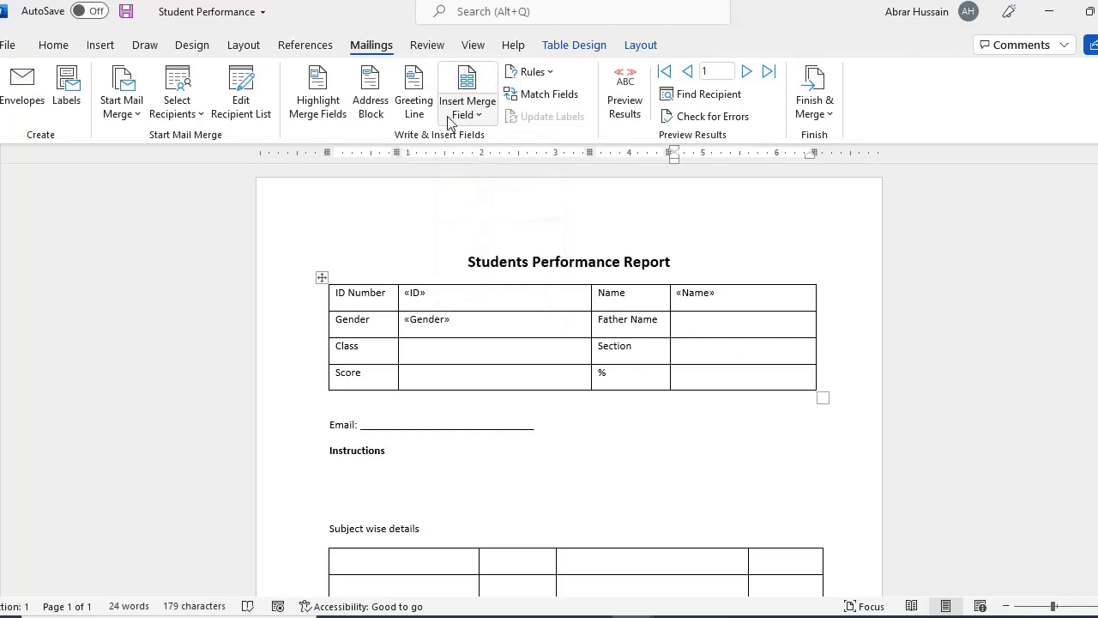
click(448, 123)
click(482, 188)
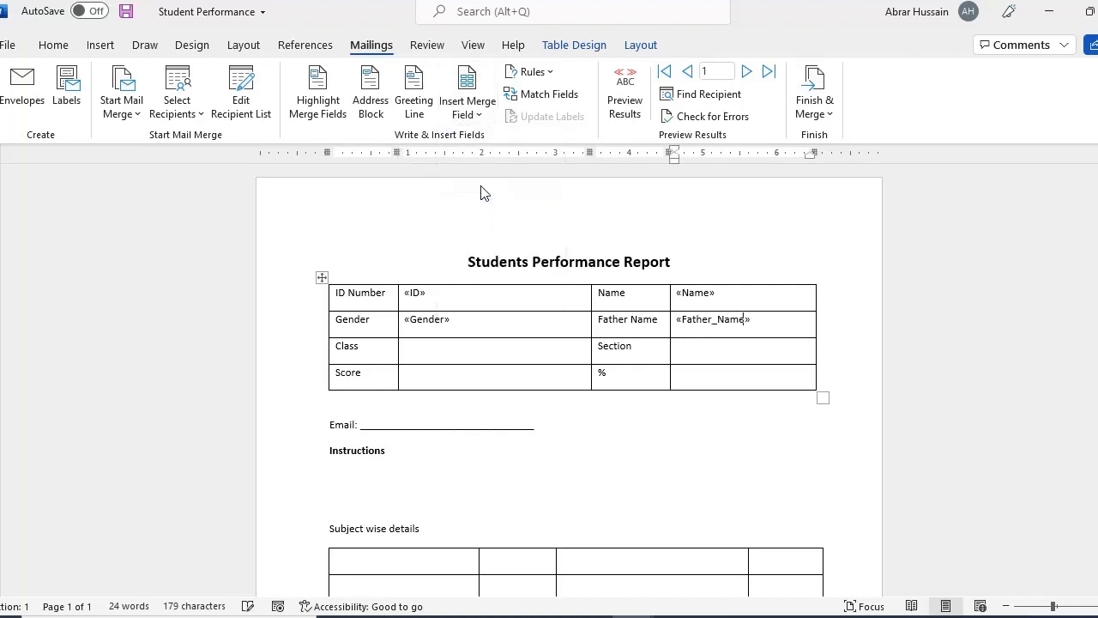
Insert the Class merge field beside "Class" and the Score merge field beside "Score", leaving the Section cell blank
click(435, 347)
click(464, 114)
click(479, 237)
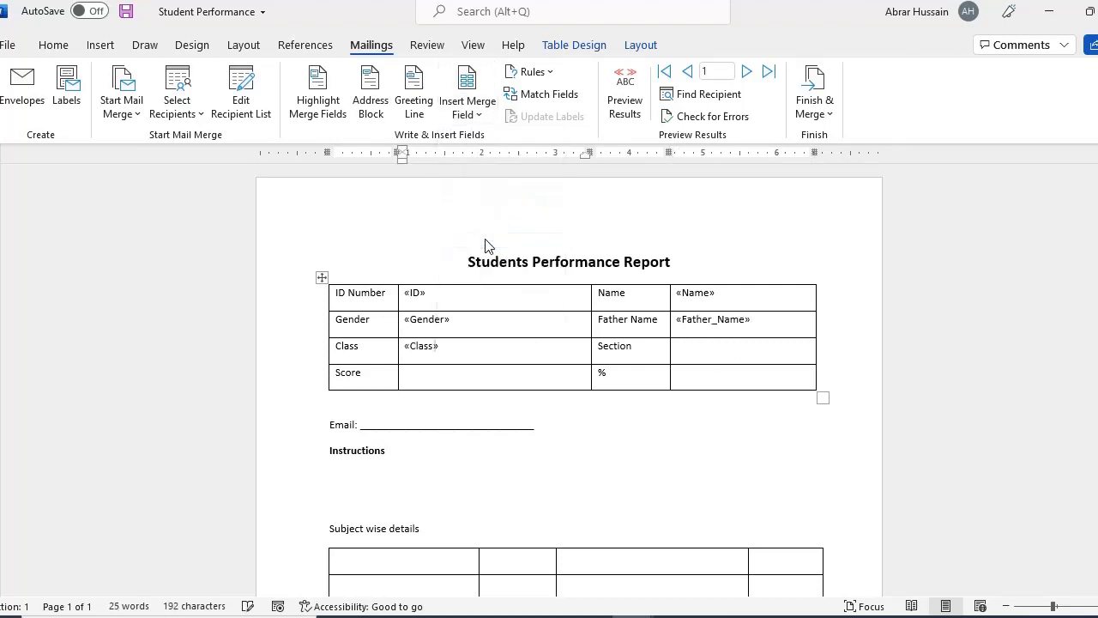
click(710, 349)
click(466, 112)
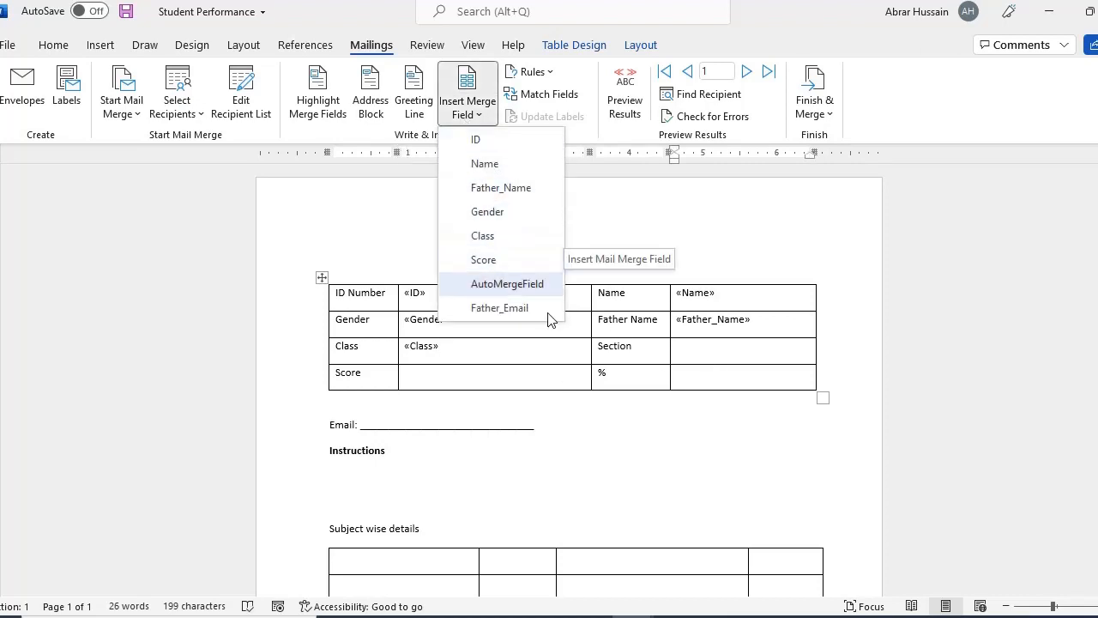
click(470, 382)
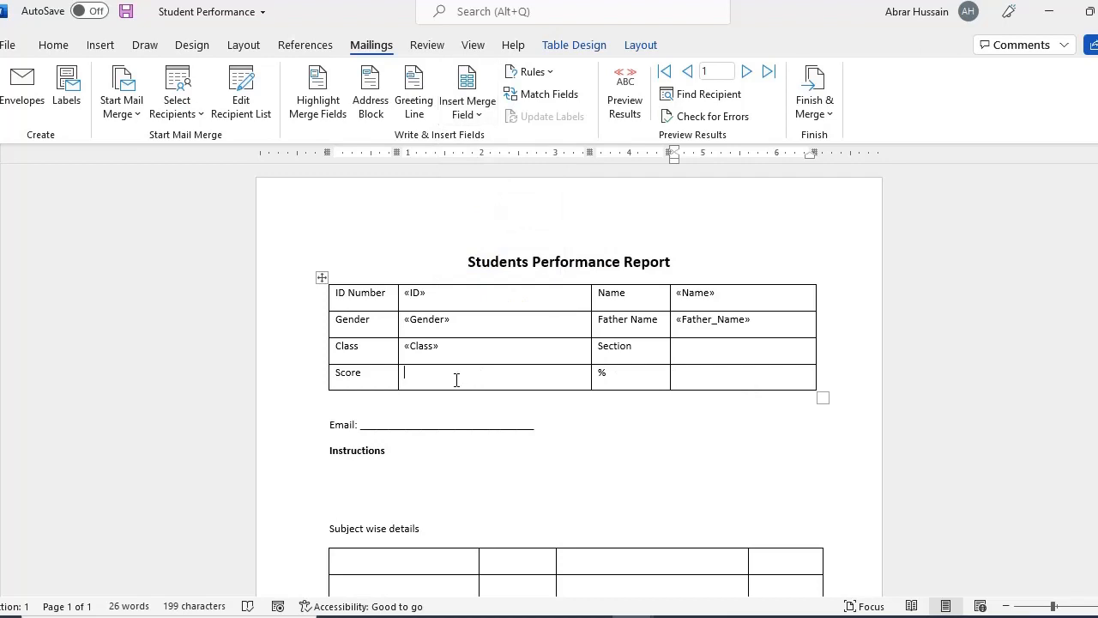
click(452, 115)
click(483, 259)
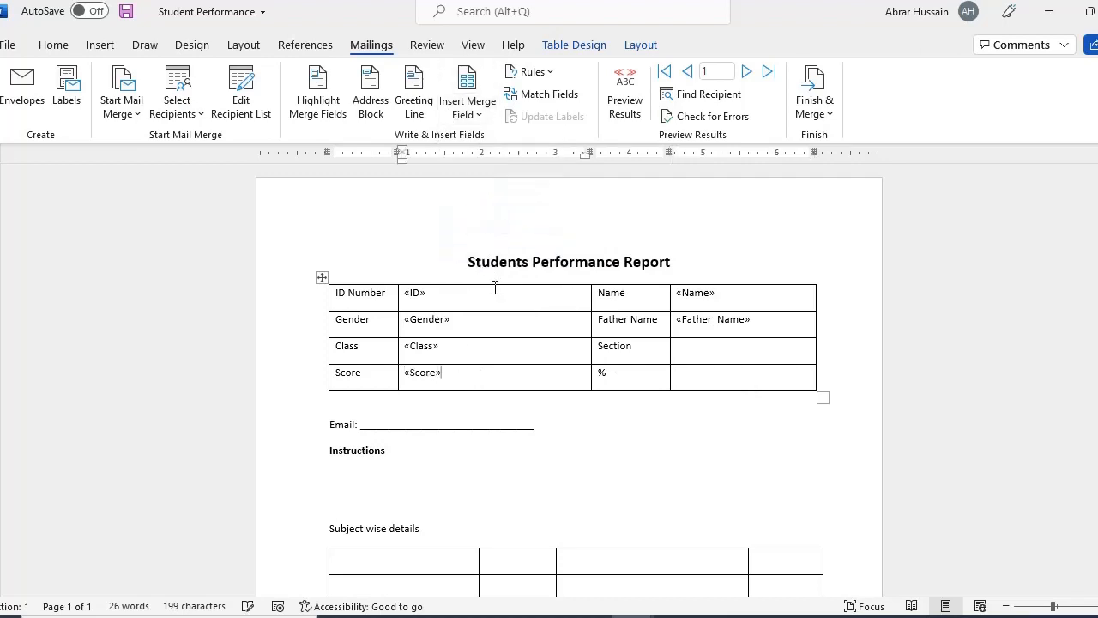
Insert AutoMergeField beside "%" and Father_Email after "Email:", and set cell G2 of the Excel Students sheet to General number format
click(462, 113)
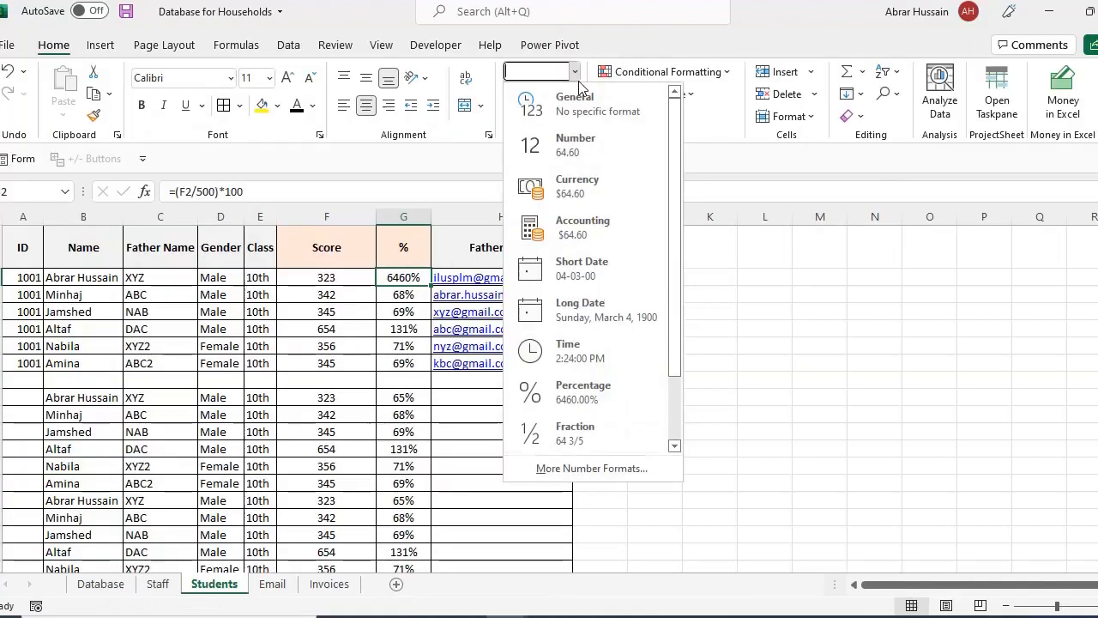
click(576, 97)
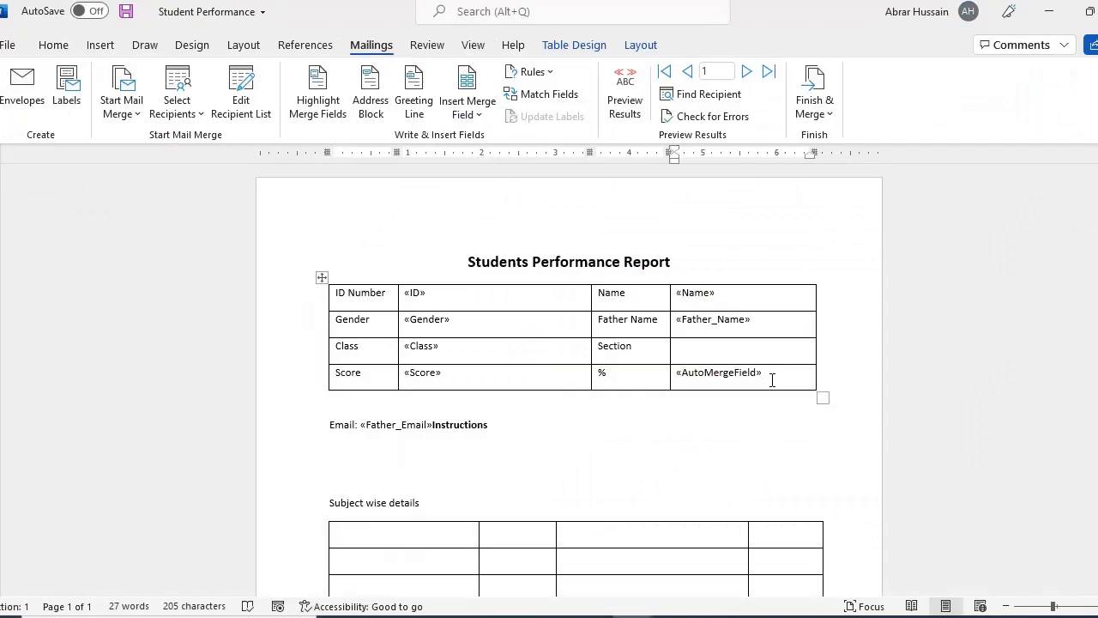
Select the merge field beside "%" and preview how it fills in for the first record
drag(779, 380, 677, 386)
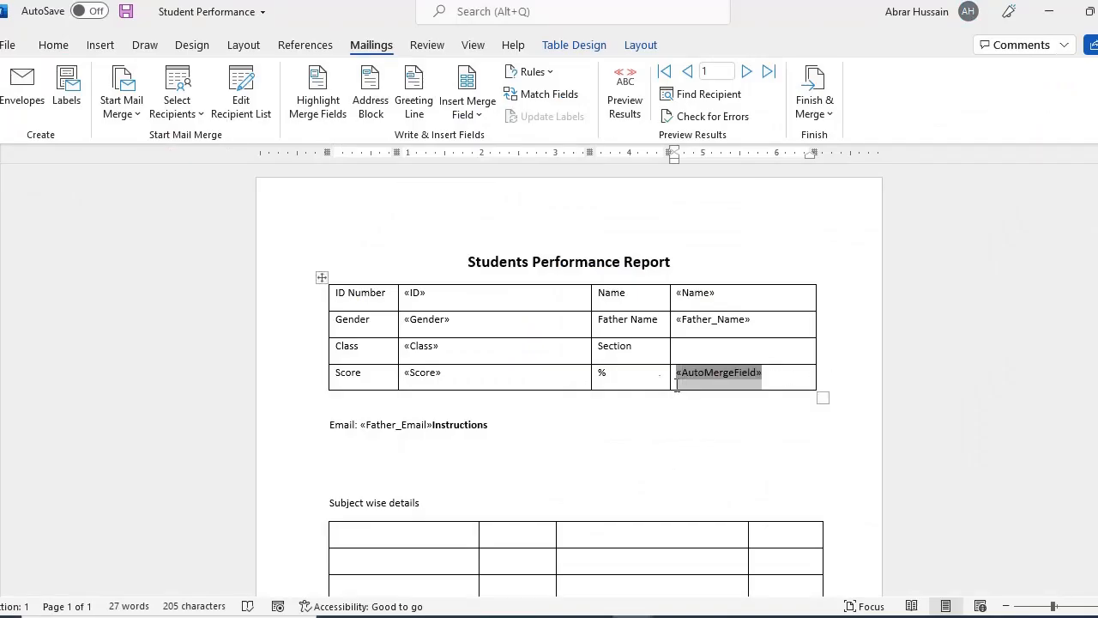
click(625, 94)
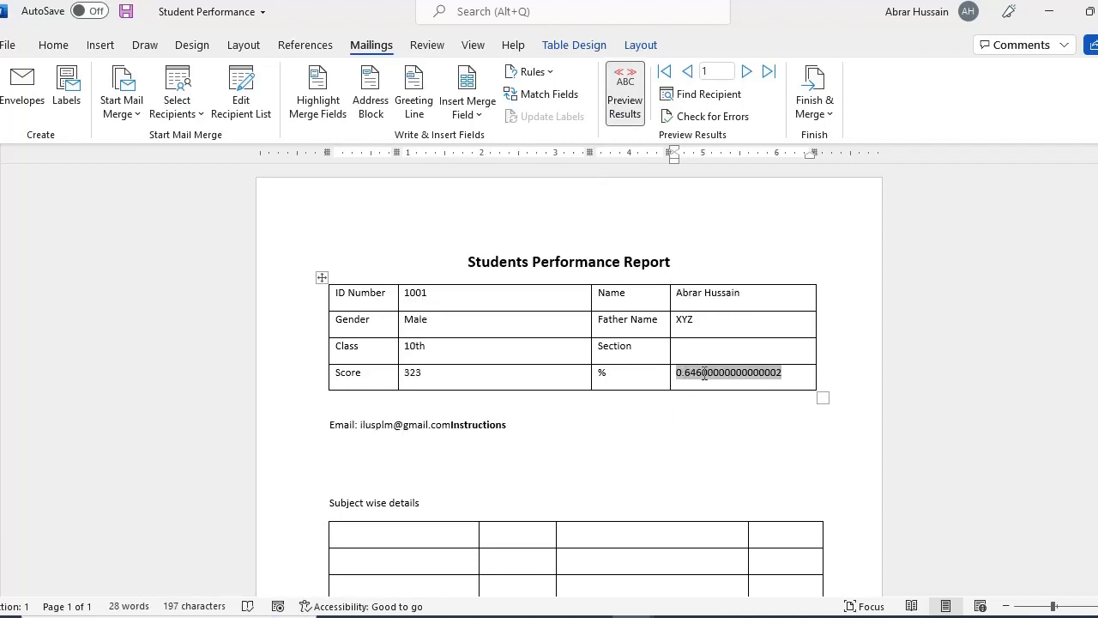
click(625, 96)
Switch to the Excel Students sheet and change the formula in G2 to =ROUND((F2/500)*100,0)
key(alt+Tab)
key(F2)
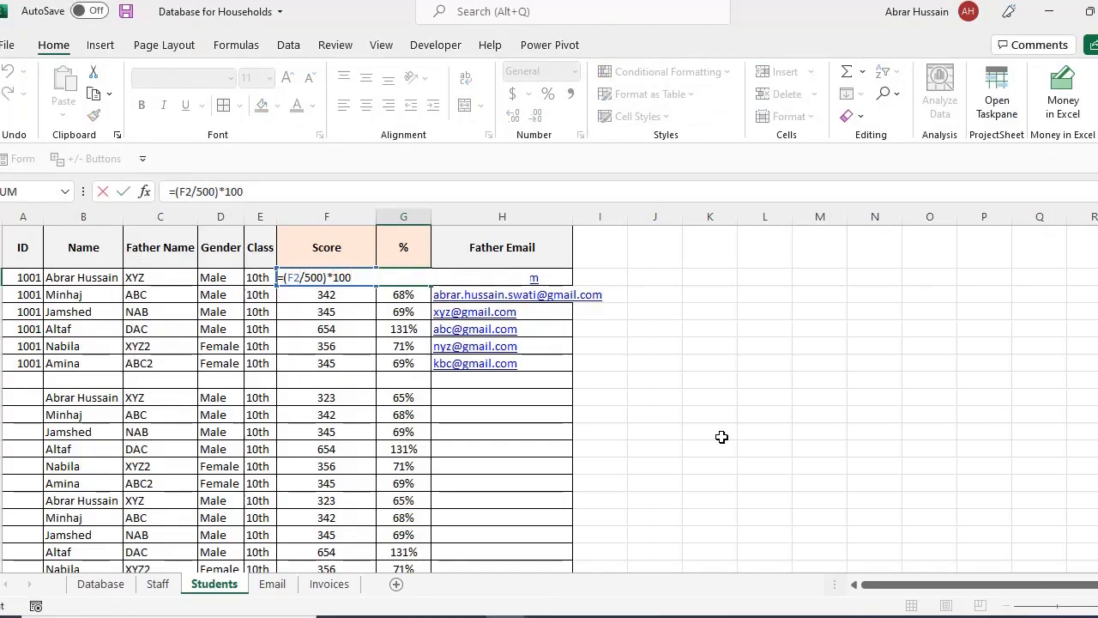
text(ROUND)
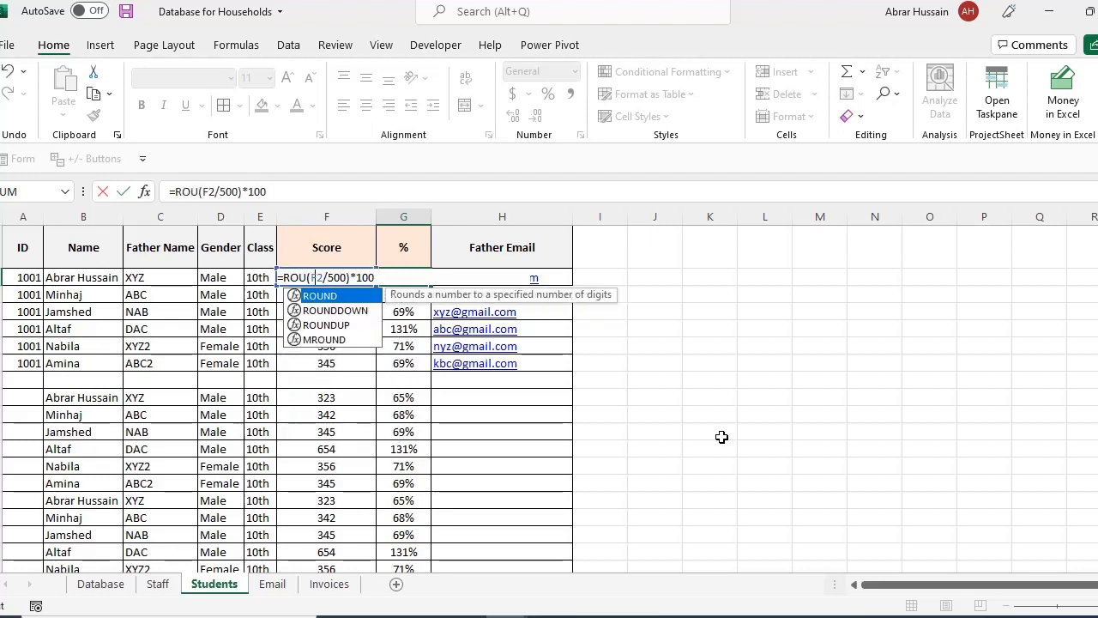
text(()
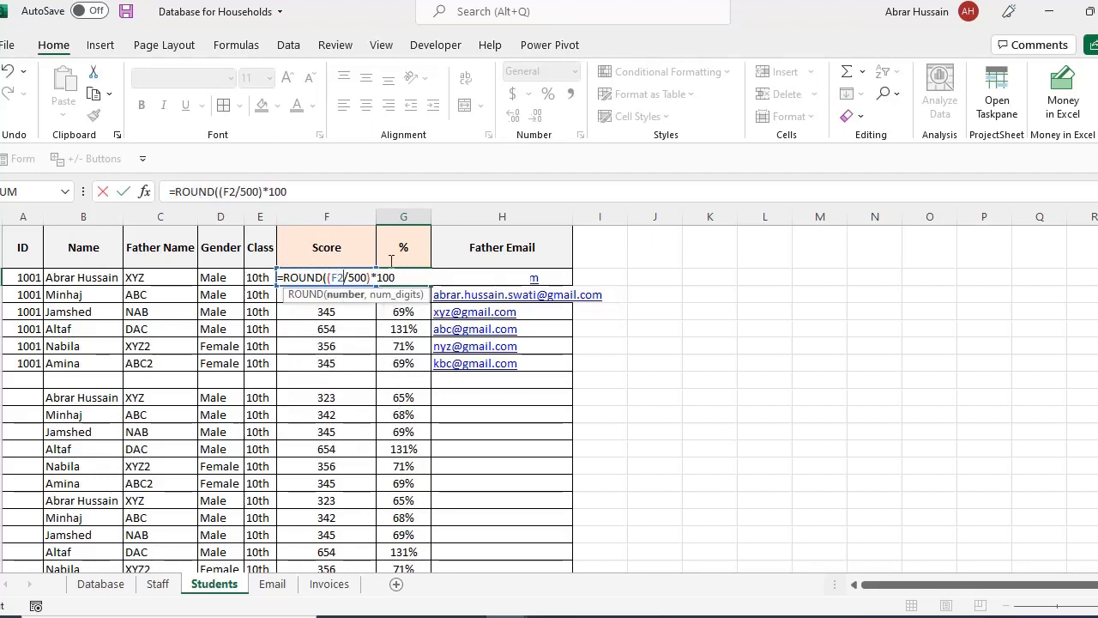
drag(348, 277, 368, 278)
click(409, 277)
text()),0))
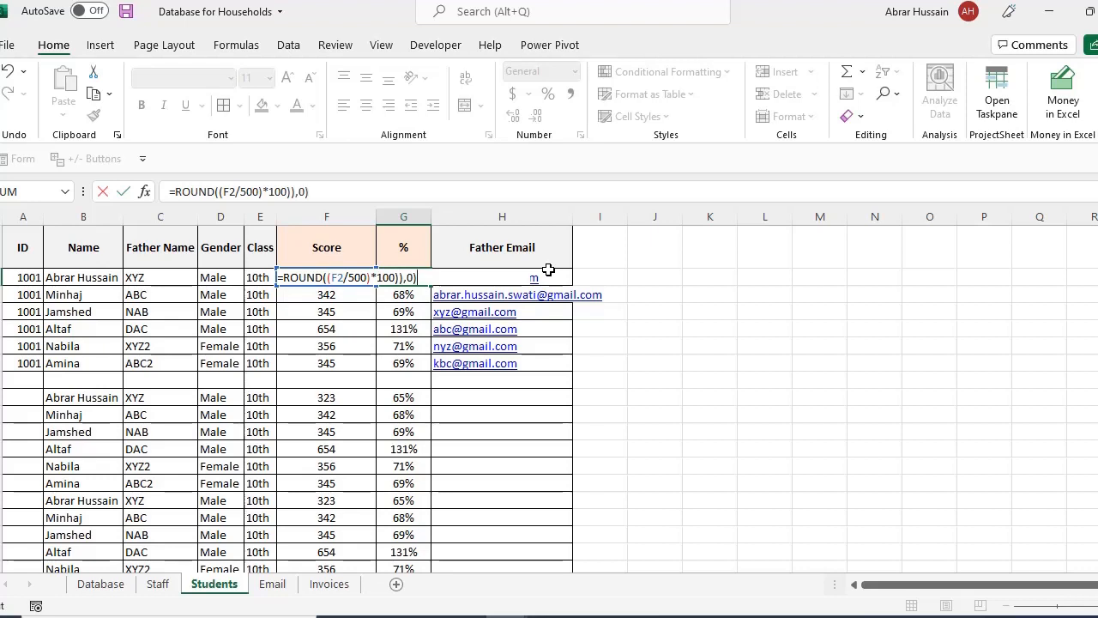
key(Return)
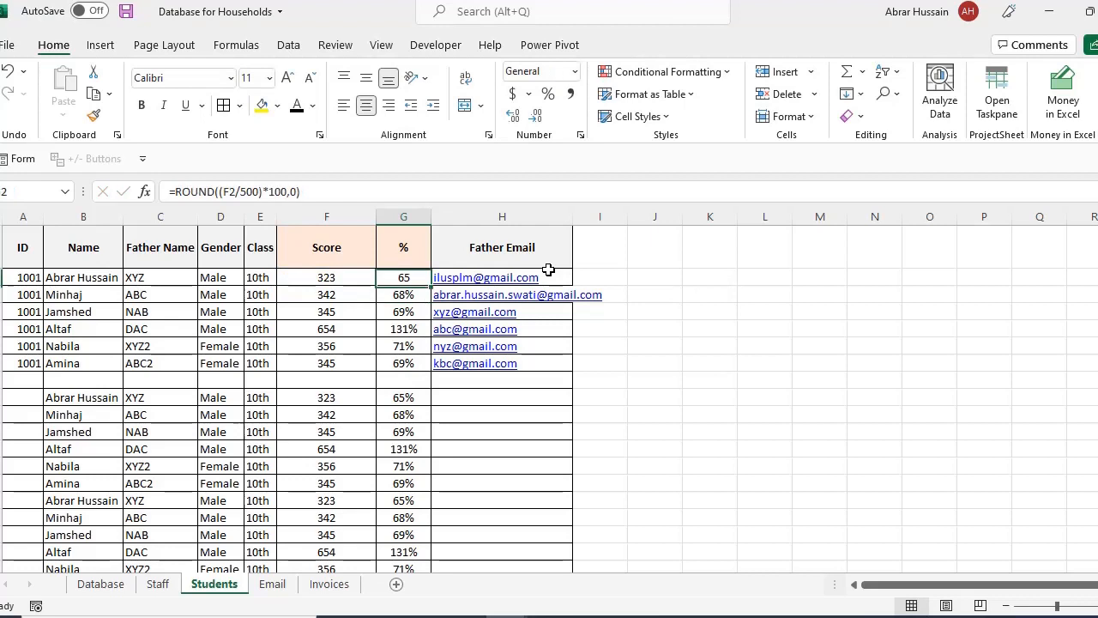
Try 1 and 2 as the number of digits in G2's ROUND formula, ending on 0 again
key(F2)
key(Escape)
key(F2)
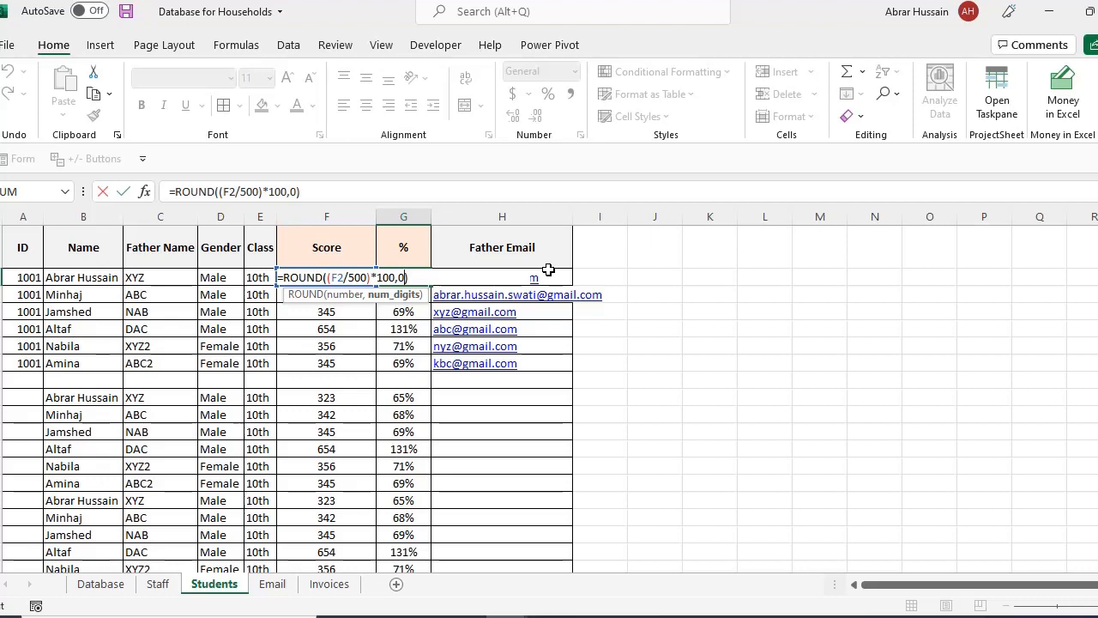
key(BackSpace)
text(1)
key(BackSpace)
text(2)
key(BackSpace)
text(0)
key(Return)
Copy the rounded percentage formula from G2 down through G7
key(Up)
key(ctrl+c)
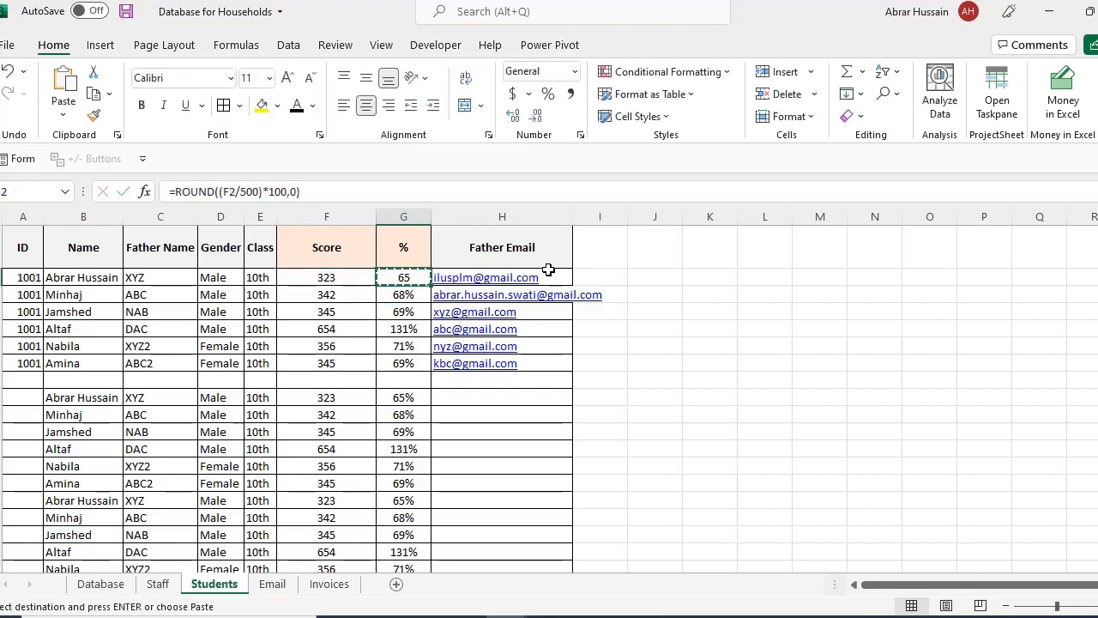
key(shift+Down)
key(shift+Down)
key(shift+Down)
key(shift+Down)
key(shift+Down)
key(ctrl+v)
key(shift+Up)
key(shift+Up)
key(shift+Up)
key(shift+Up)
key(shift+Up)
Switch to the Word report, refresh the Database for Households data source in the recipient list, and preview the merged results
key(alt+Tab)
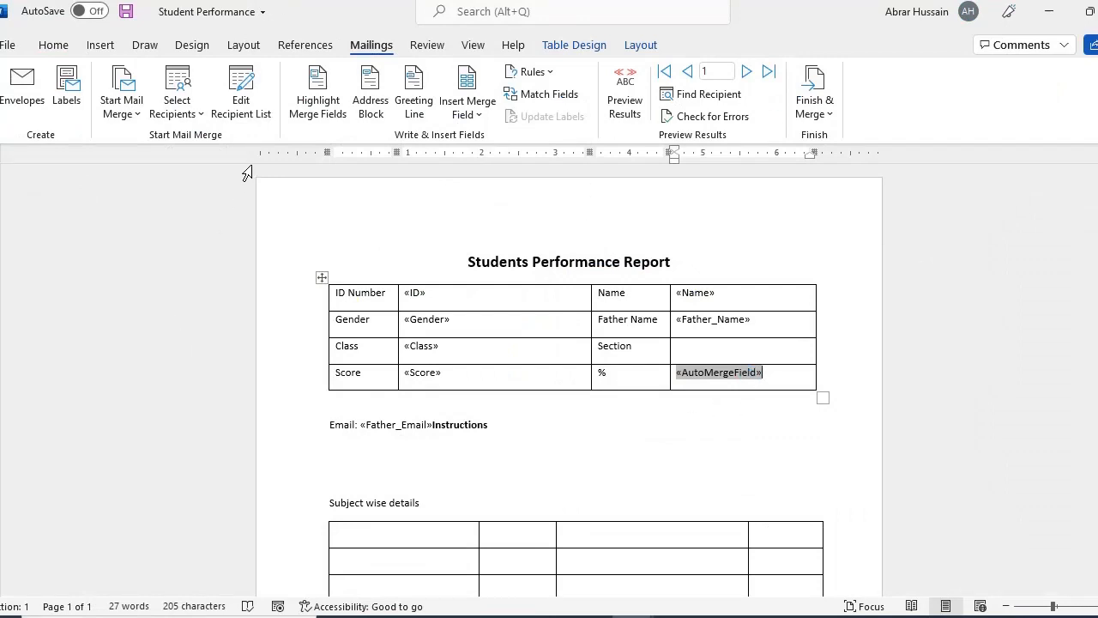
click(243, 86)
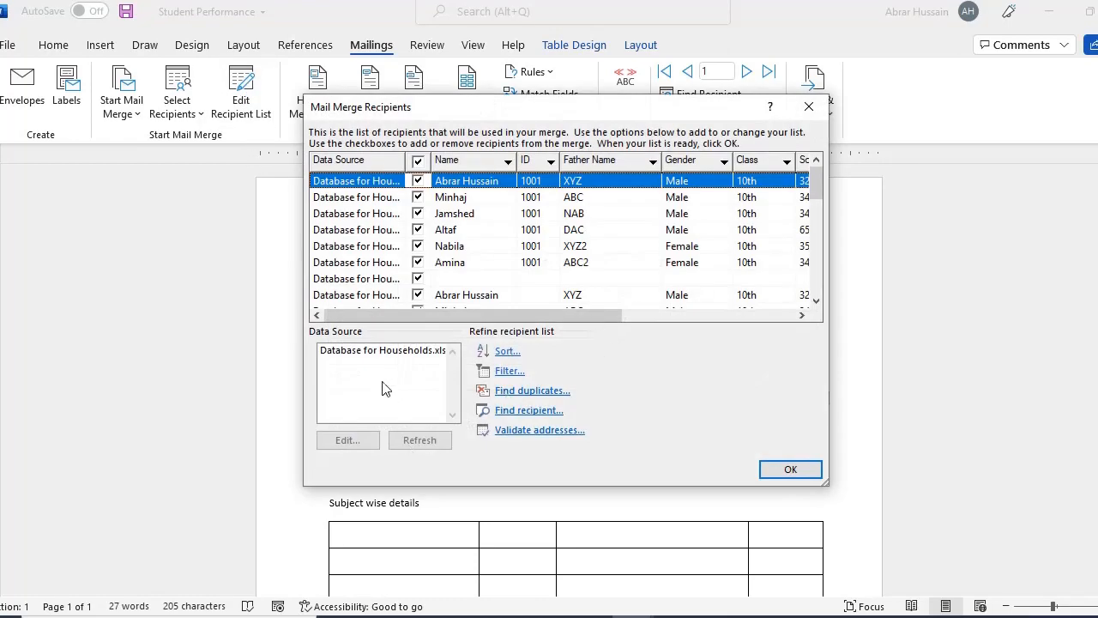
click(377, 351)
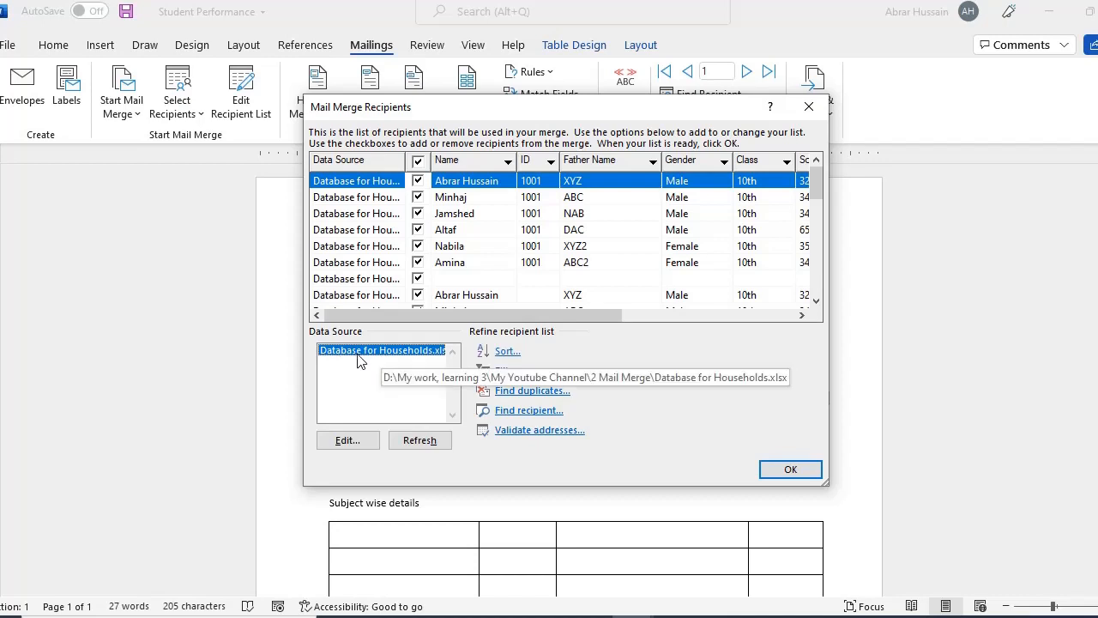
click(424, 445)
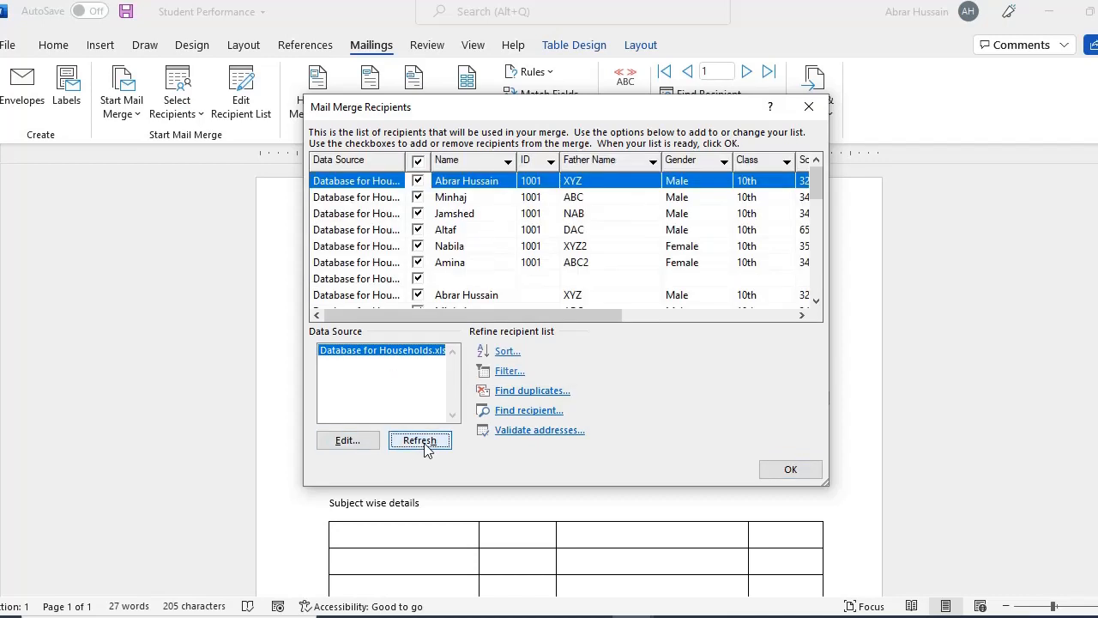
click(784, 469)
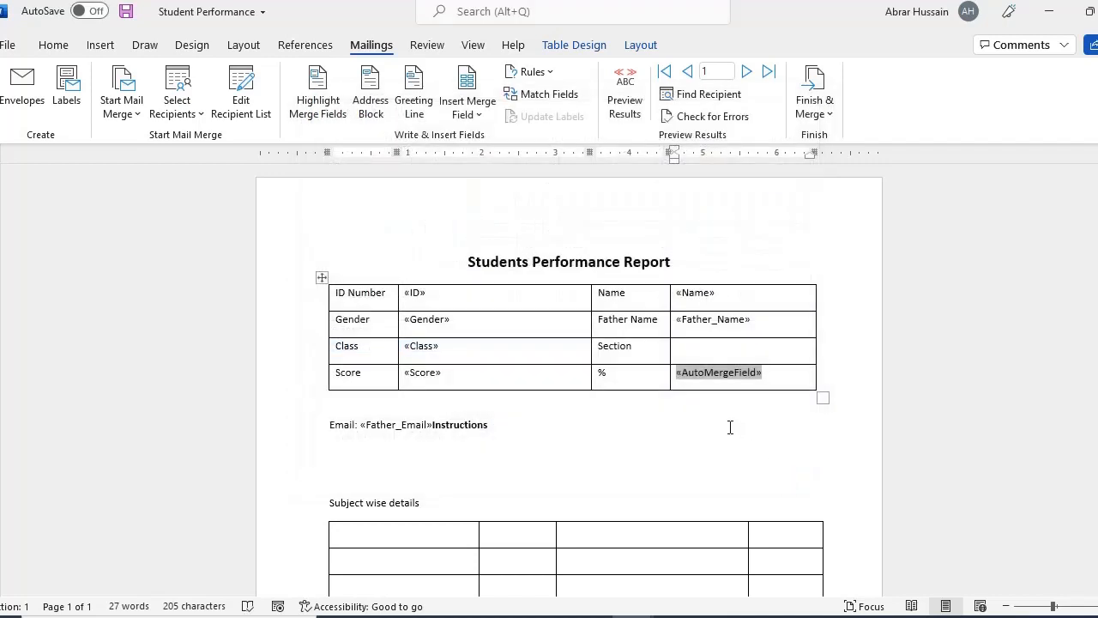
click(624, 96)
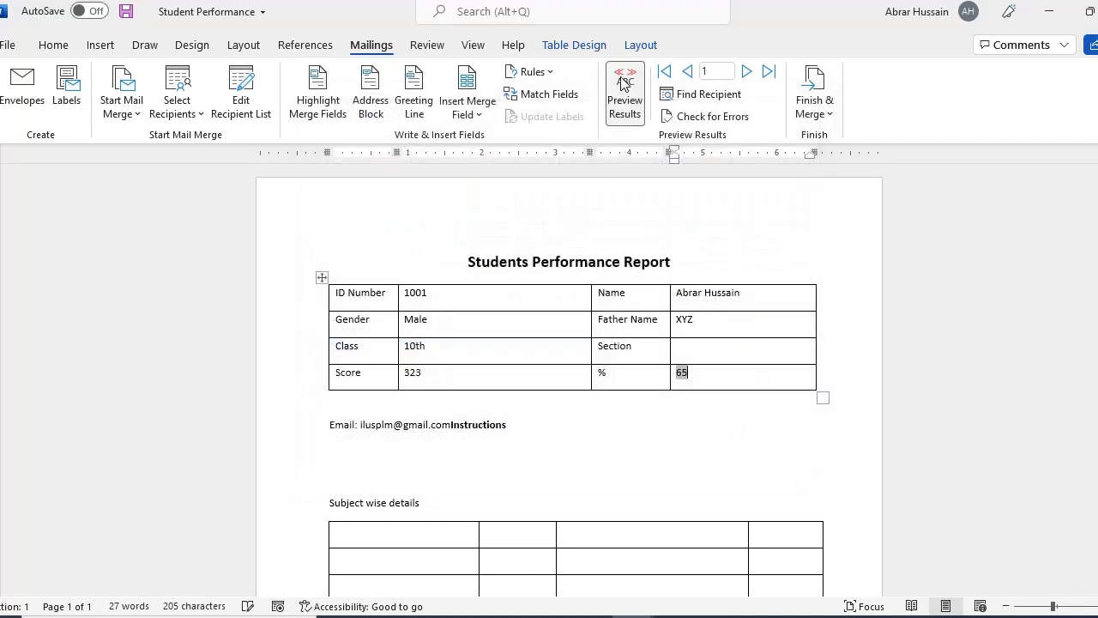
Add a percent sign after the merge field beside "%" and check the preview for the first two records
double_click(681, 372)
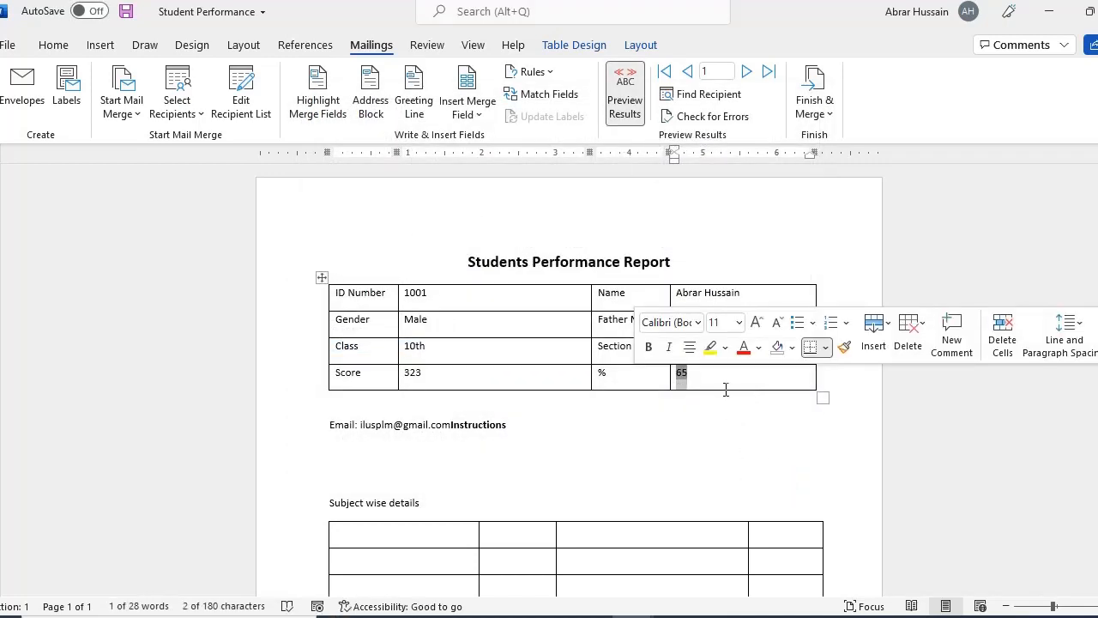
click(627, 369)
click(716, 381)
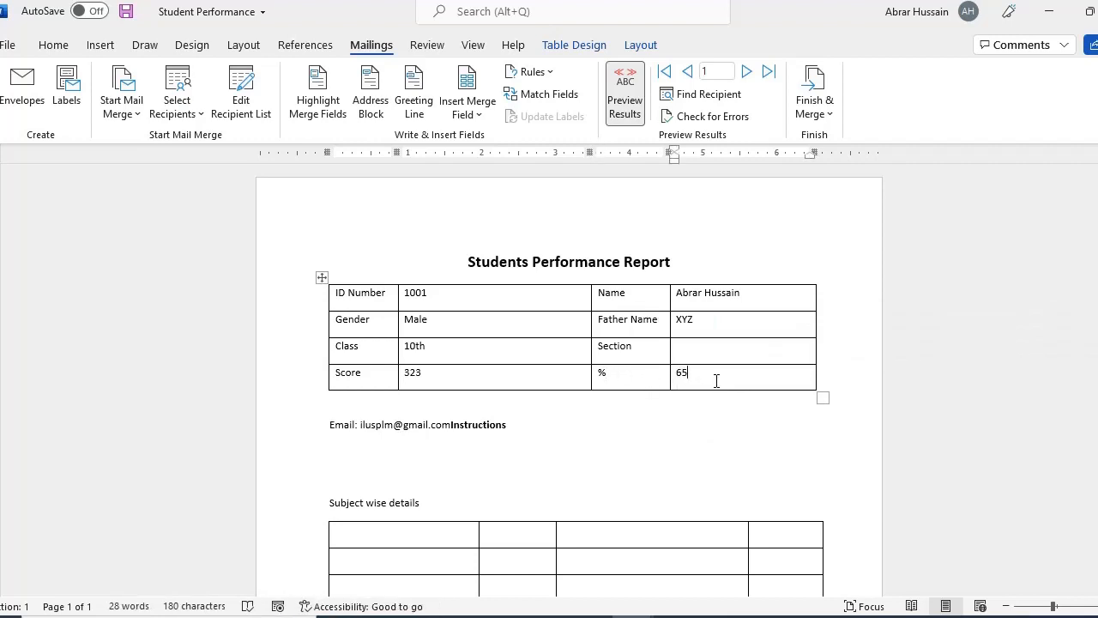
text(%)
click(619, 93)
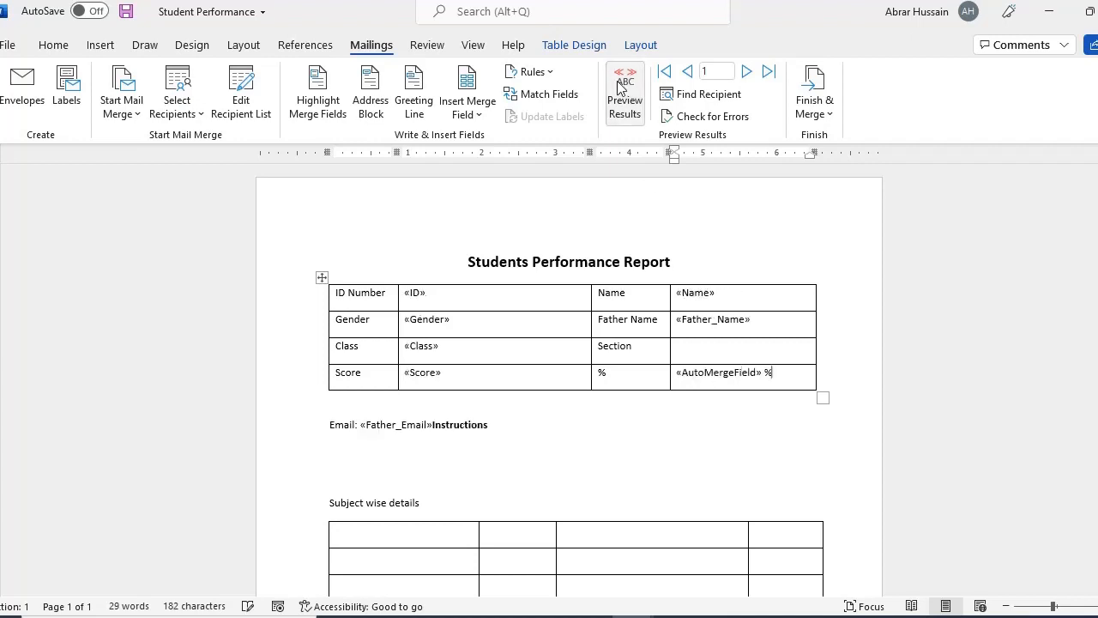
click(616, 91)
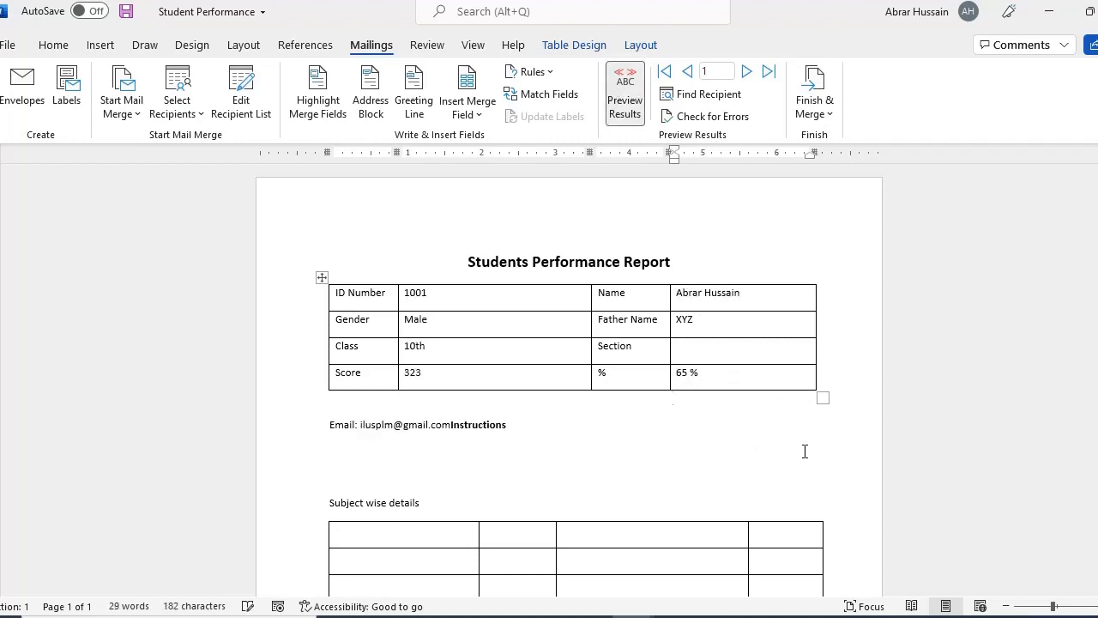
click(747, 76)
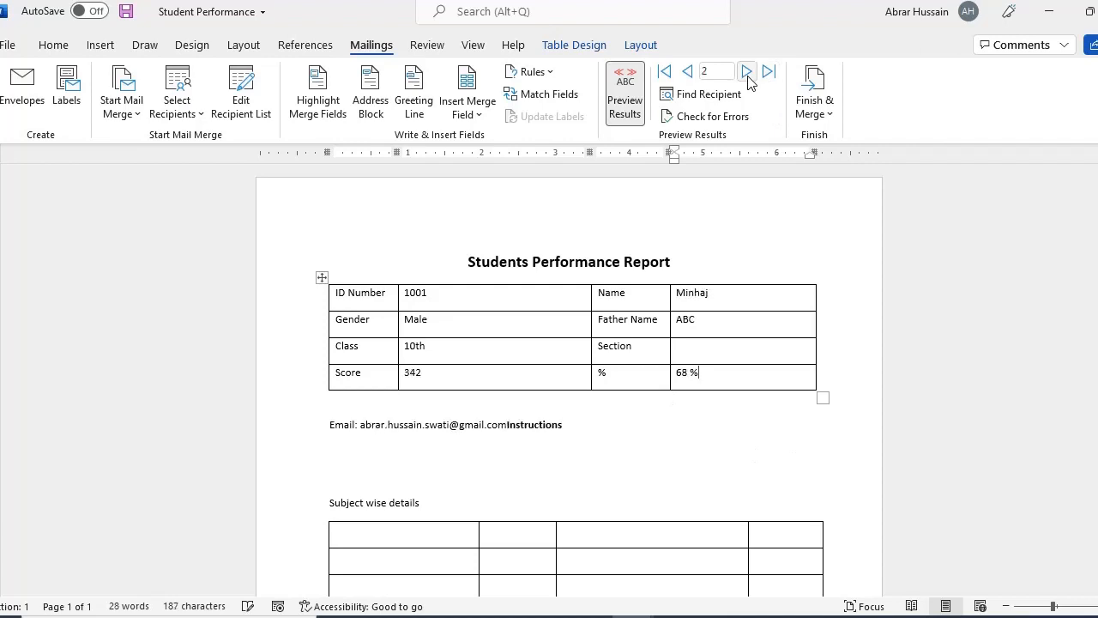
click(687, 77)
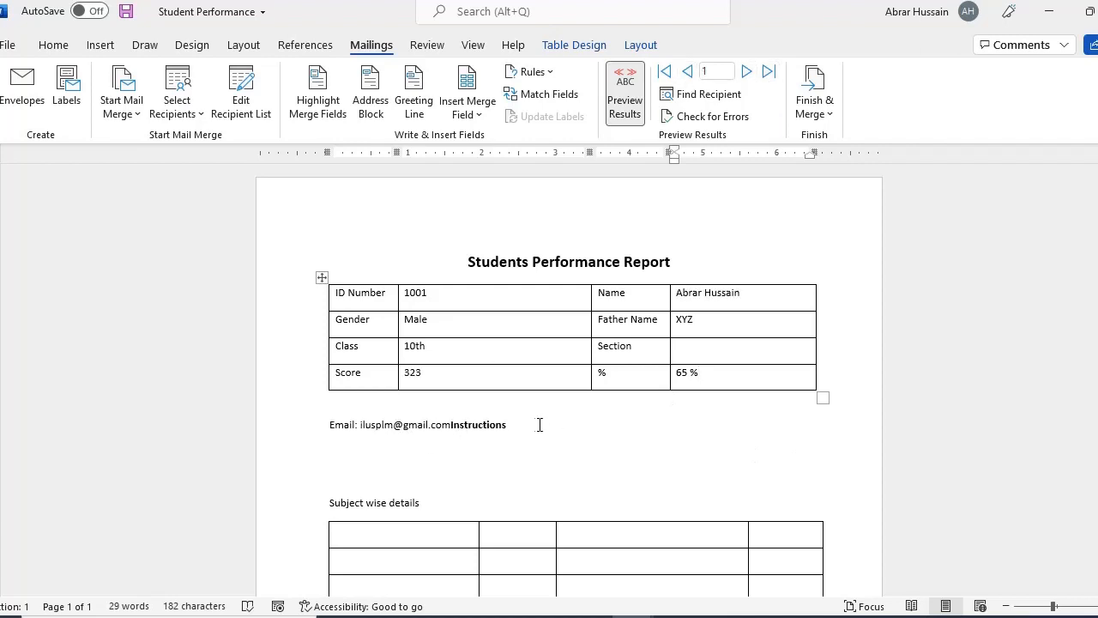
Move the "Instructions" heading onto its own line below the email line
drag(520, 424, 397, 429)
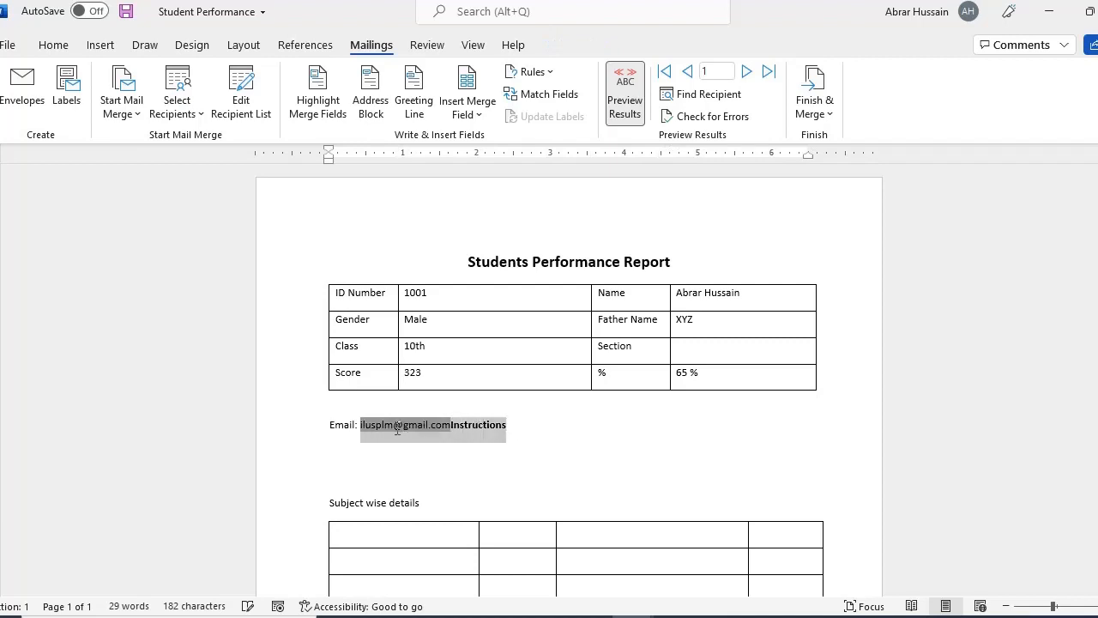
click(549, 428)
click(452, 430)
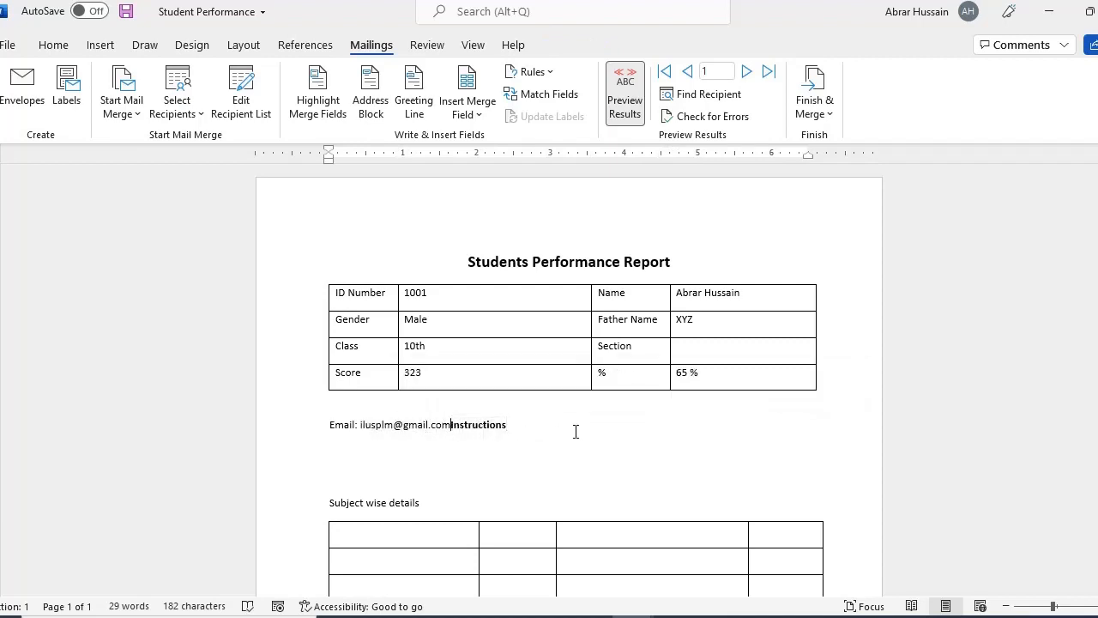
key(Return)
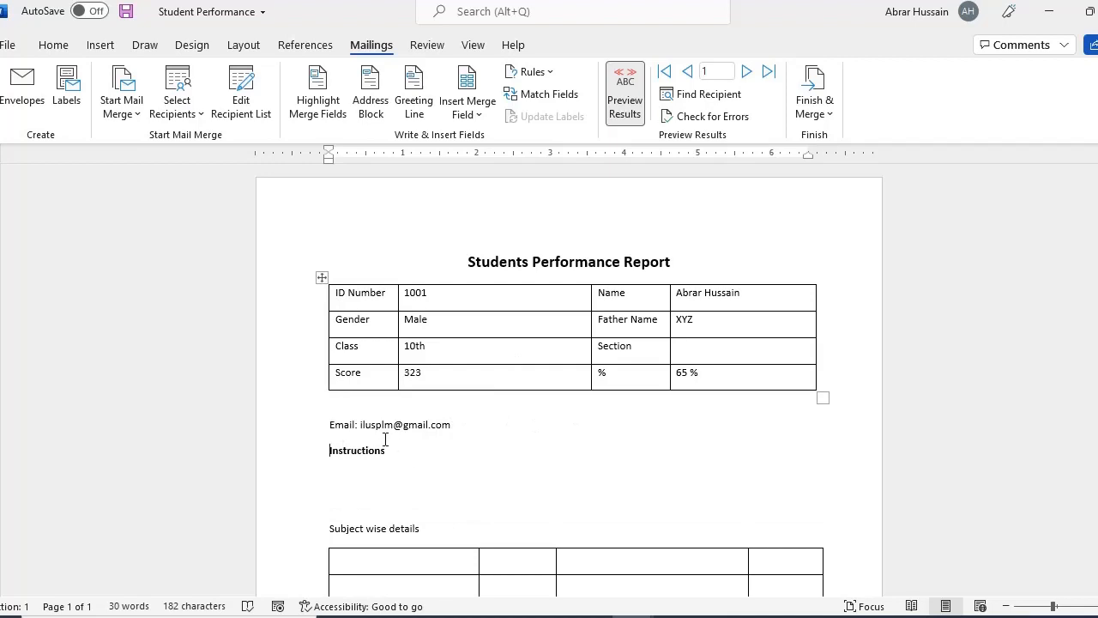
Replace the address after "Email:" with a newly inserted Father_Email merge field
drag(451, 425, 357, 427)
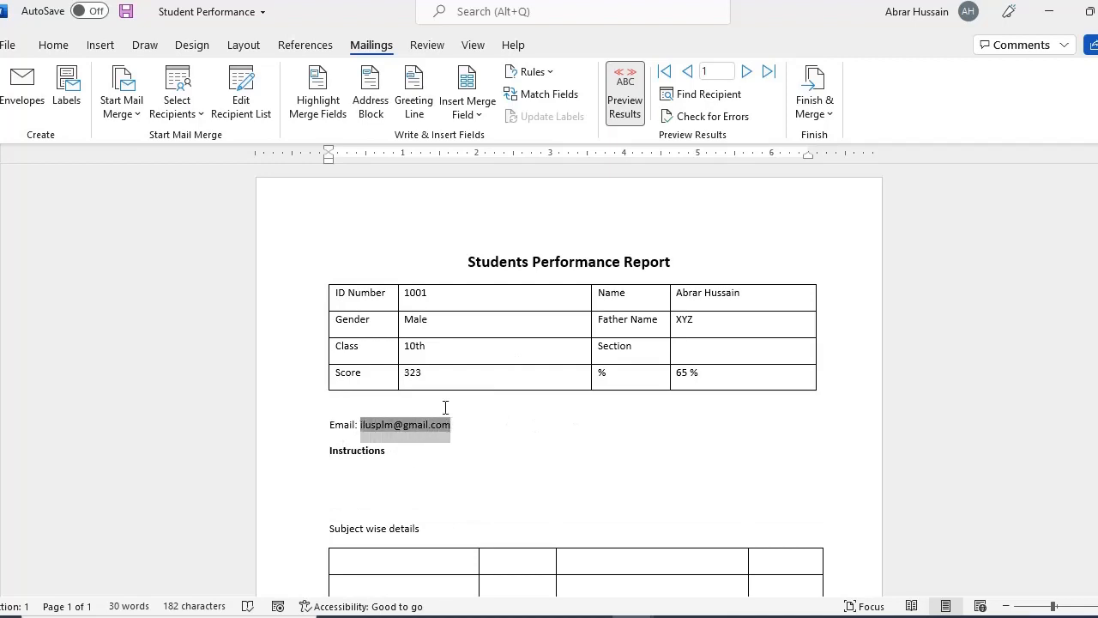
click(475, 115)
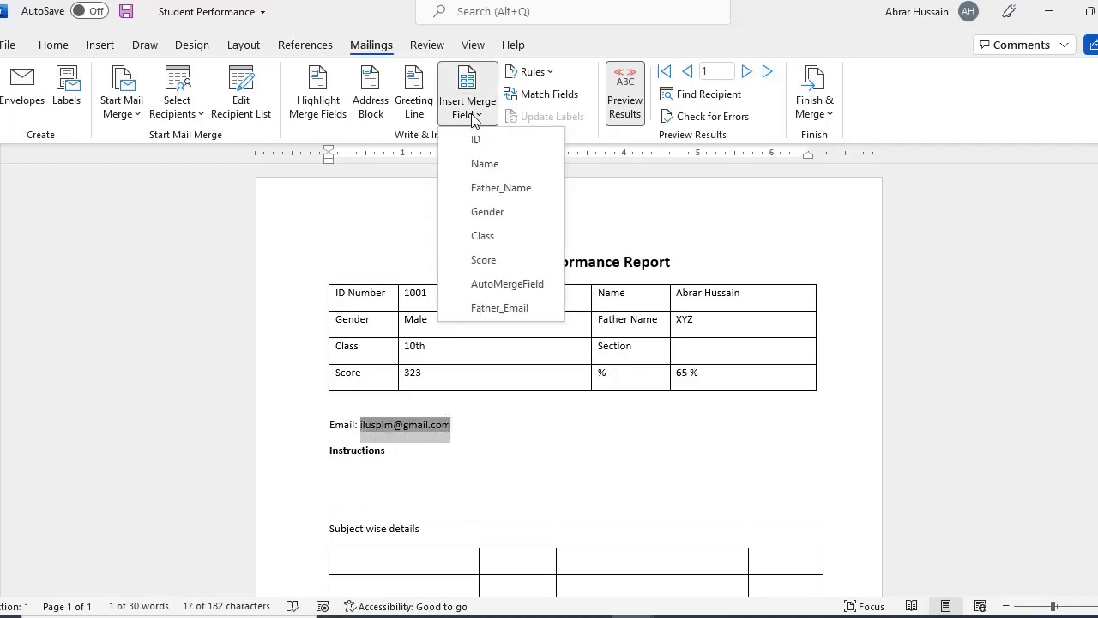
click(505, 308)
Enter the placeholder text "PLeasf ind you sddsdsDASD" on the line below the "Instructions" heading
click(358, 477)
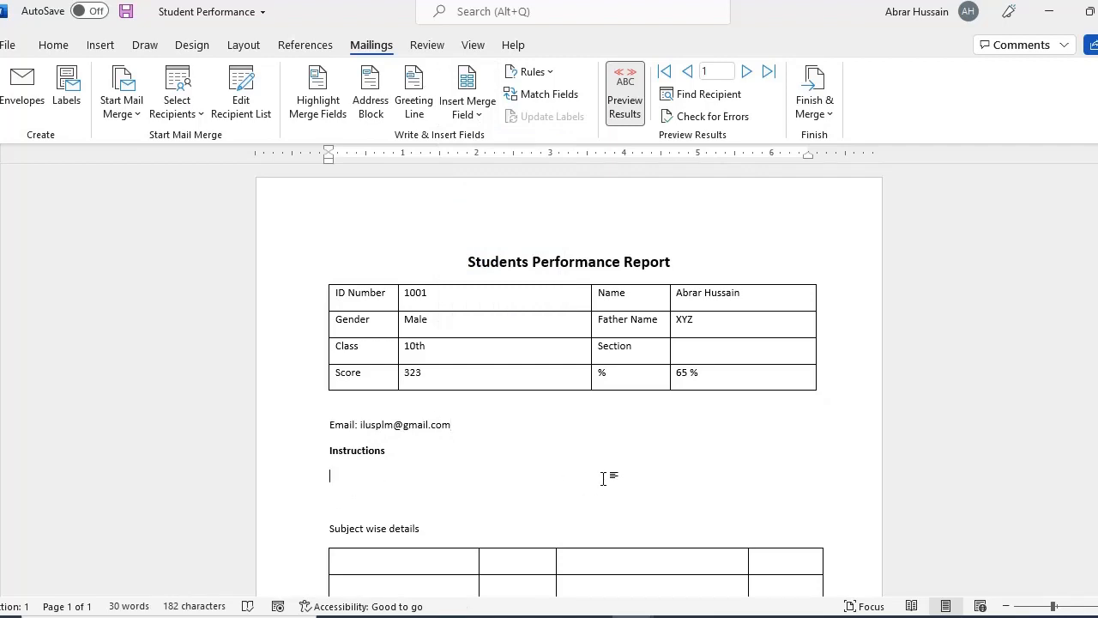
text(PLeasf ind yo)
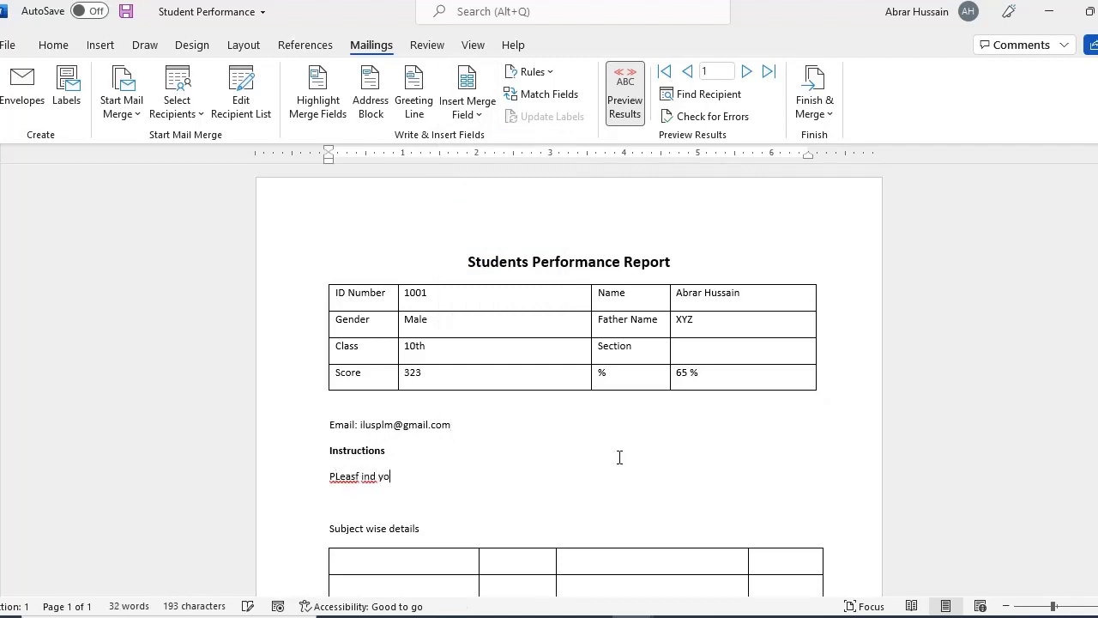
text(u sddsdsDASD)
key(Return)
Examine the empty "Subject wise details" table and the blank columns I to P of the Excel Students sheet for additional data
scroll(436, 498, down, 3)
drag(380, 453, 382, 538)
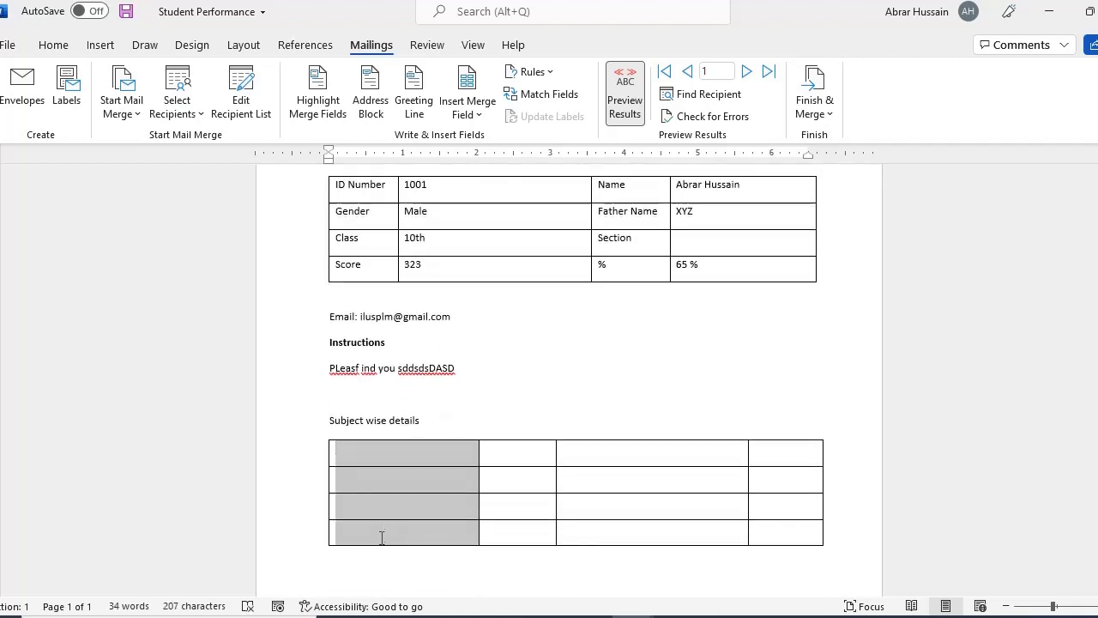
click(526, 459)
click(649, 451)
click(824, 453)
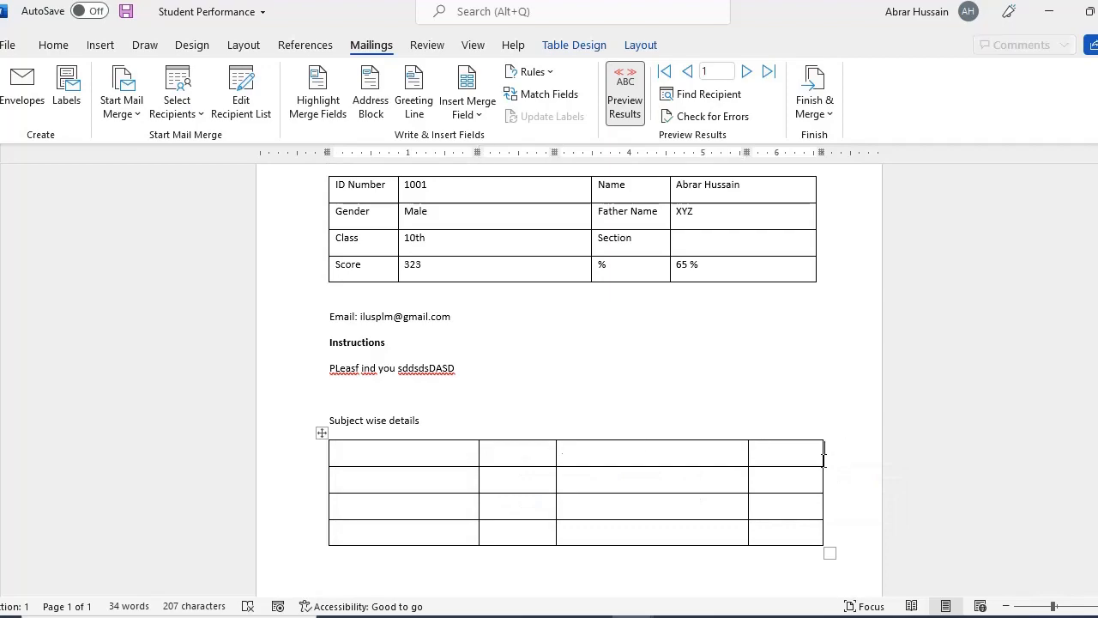
click(687, 460)
drag(429, 455, 412, 522)
key(alt+Tab)
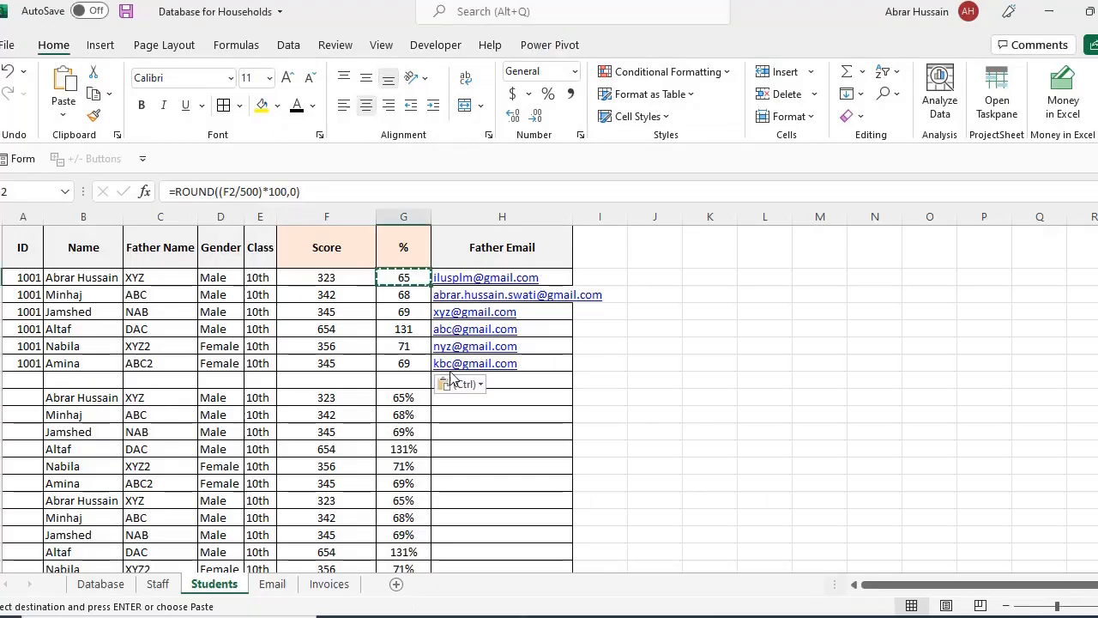
drag(604, 248, 980, 453)
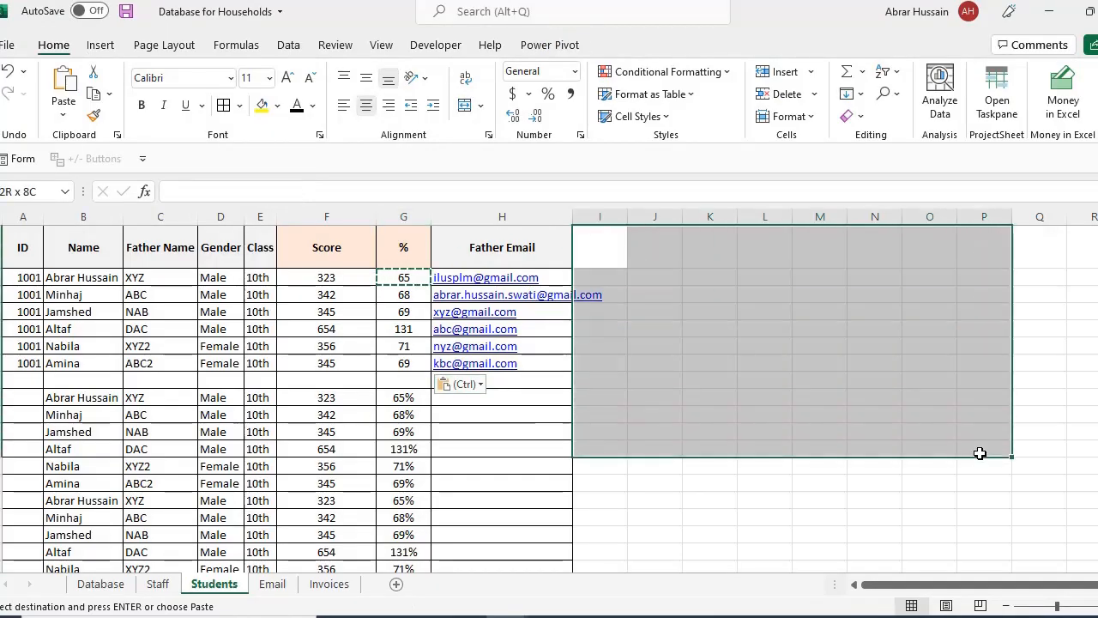
key(alt+Tab)
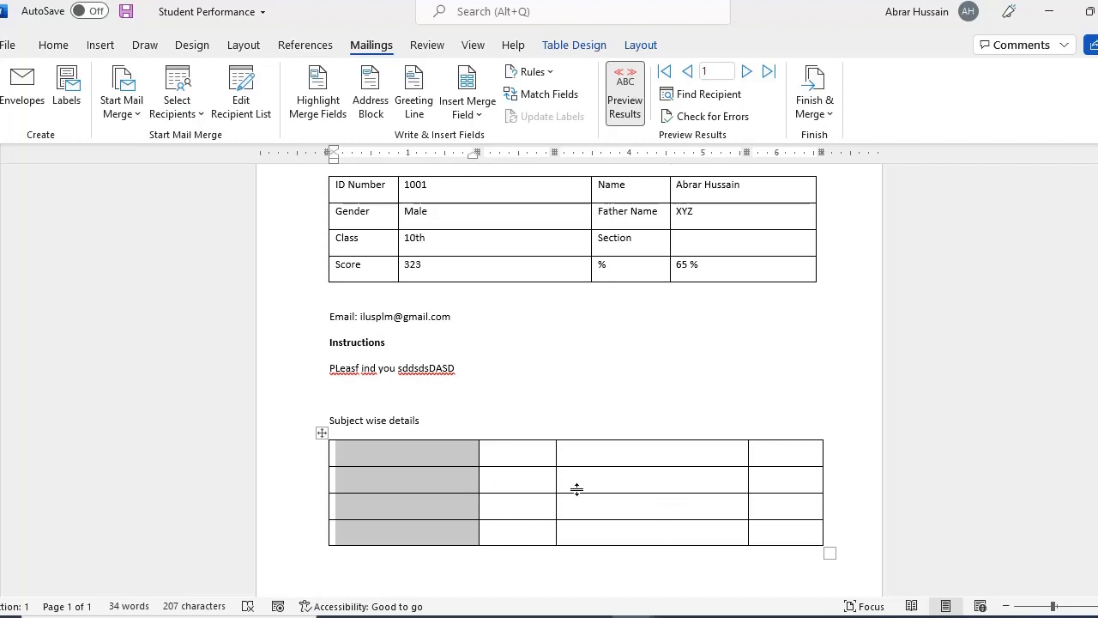
scroll(576, 490, down, 5)
scroll(498, 451, up, 7)
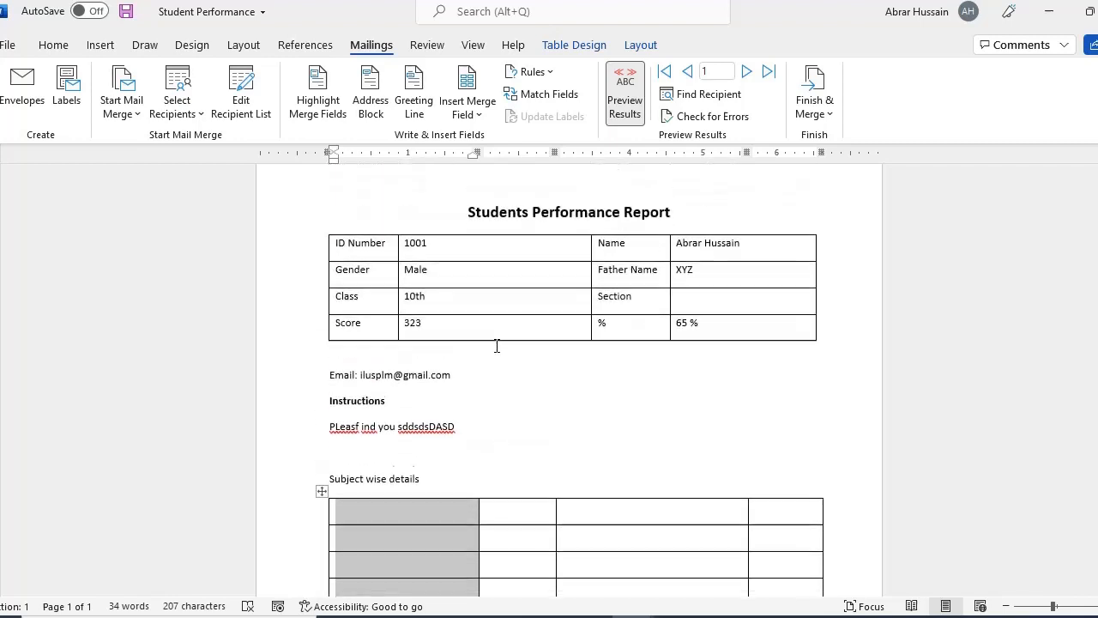
Turn off the results preview and merge all records into a new document of individual reports
click(624, 96)
click(818, 111)
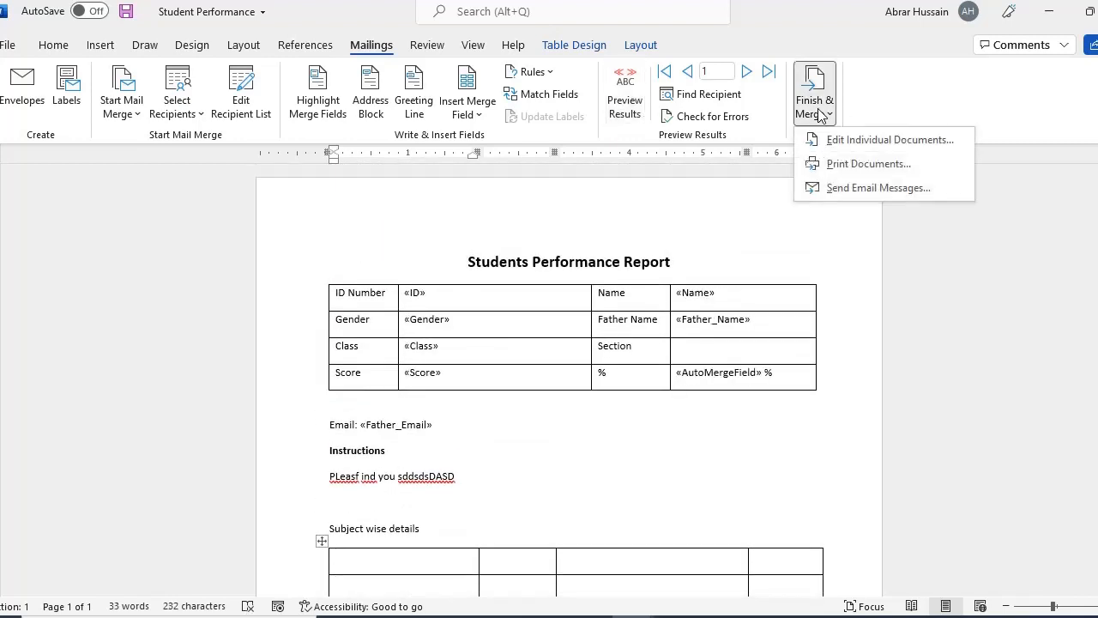
click(858, 142)
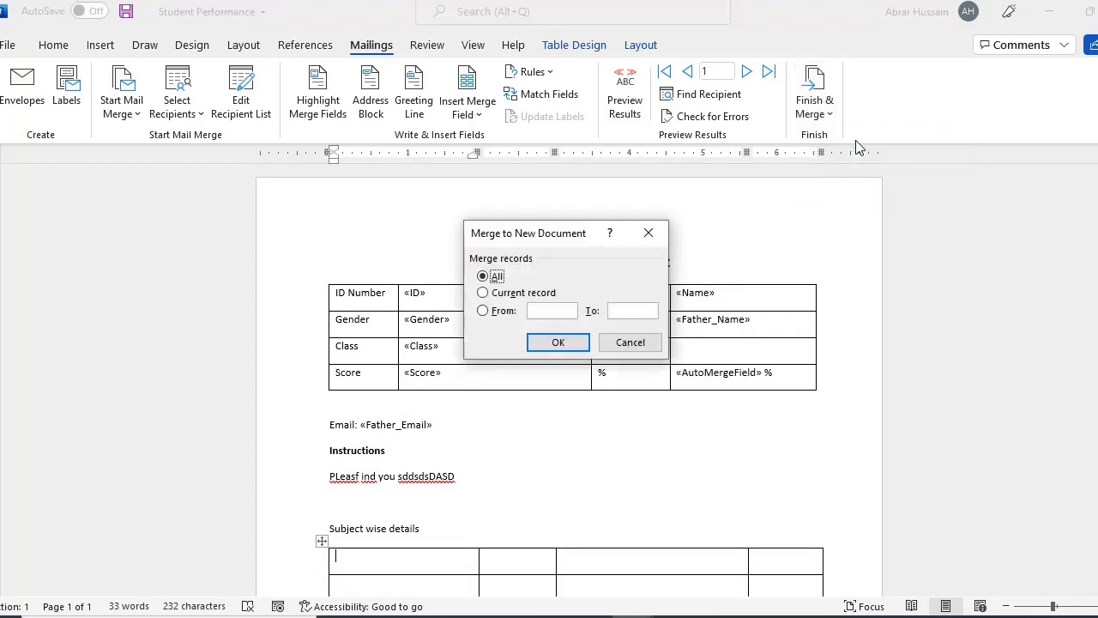
click(552, 346)
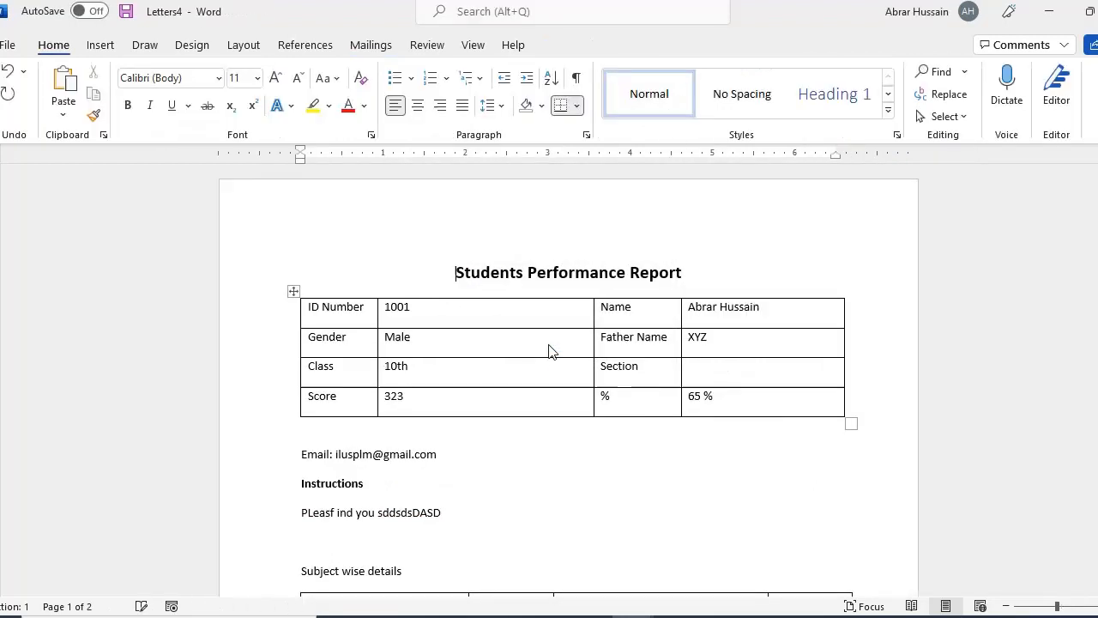
Examine the student details, scores and emails in the first three merged performance reports
click(706, 308)
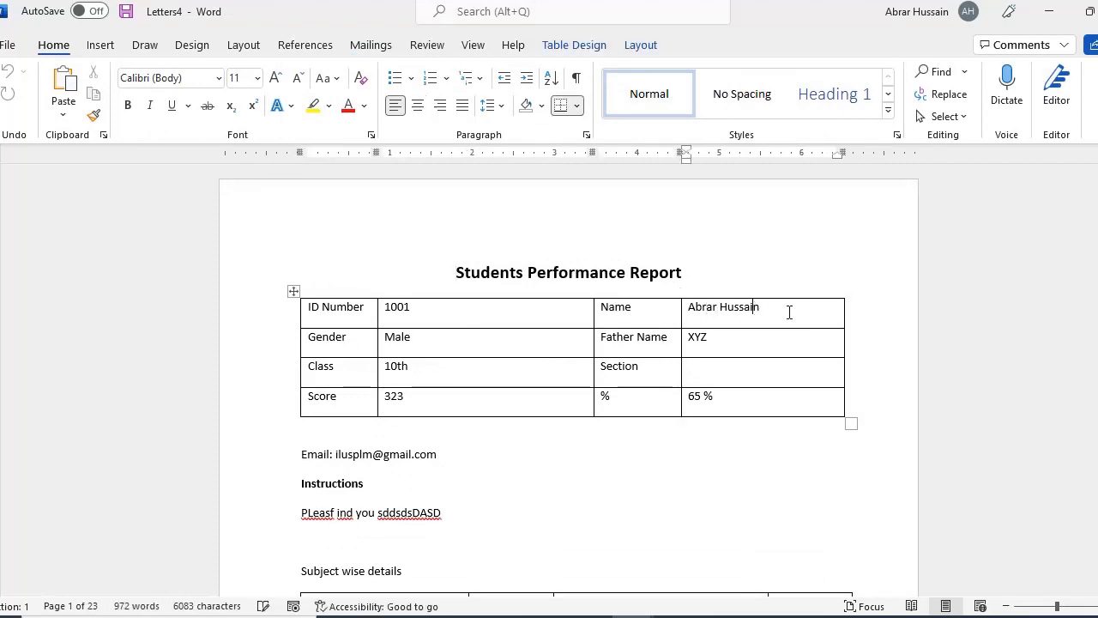
drag(757, 308, 720, 309)
scroll(429, 456, down, 10)
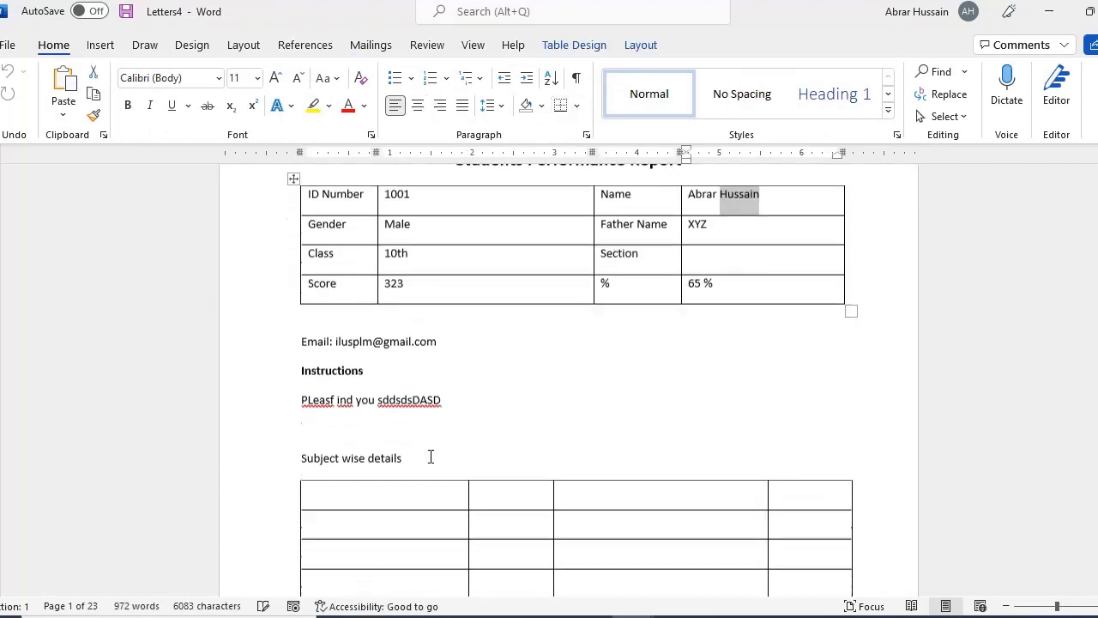
scroll(431, 455, down, 2)
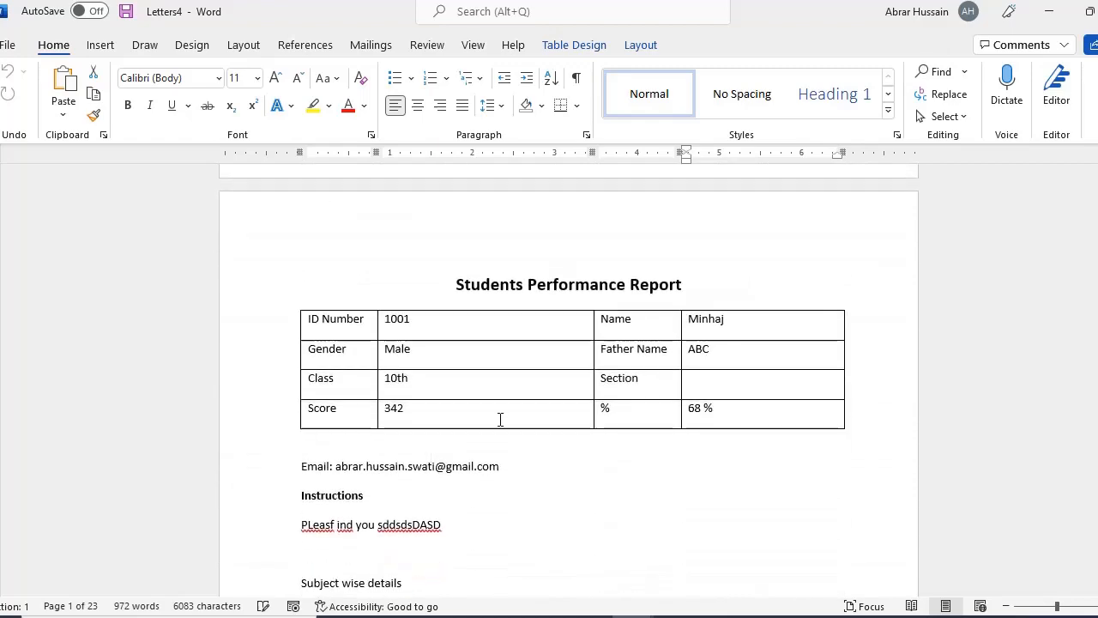
drag(735, 318, 690, 320)
scroll(439, 447, down, 2)
scroll(438, 447, down, 10)
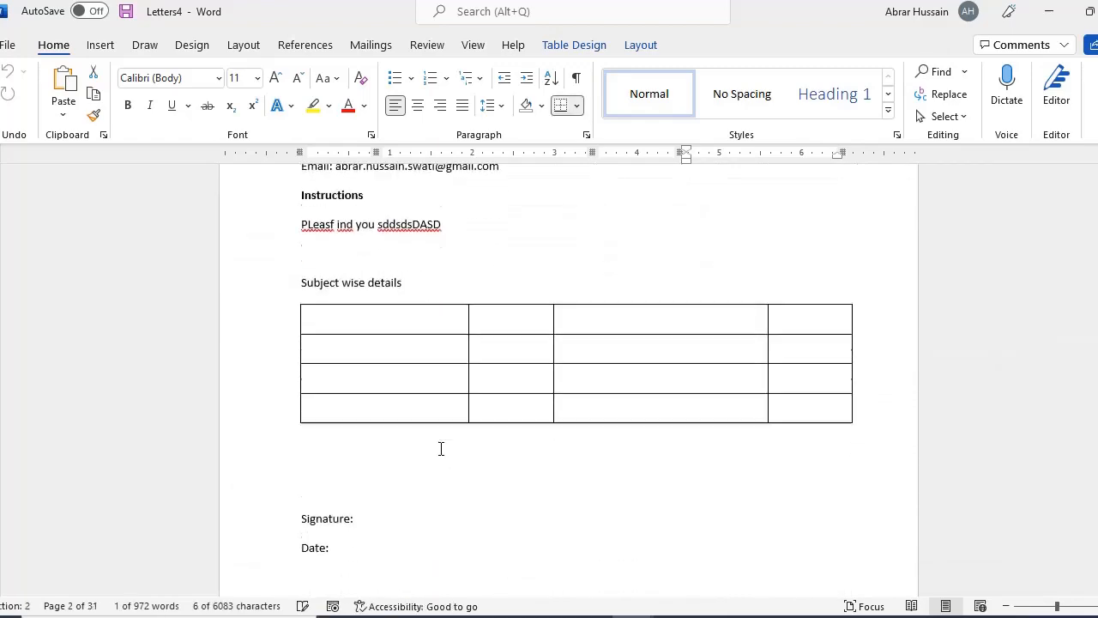
click(741, 339)
scroll(553, 399, down, 3)
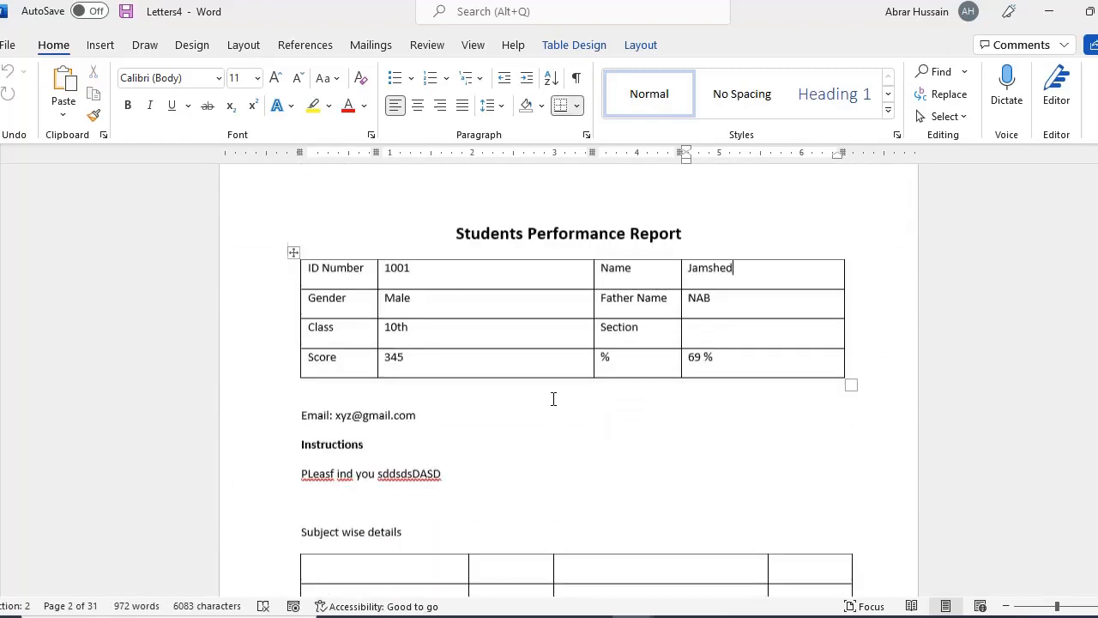
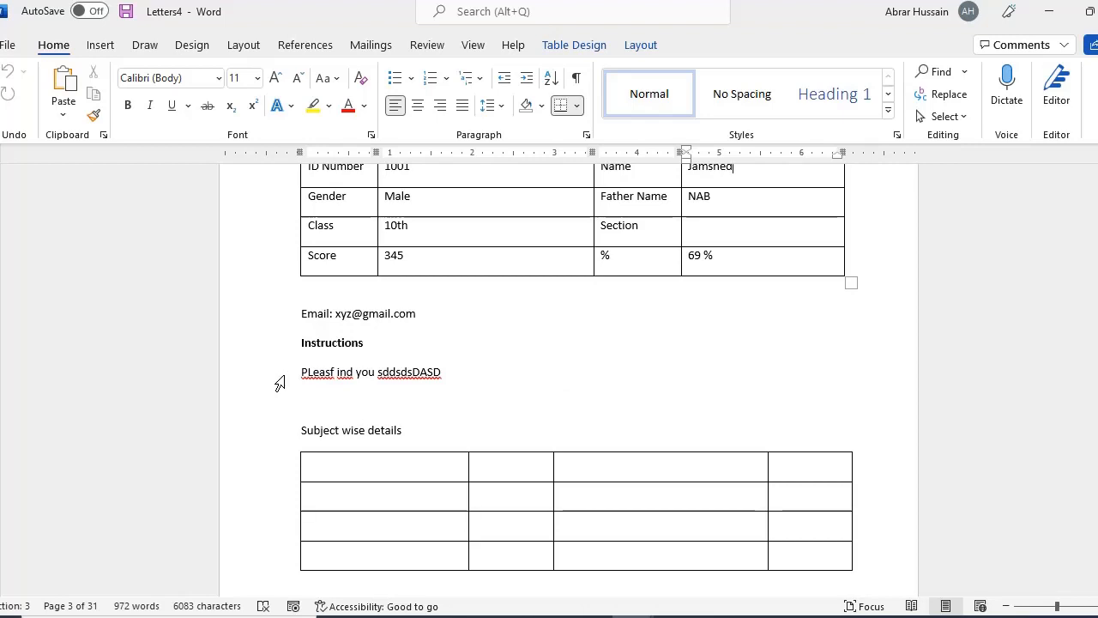
Return to the first merged report and review it from the heading down to the signature and date lines
mouse_move(843, 616)
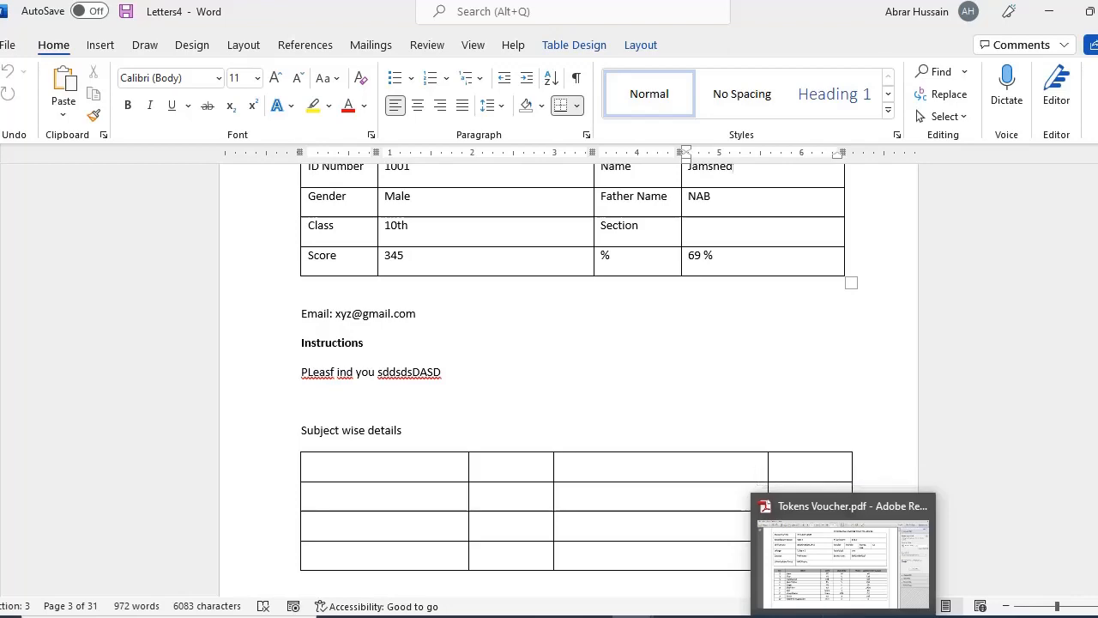
scroll(488, 310, up, 4)
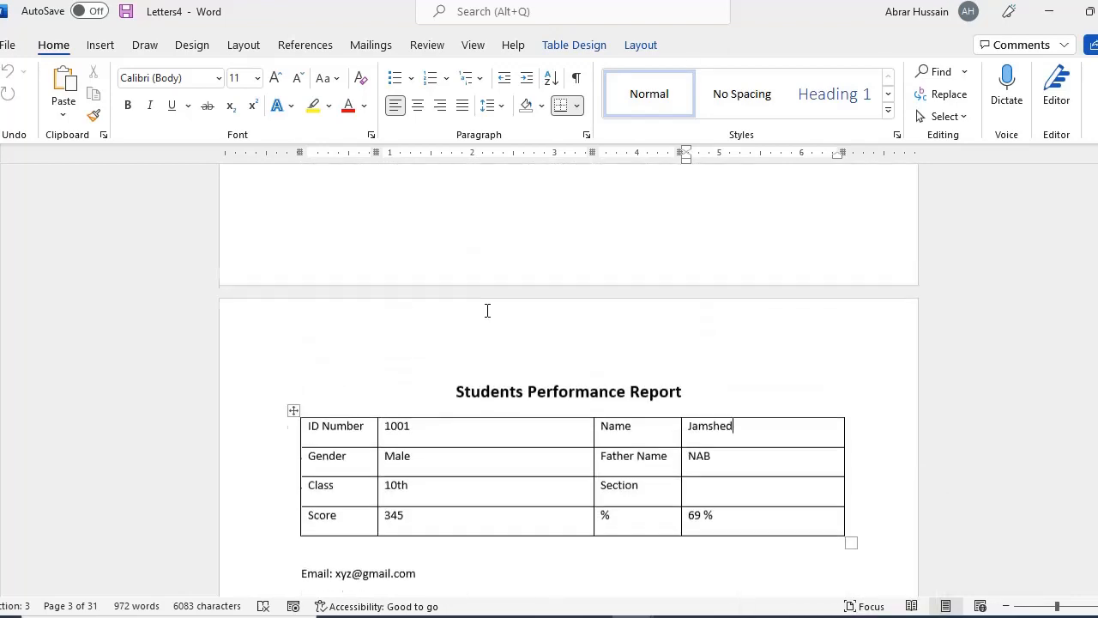
scroll(487, 310, up, 20)
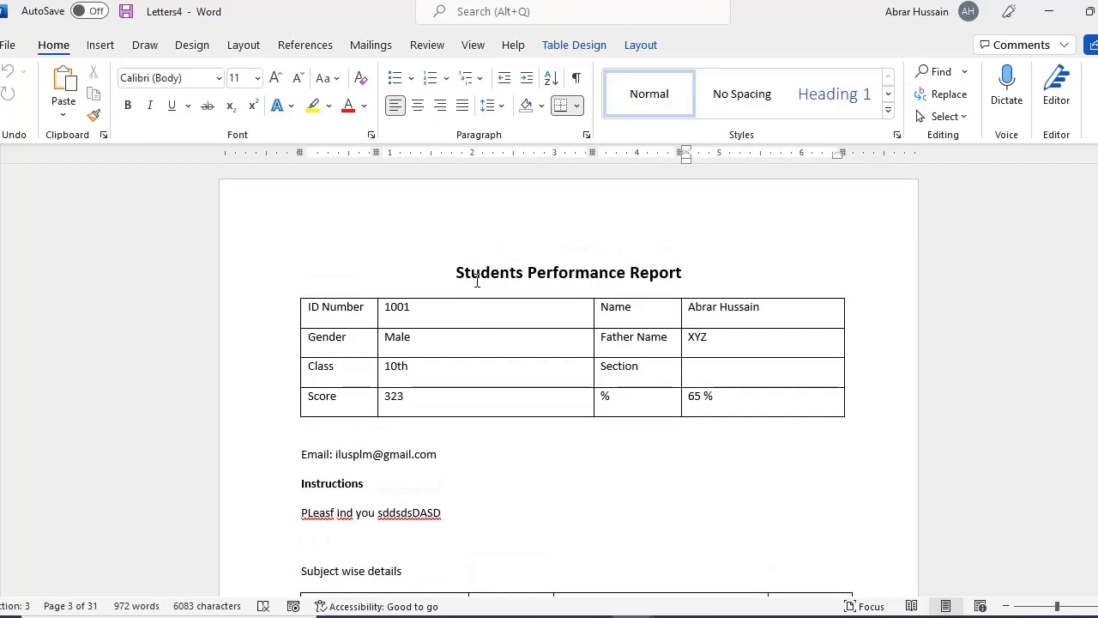
drag(463, 260, 741, 495)
scroll(767, 466, down, 4)
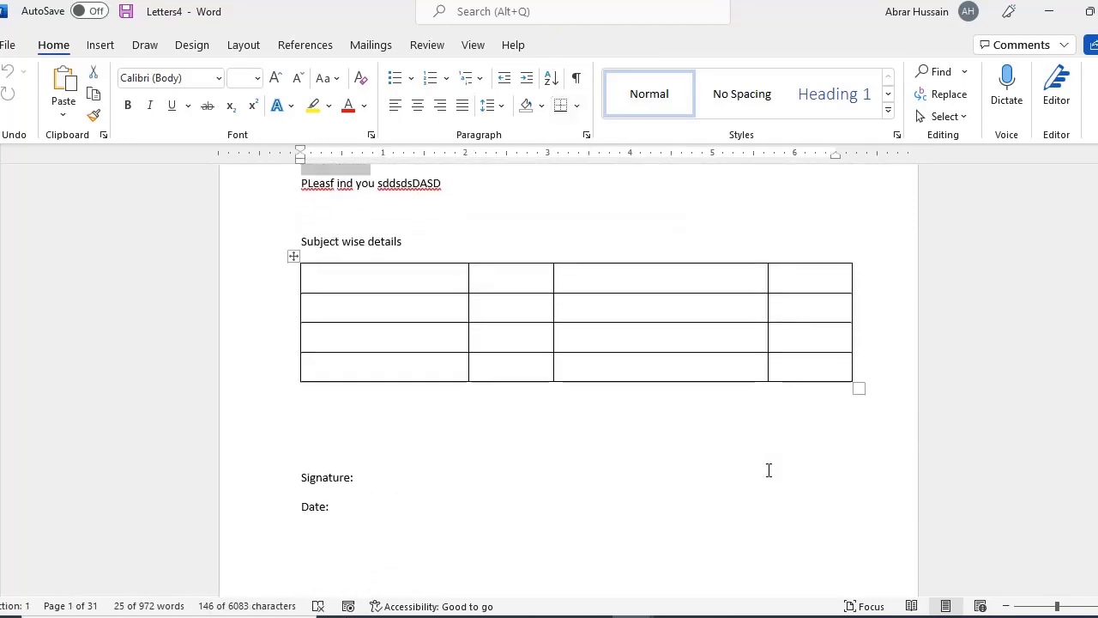
scroll(721, 428, up, 4)
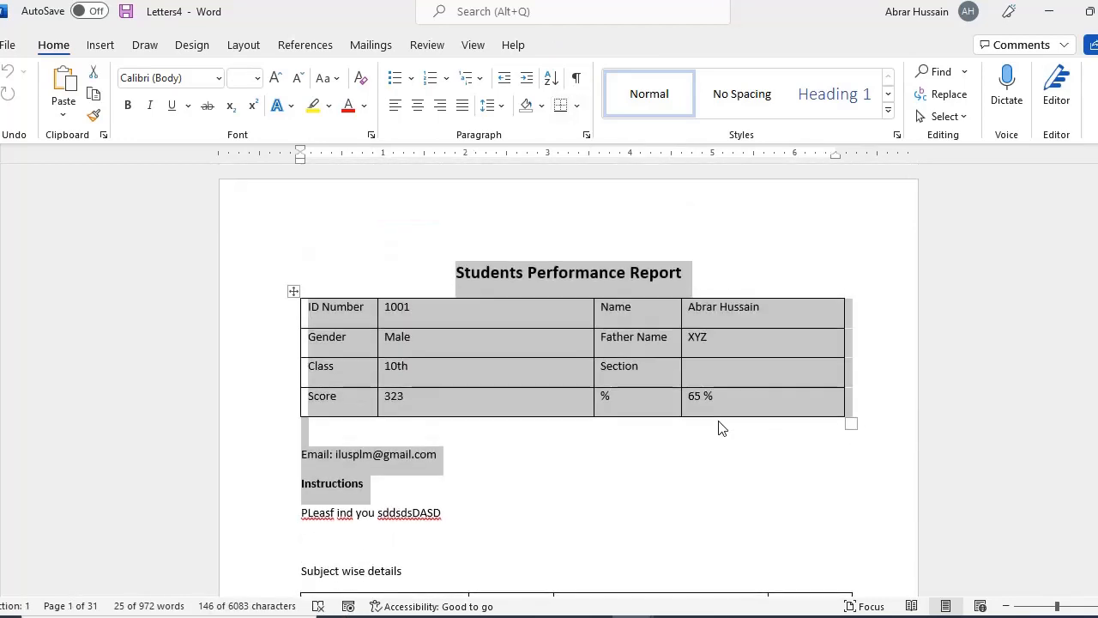
Close the merged letters document without saving it
click(409, 317)
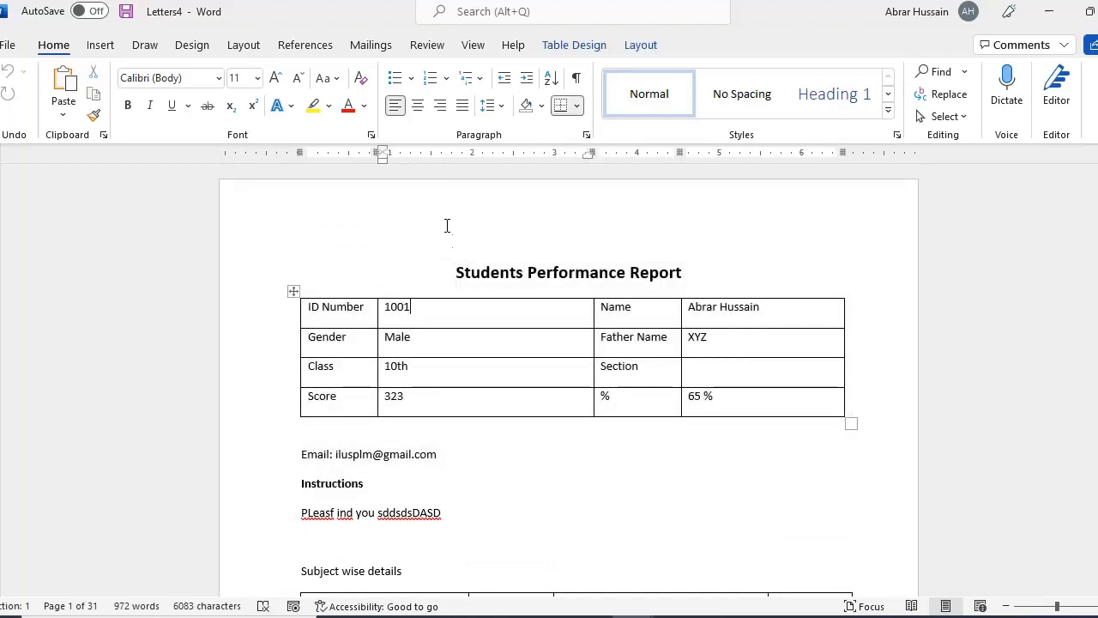
click(305, 45)
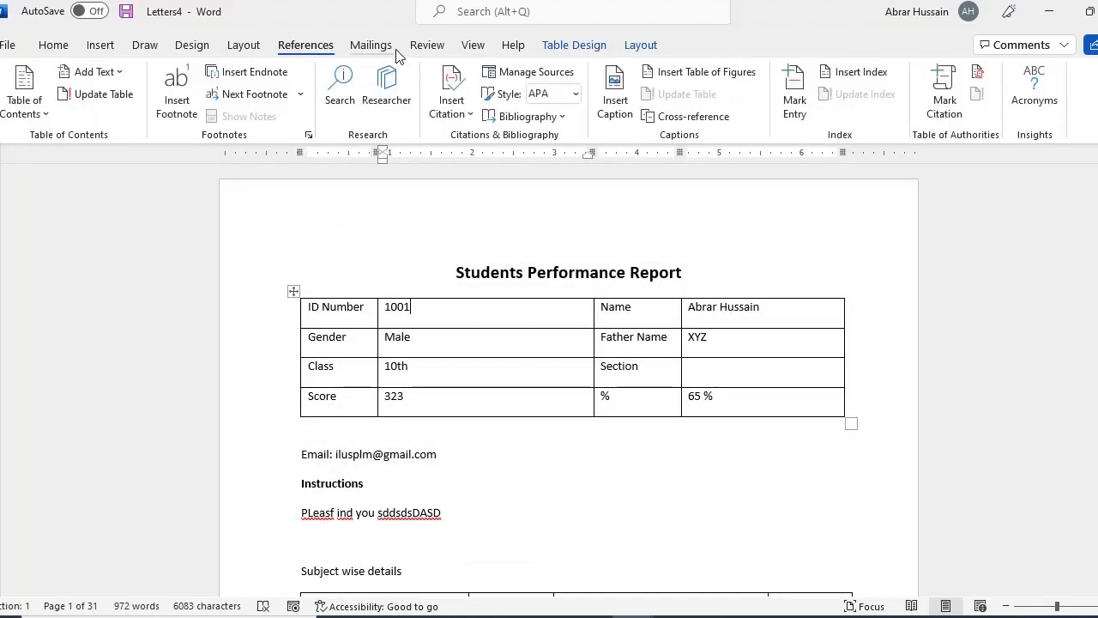
click(371, 45)
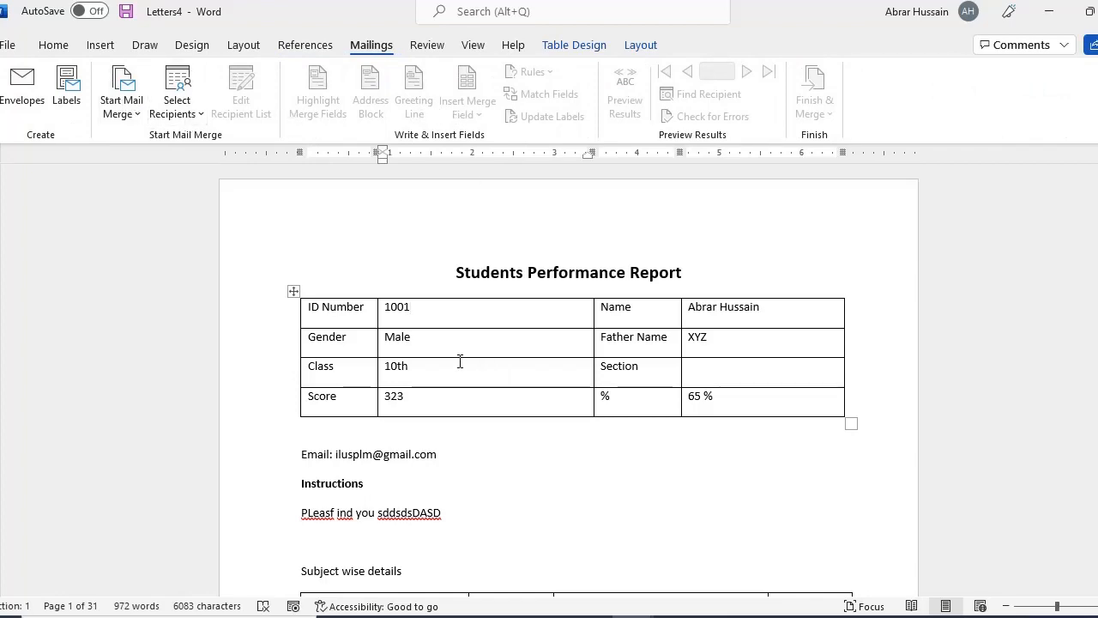
key(alt+F4)
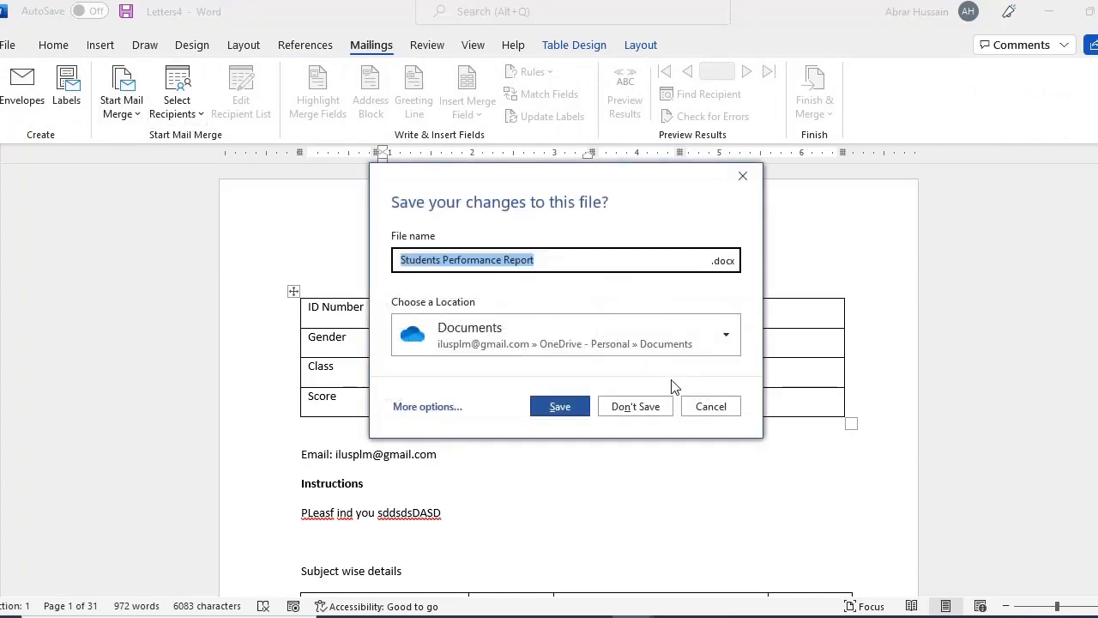
click(639, 409)
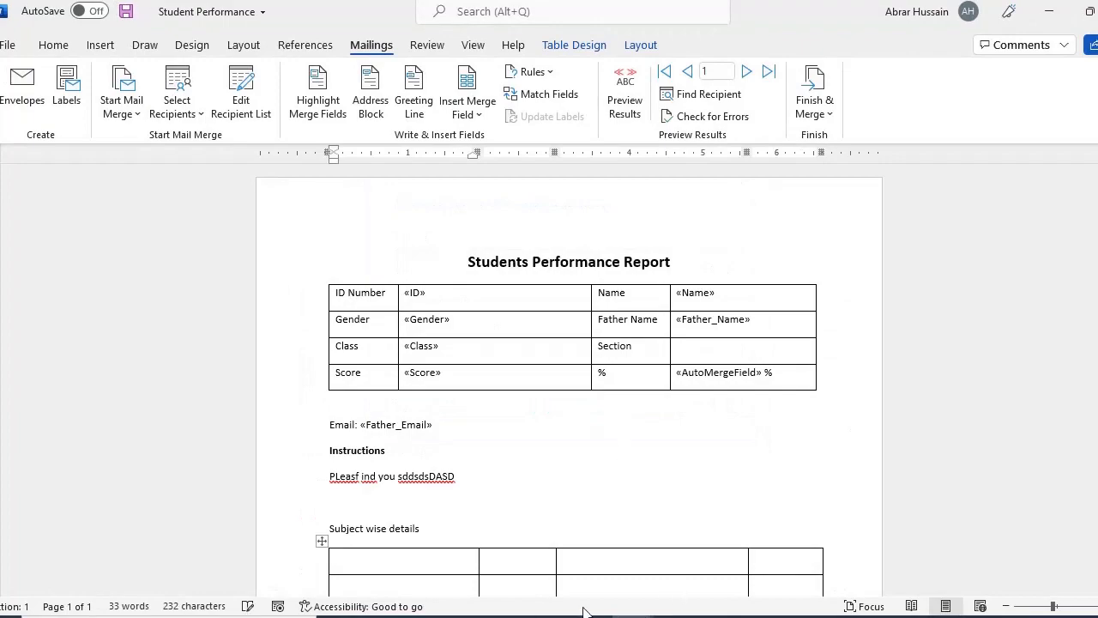
Switch to the Database for Households workbook in Excel and look over the Staff and Invoices sheets, finishing on Staff
mouse_move(506, 612)
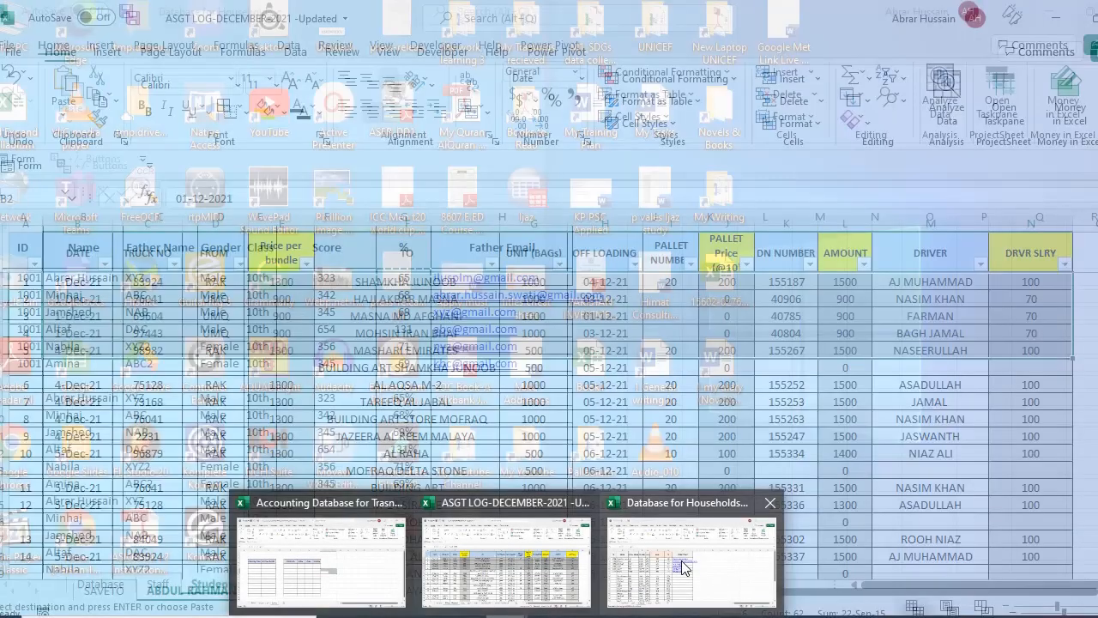
click(684, 568)
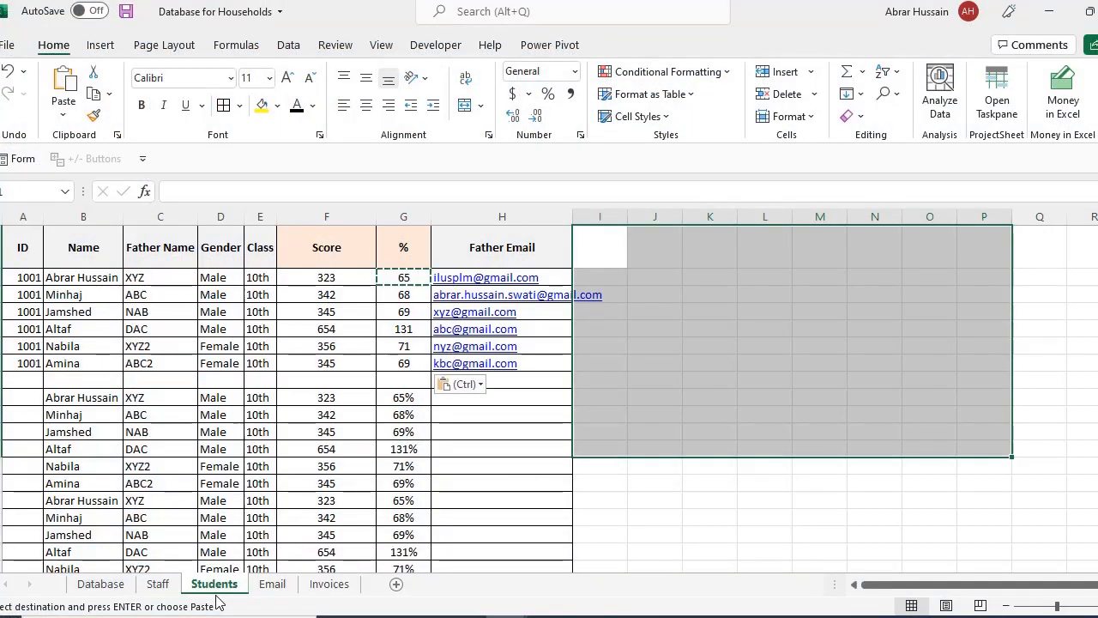
click(158, 584)
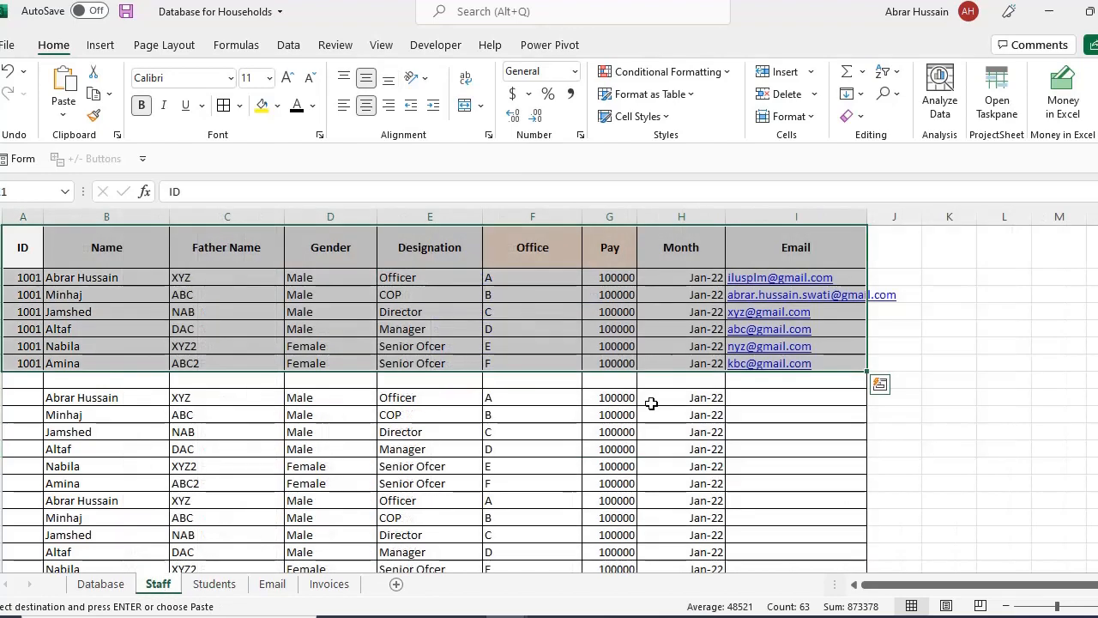
click(329, 583)
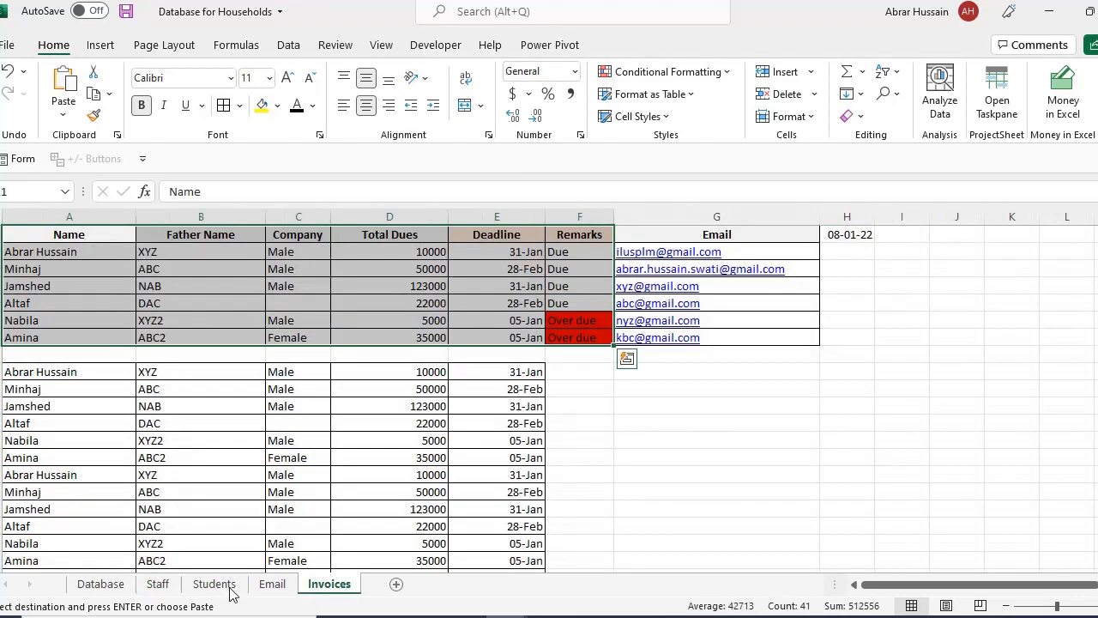
click(158, 583)
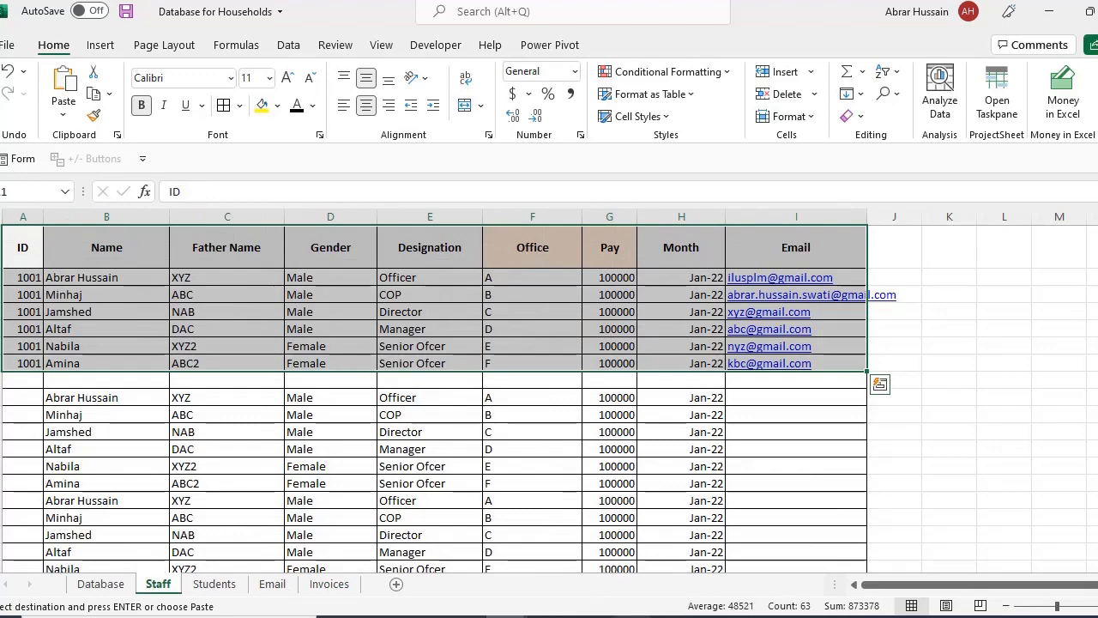
Switch to the Employee Pay Slip document in Word and examine its layout and the merge fields available for insertion
click(631, 616)
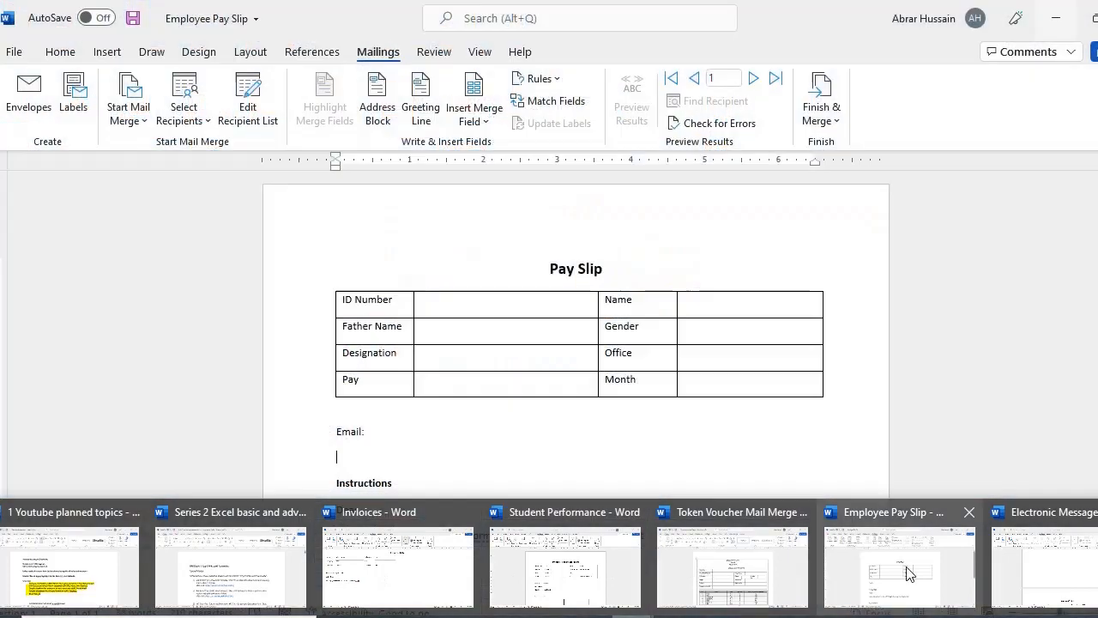
click(900, 568)
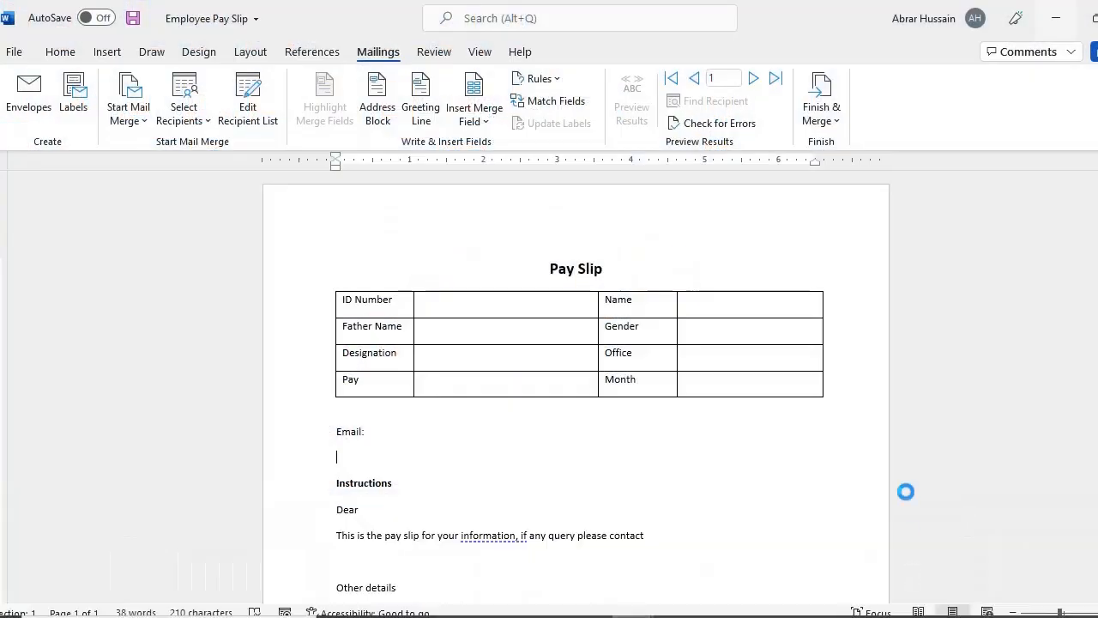
scroll(576, 434, down, 5)
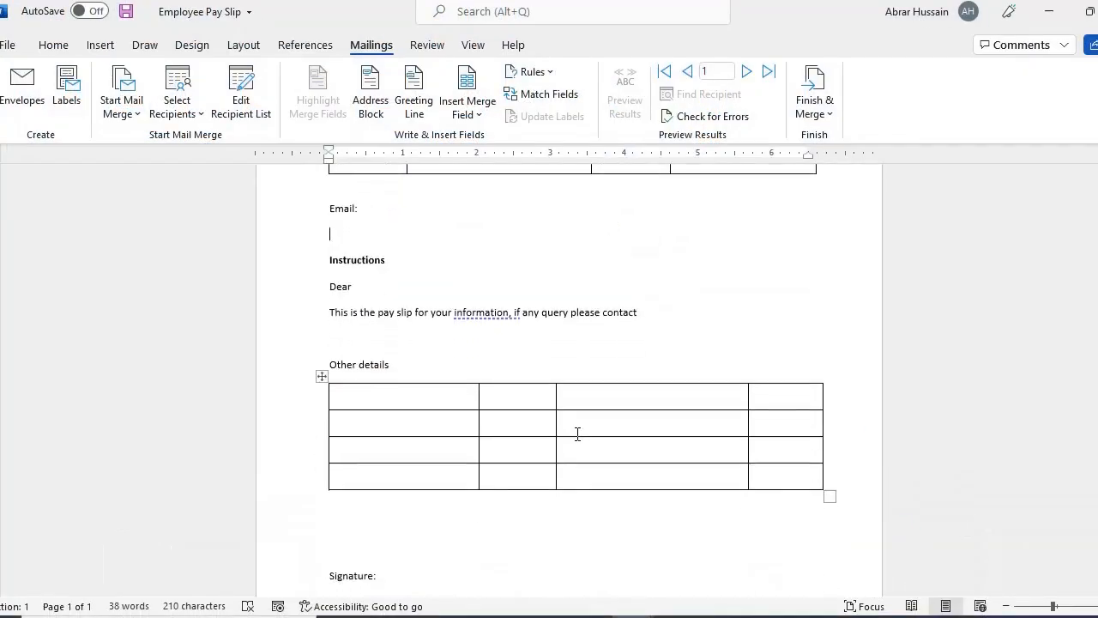
scroll(577, 434, up, 4)
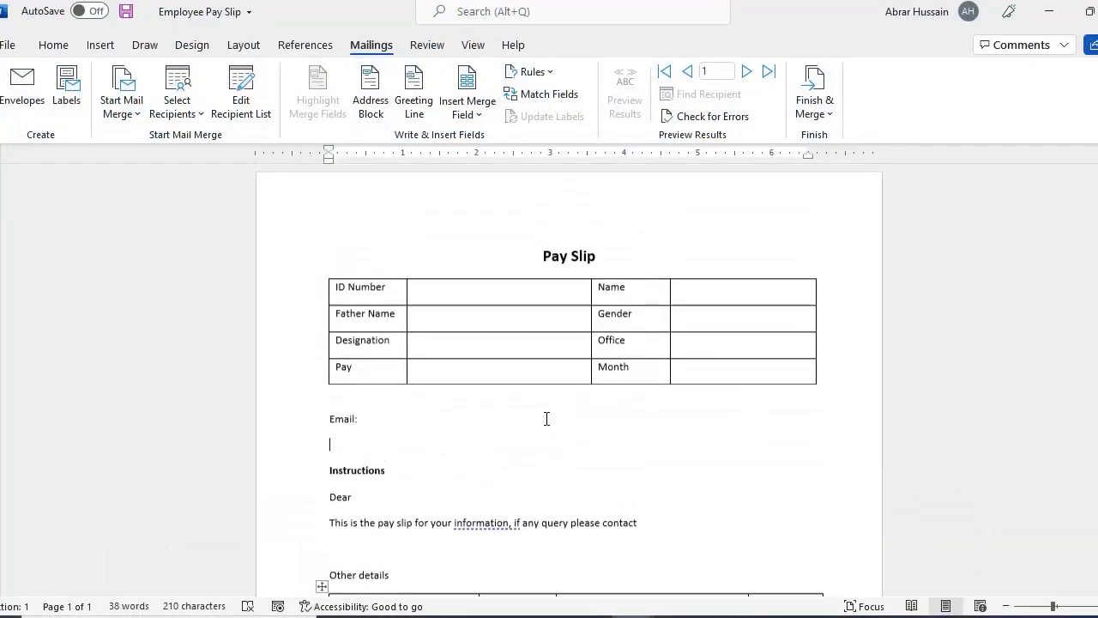
click(176, 117)
click(176, 117)
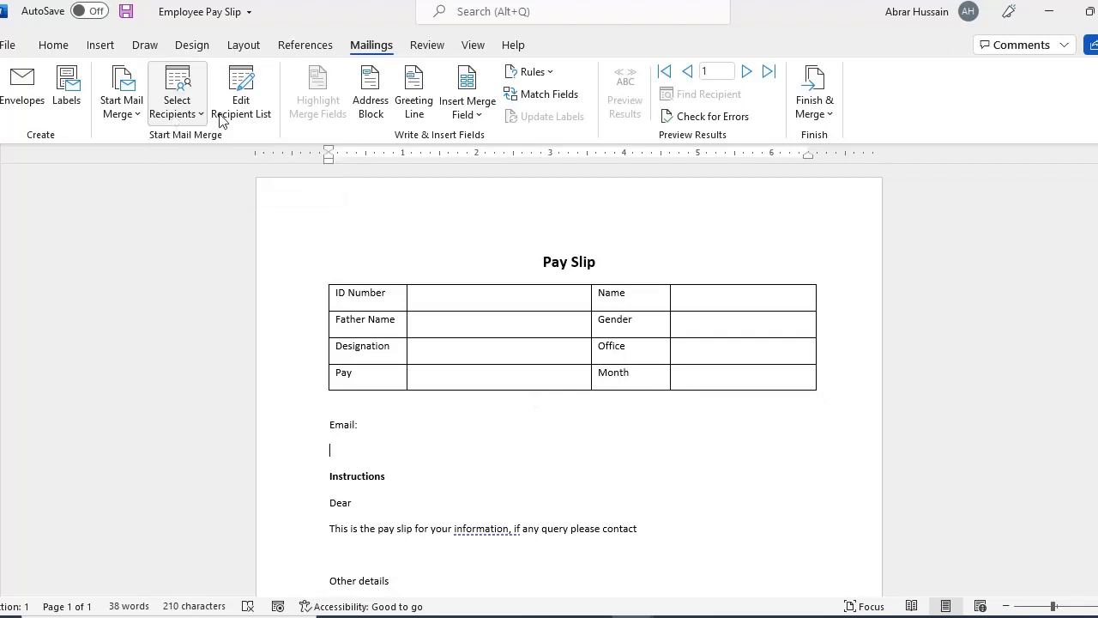
click(467, 114)
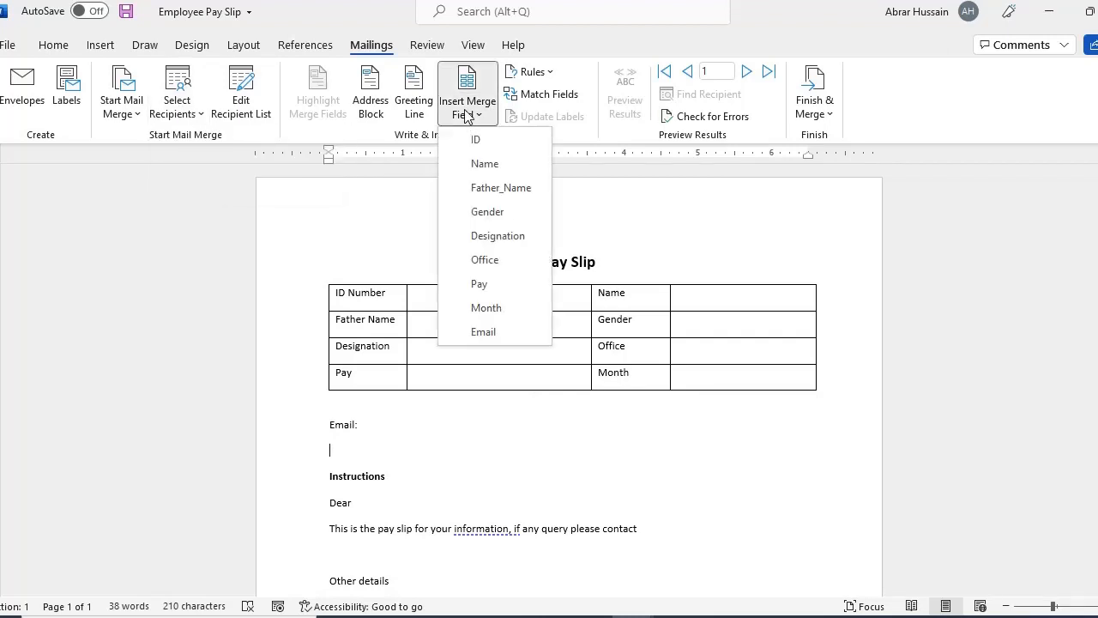
click(466, 116)
Examine the blank cells of the Pay Slip table and the text under the Instructions heading
click(444, 315)
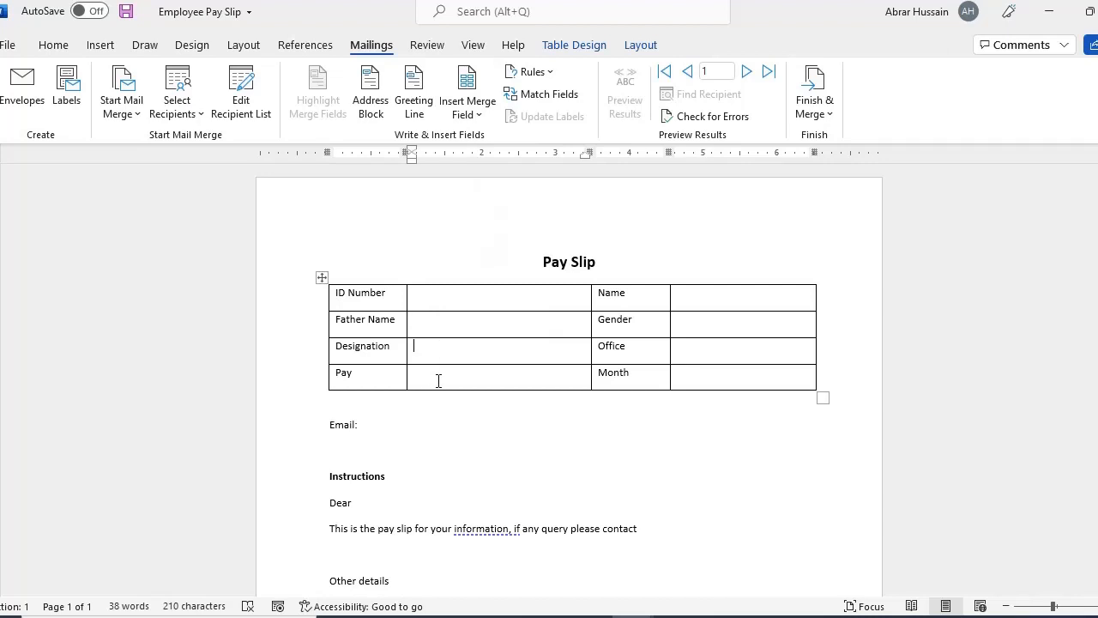
click(728, 377)
drag(311, 506, 616, 542)
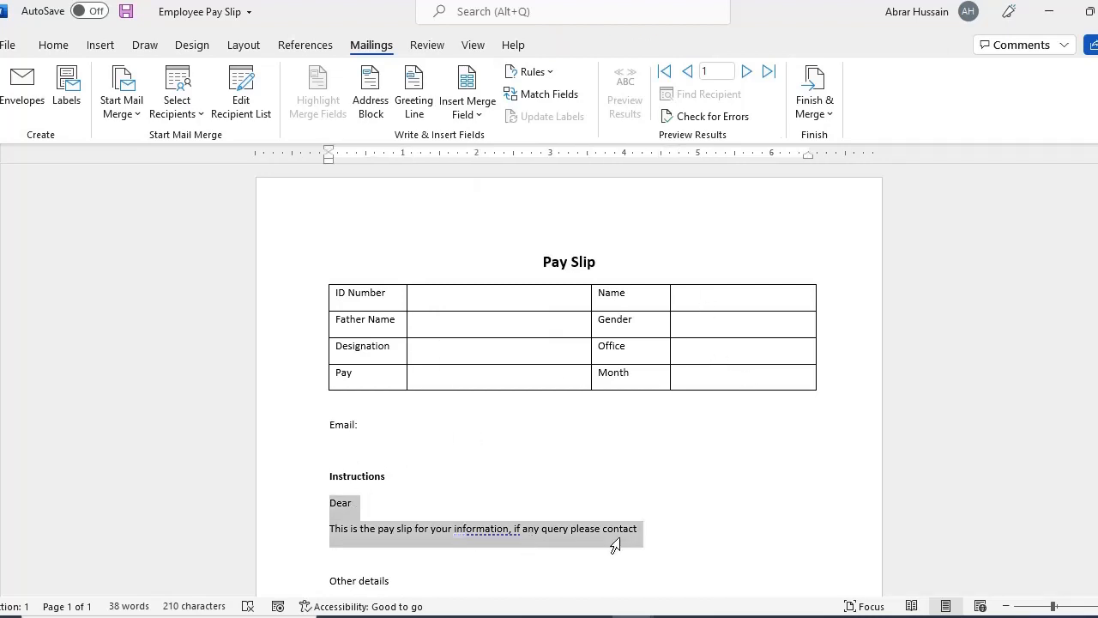
scroll(568, 444, down, 3)
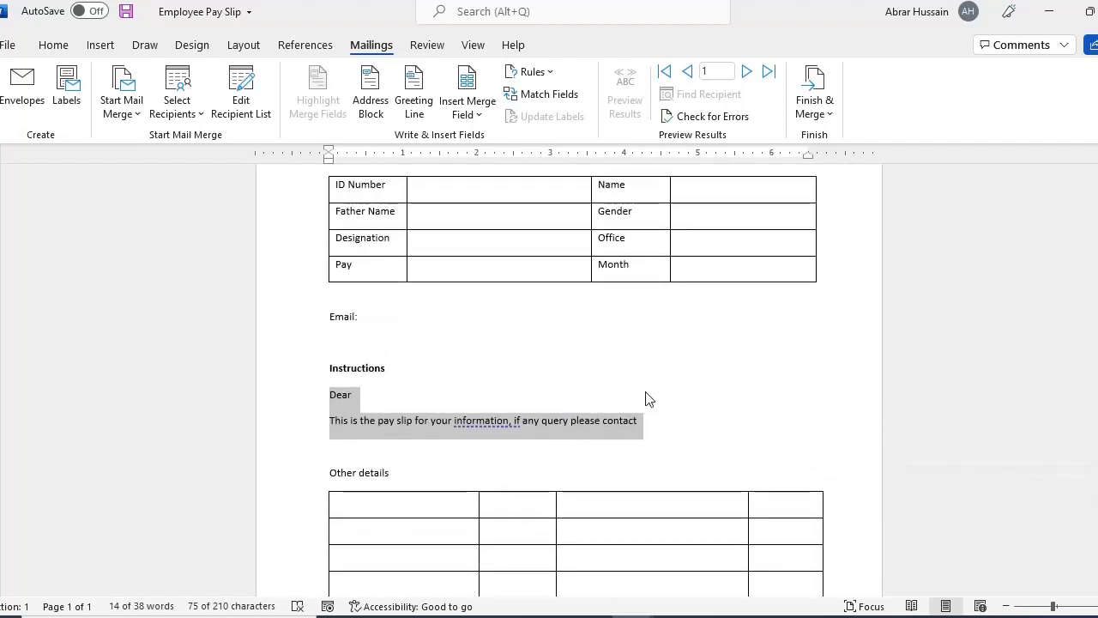
click(648, 425)
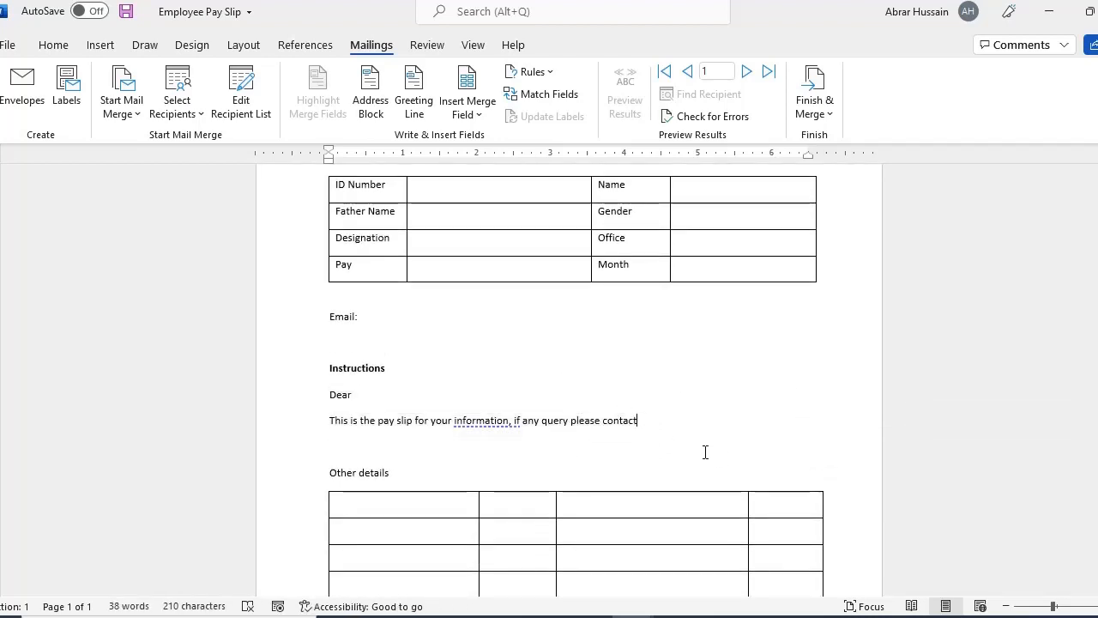
scroll(601, 415, up, 2)
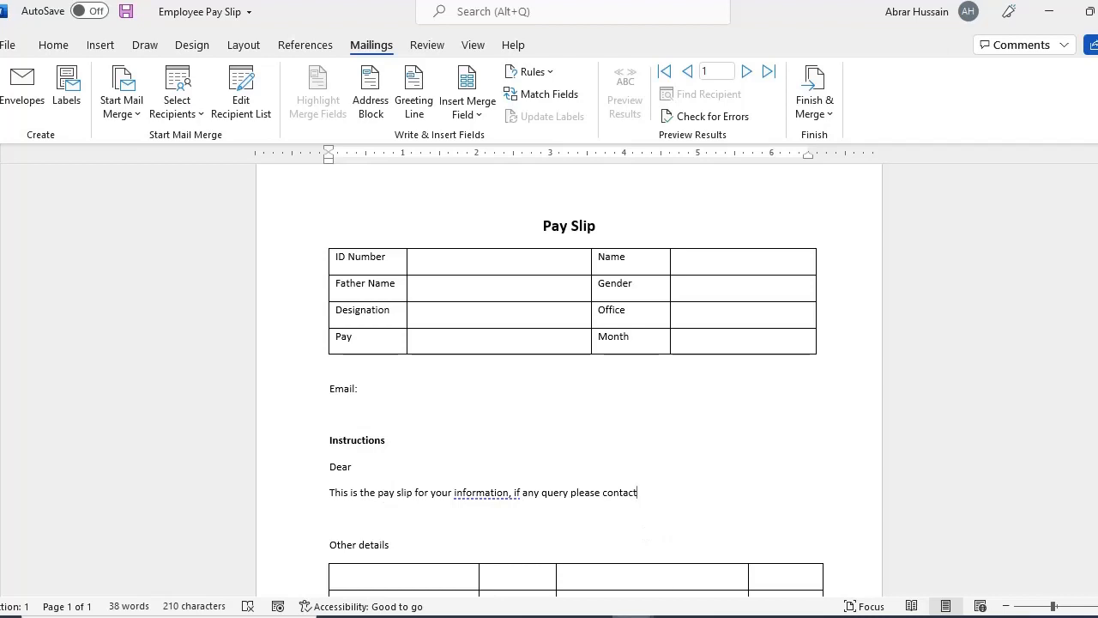
Switch back to the Student Performance document and inspect the Instructions text and the merge field beside the % label
click(632, 616)
click(566, 566)
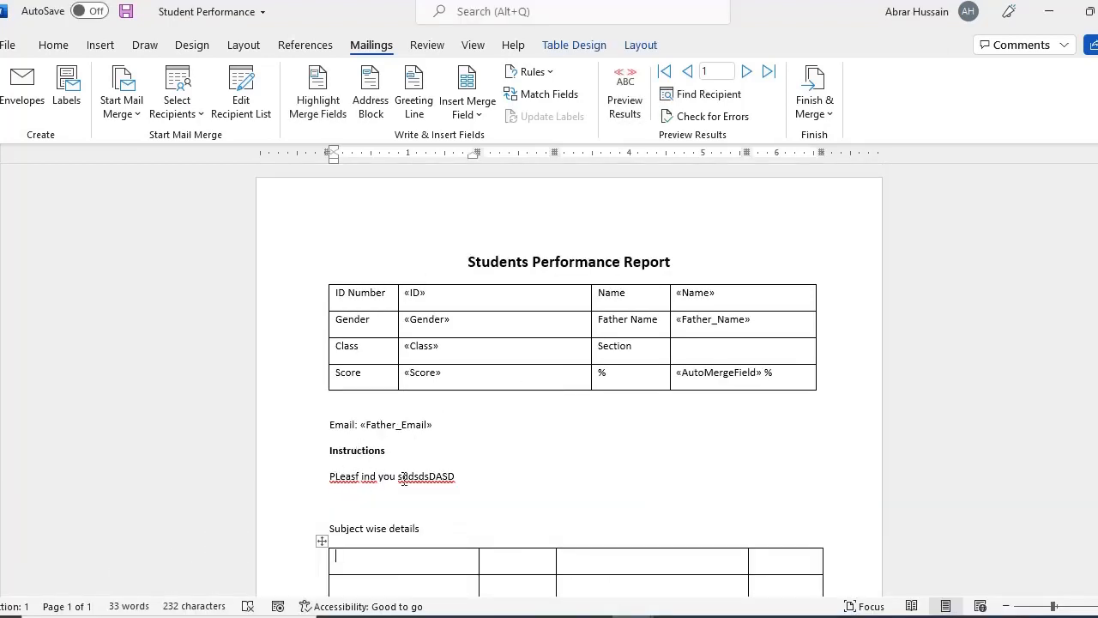
click(498, 475)
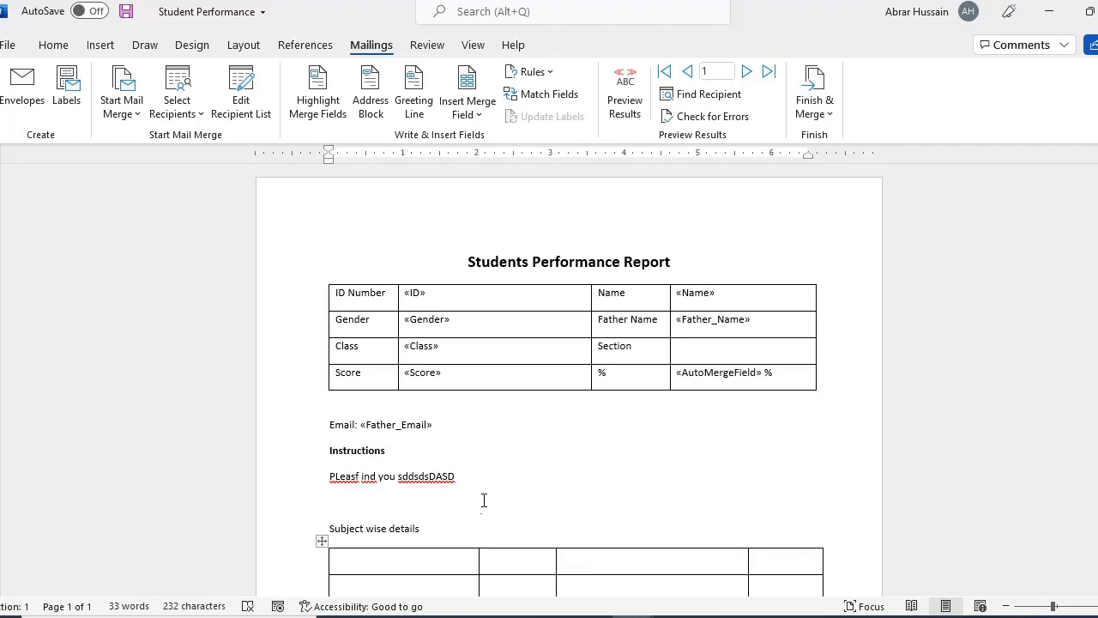
click(697, 378)
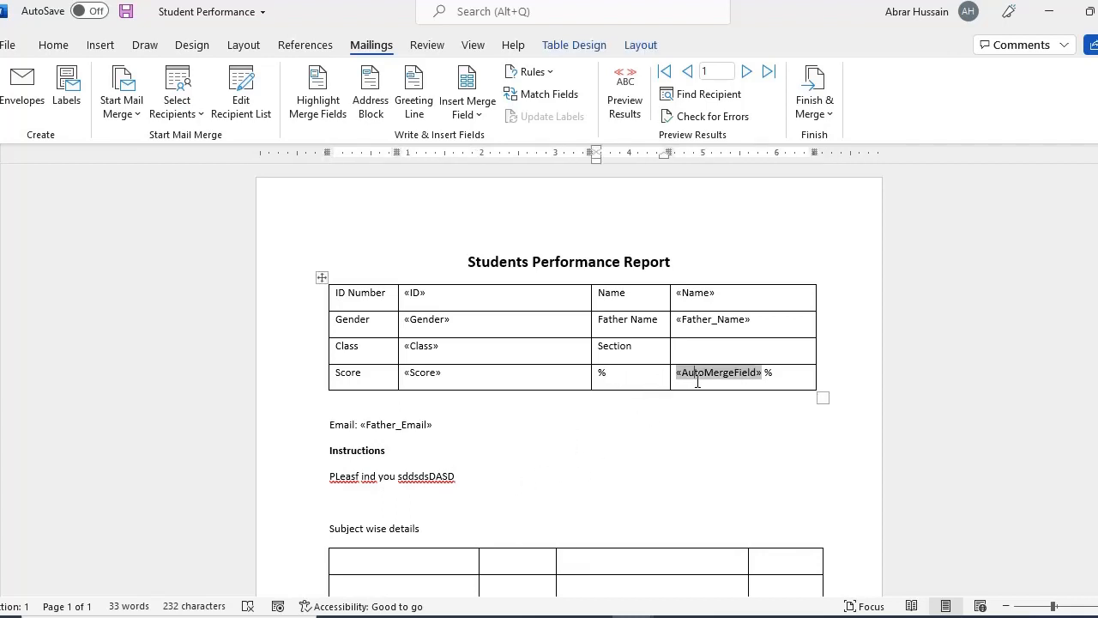
Insert the AutoMergeField merge field at the end of the text under Instructions and preview the merge results
click(519, 466)
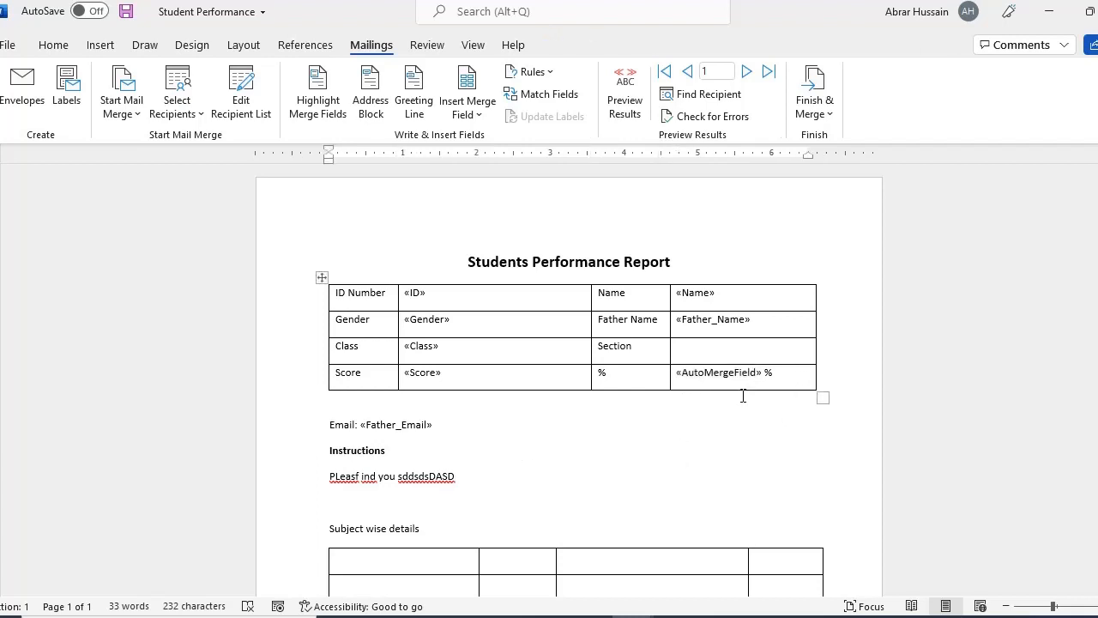
click(468, 114)
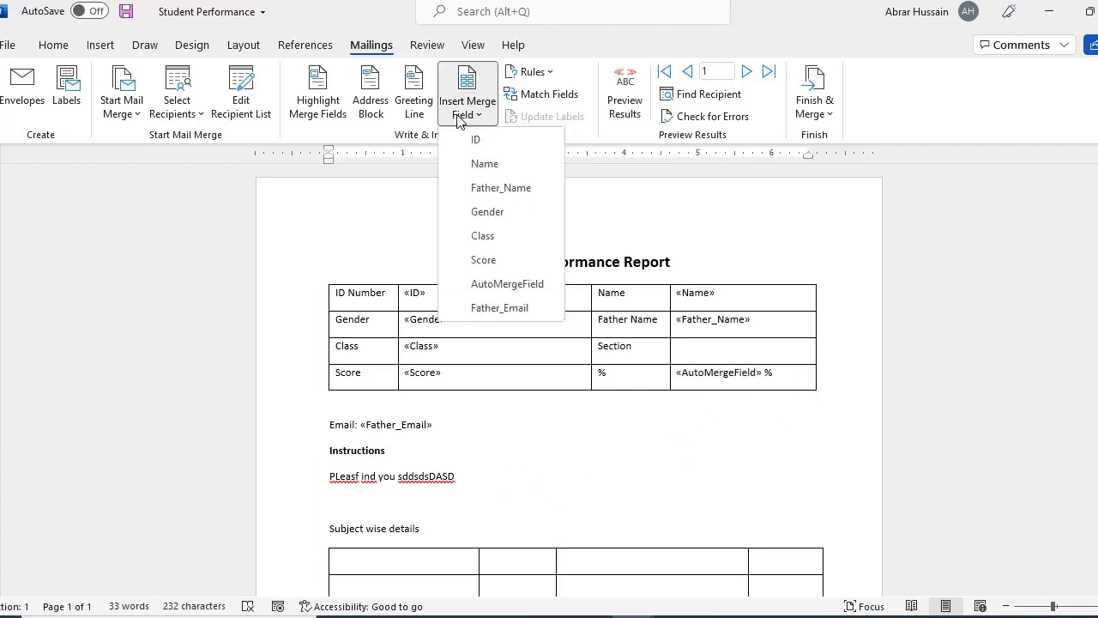
click(515, 288)
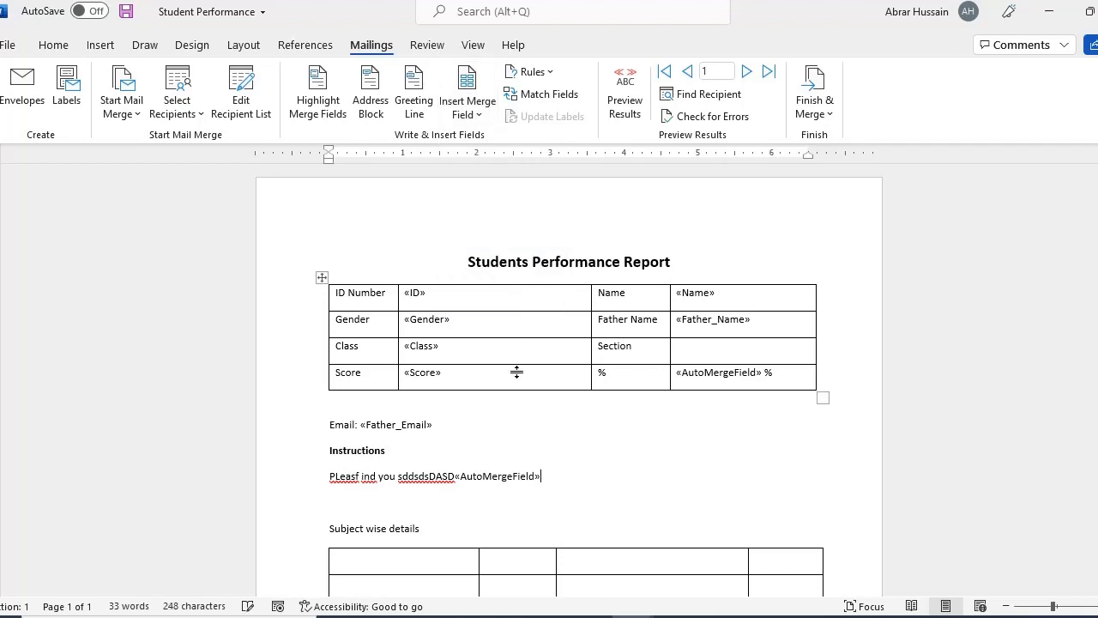
click(624, 94)
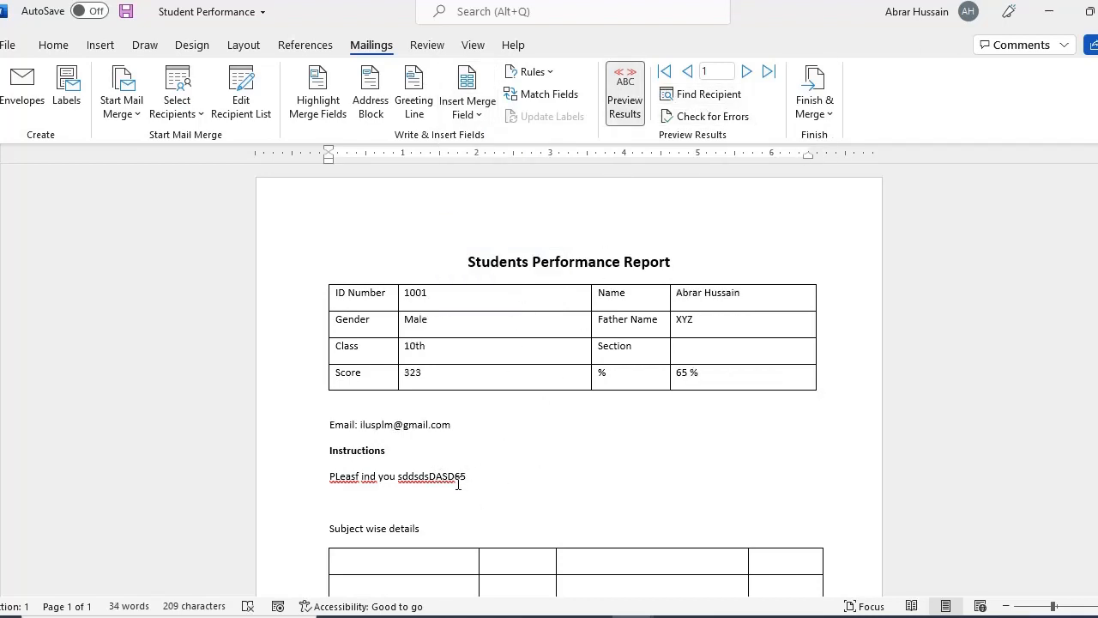
click(520, 477)
Switch to the Database for Households workbook in Excel and select the Staff sheet's header row with the six records beneath it
key(alt+Tab)
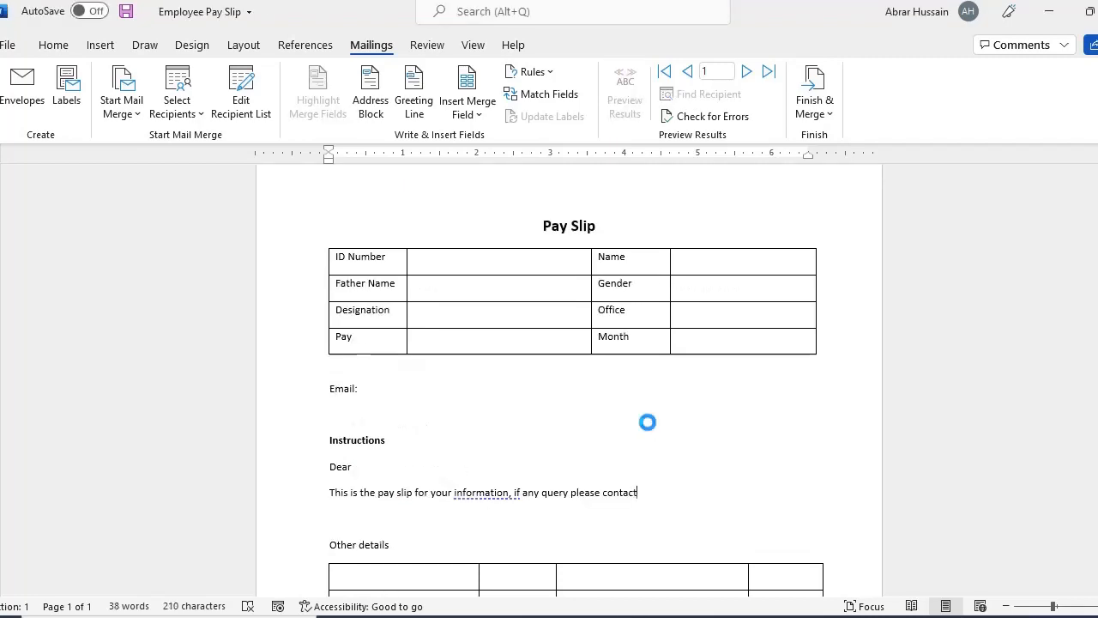
key(alt+Tab)
key(alt+Tab)
key(alt+Tab)
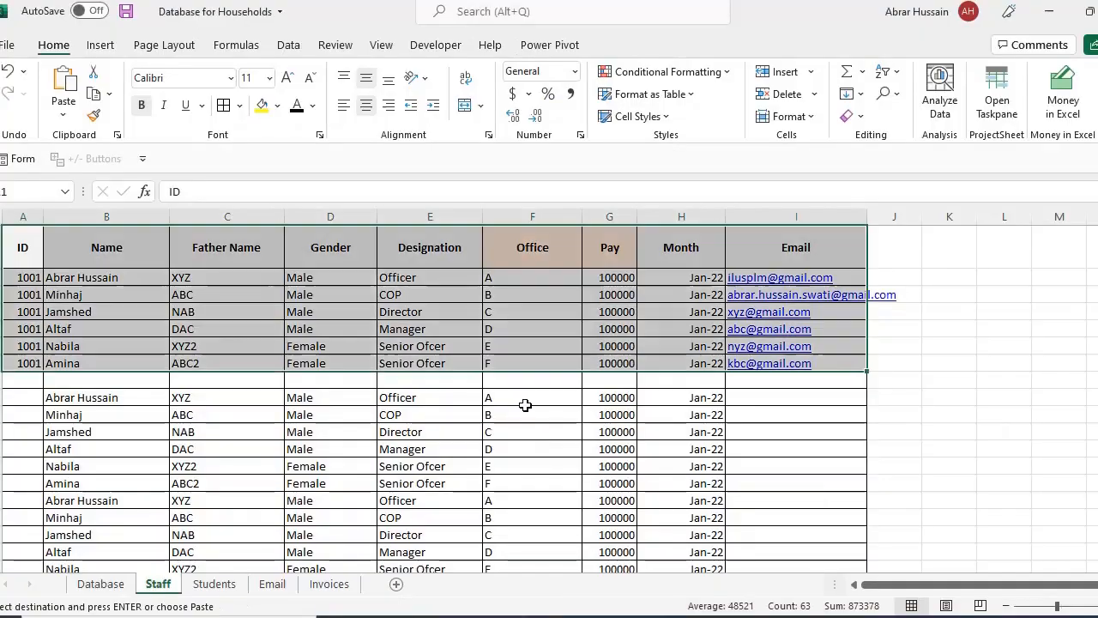
drag(20, 246, 830, 371)
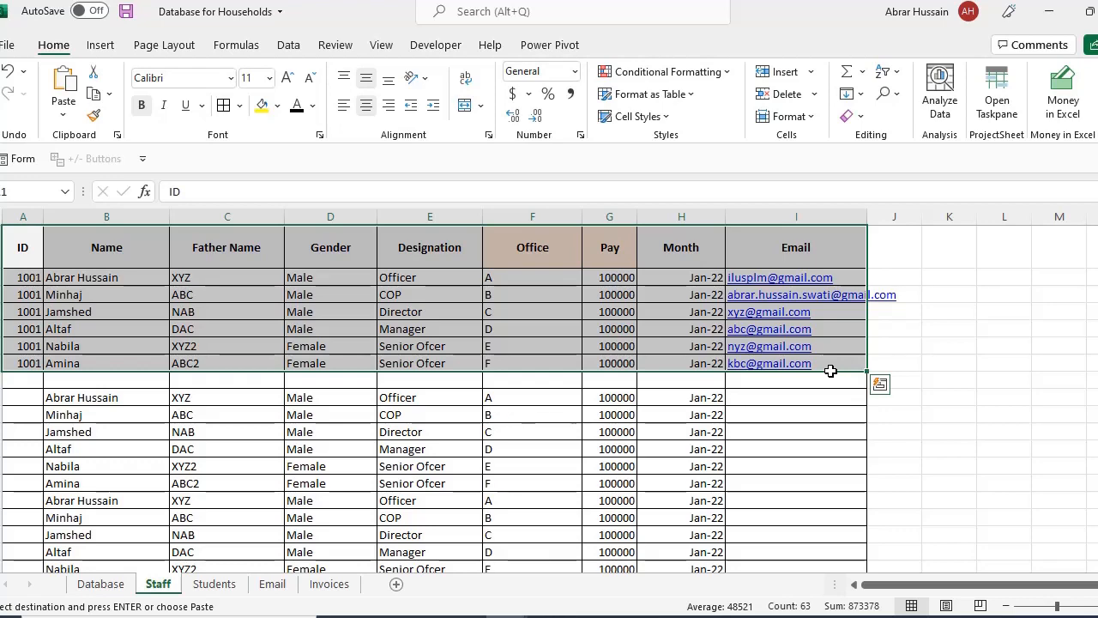
Switch to the Token Voucher Mail Merge document in Word and look over the whole voucher layout
click(631, 616)
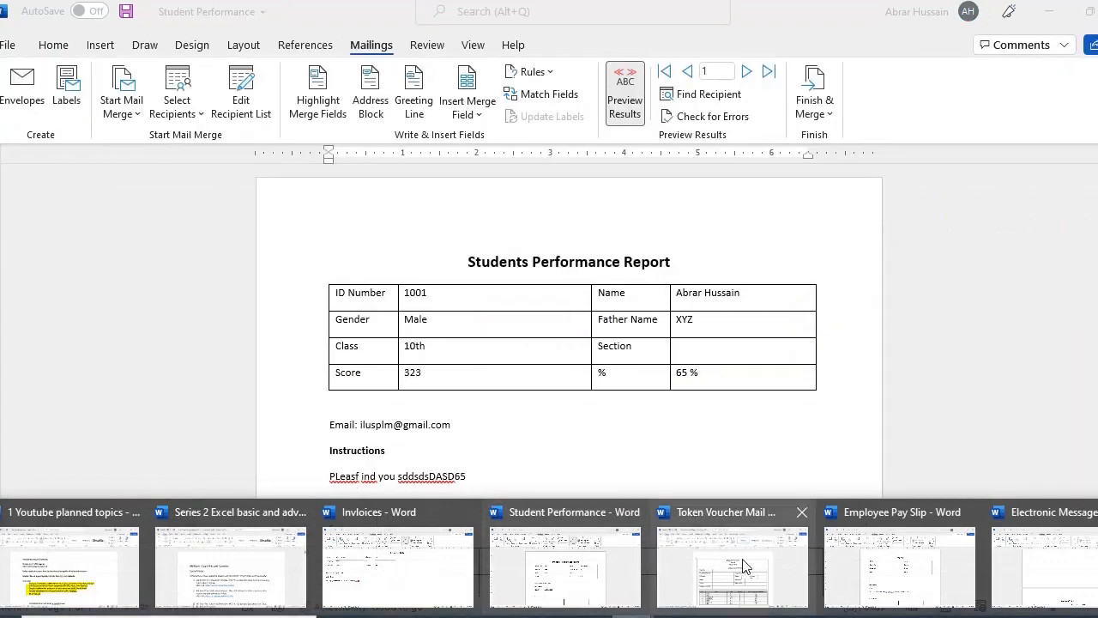
click(736, 568)
scroll(547, 437, down, 10)
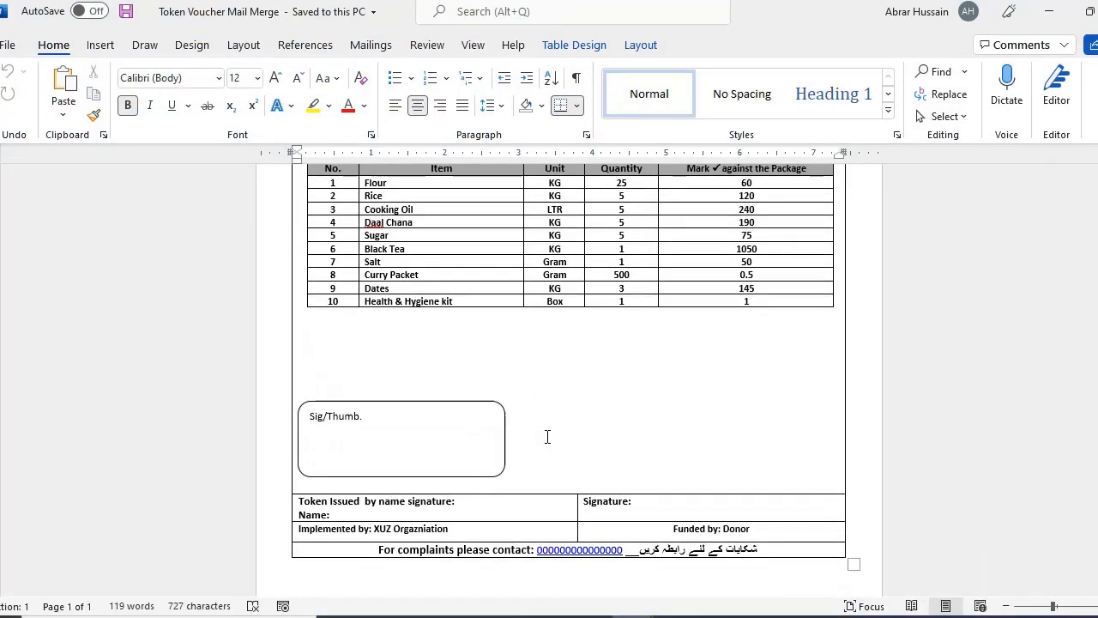
scroll(547, 437, up, 8)
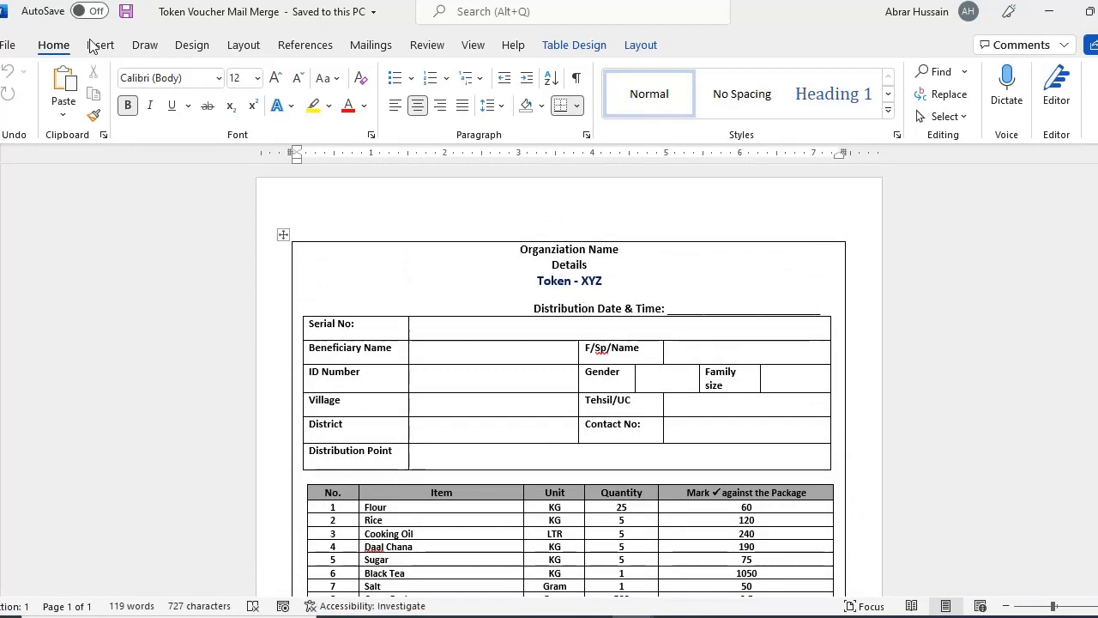
Connect the voucher to an existing recipient list from drive D, using the Database$ table as the data source
click(385, 50)
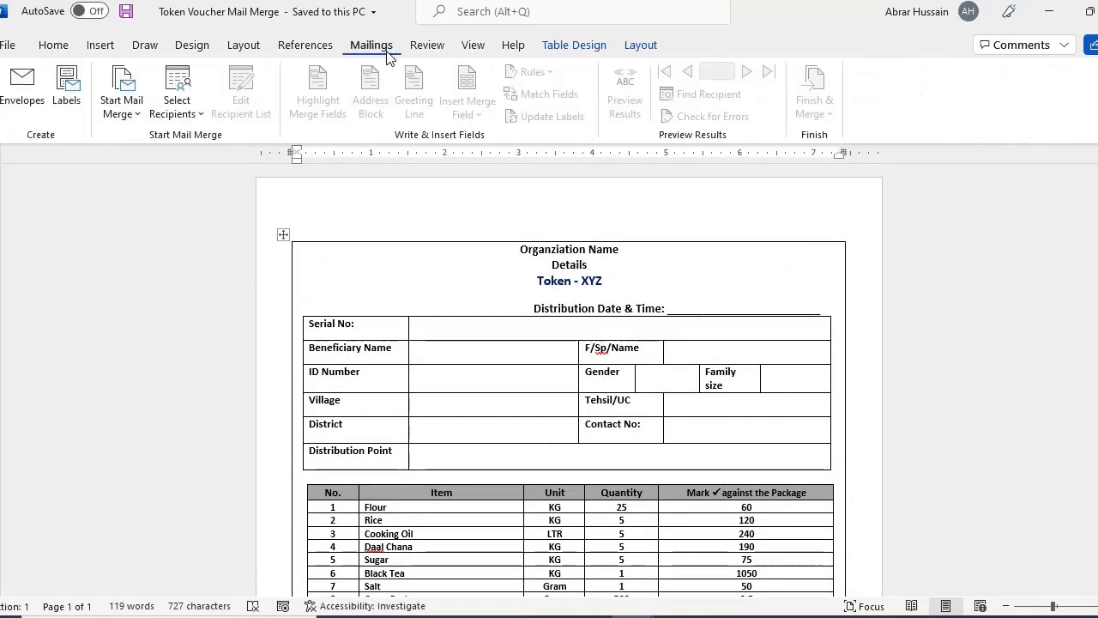
click(119, 116)
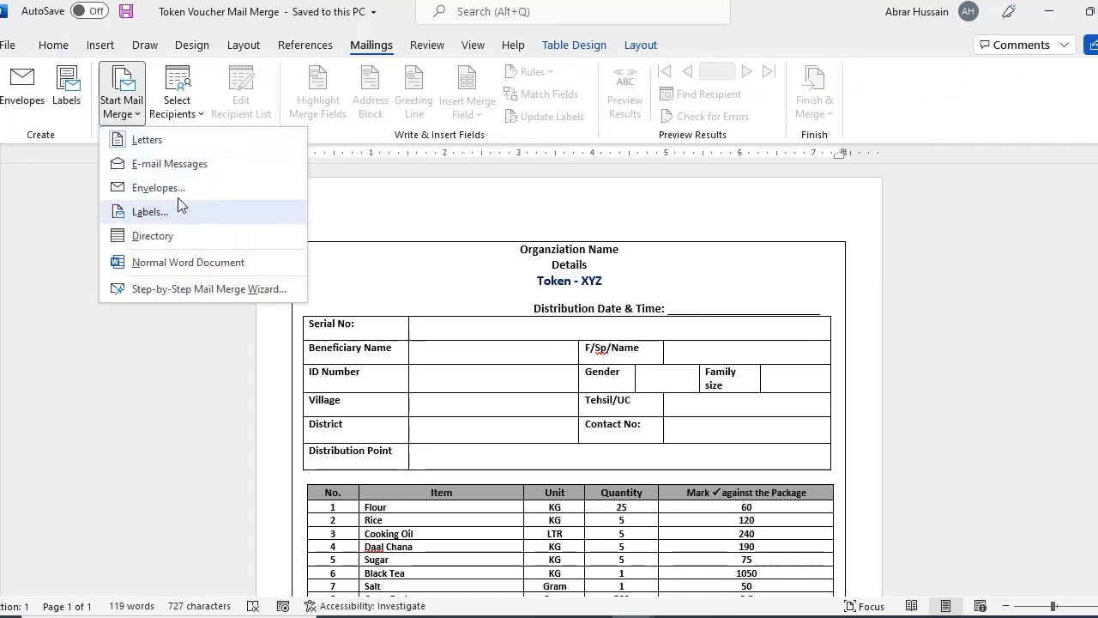
click(186, 121)
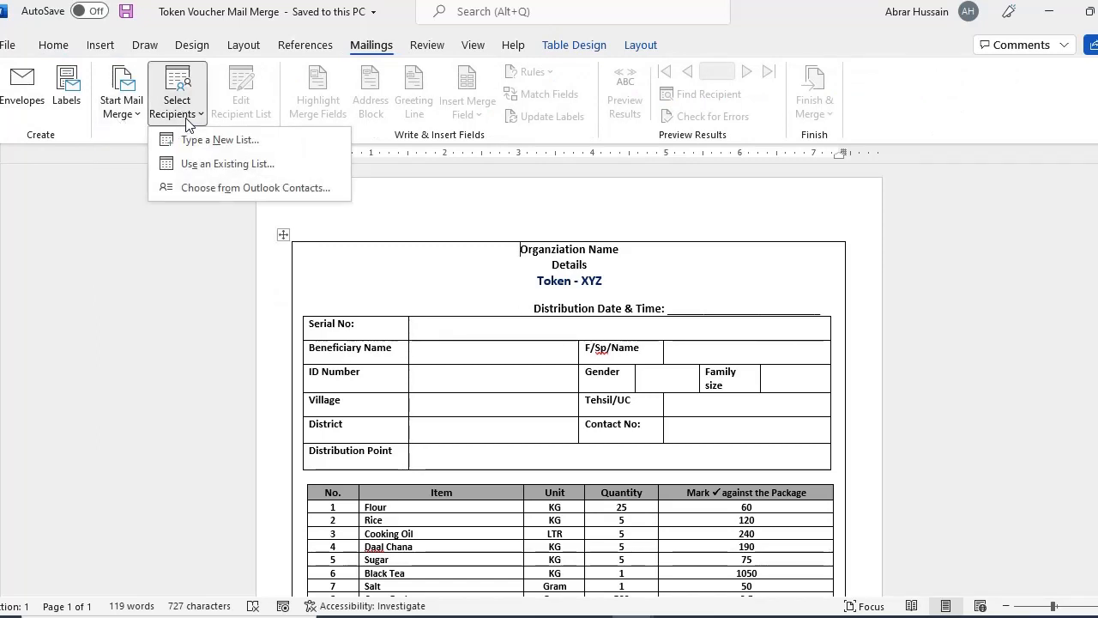
click(205, 164)
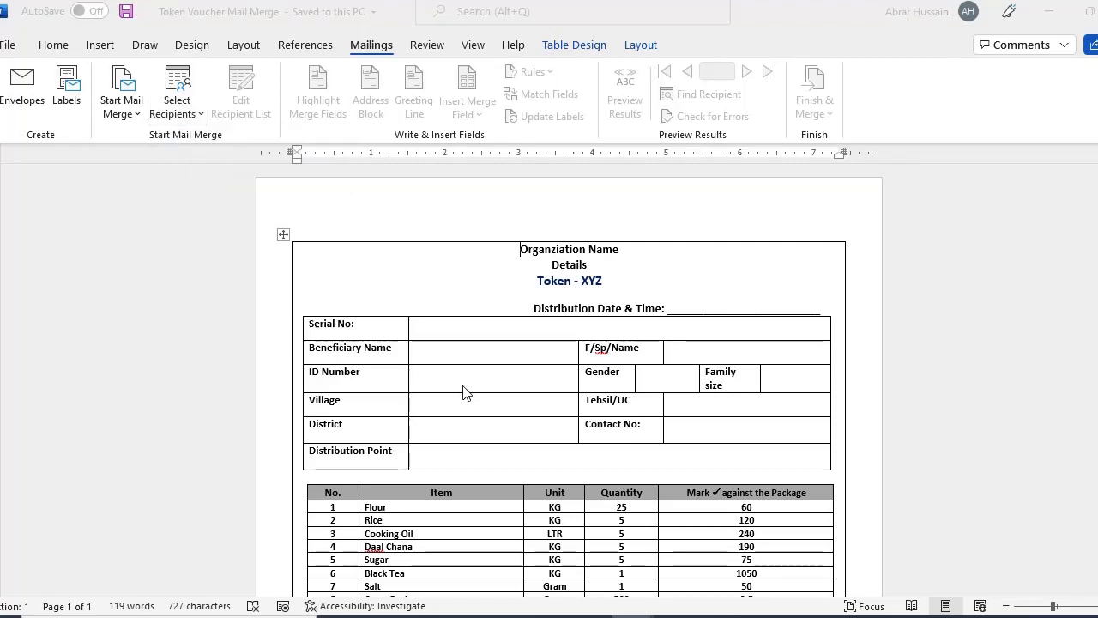
click(64, 282)
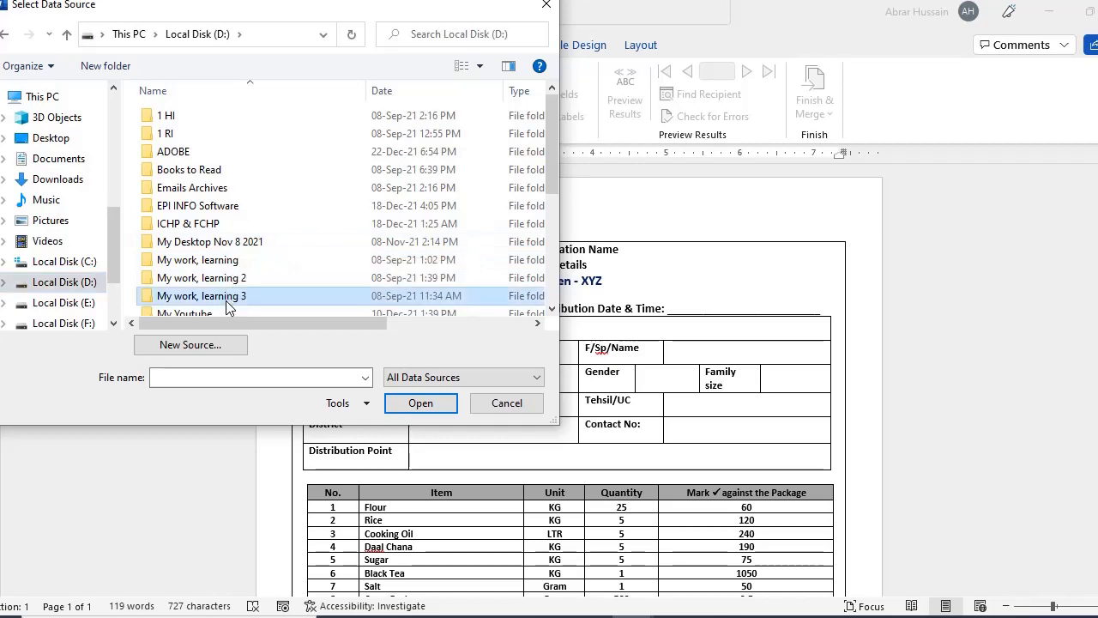
double_click(225, 295)
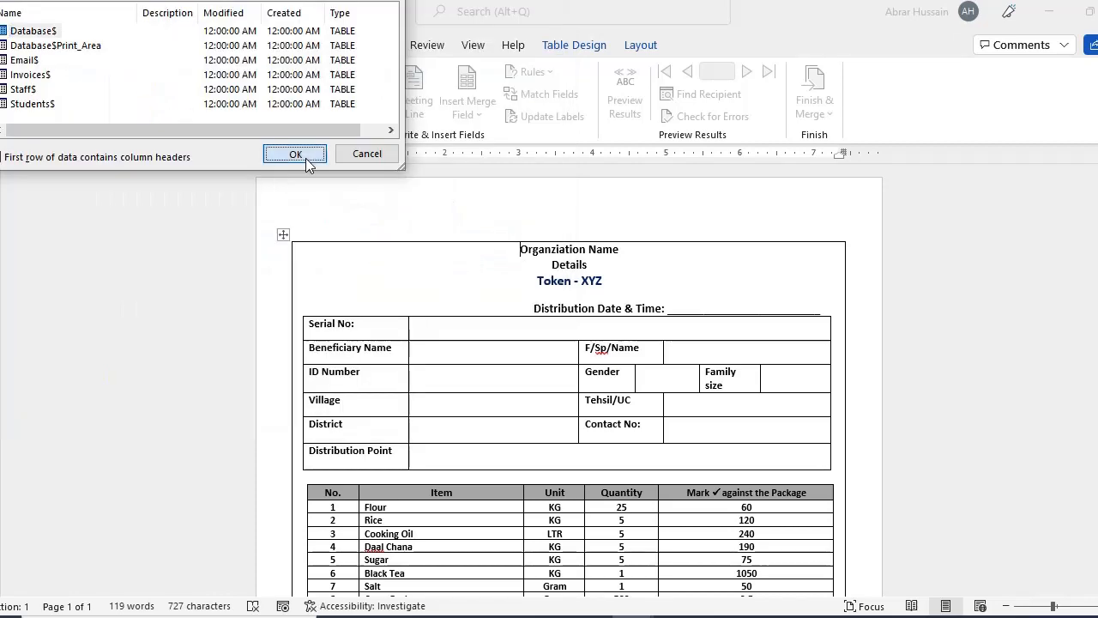
click(295, 155)
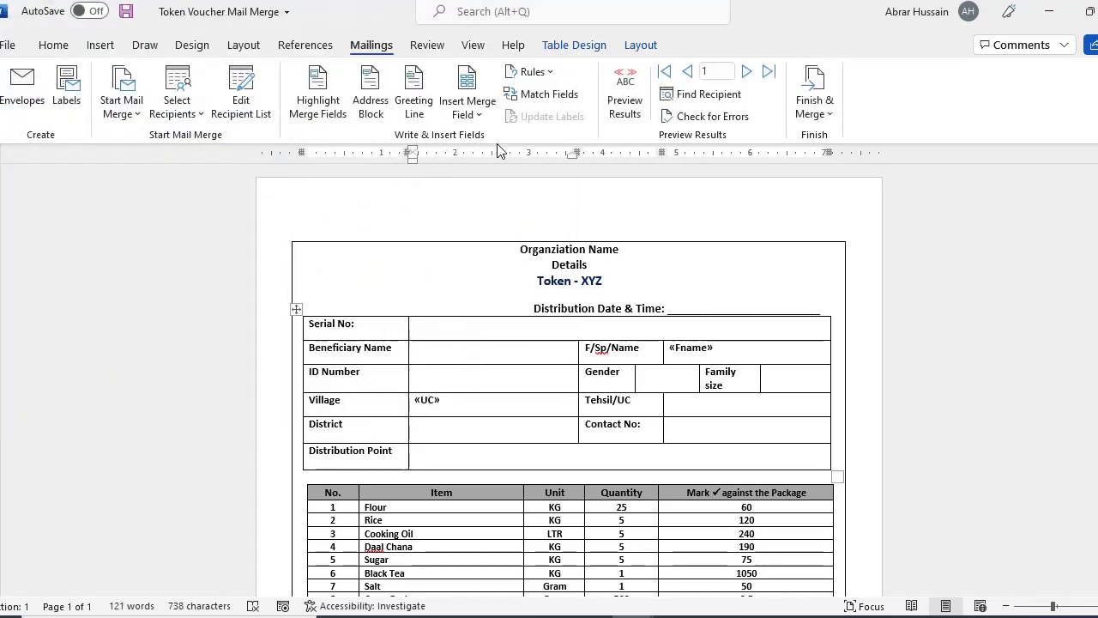
Insert the S_No merge field beside Serial No and the Name merge field beside Beneficiary Name
click(467, 99)
click(468, 99)
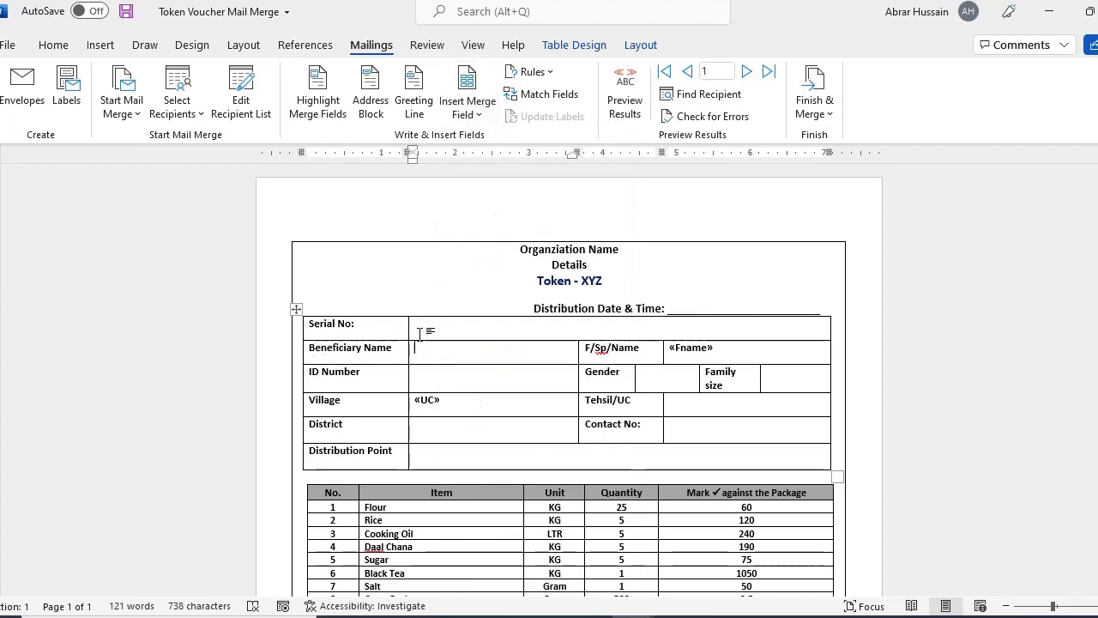
click(467, 103)
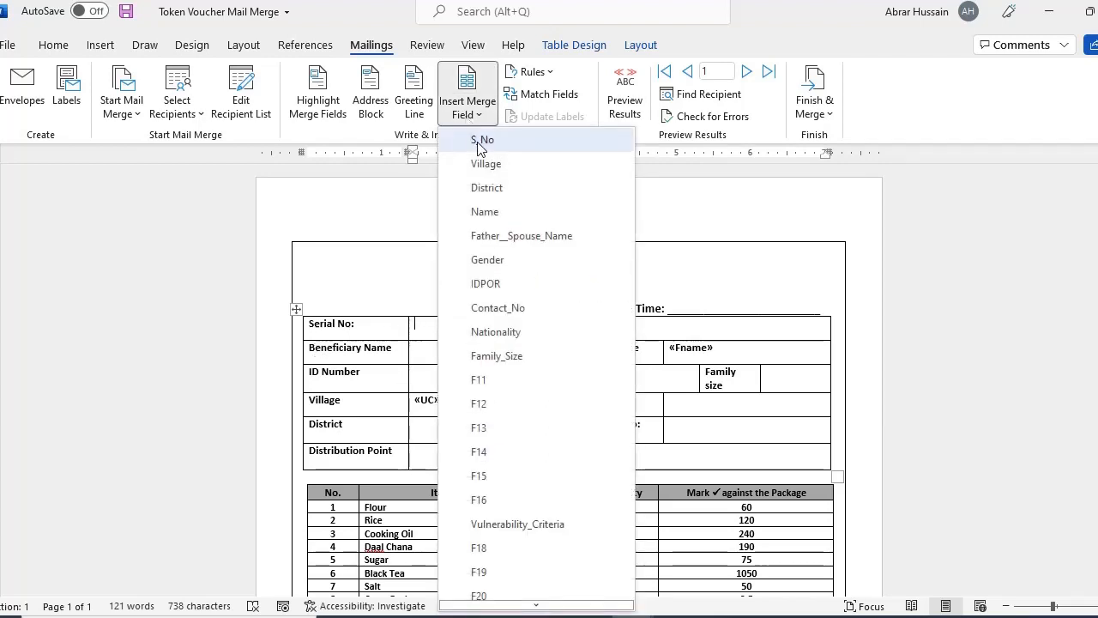
click(475, 140)
click(421, 344)
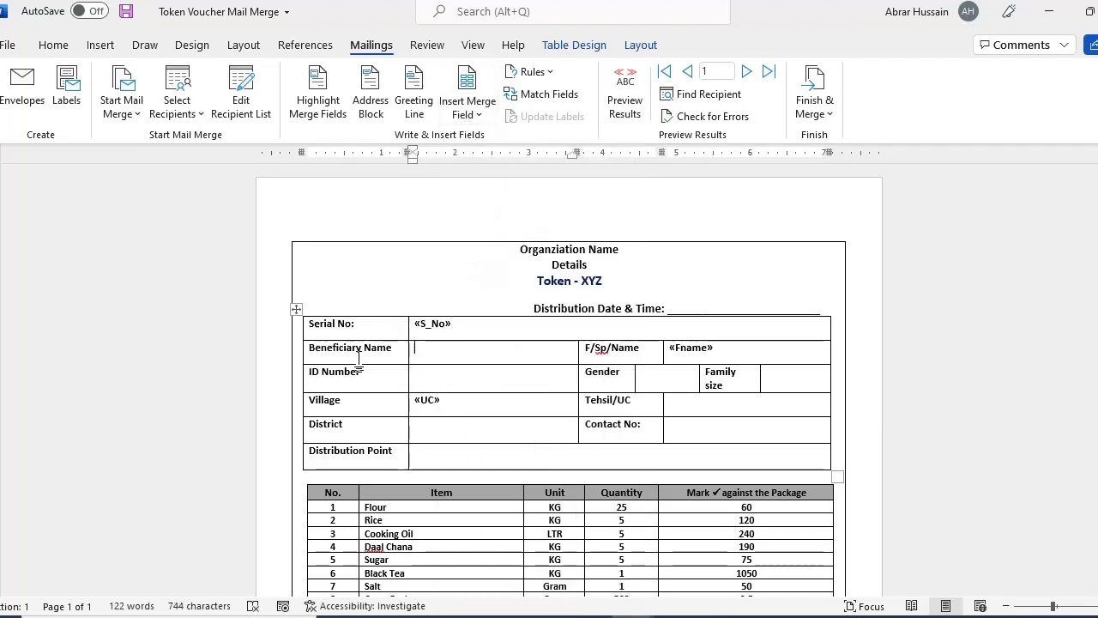
click(468, 103)
click(496, 212)
Replace the Fname field beside F/Sp/Name with Father__Spouse_Name and insert the IDPOR field beside ID Number
double_click(691, 348)
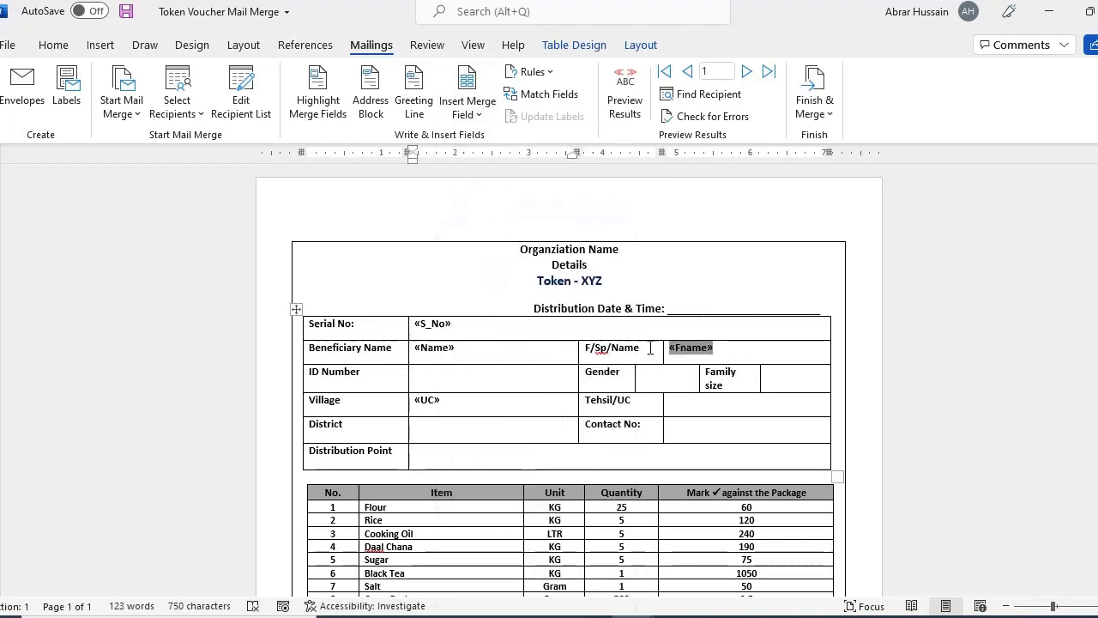
click(467, 103)
click(477, 237)
click(429, 378)
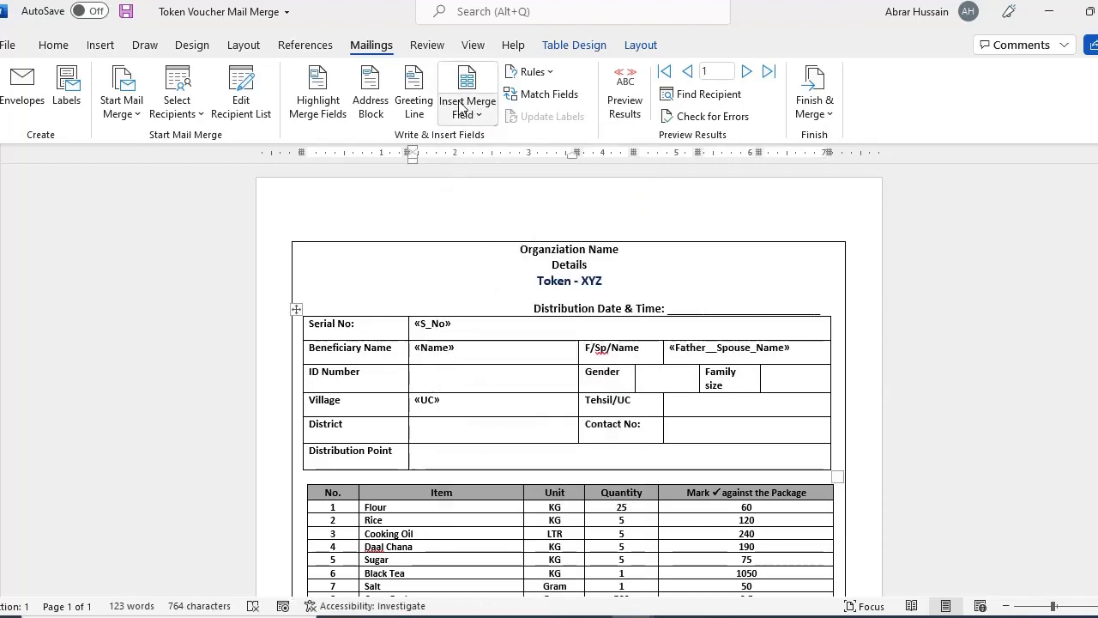
click(467, 103)
click(486, 284)
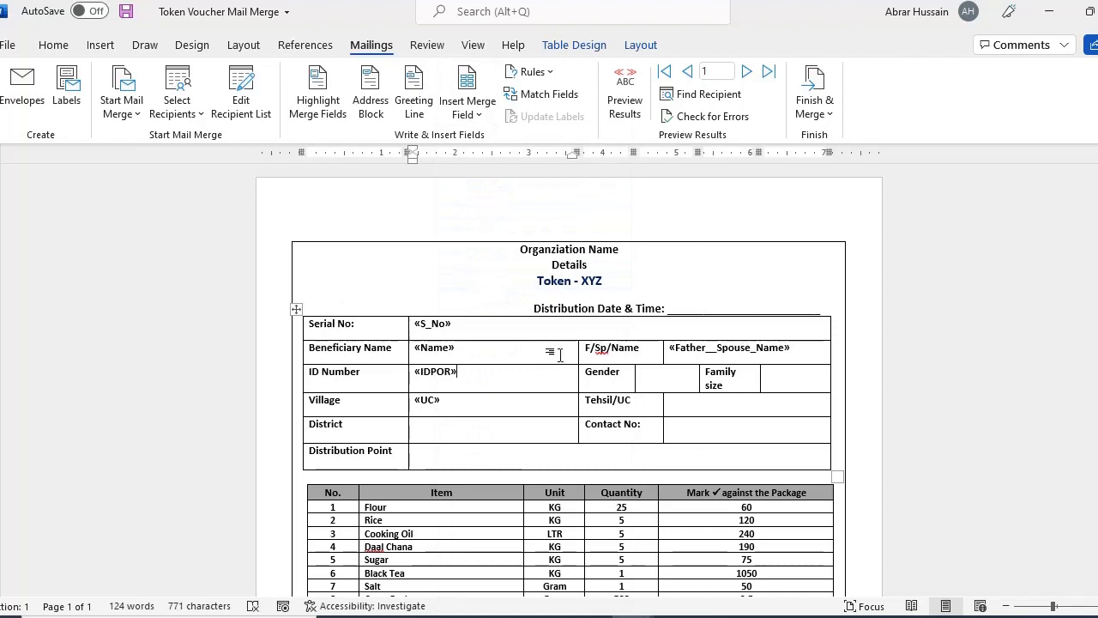
Examine the record options for printing the merged vouchers and close them without printing
click(820, 107)
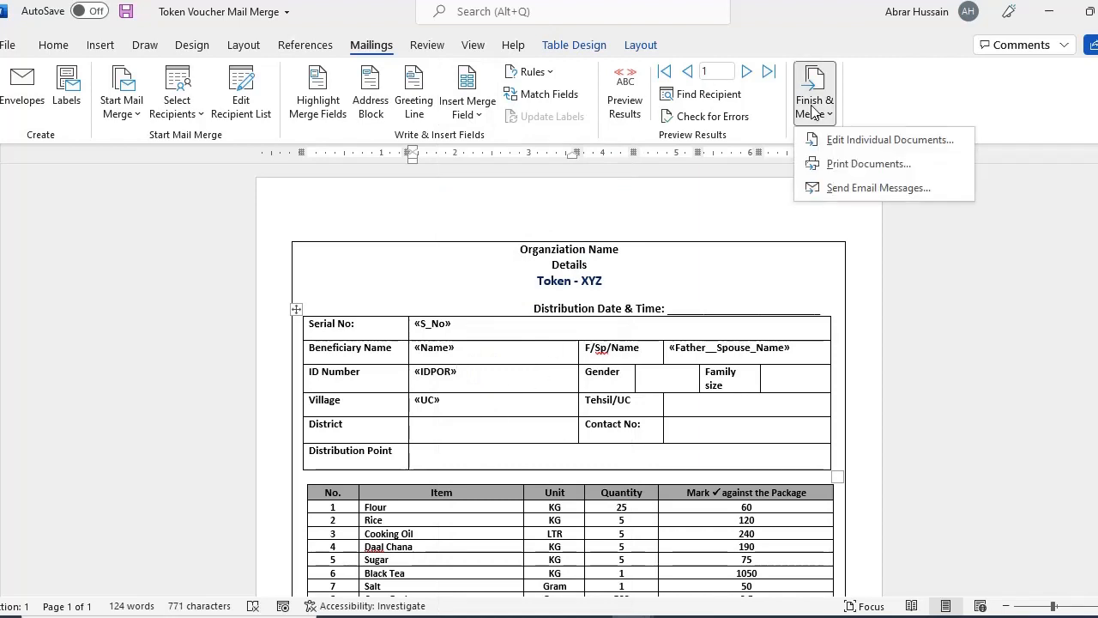
click(869, 170)
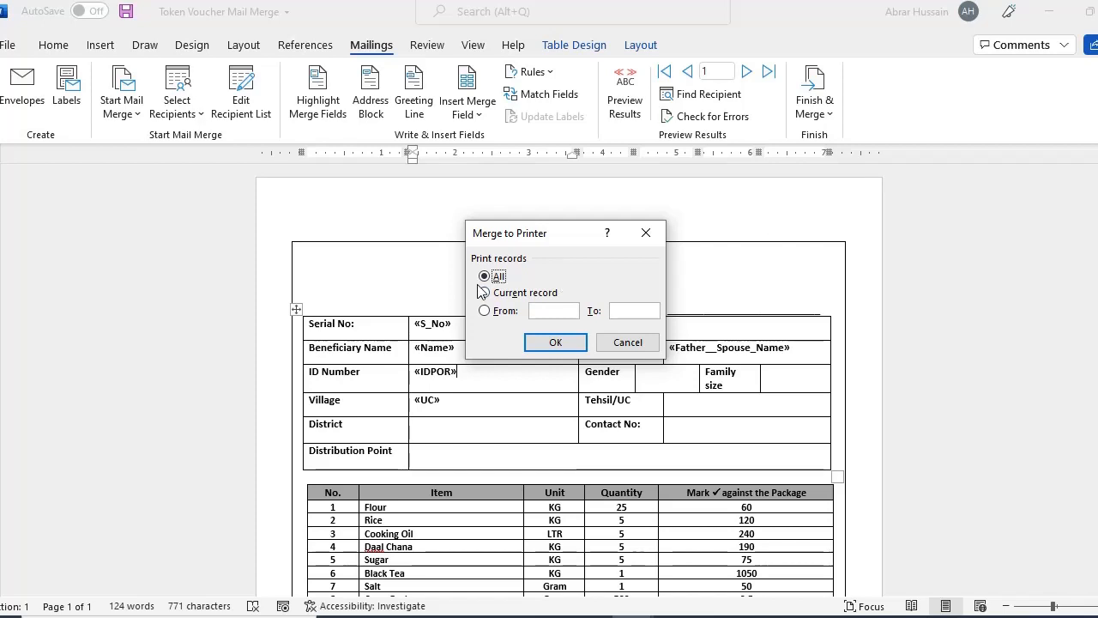
click(640, 343)
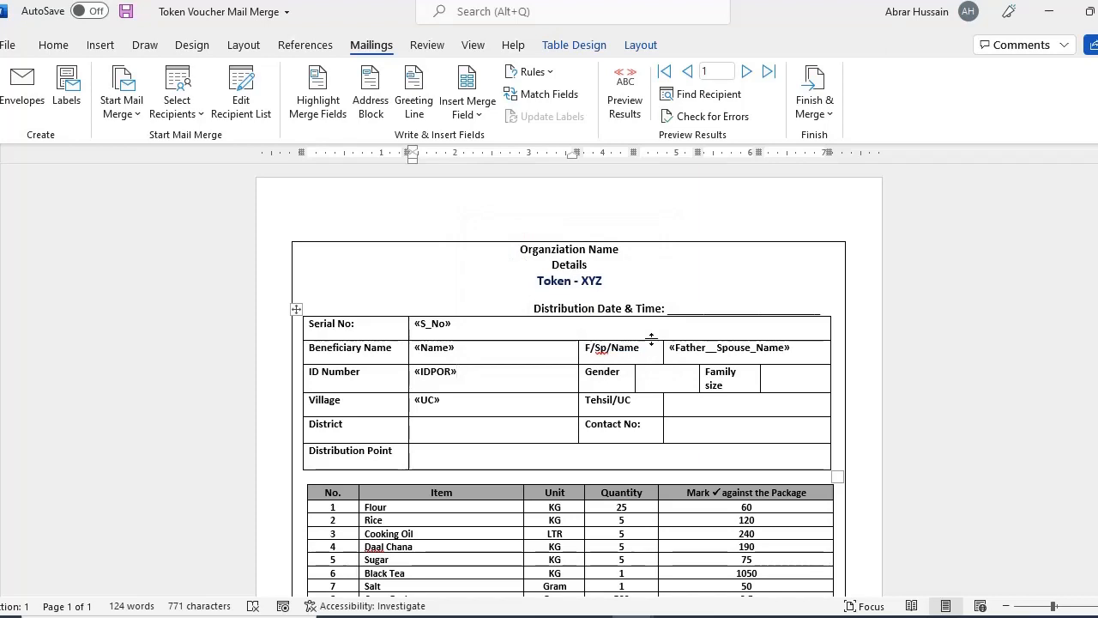
Switch to the Electronic Messages2 document, look through its invoice pages, and close it without saving
click(632, 617)
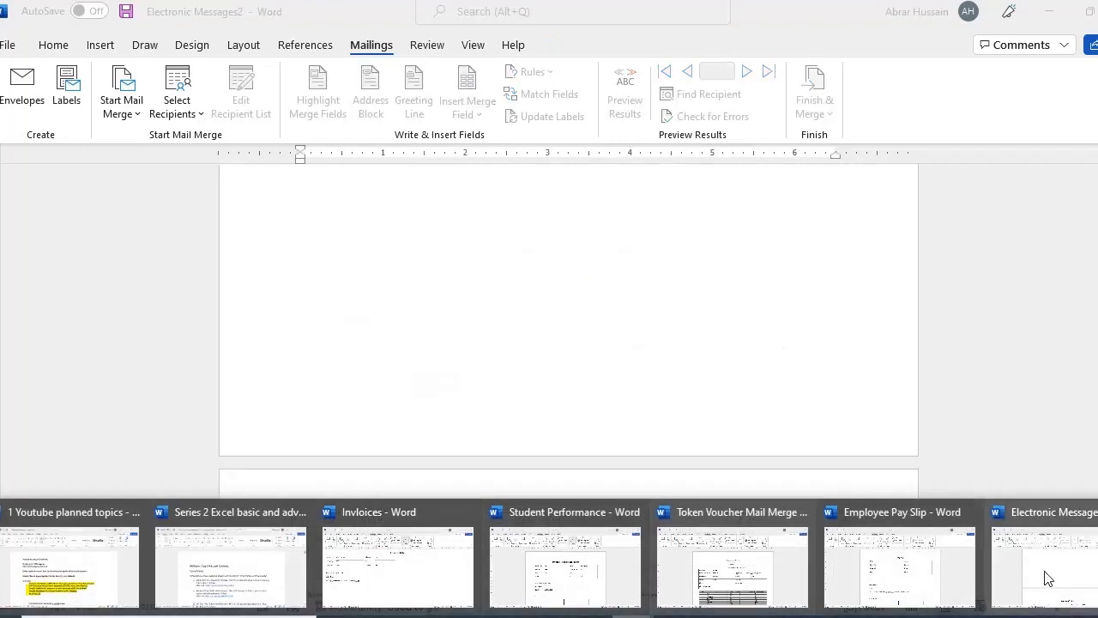
click(1048, 579)
scroll(498, 385, down, 10)
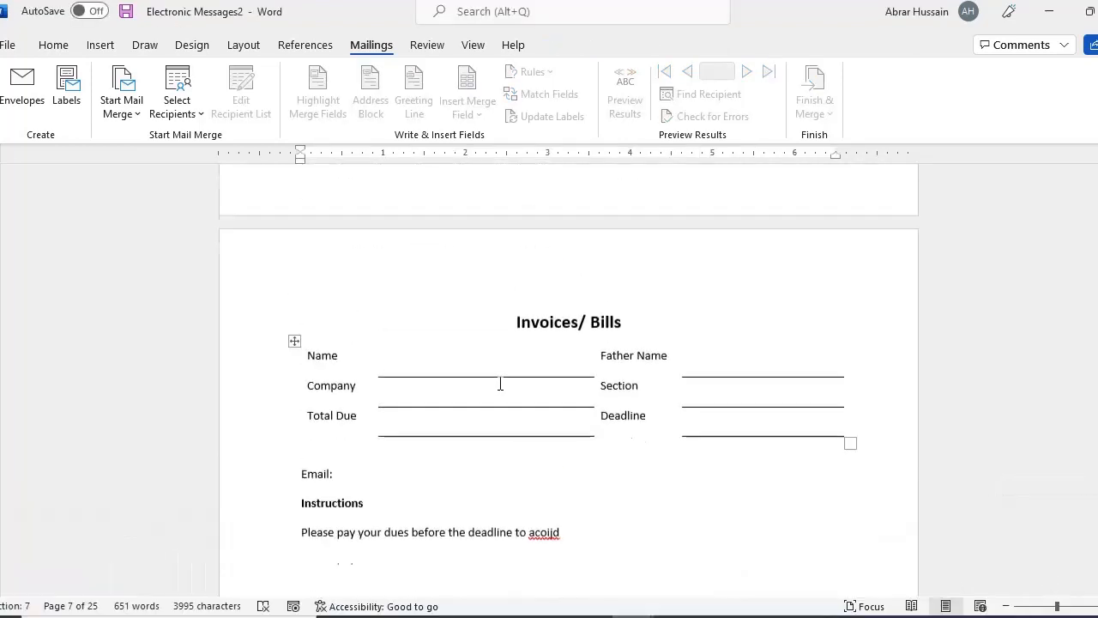
scroll(500, 384, down, 15)
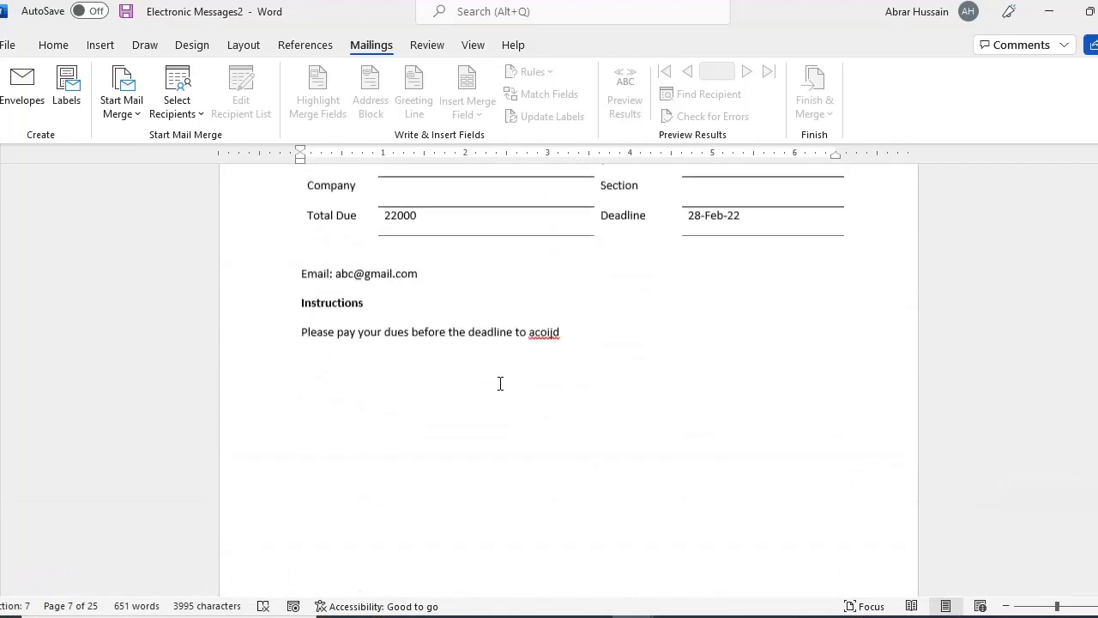
key(ctrl+w)
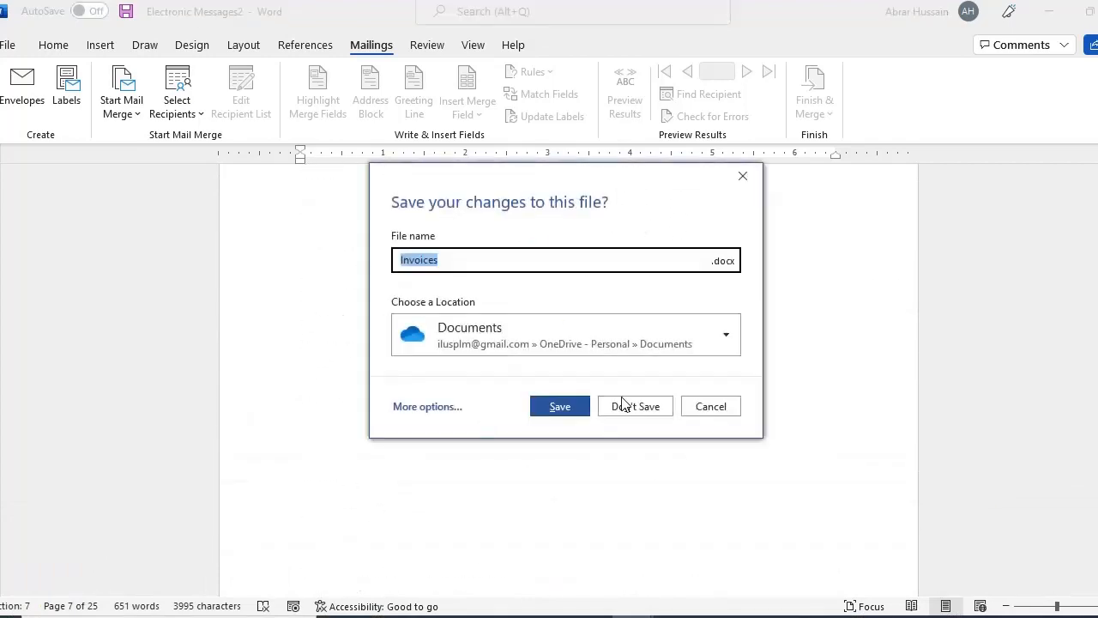
click(627, 407)
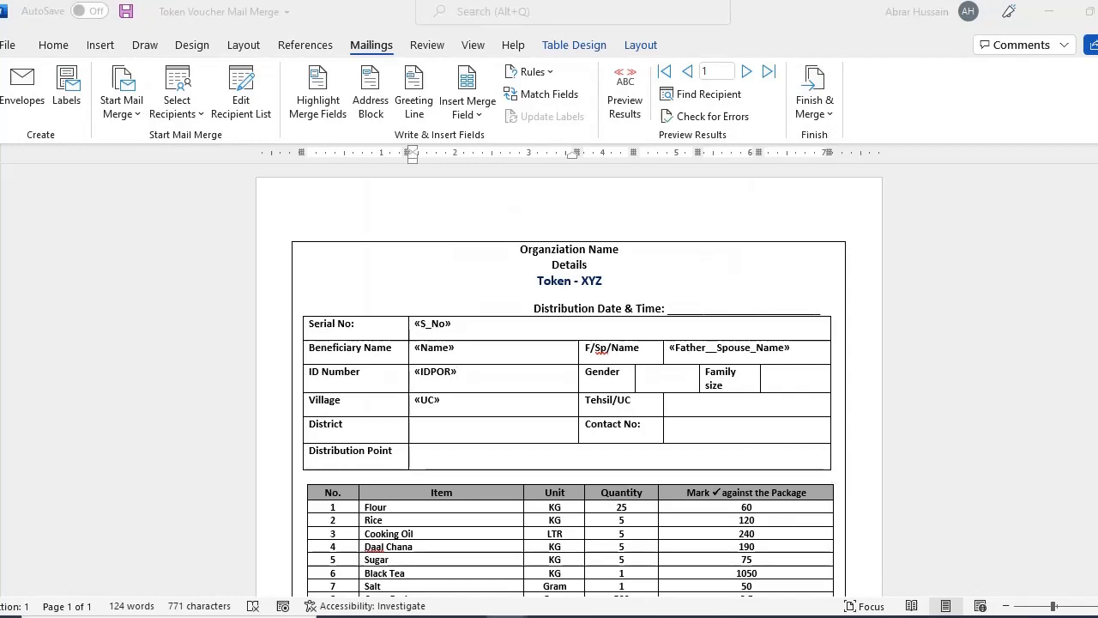
Return to the Staff sheet in Excel and highlight the table from Name to Email, the Name column and the Pay column
mouse_move(522, 611)
click(659, 570)
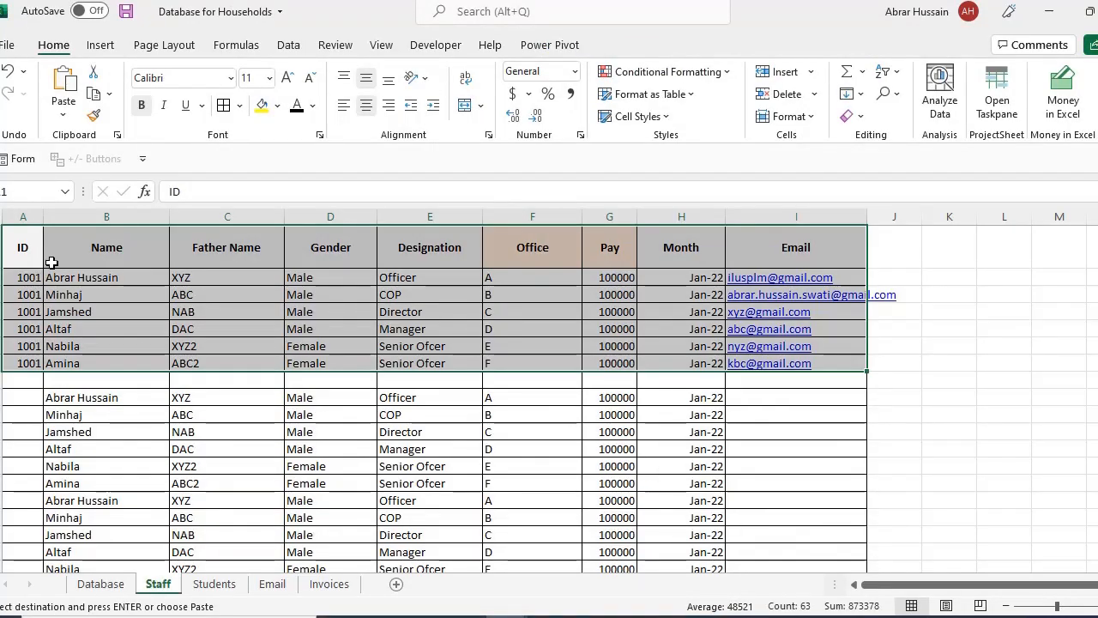
drag(106, 249, 835, 365)
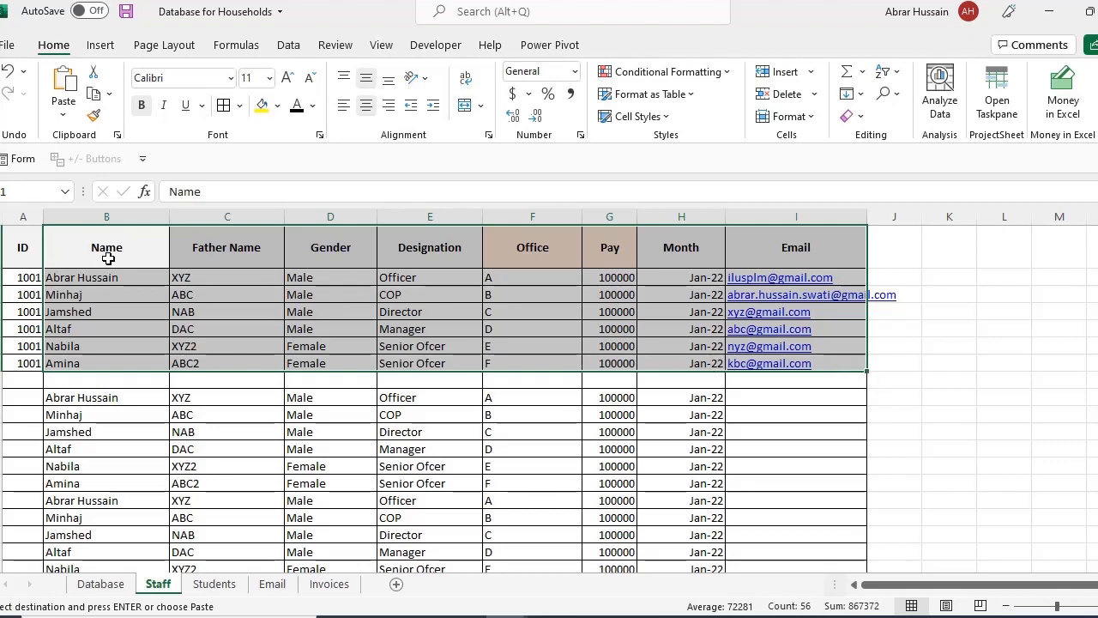
drag(103, 248, 112, 386)
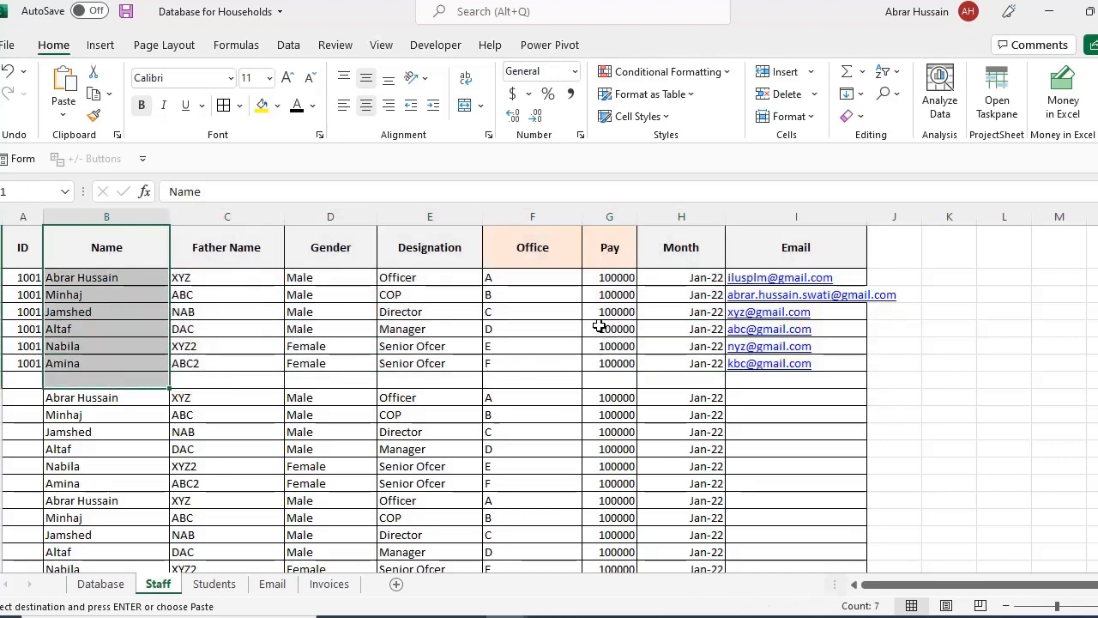
click(703, 255)
drag(601, 247, 620, 382)
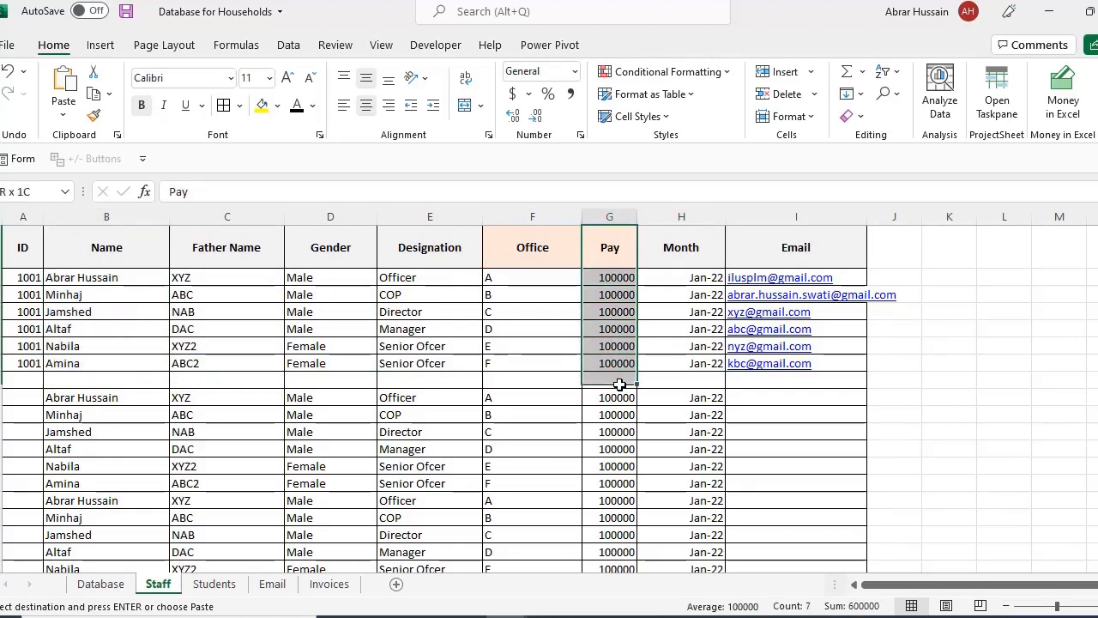
Highlight the Name column's entries in the Staff table and examine the heading text of the Name and Pay columns without changing it
drag(123, 262, 118, 363)
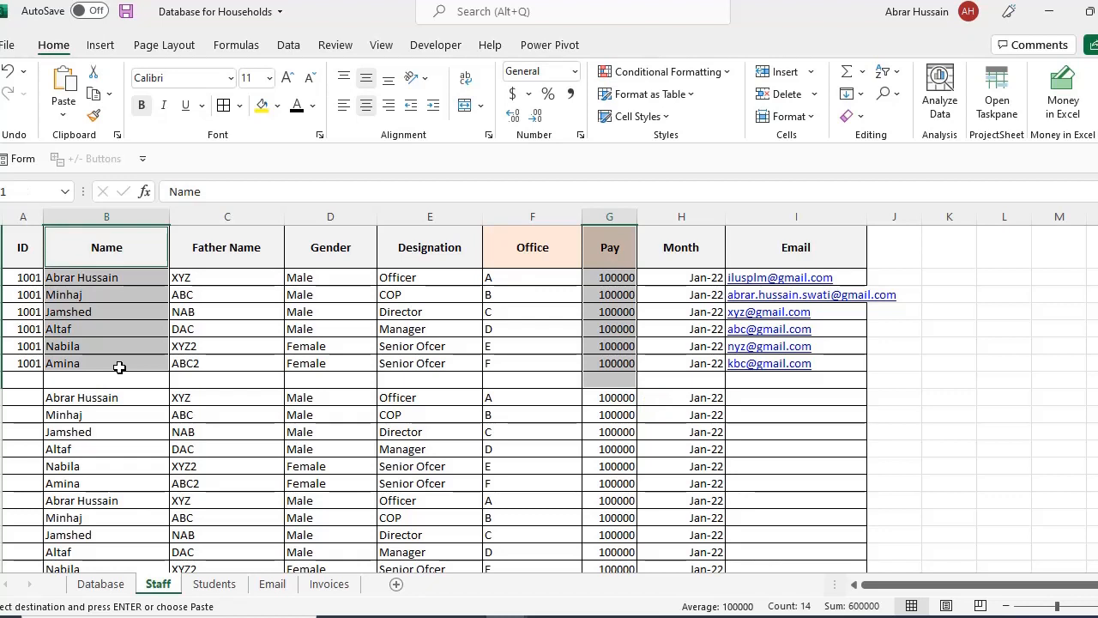
click(85, 260)
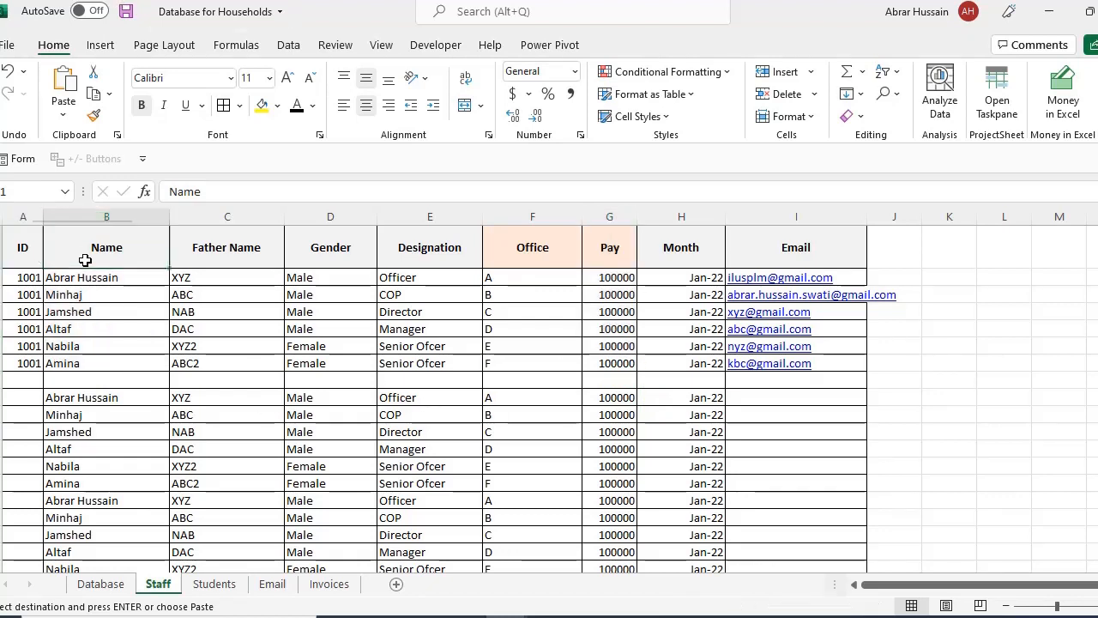
double_click(128, 247)
drag(129, 247, 60, 253)
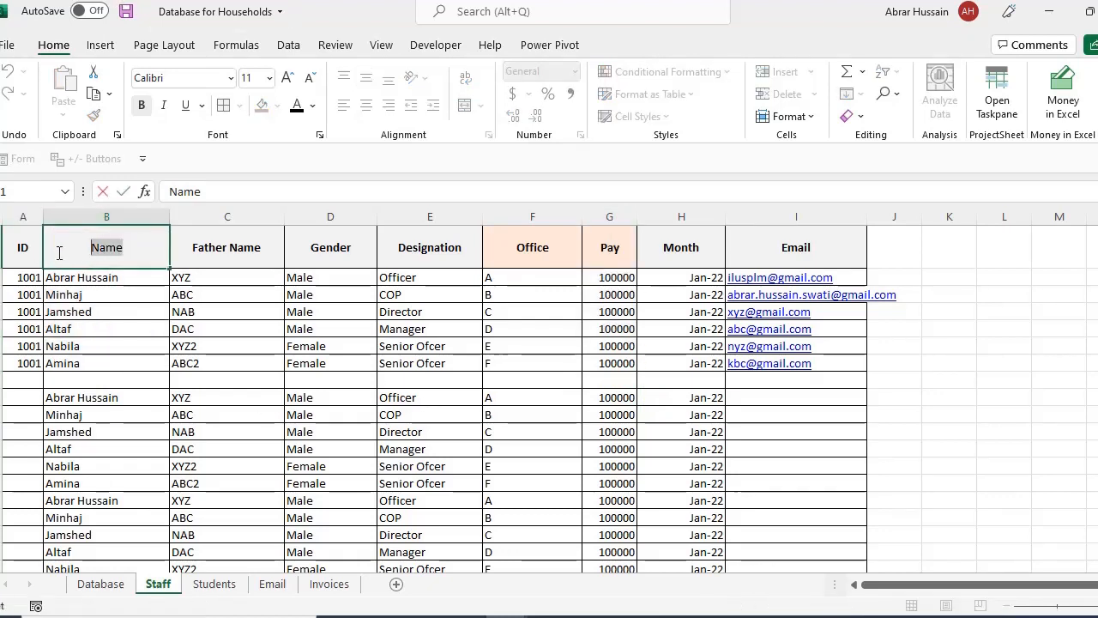
click(559, 258)
click(605, 277)
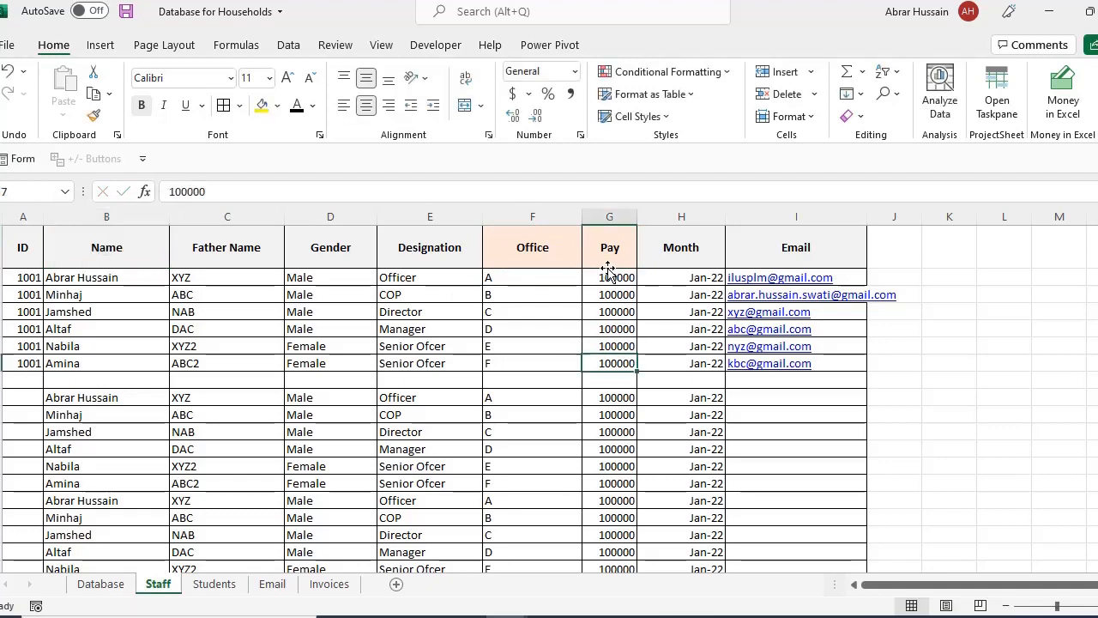
double_click(601, 248)
double_click(599, 250)
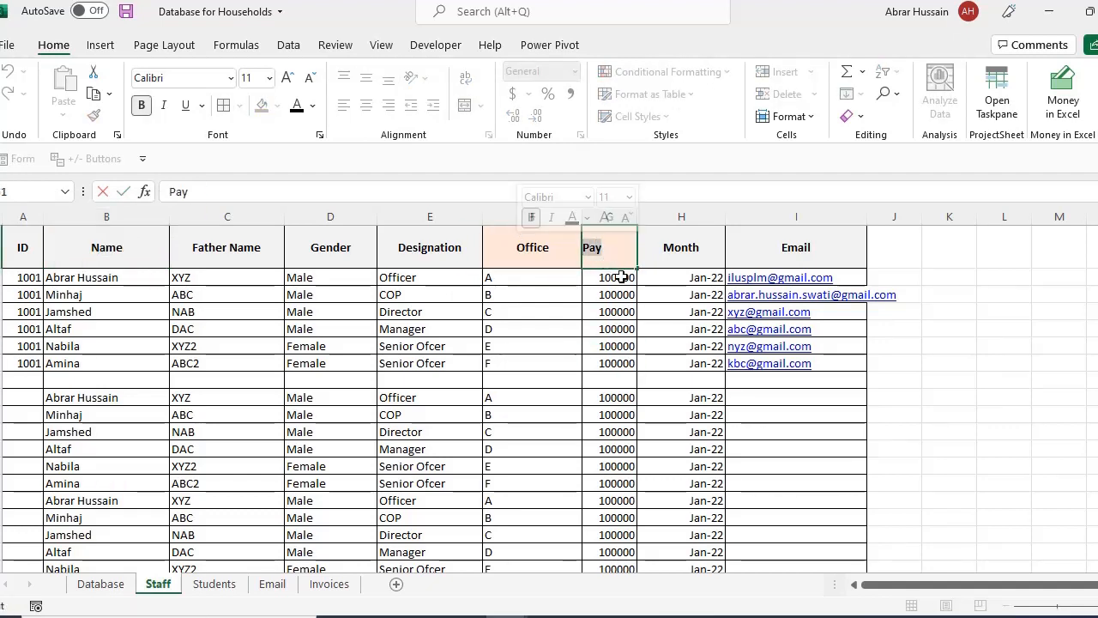
click(610, 246)
Go through the Month, Office, Gender and Name headings and check the Designation entries in the Staff table
click(693, 247)
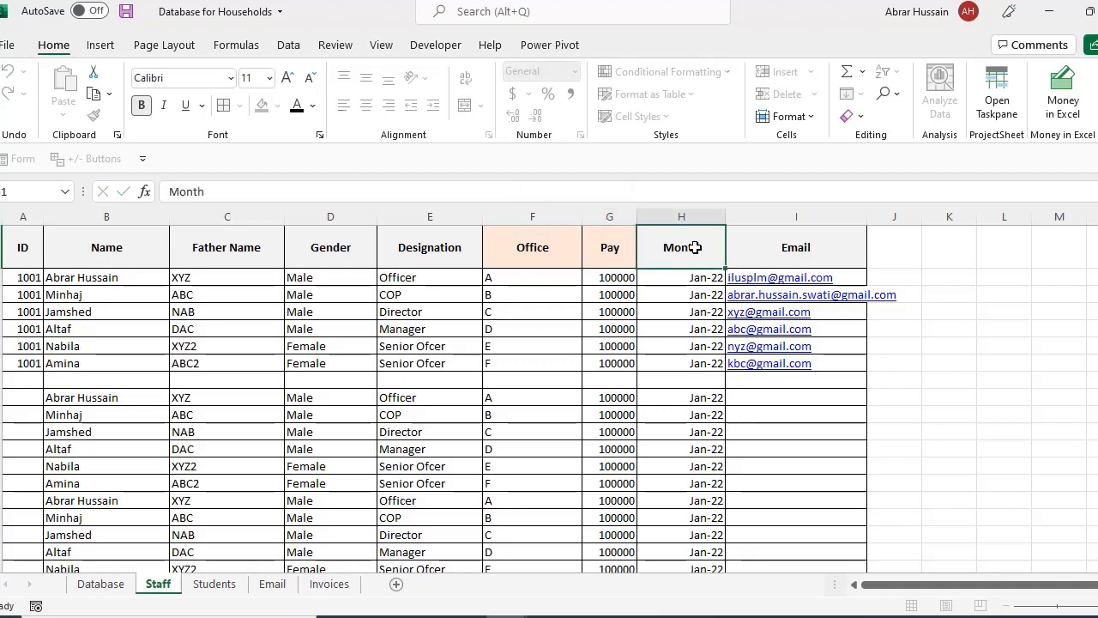
click(497, 240)
click(350, 240)
click(163, 248)
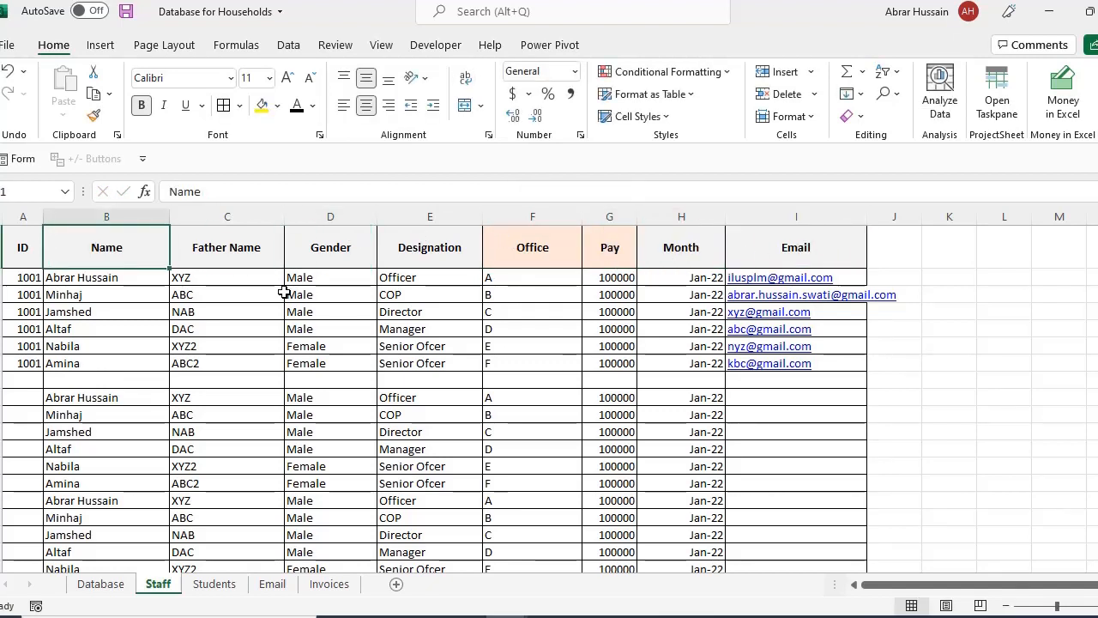
click(395, 277)
click(393, 346)
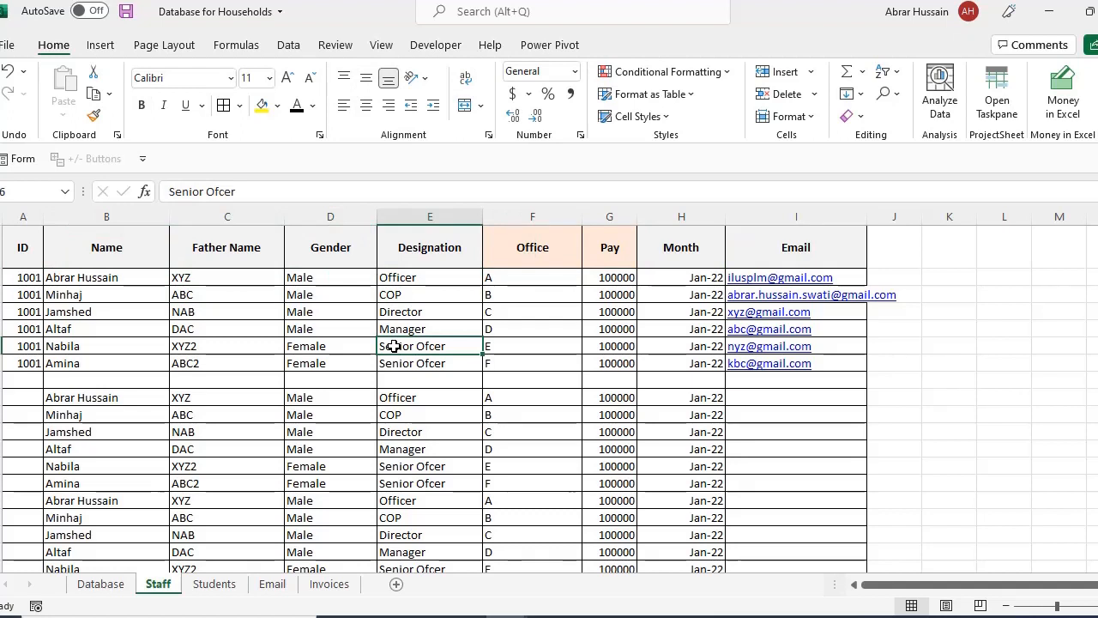